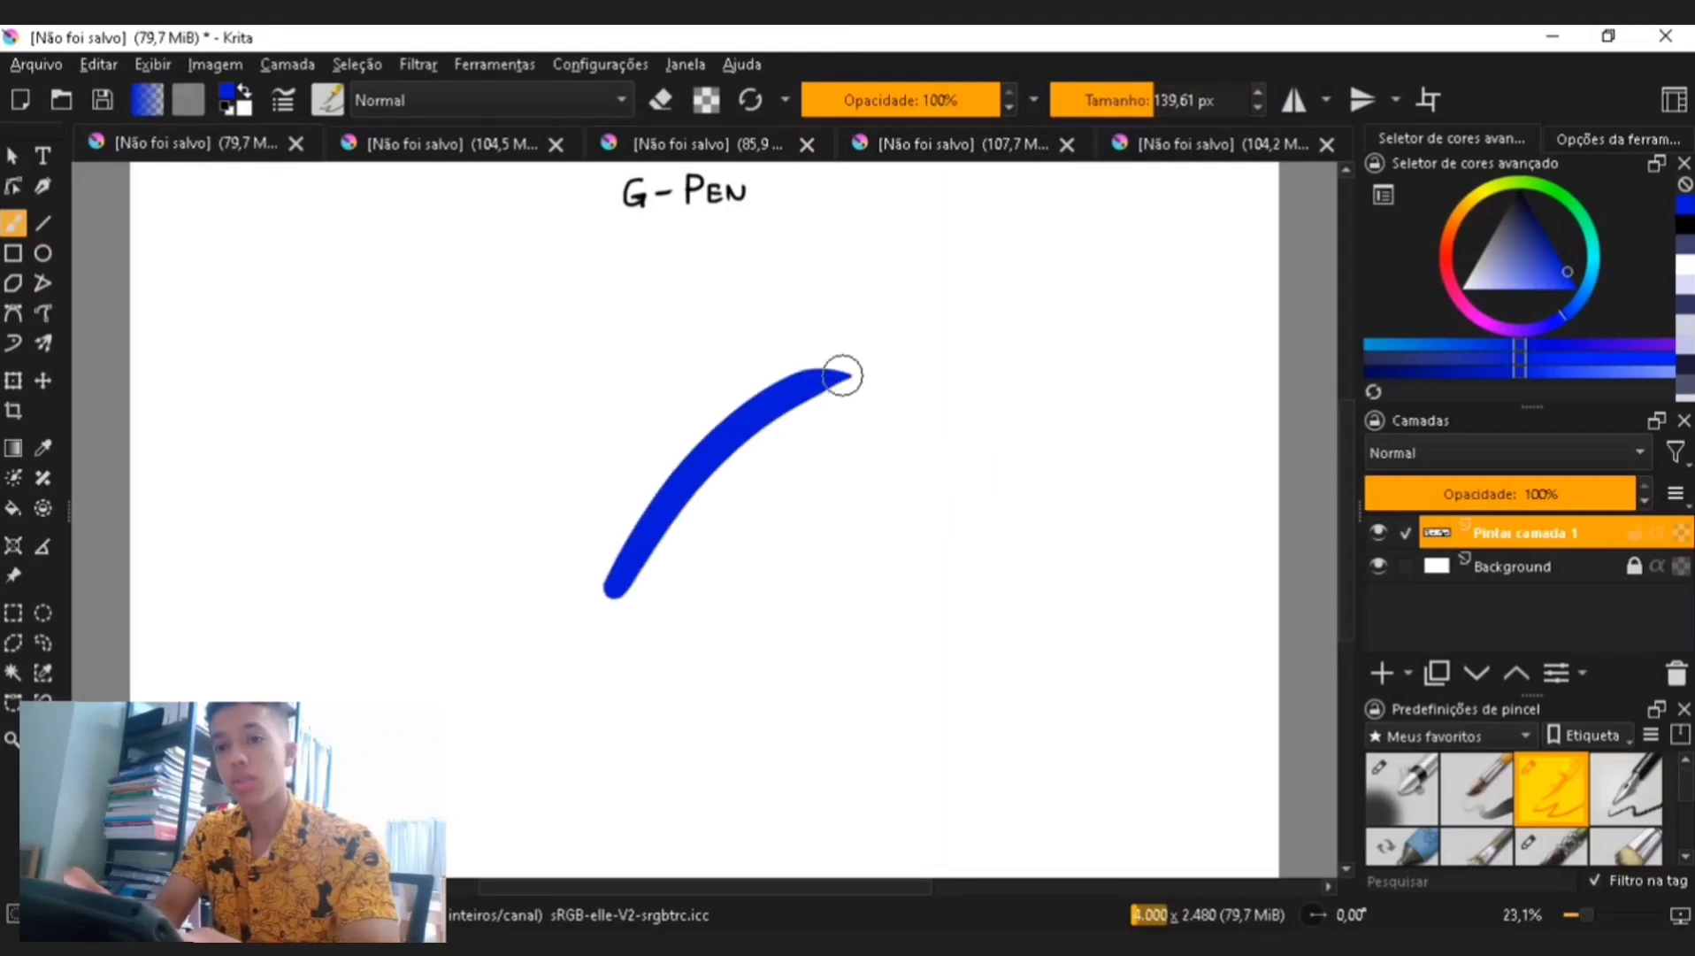
key(ctrl+z)
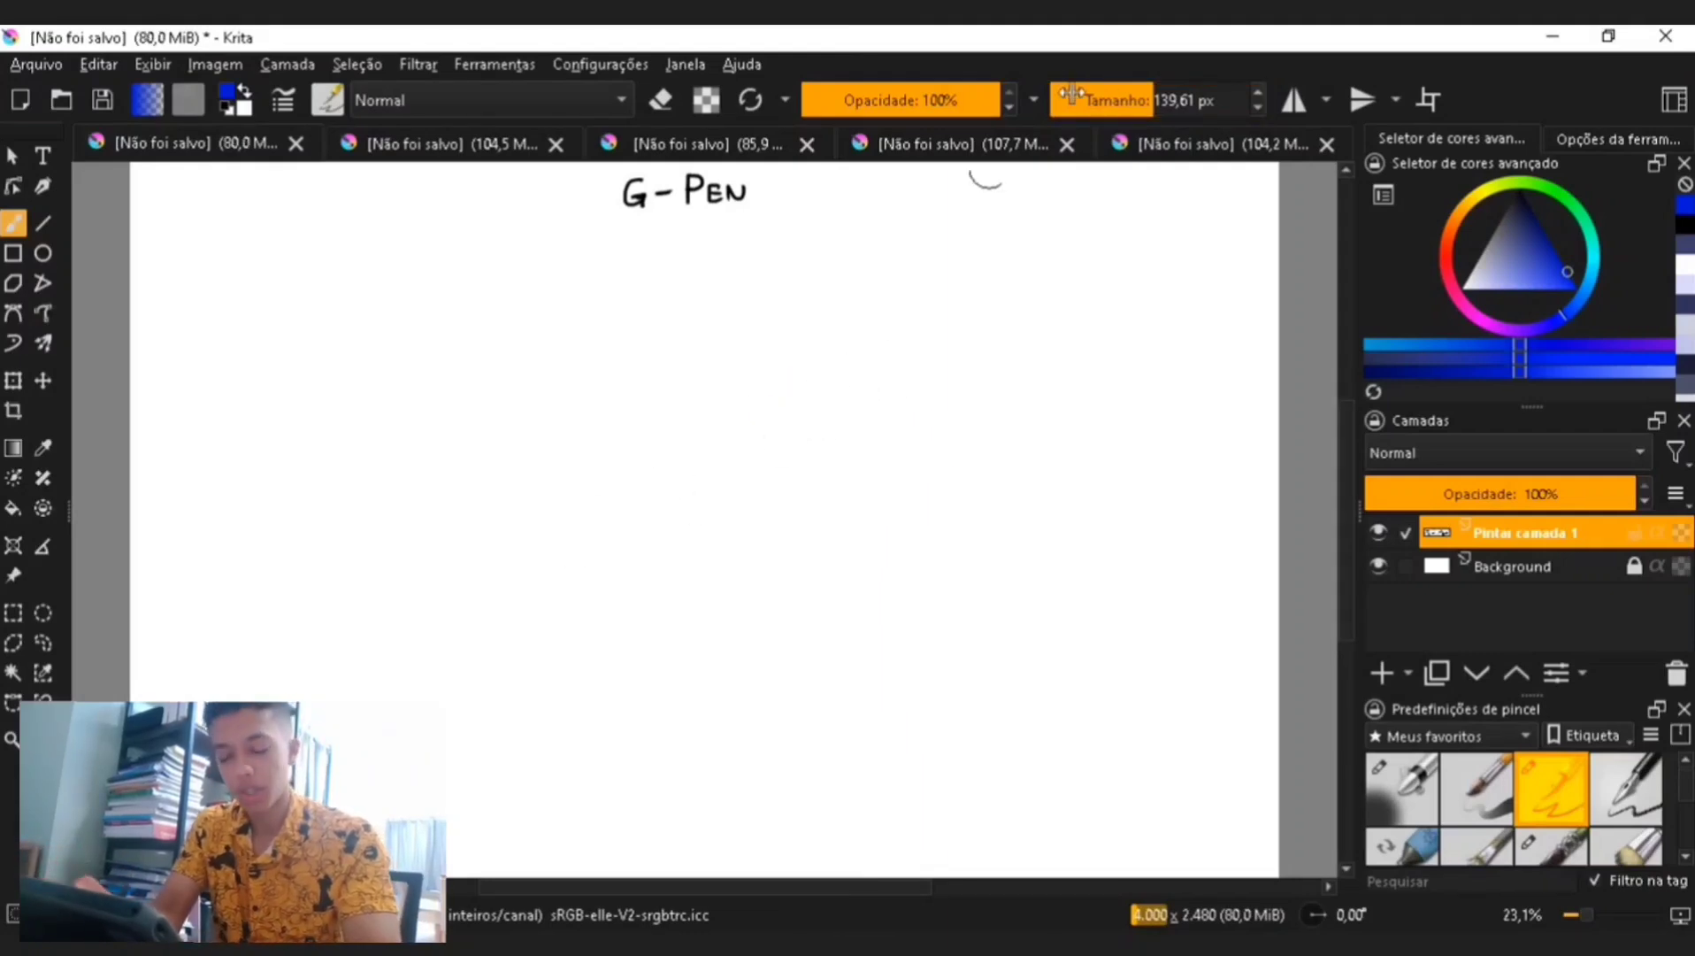
click(1146, 98)
mouse_move(602, 610)
mouse_down()
mouse_move(660, 535)
mouse_move(734, 584)
mouse_move(939, 389)
mouse_up()
key(ctrl+z)
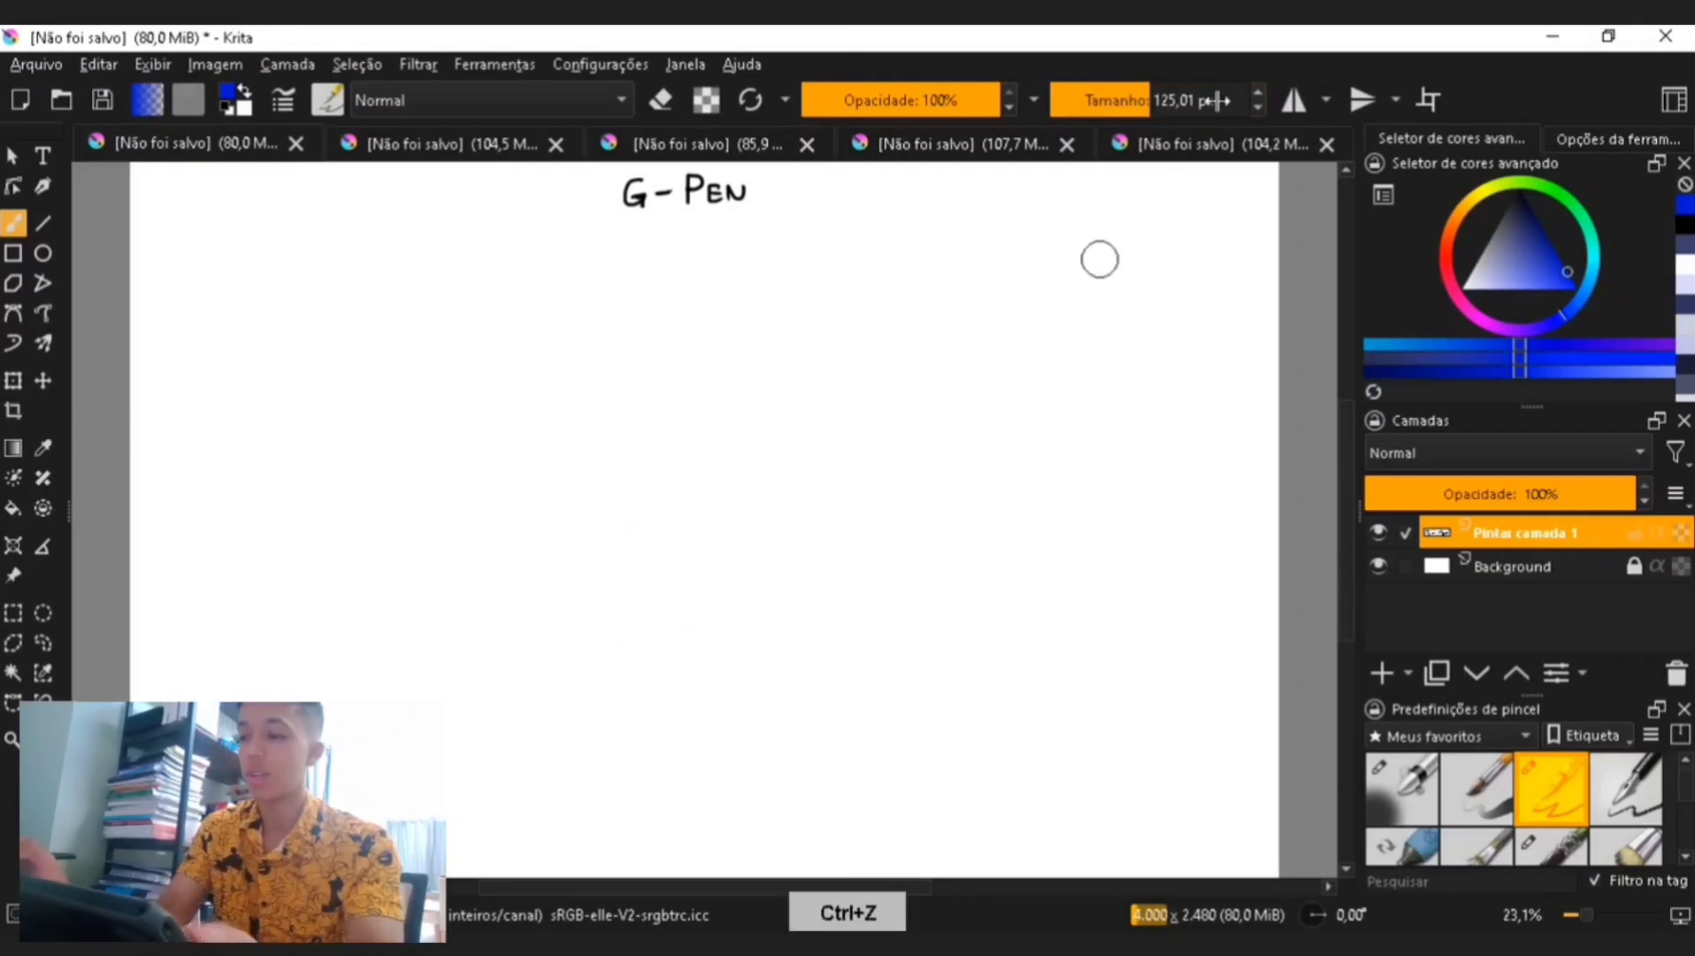
- Sketch a small figure of two stacked ovals in light blue with the G-Pen at about 34 px
click(1175, 89)
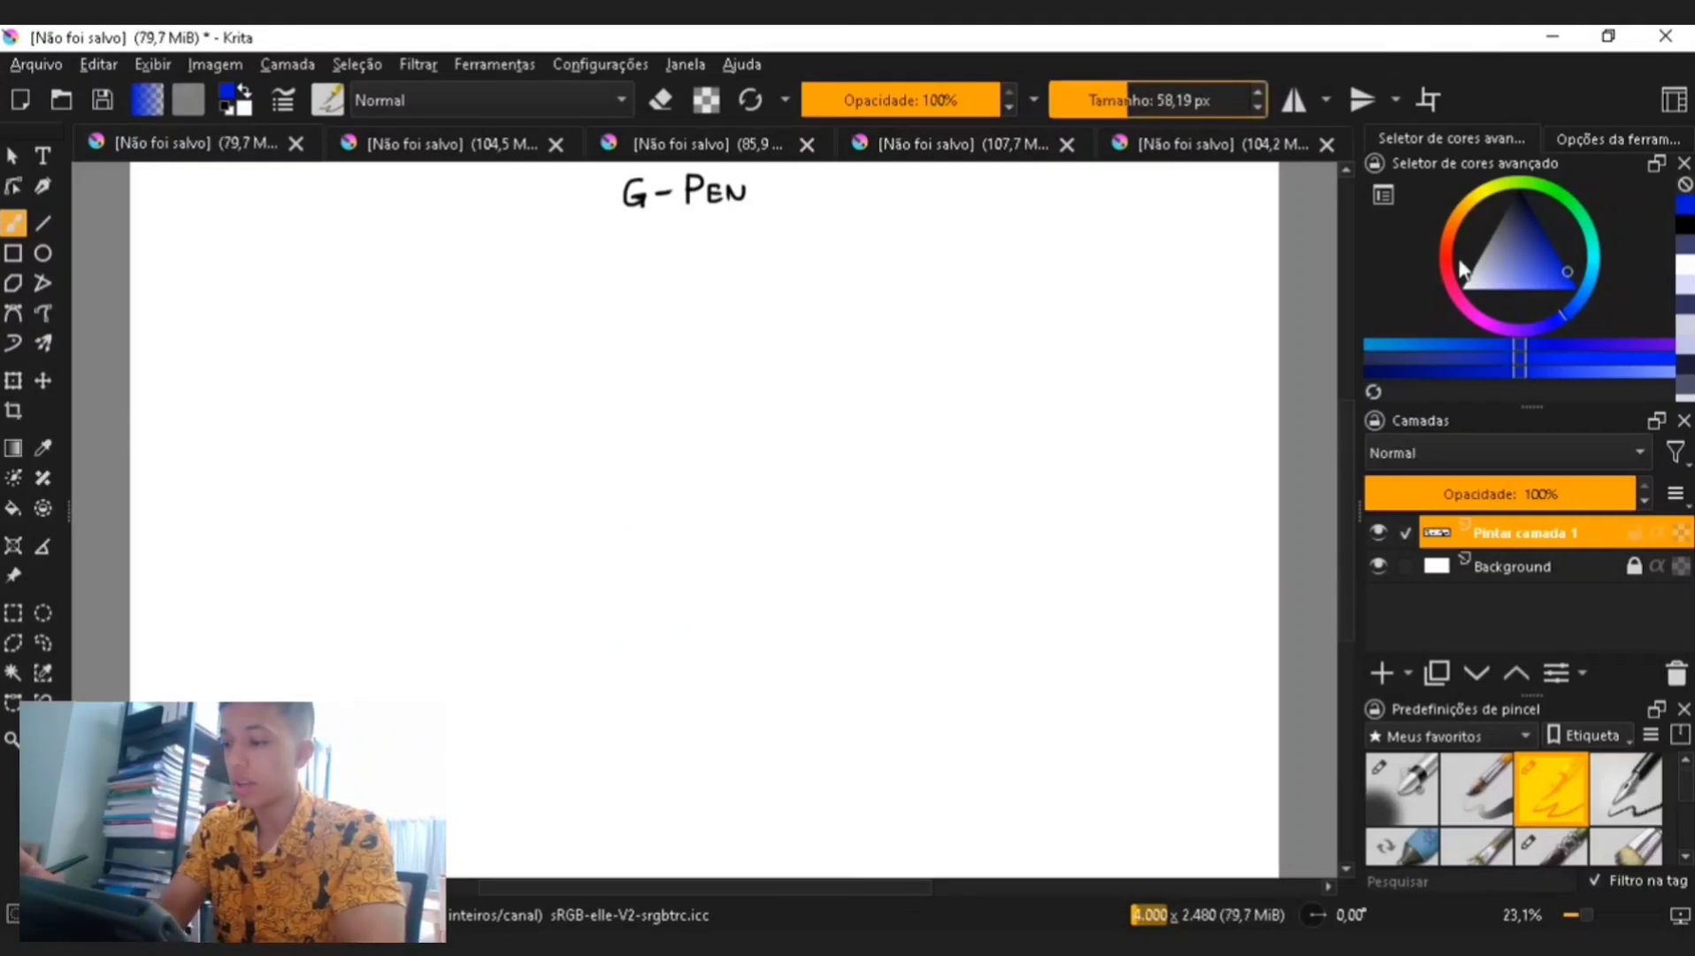
mouse_move(1541, 263)
mouse_down()
mouse_move(1544, 284)
mouse_move(1530, 279)
mouse_up()
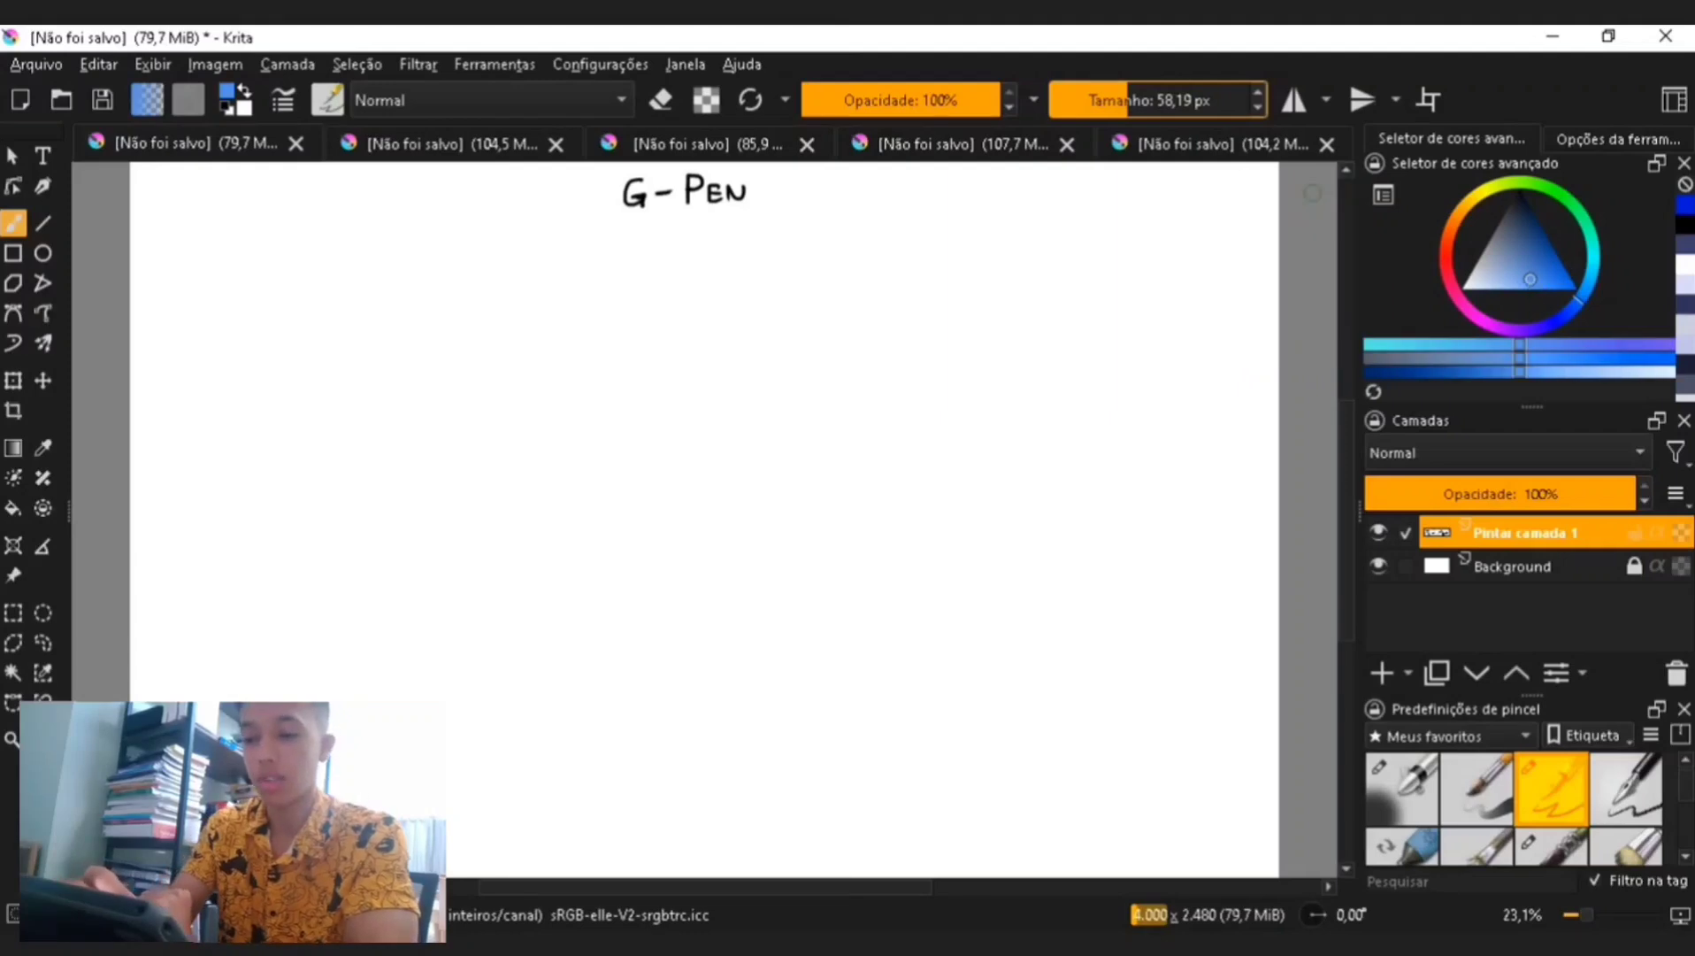
click(1114, 97)
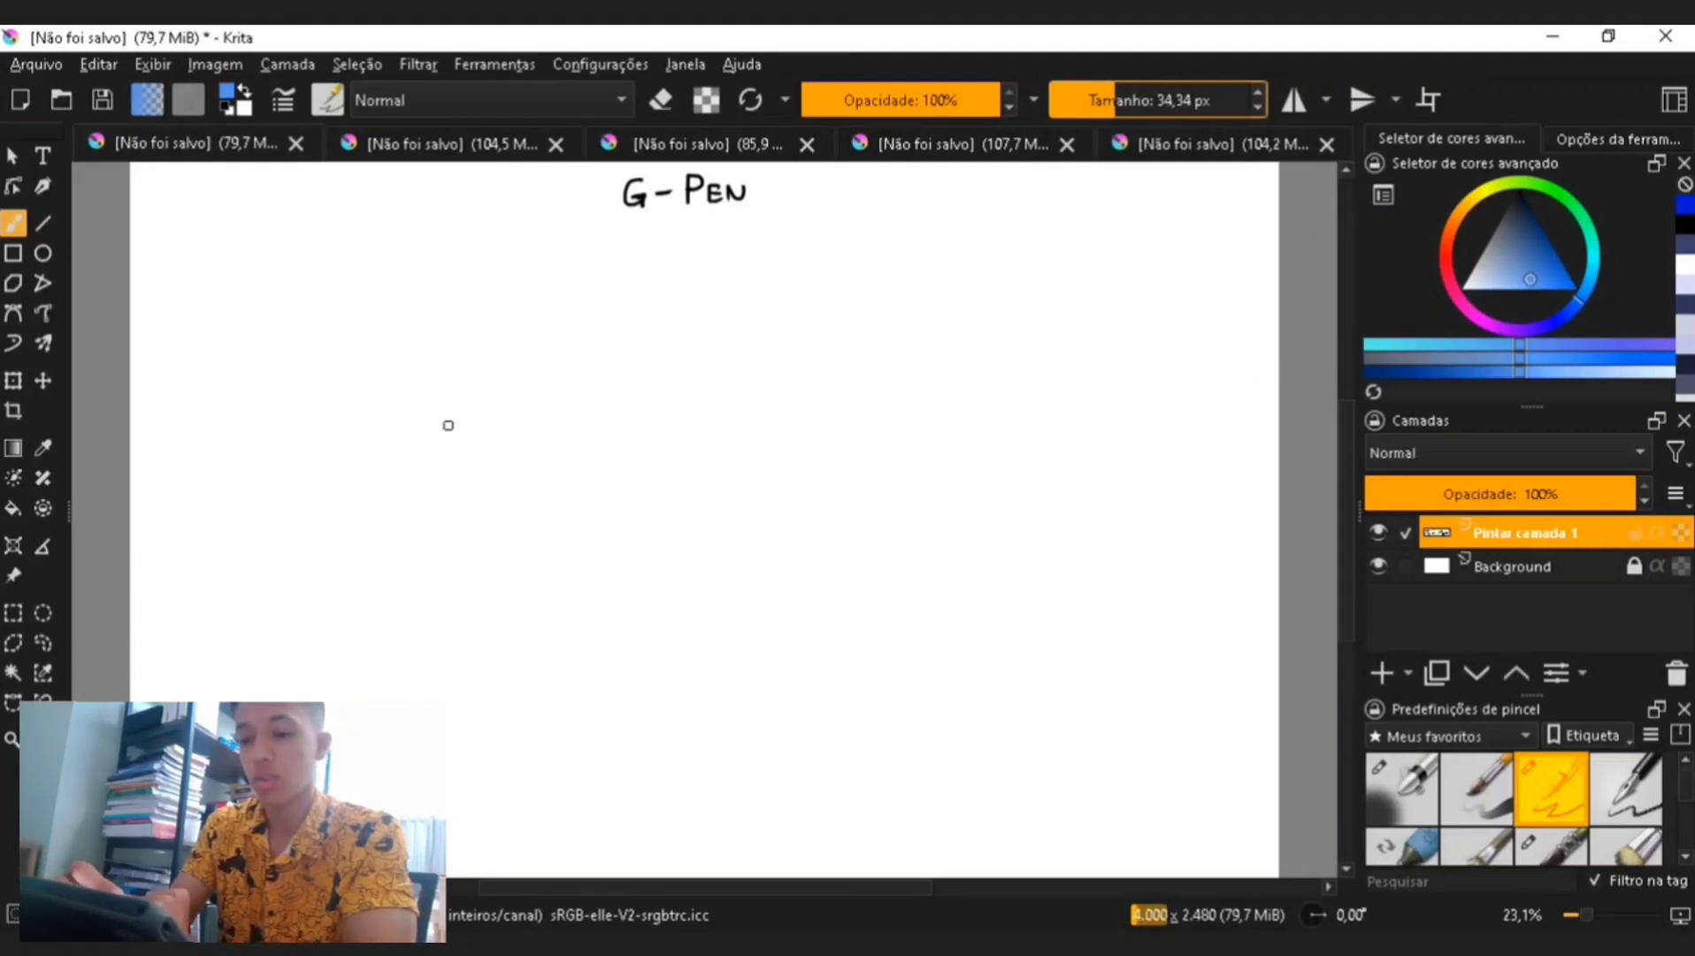
mouse_move(382, 470)
mouse_down()
mouse_move(482, 433)
mouse_move(387, 510)
mouse_move(412, 591)
mouse_up()
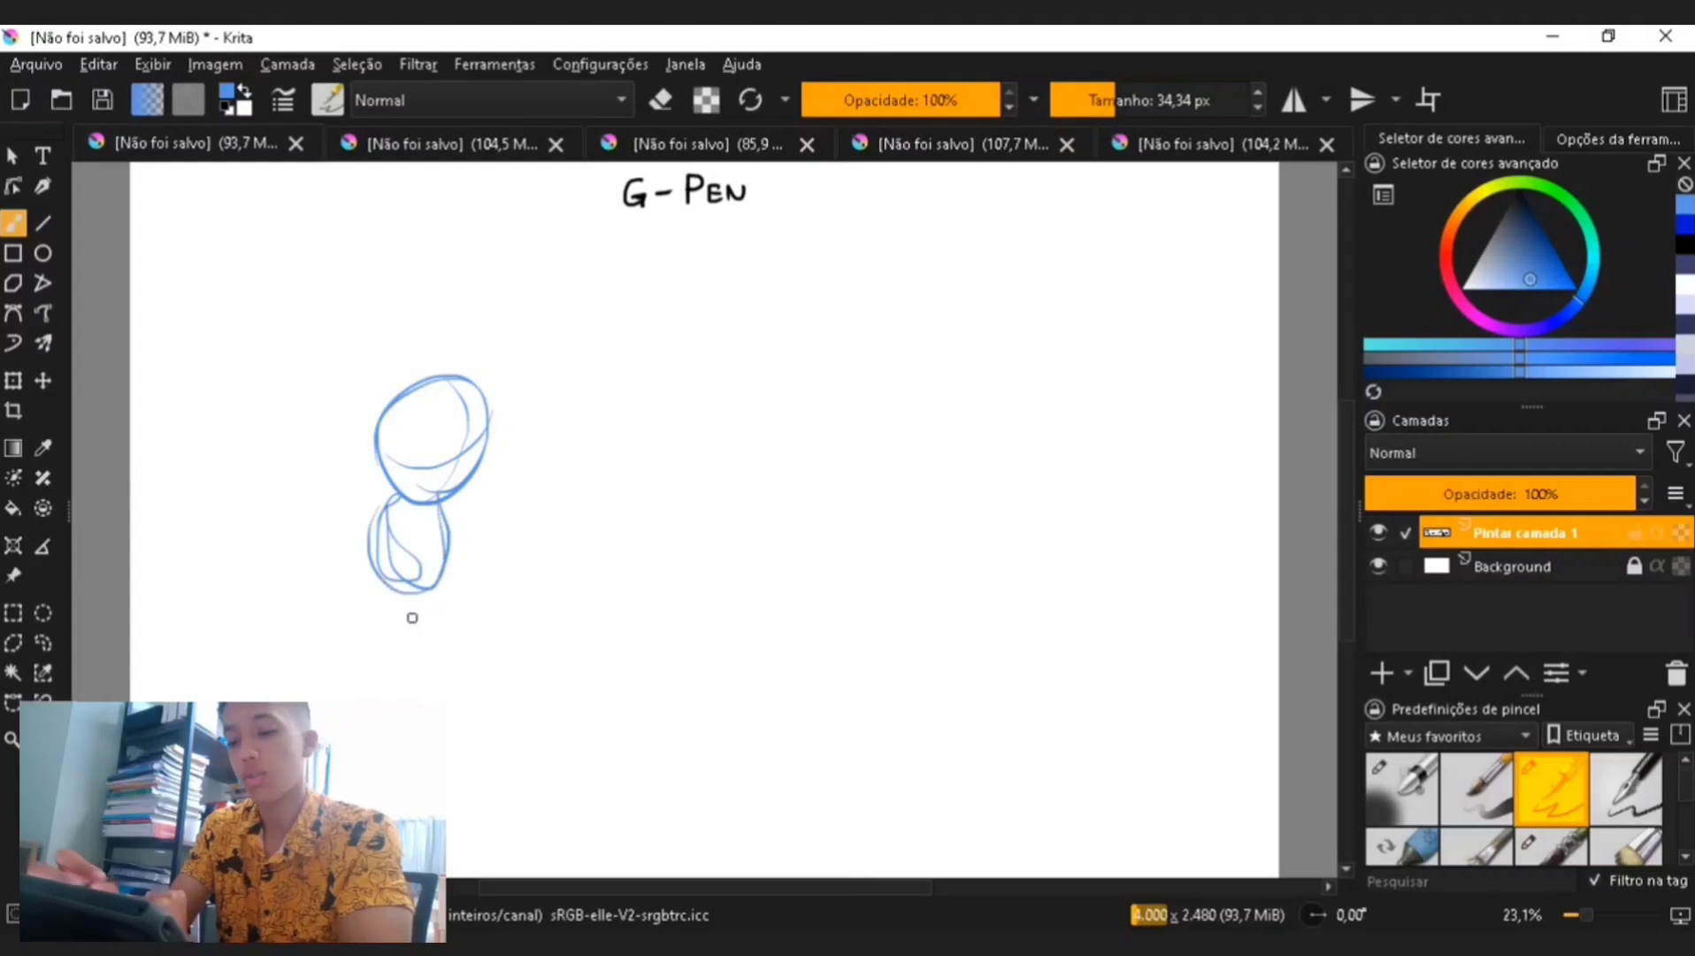
- Paint a blue swatch beside the figure, then pick red and paint a red swatch just below it
mouse_move(473, 512)
mouse_down()
mouse_move(519, 469)
mouse_move(525, 485)
mouse_up()
click(1446, 249)
click(1575, 288)
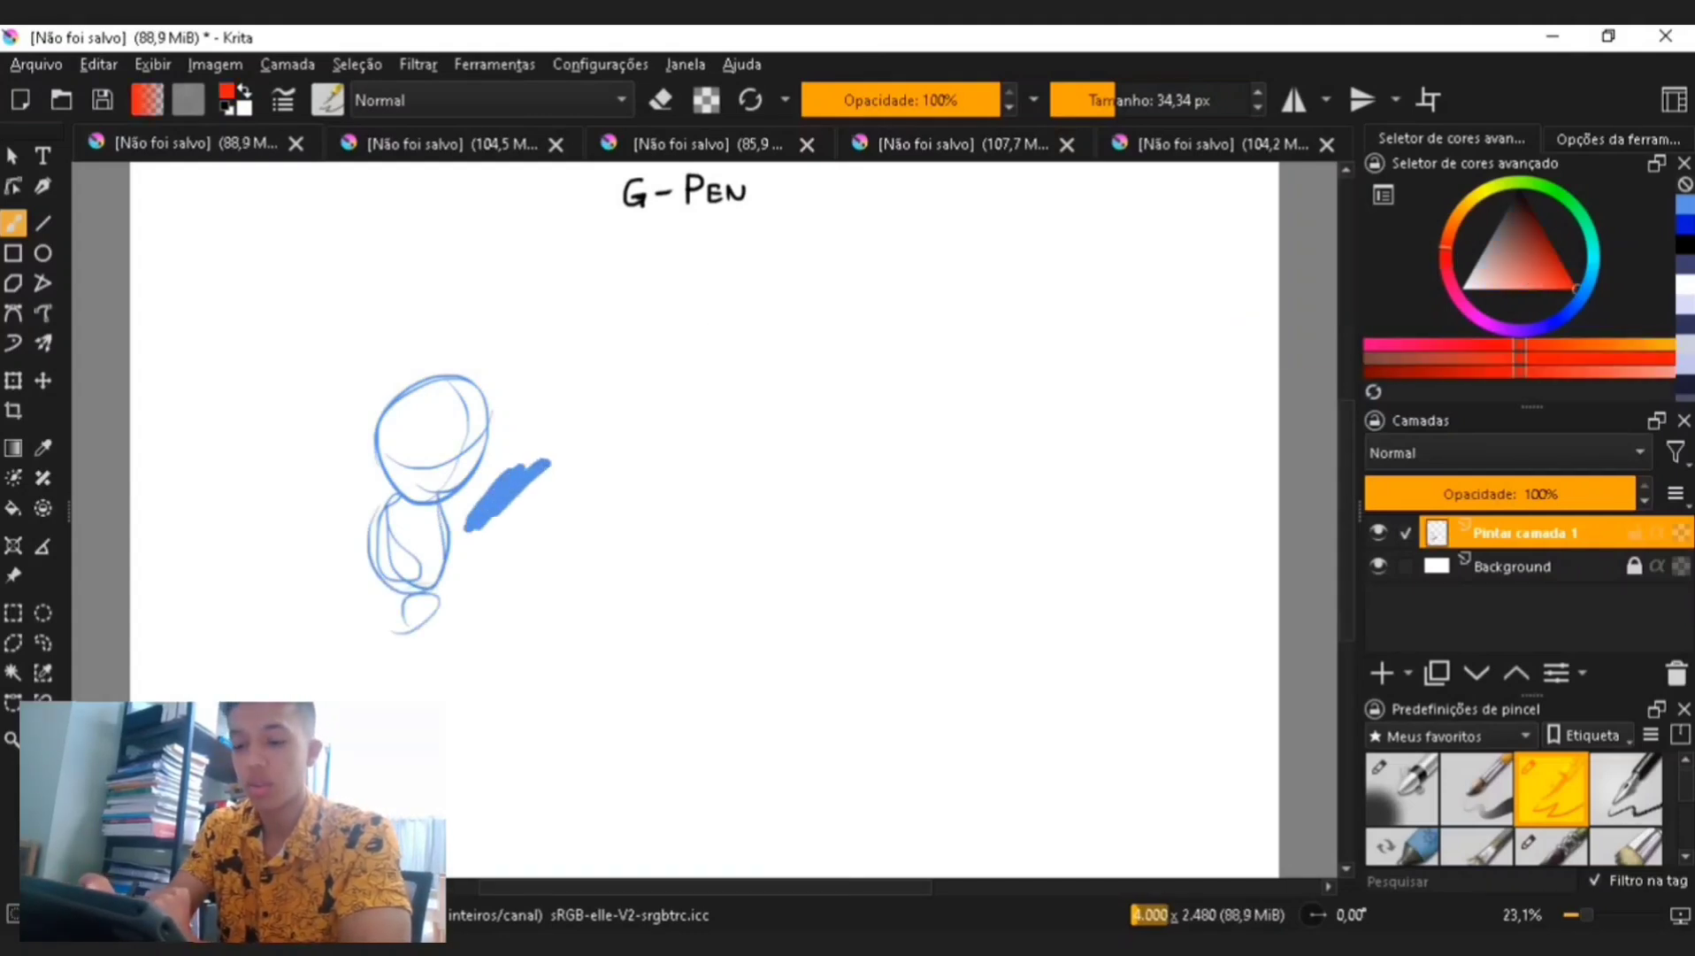
mouse_move(487, 545)
mouse_down()
mouse_move(529, 505)
mouse_move(482, 573)
mouse_up()
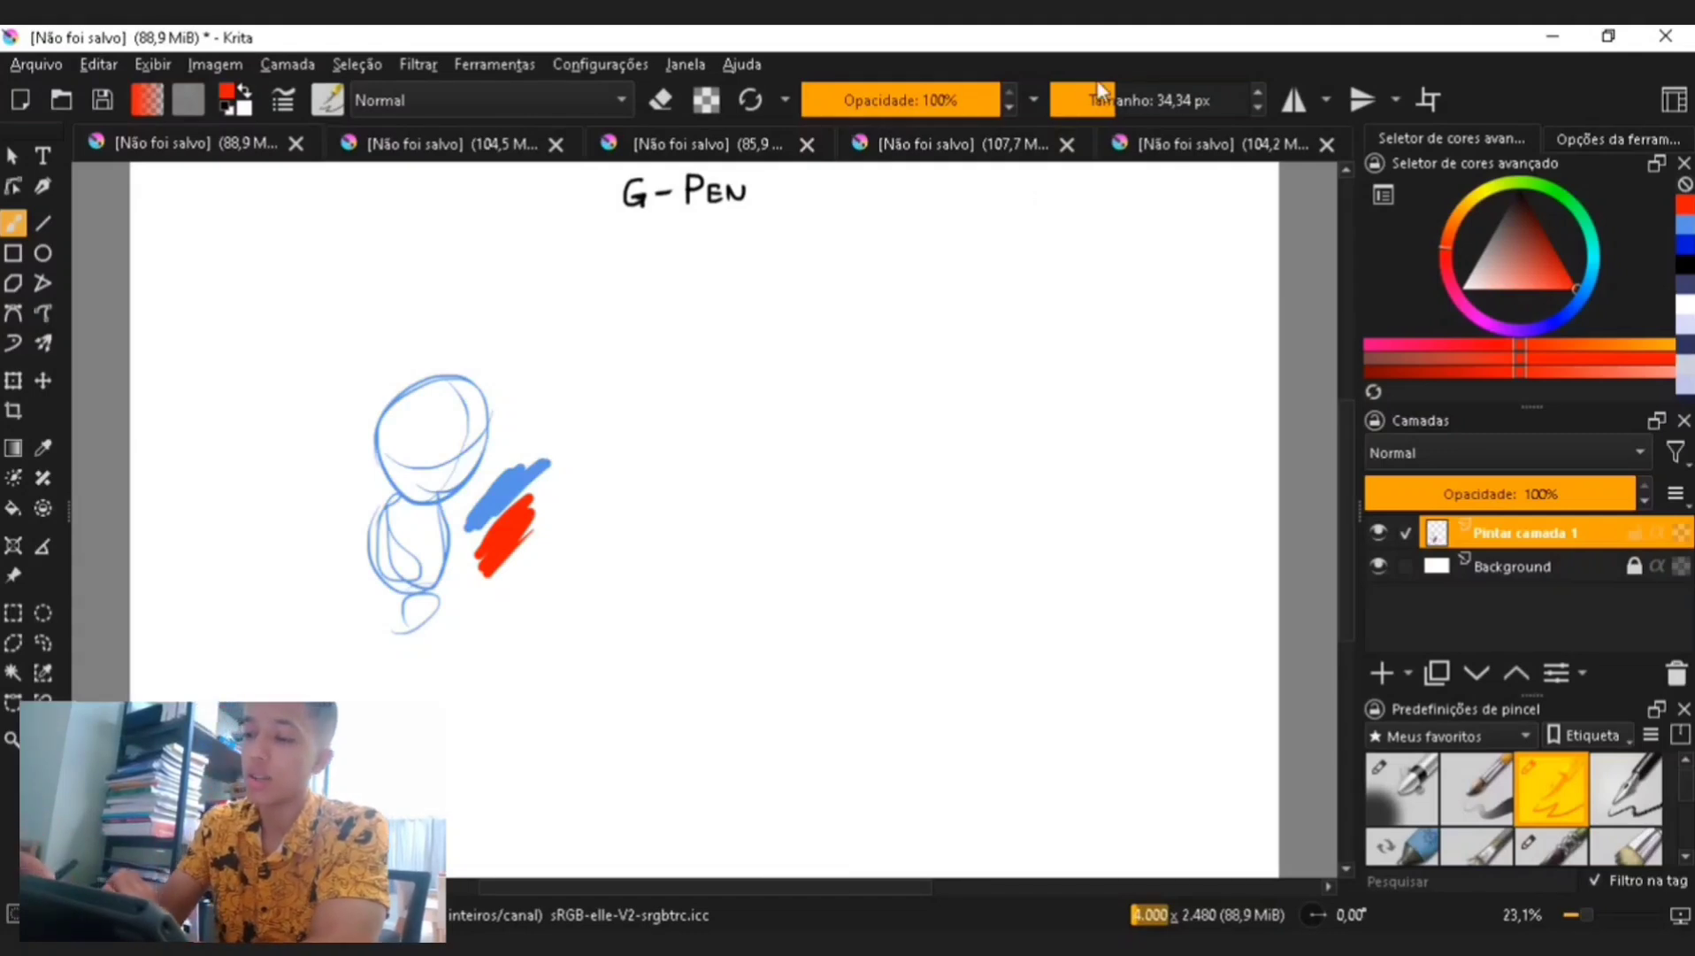
- Outline a hexagonal shape to the right in muted red with the brush set to about 11 px
drag(1100, 91, 1274, 62)
click(1094, 109)
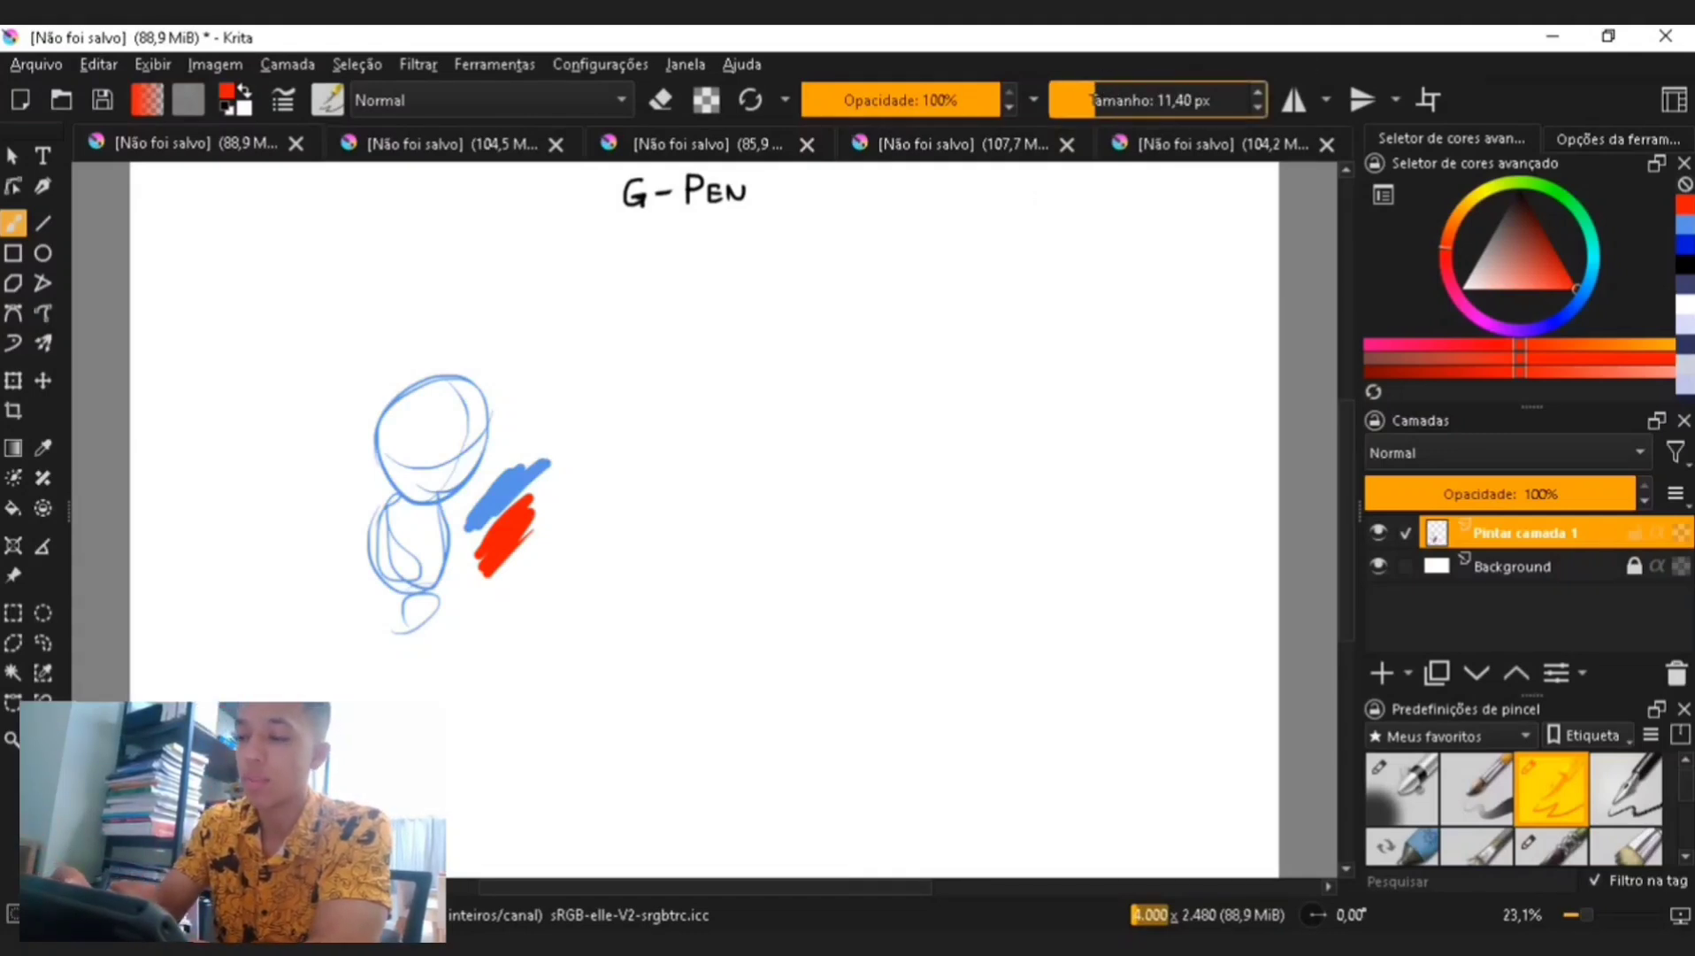
drag(1509, 233, 1523, 276)
drag(792, 551, 791, 598)
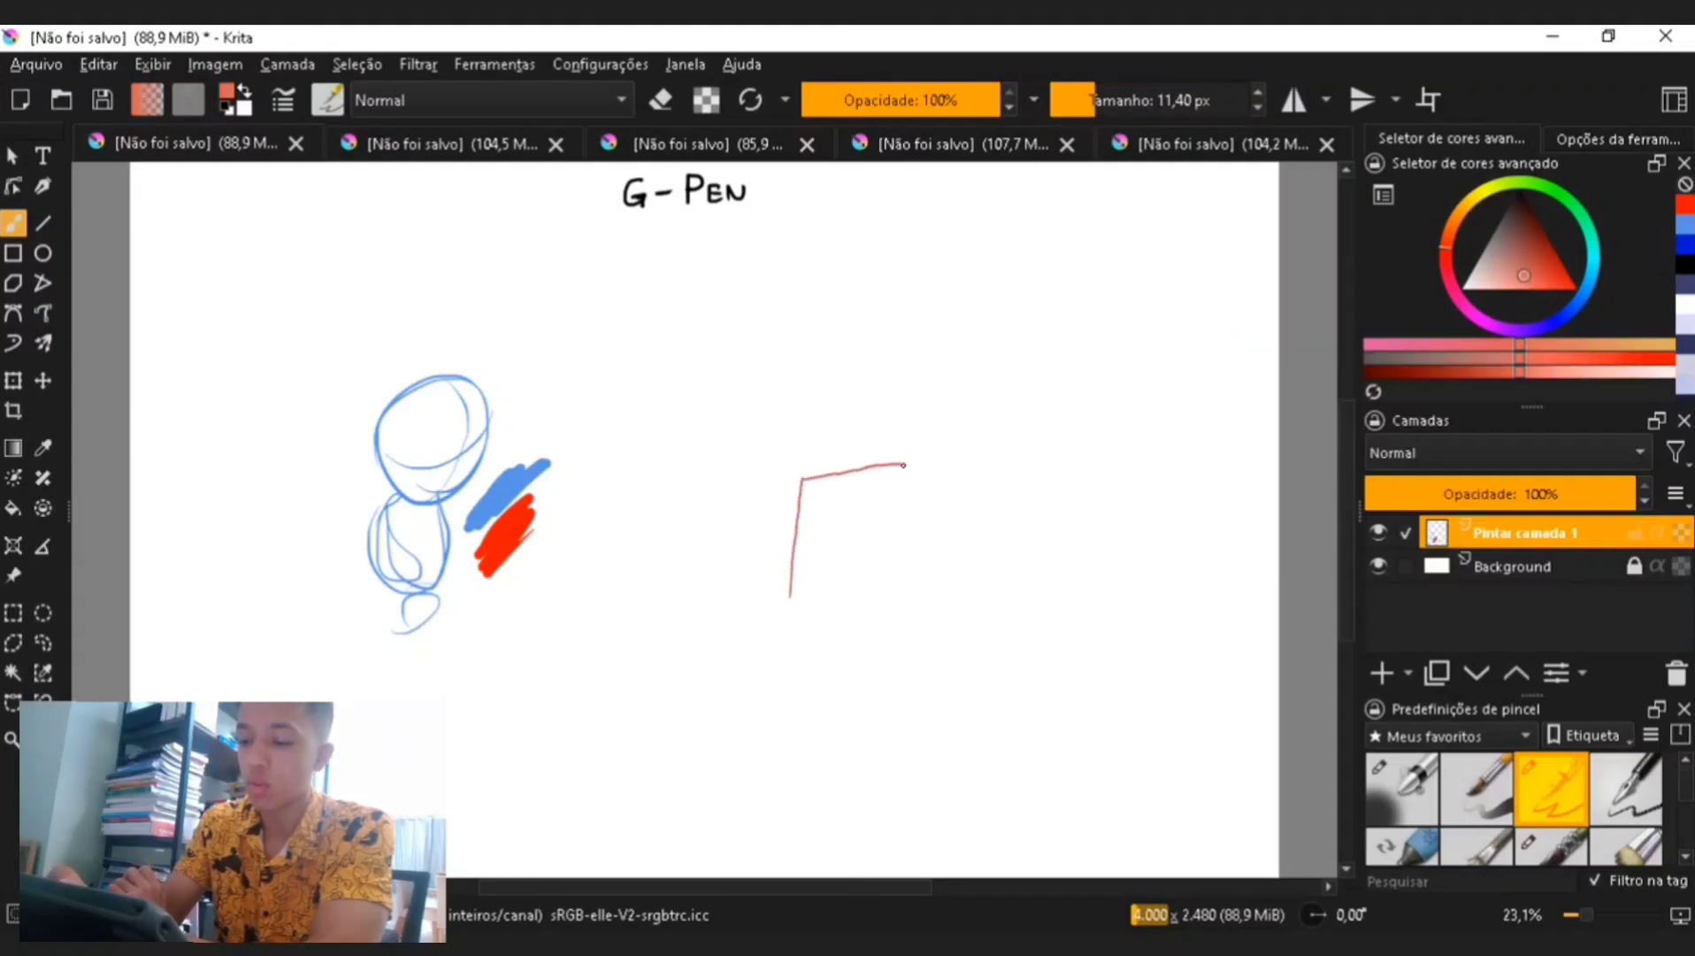
drag(904, 465, 908, 463)
drag(791, 599, 836, 638)
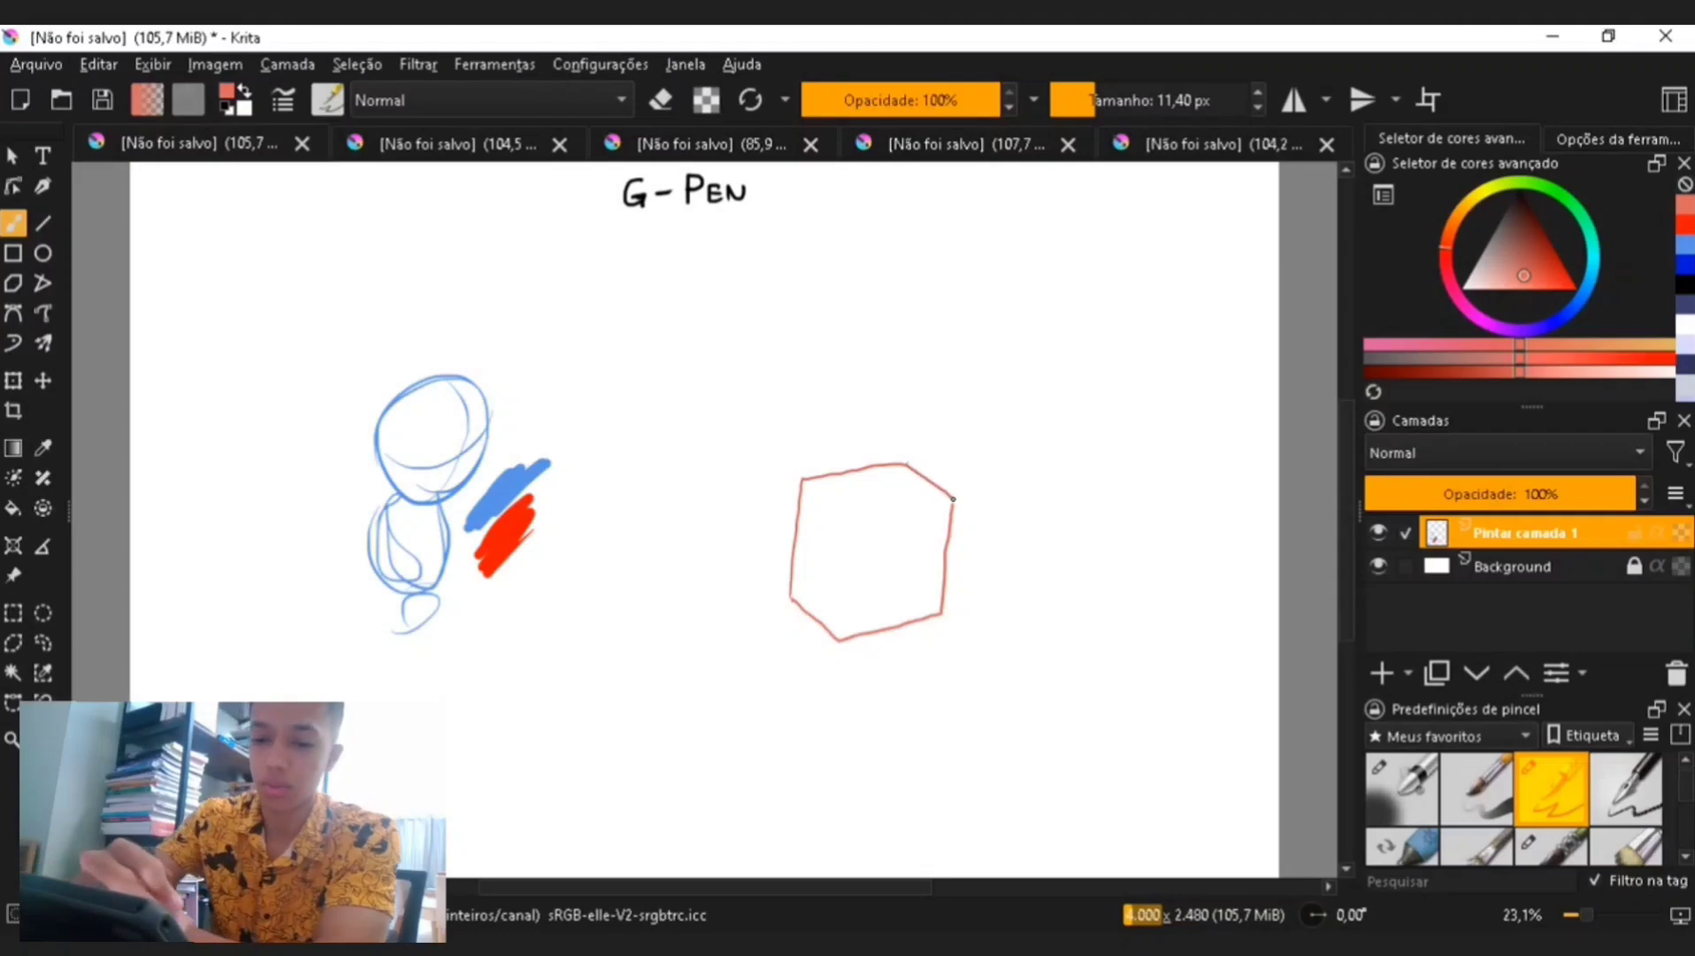
- Fill the hexagonal outline with the muted red using the fill tool, and return to the brush
click(12, 508)
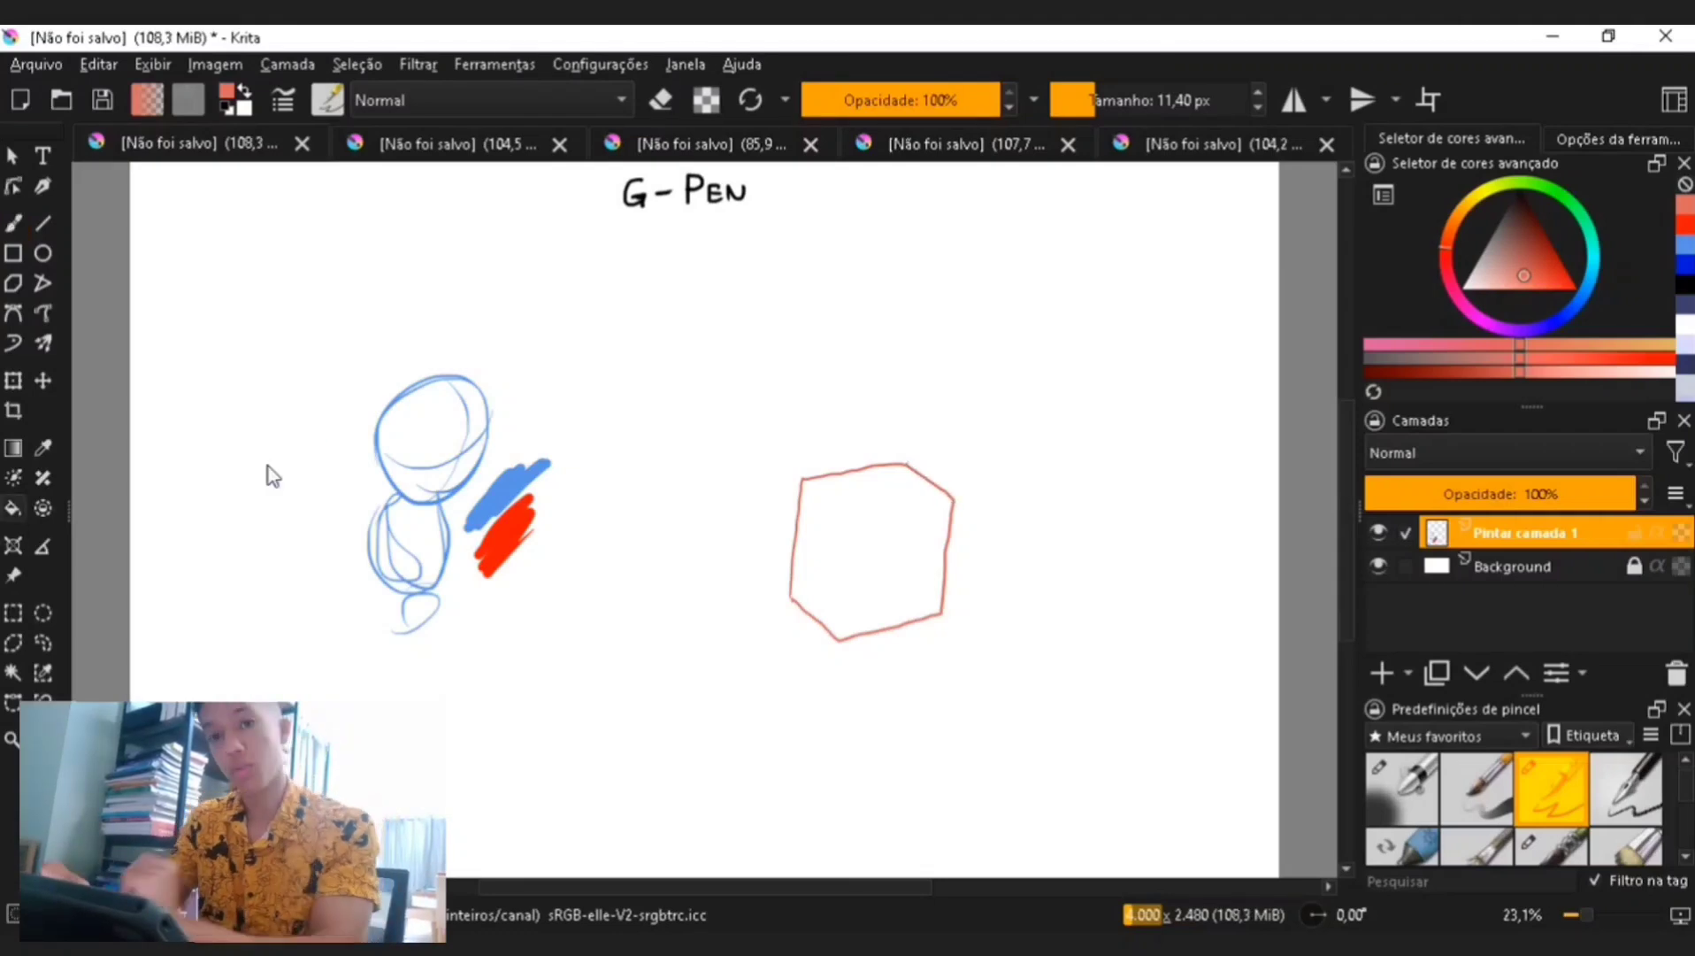
click(851, 560)
key(b)
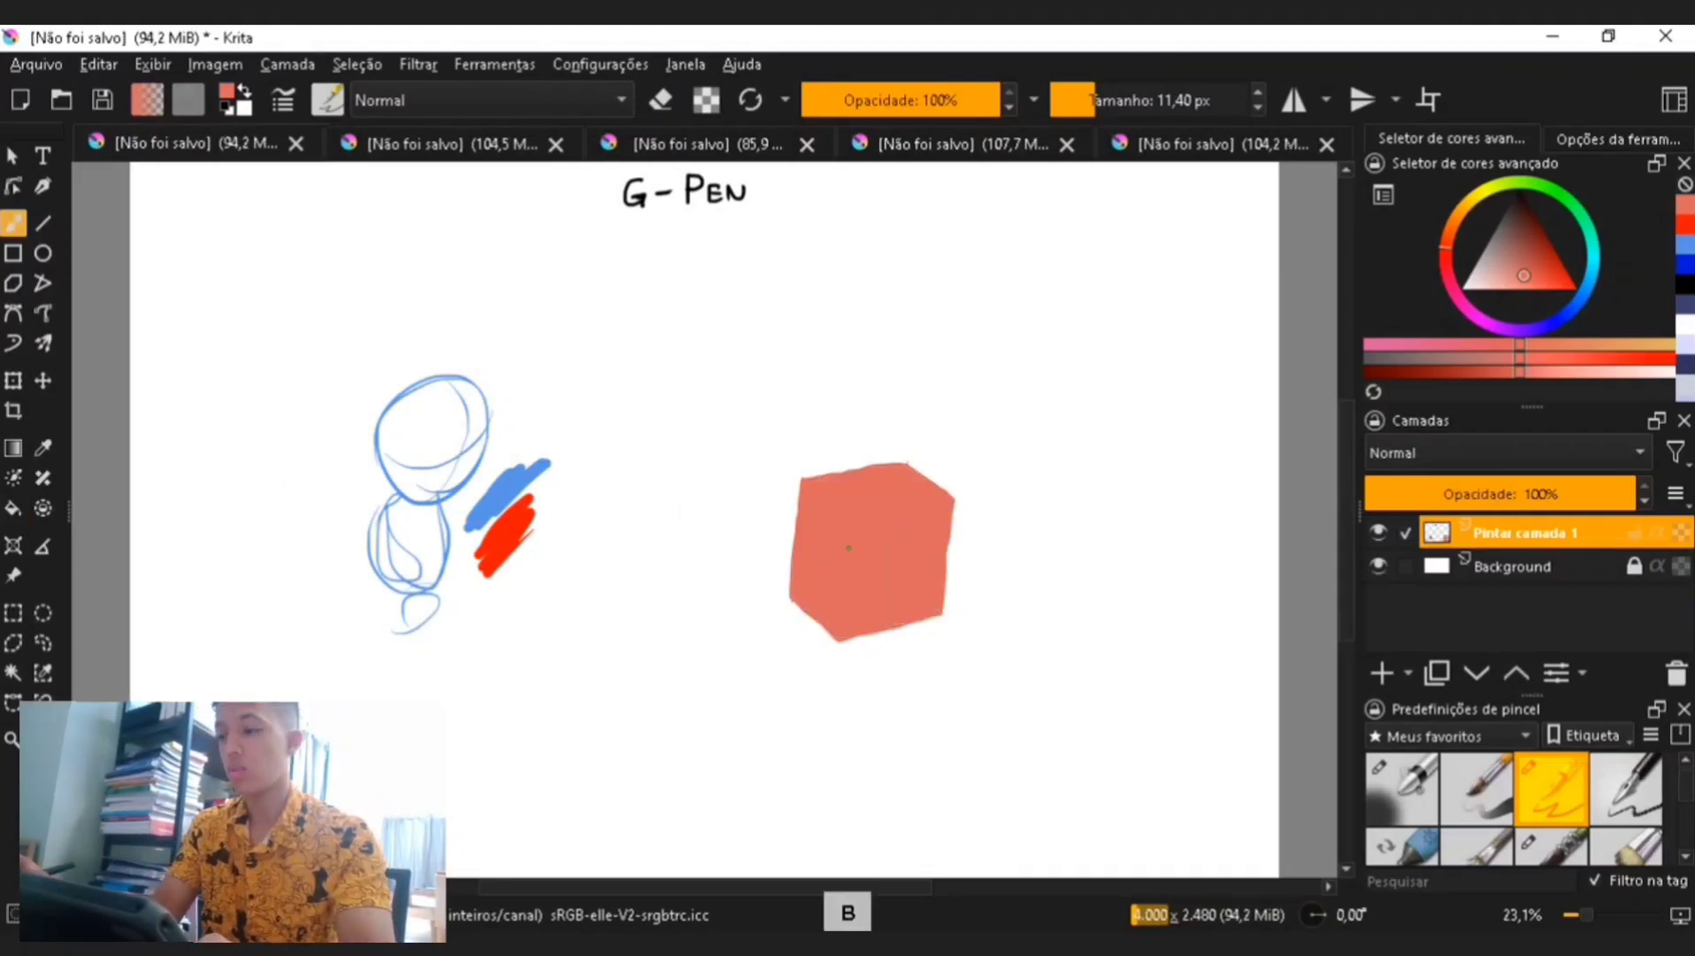
- Shade the left face of the filled shape in darker red with the brush at about 32 px
click(1530, 257)
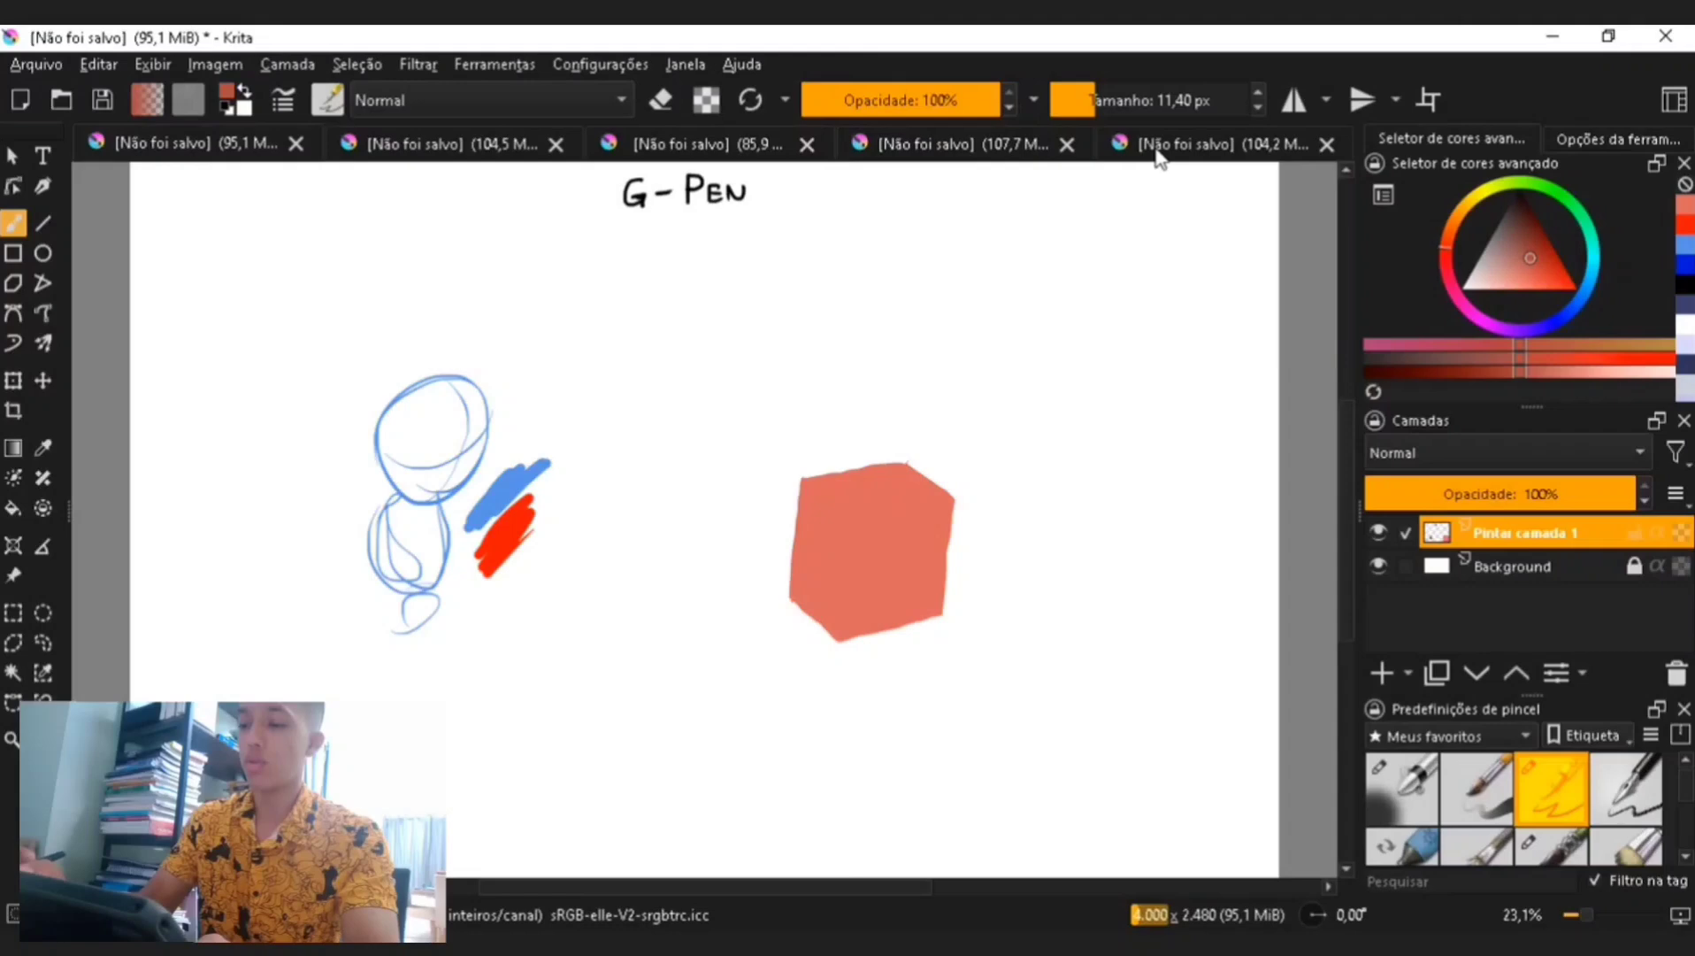
click(1114, 102)
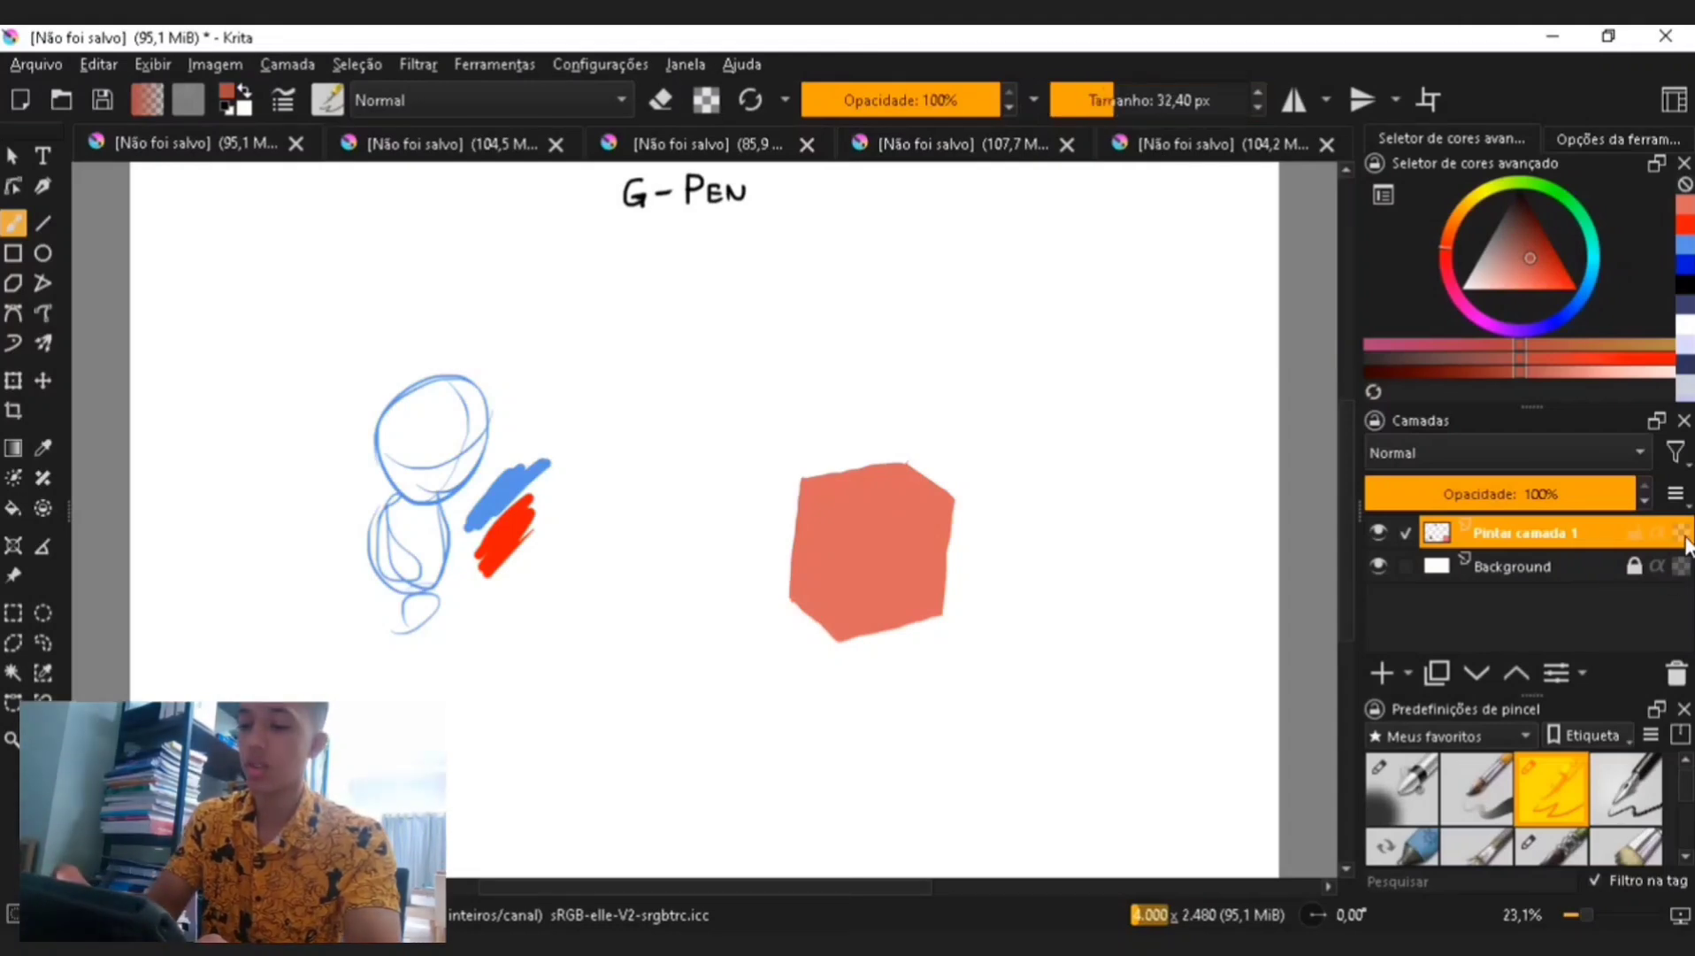
mouse_move(801, 489)
mouse_down()
mouse_move(840, 523)
mouse_move(837, 641)
mouse_move(815, 630)
mouse_move(814, 509)
mouse_up()
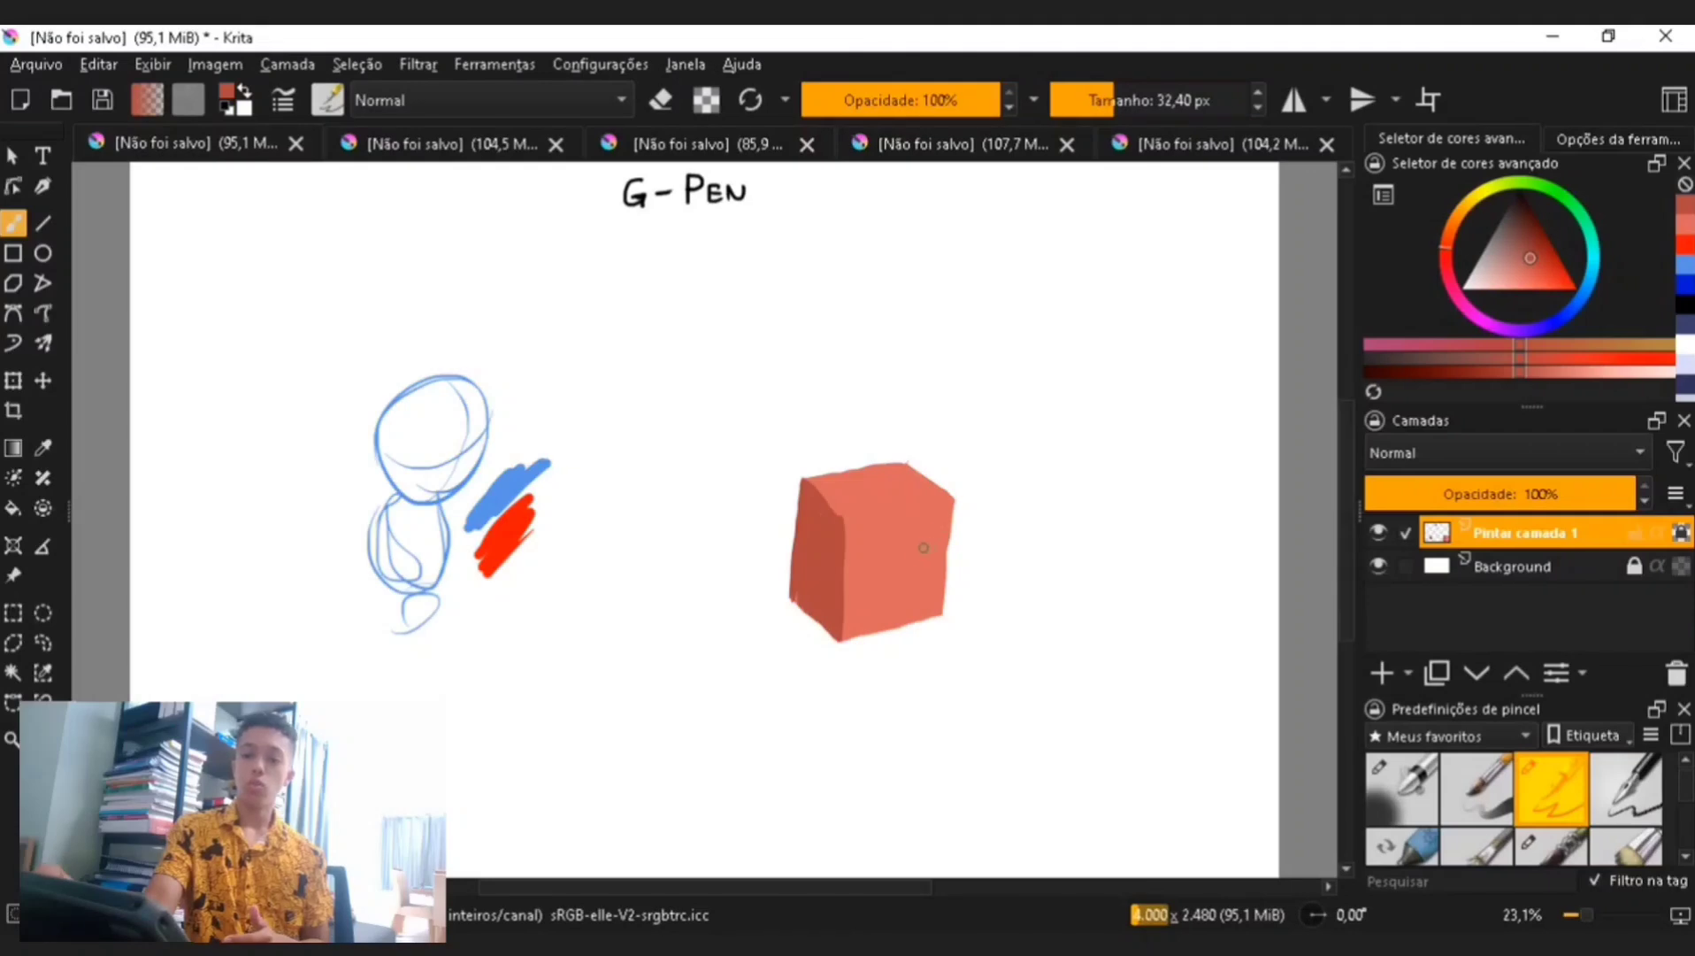
click(1100, 100)
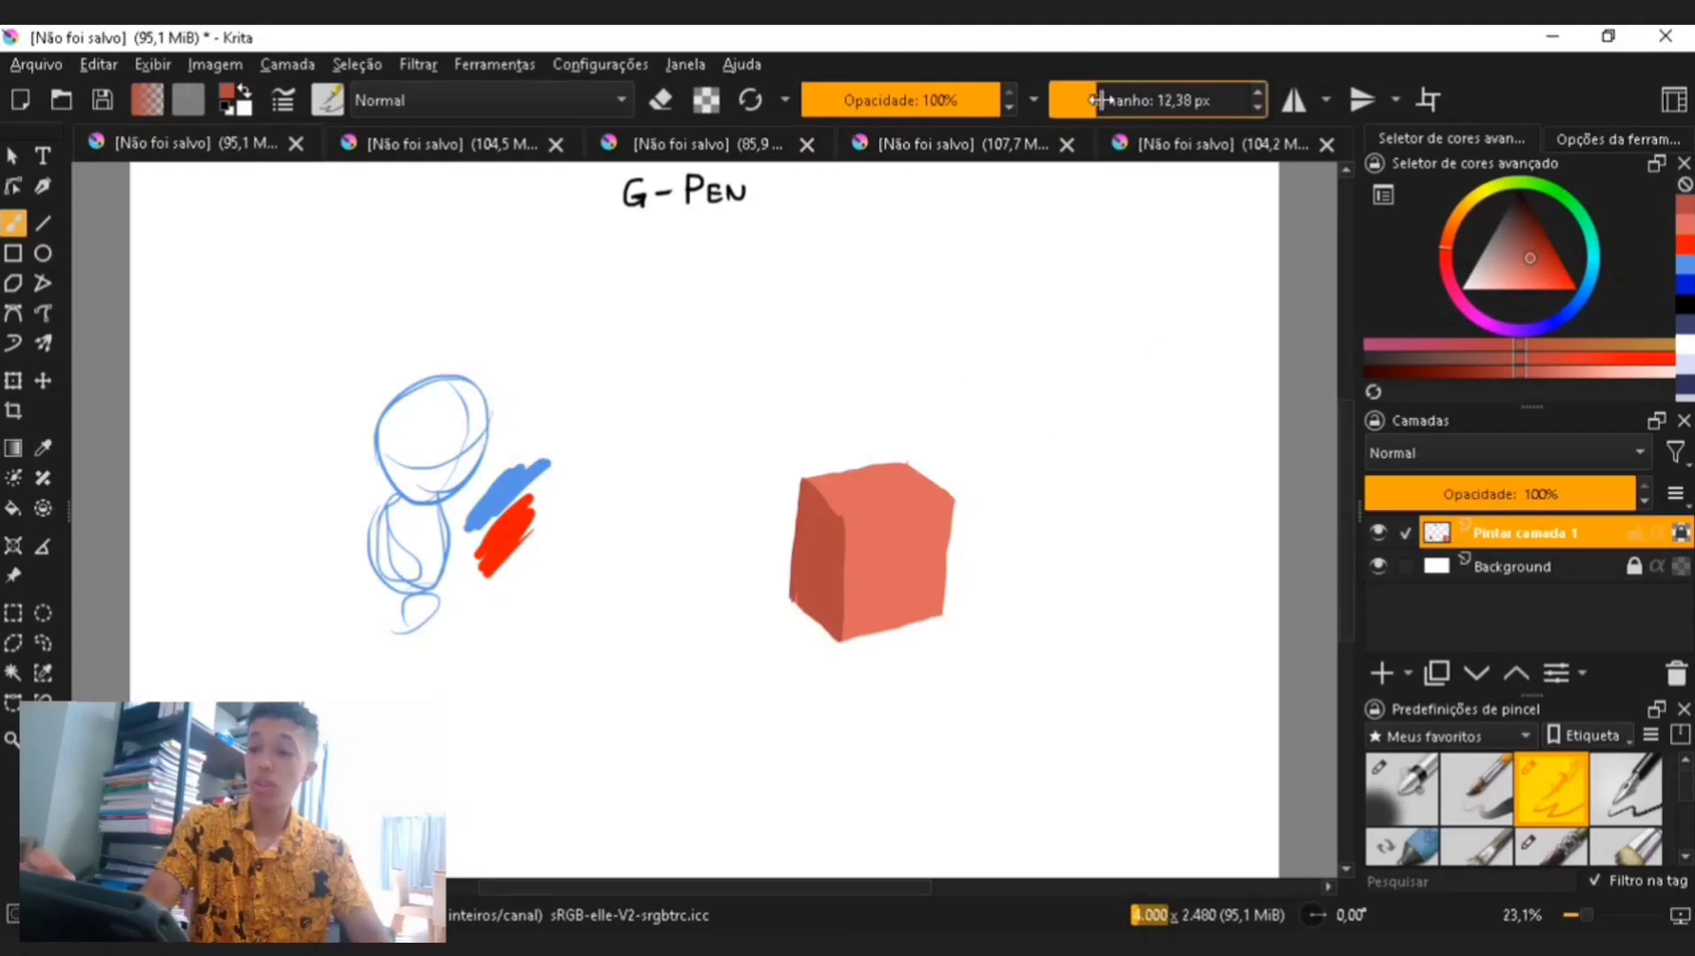
click(1519, 189)
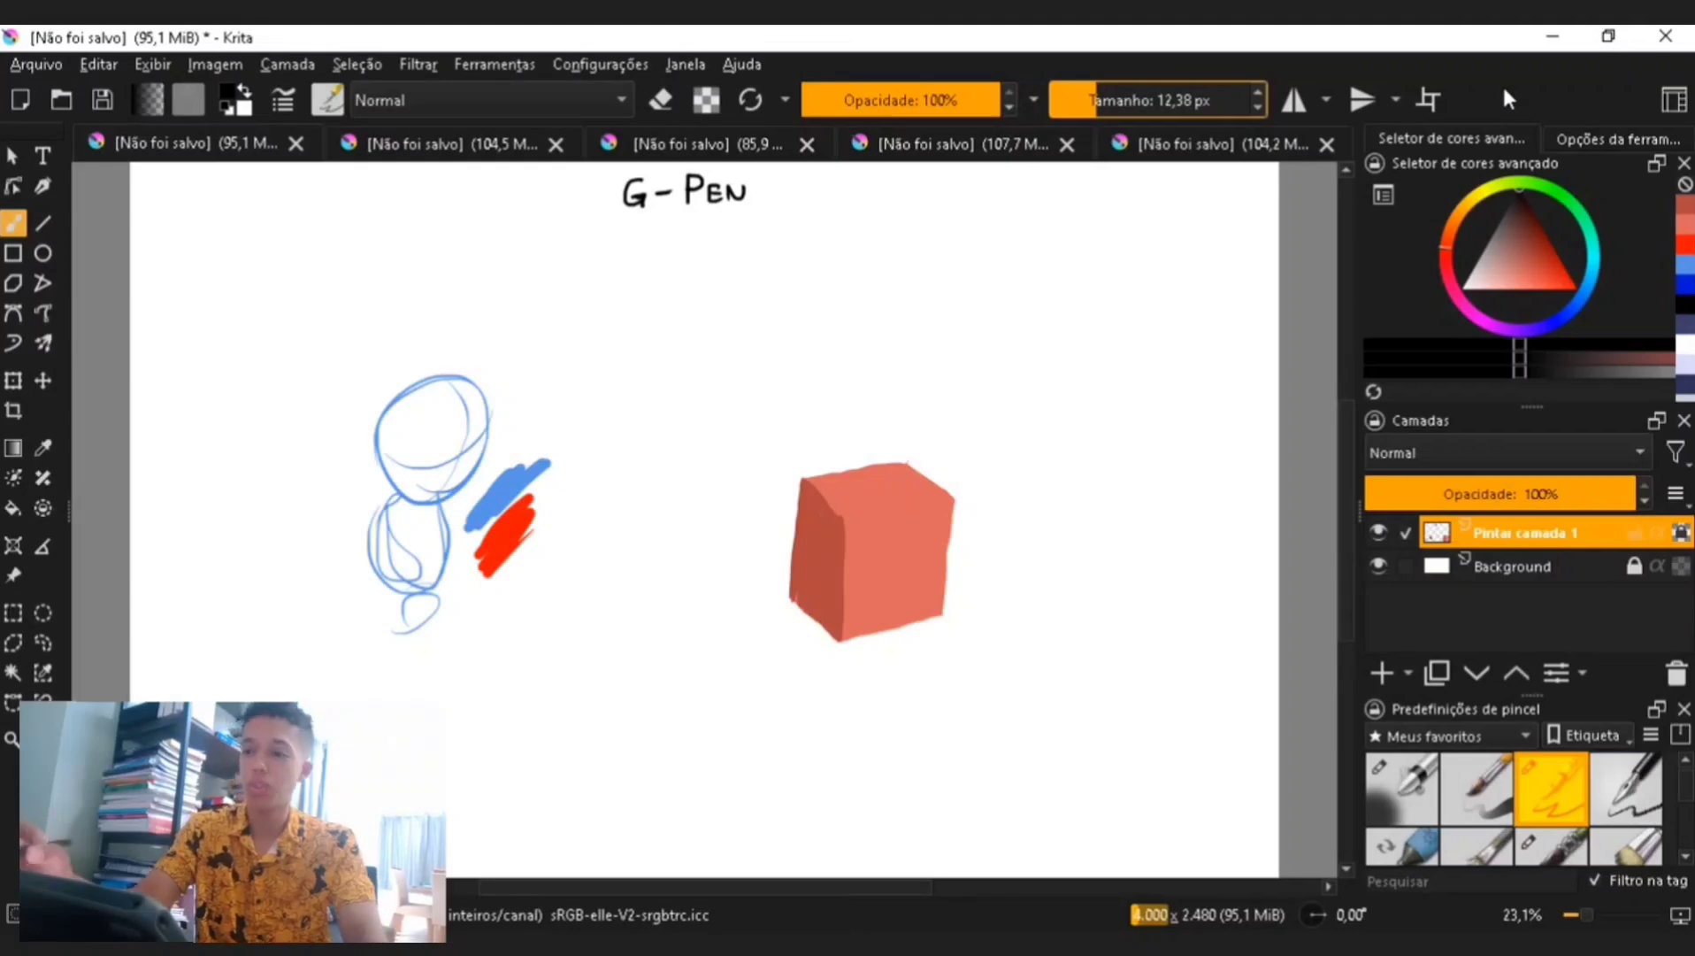
click(1101, 100)
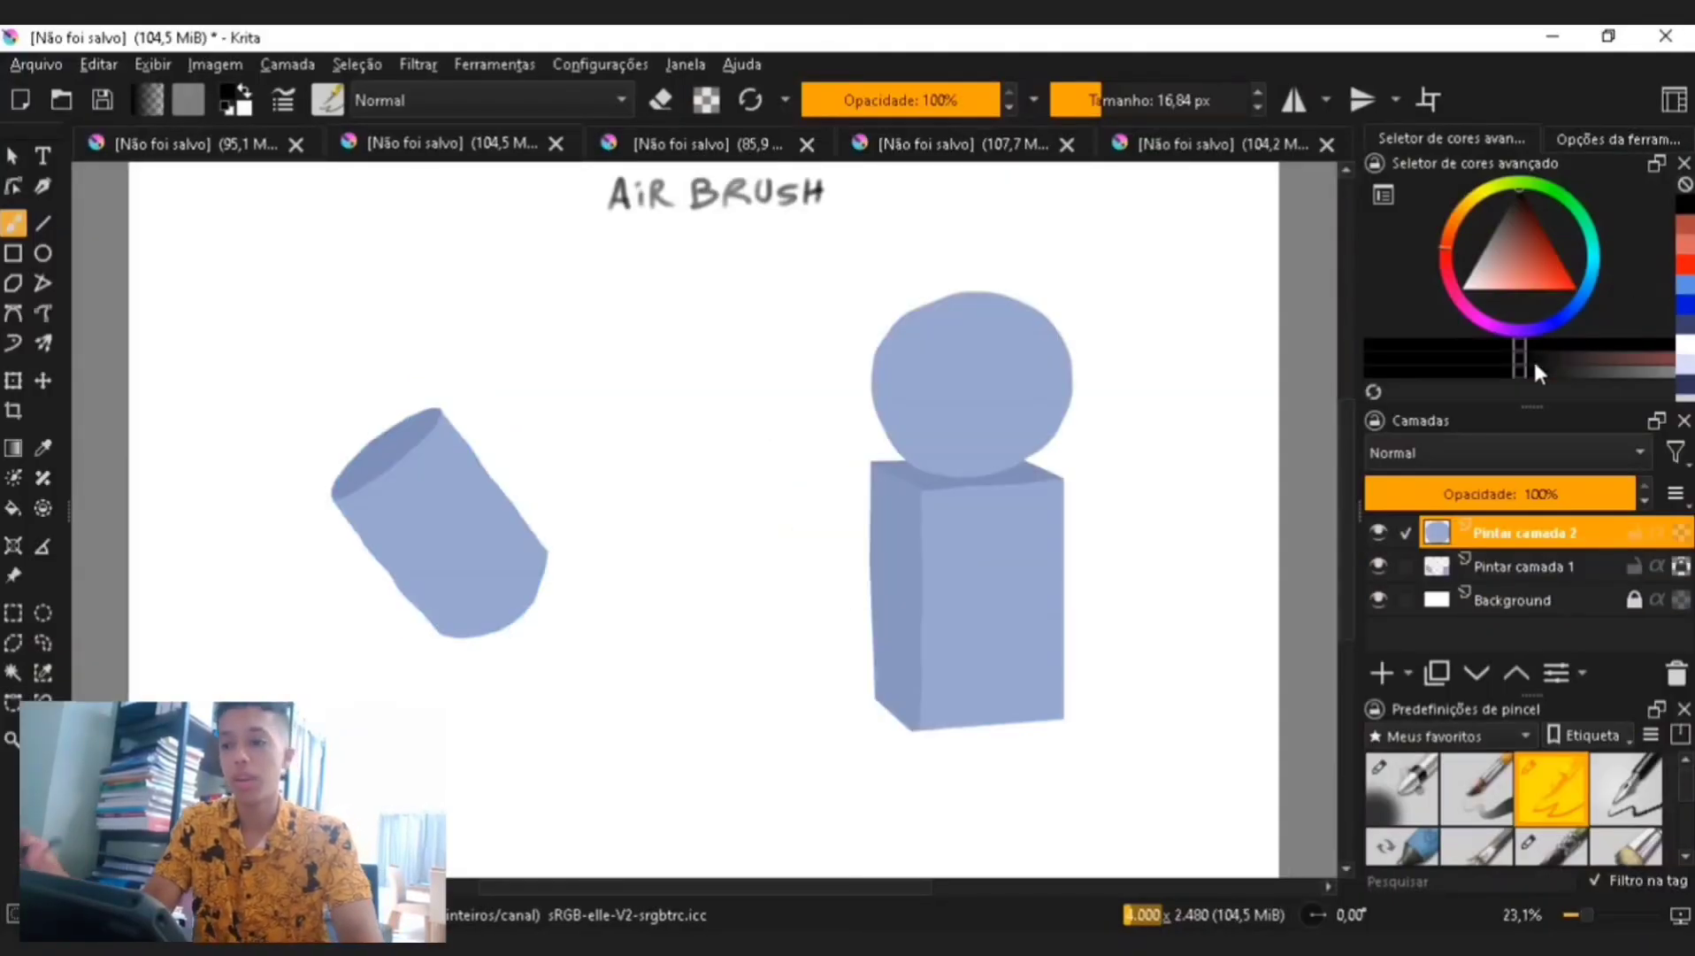
- Switch to the airbrush preset in dark blue at about 614 px and try a stroke across the sphere
click(1687, 335)
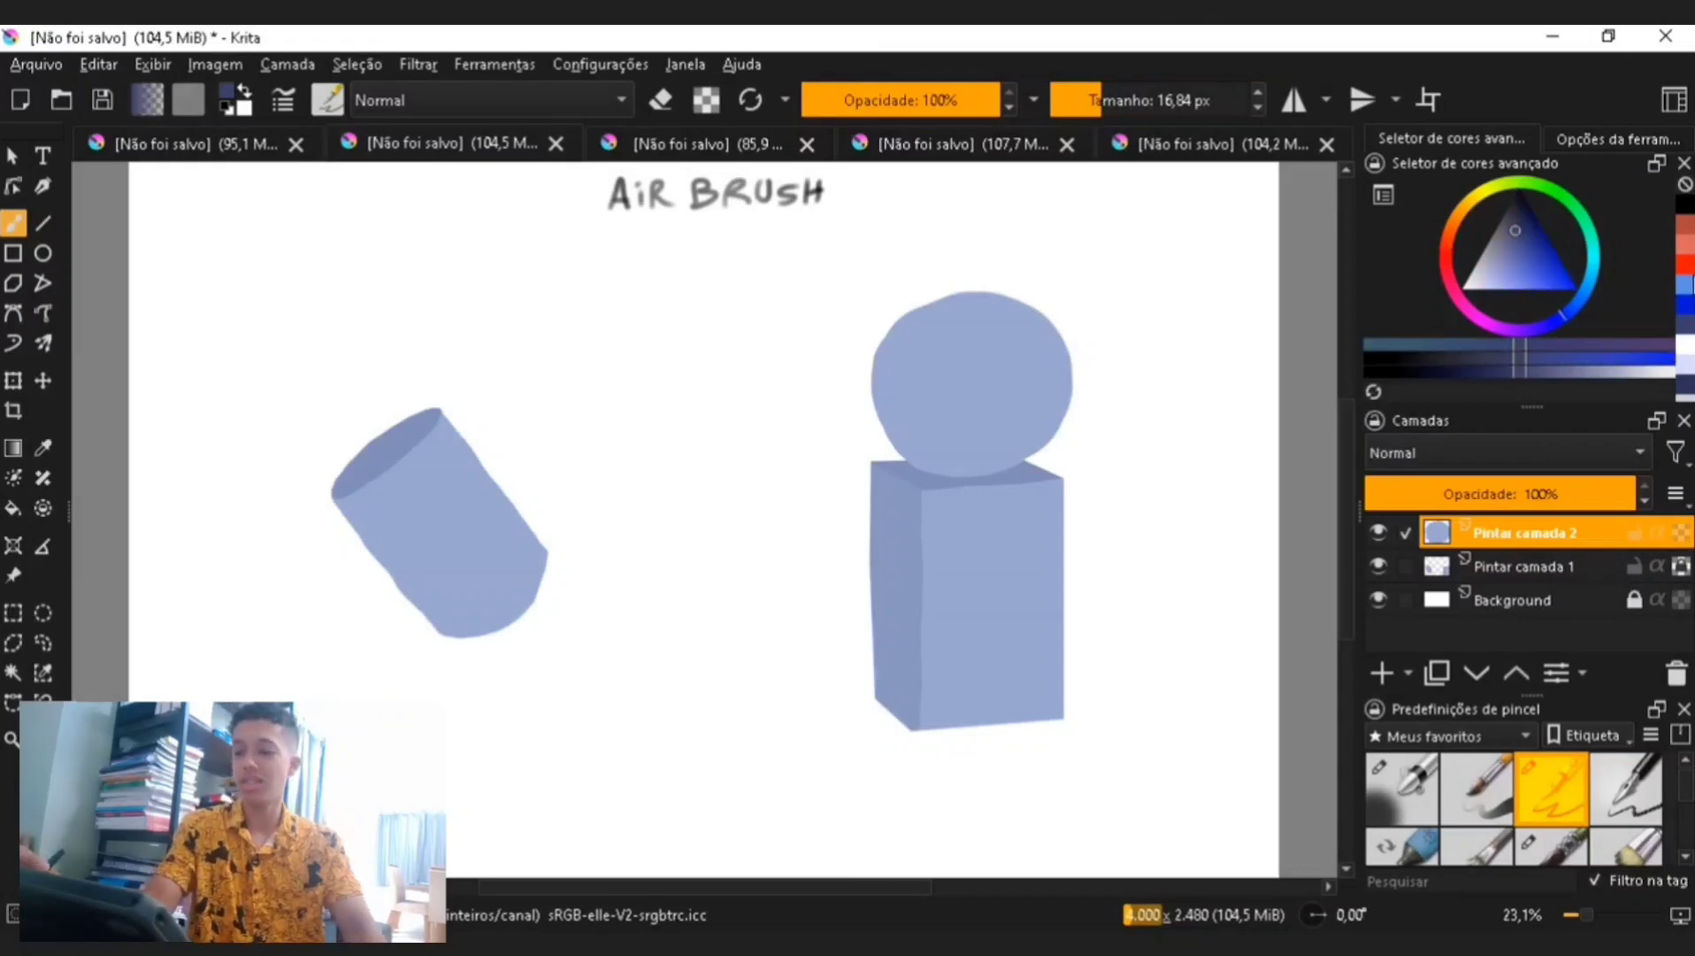
click(1425, 790)
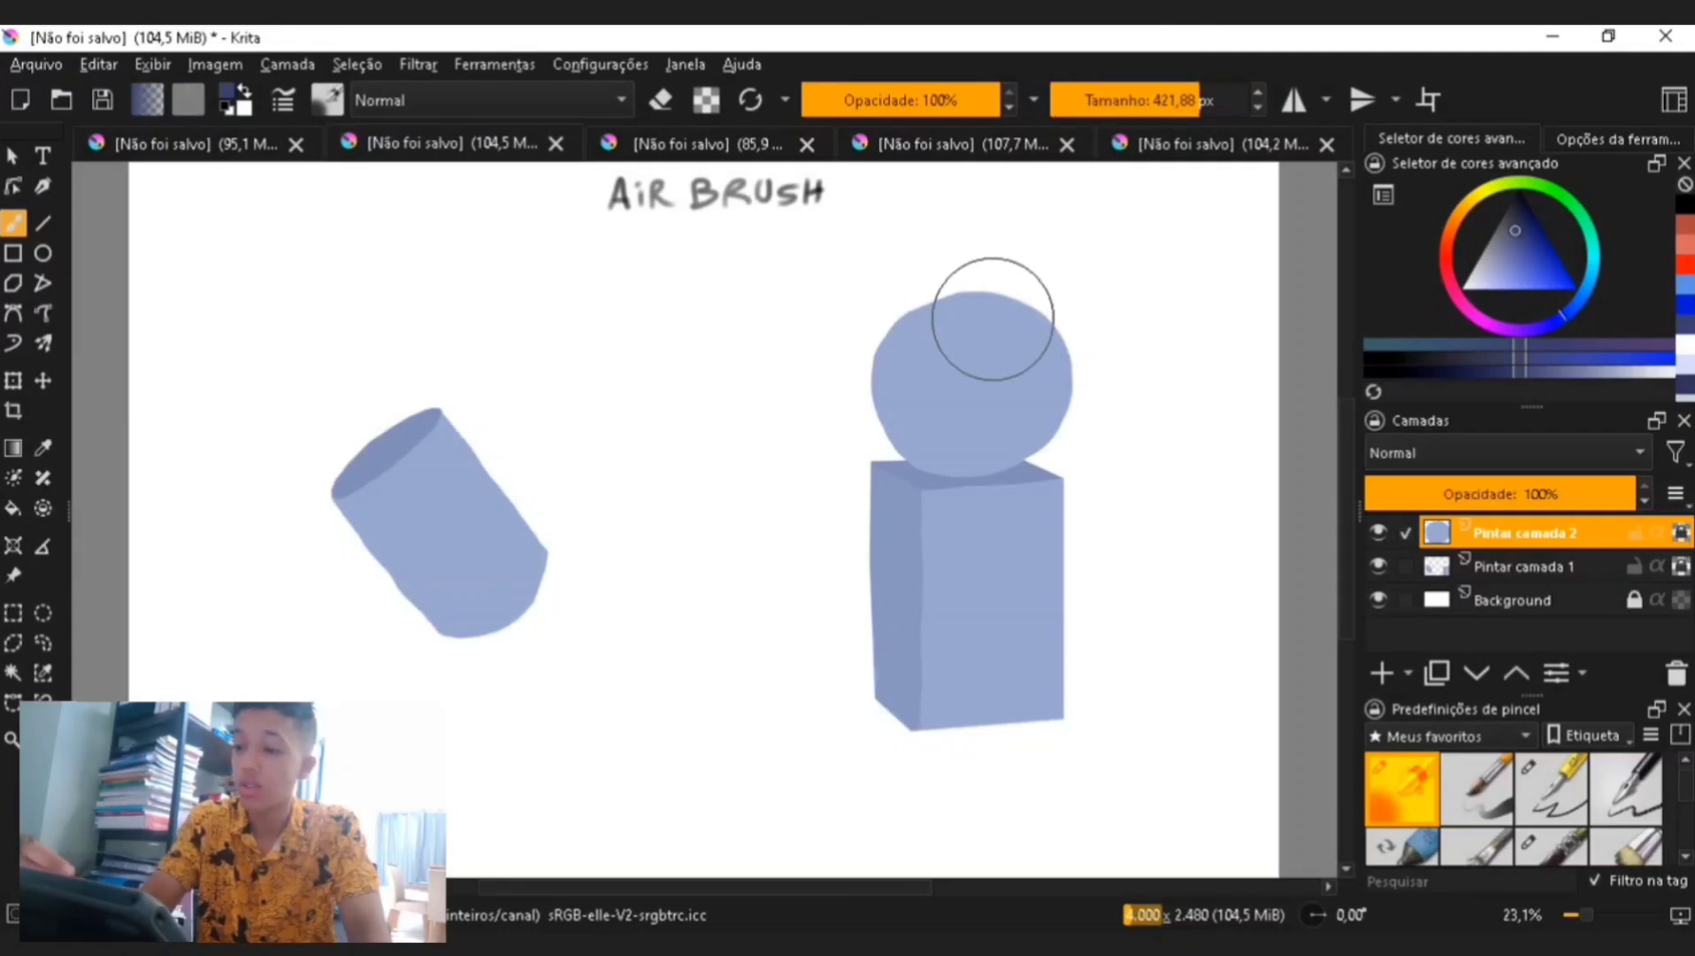
click(1219, 98)
drag(941, 263, 872, 416)
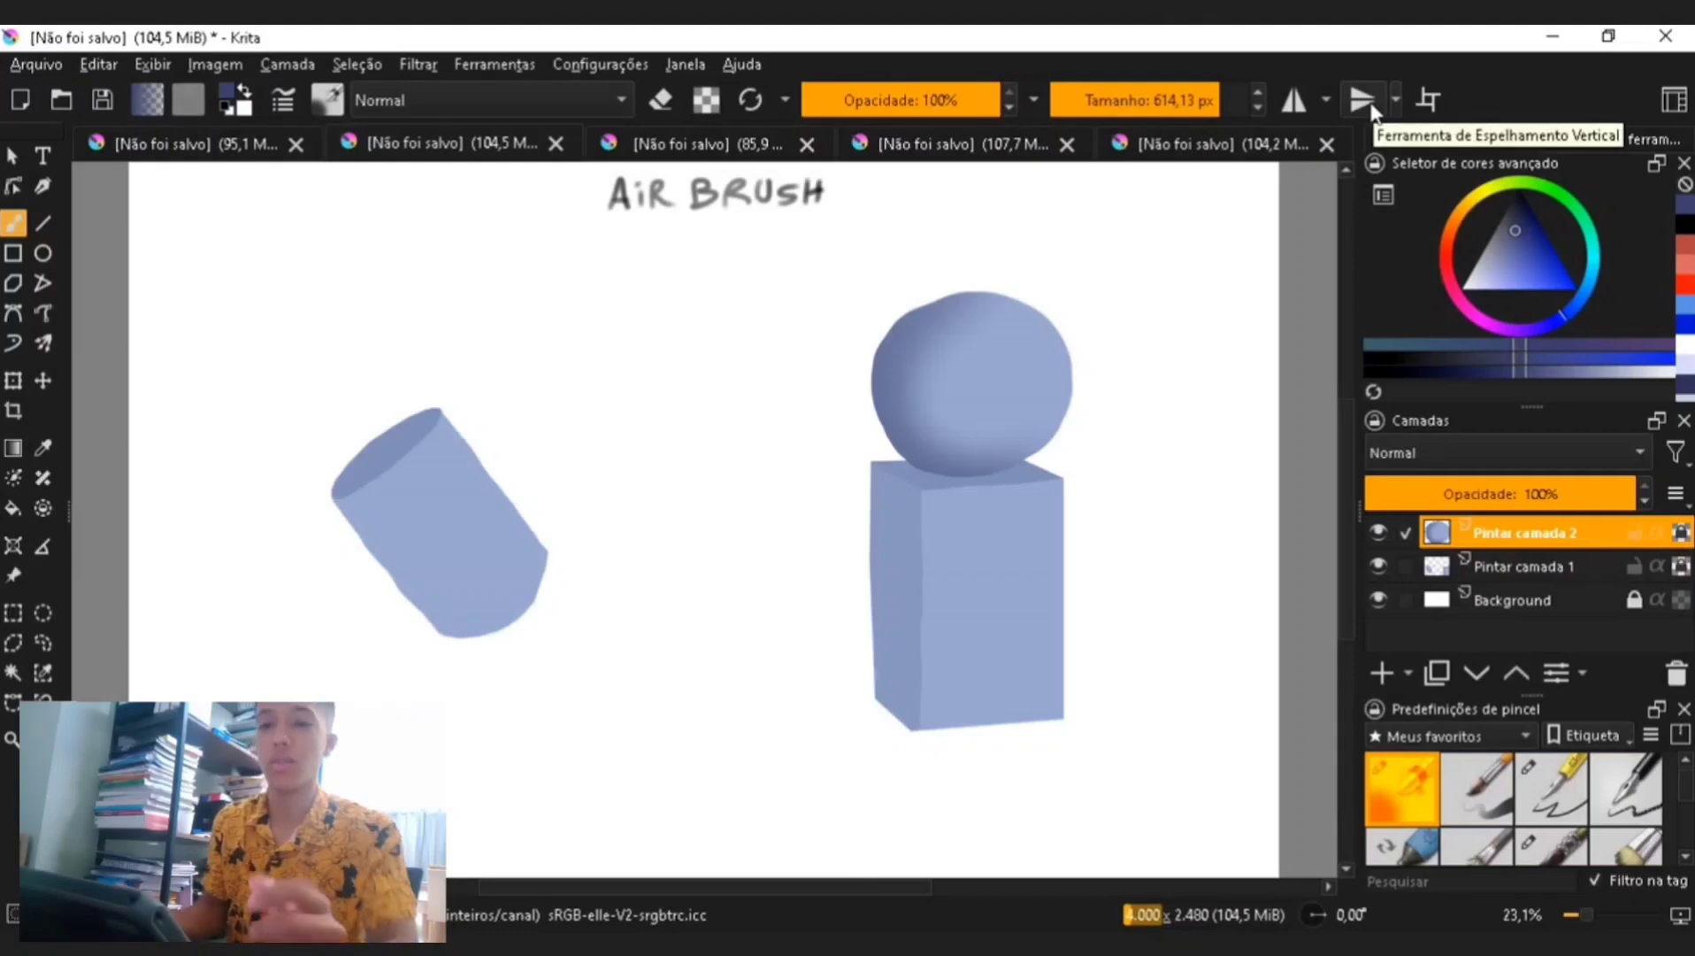
key(ctrl+z)
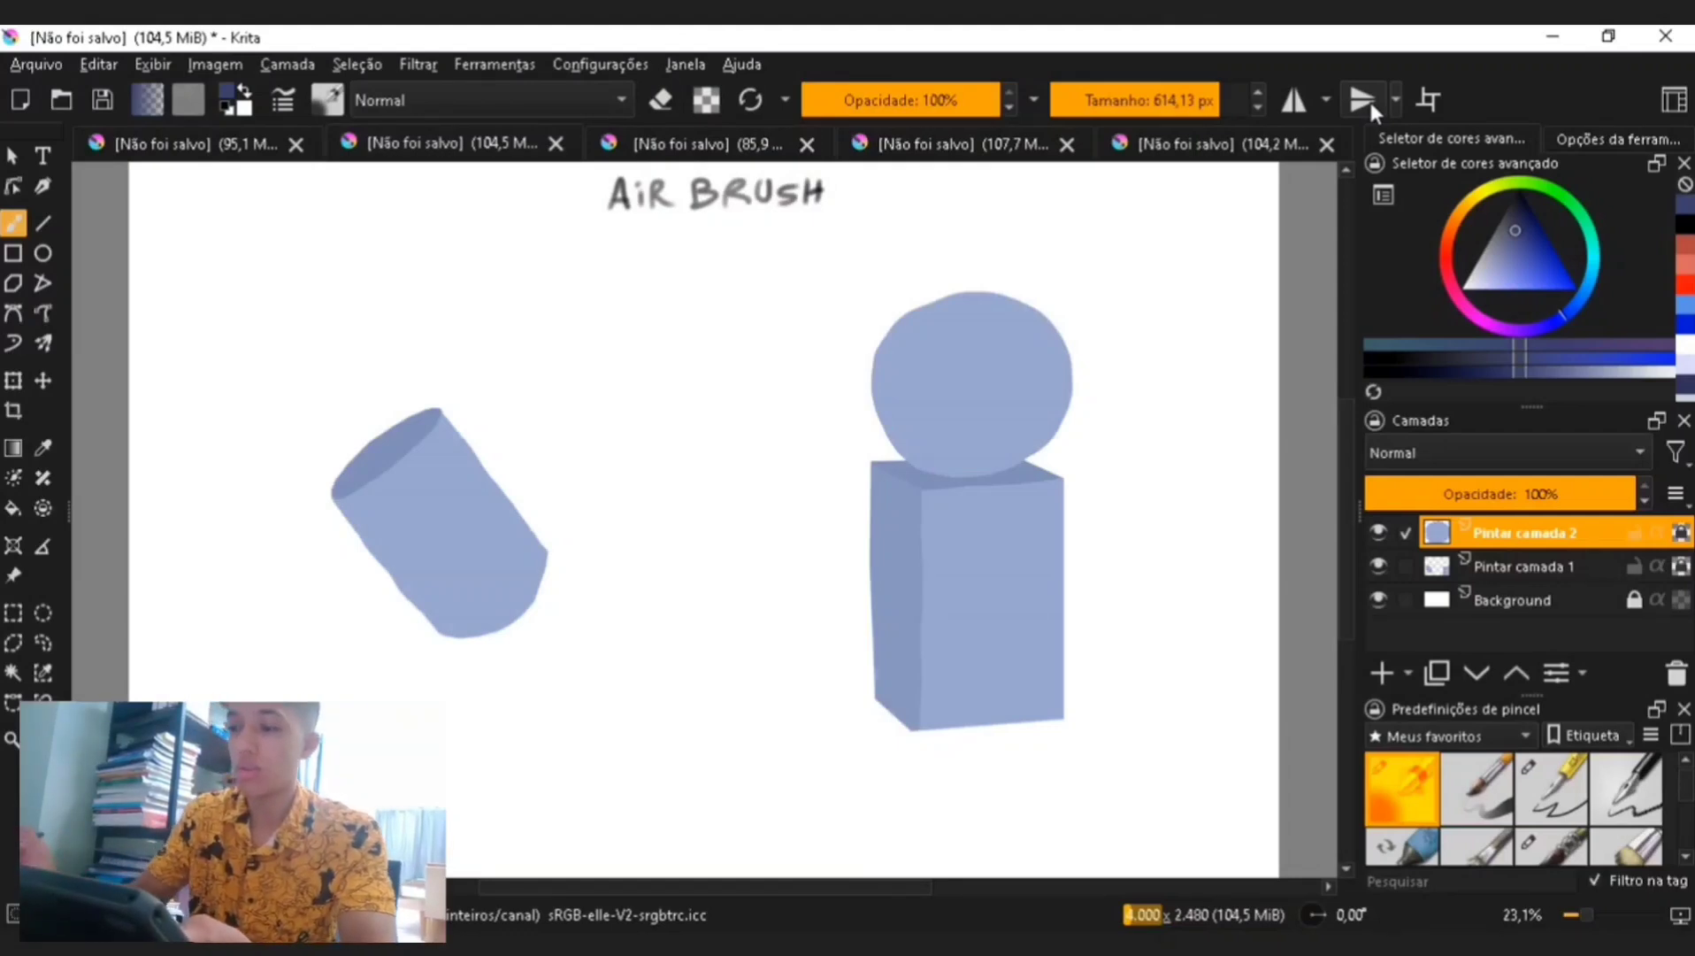
- Select the Pintar camada 1 layer and airbrush shading along the cylinder's right side at about 642 px
click(1208, 99)
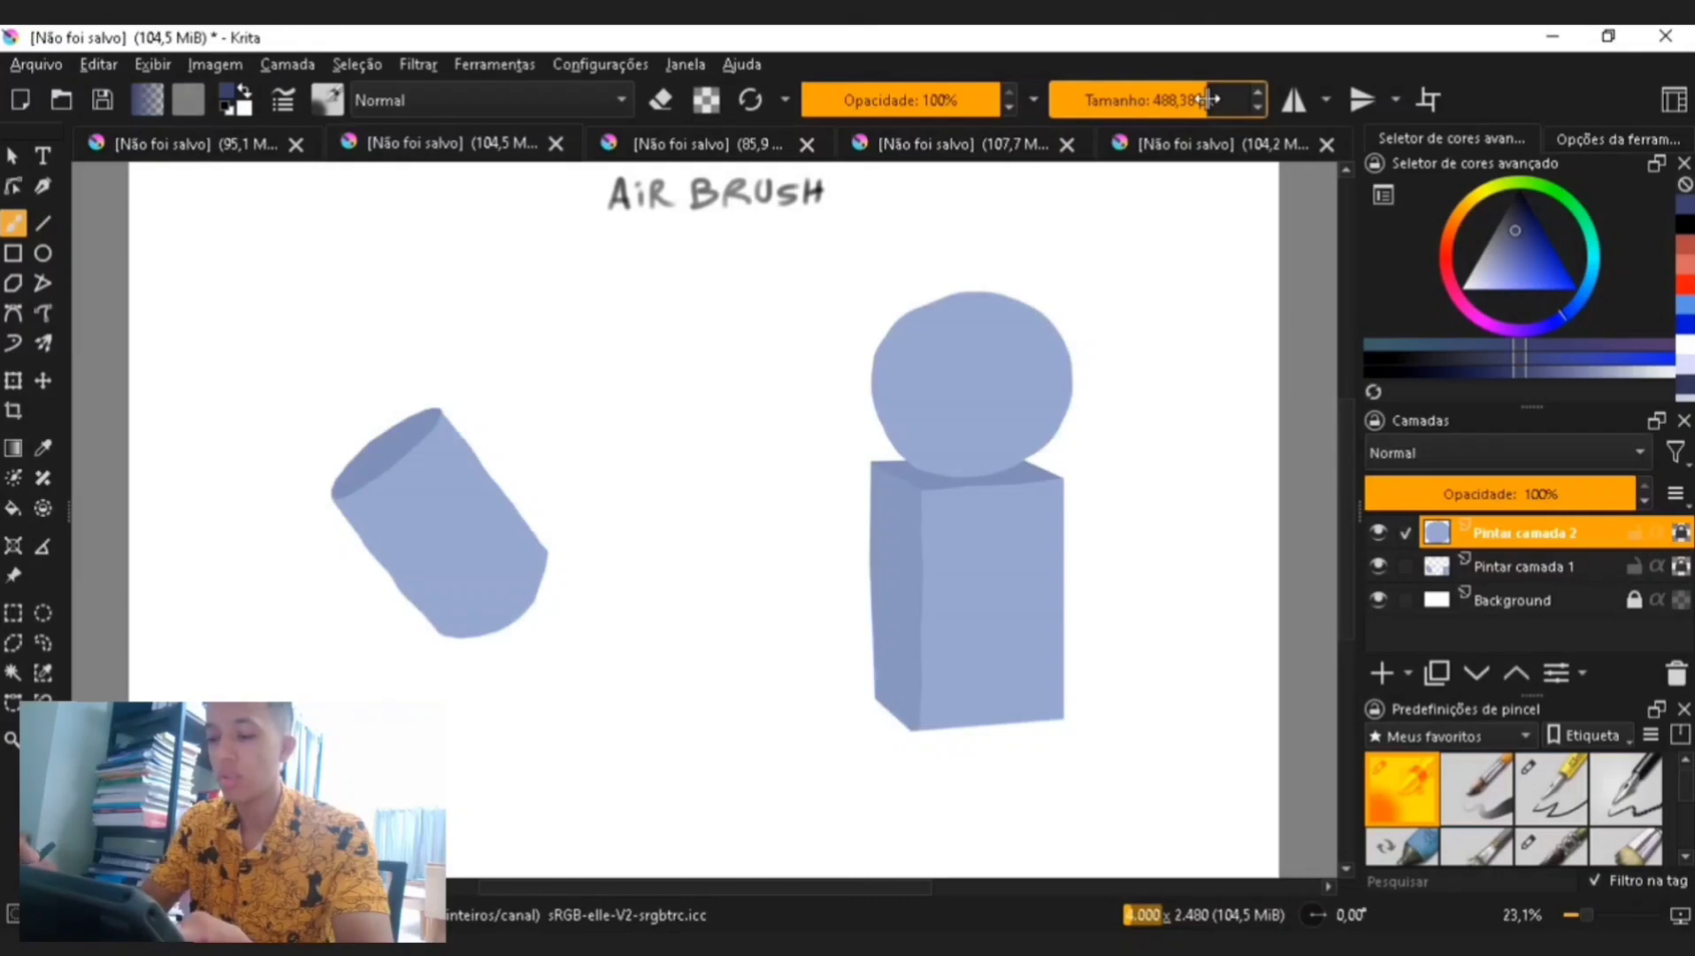
click(1533, 566)
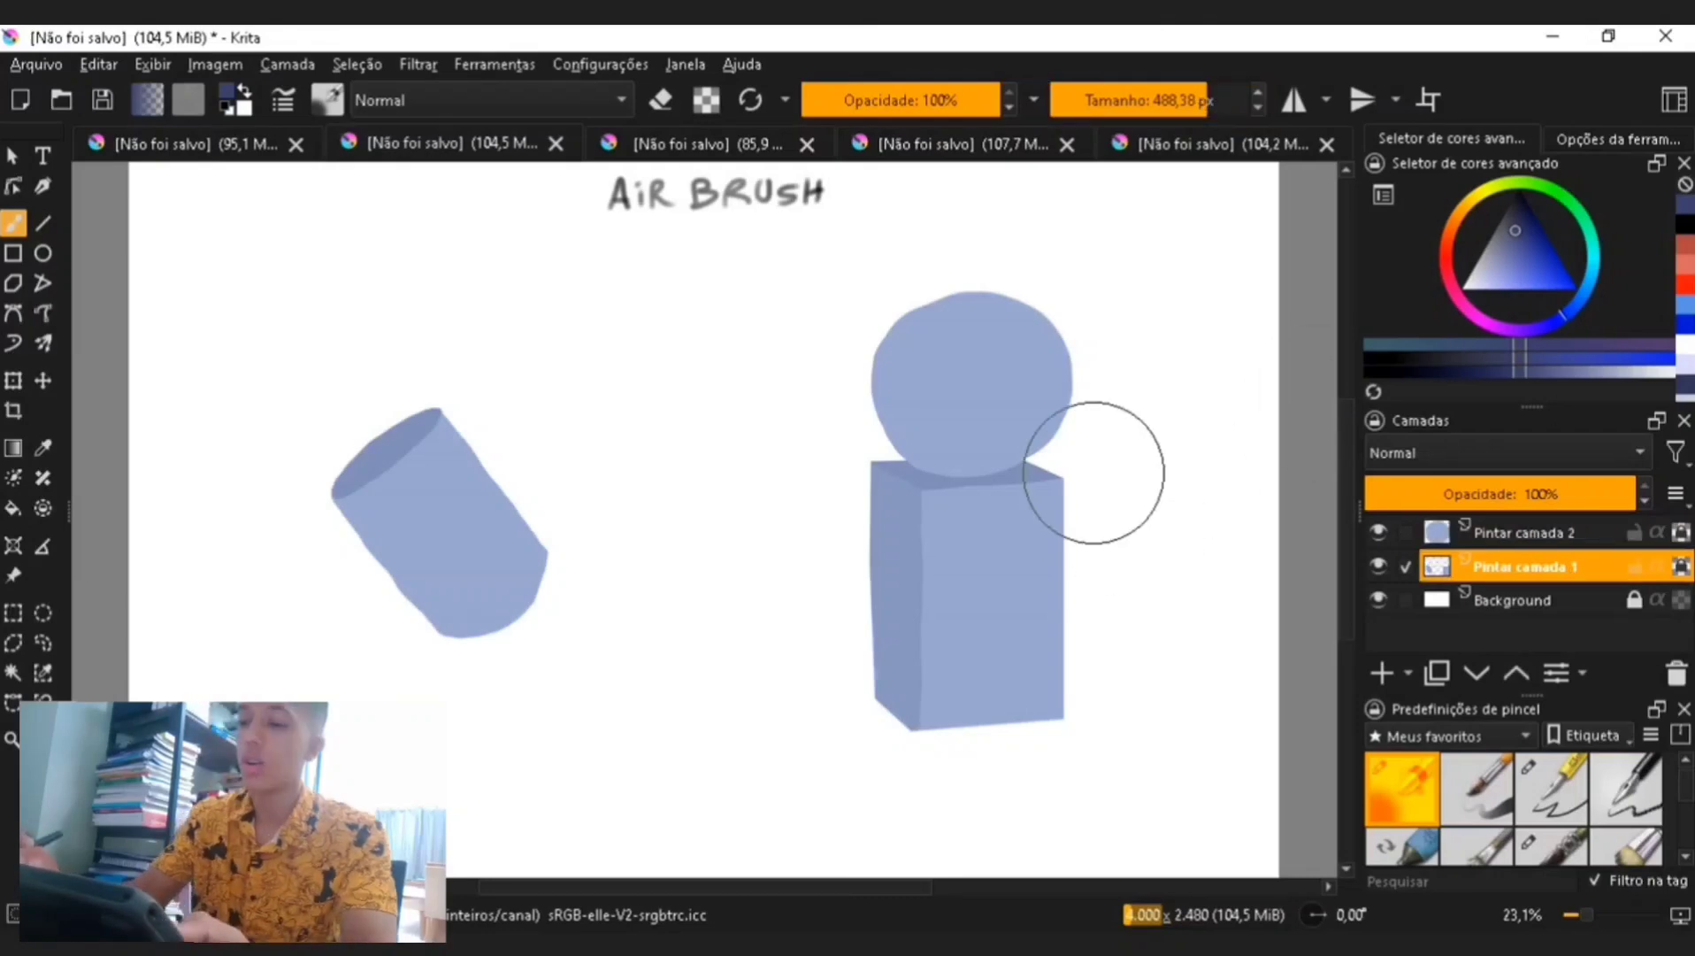
click(1224, 99)
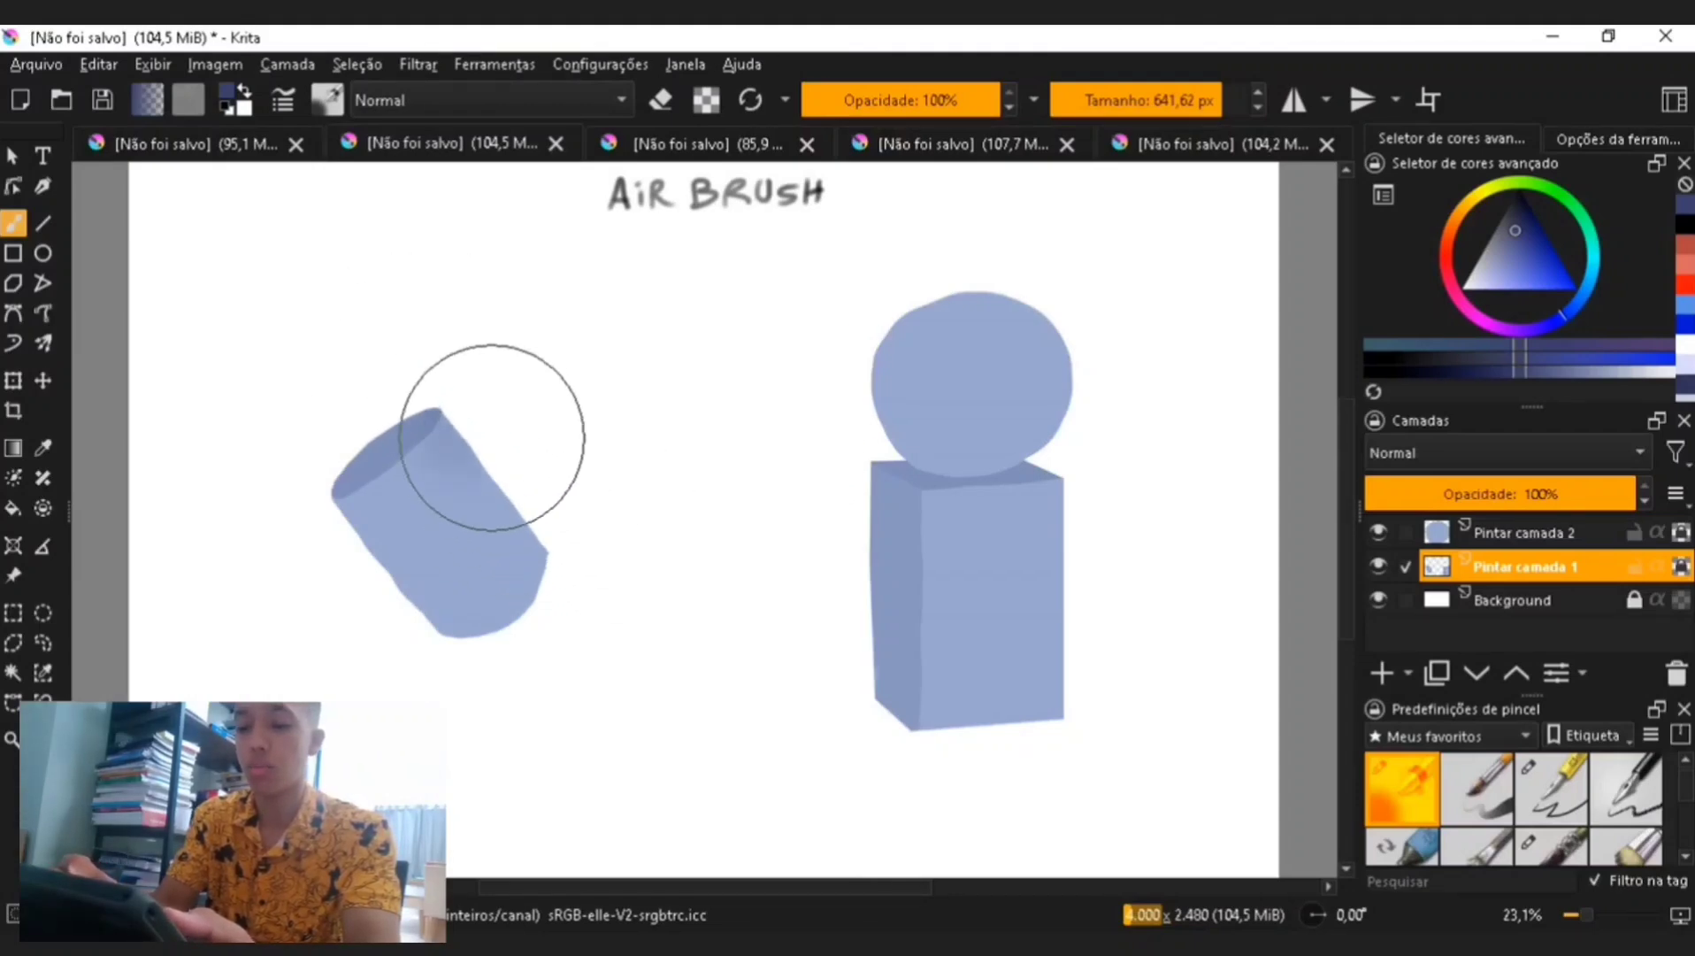
mouse_move(492, 438)
mouse_down()
mouse_move(605, 559)
mouse_move(463, 405)
mouse_move(517, 498)
mouse_move(639, 619)
mouse_up()
drag(305, 491, 479, 689)
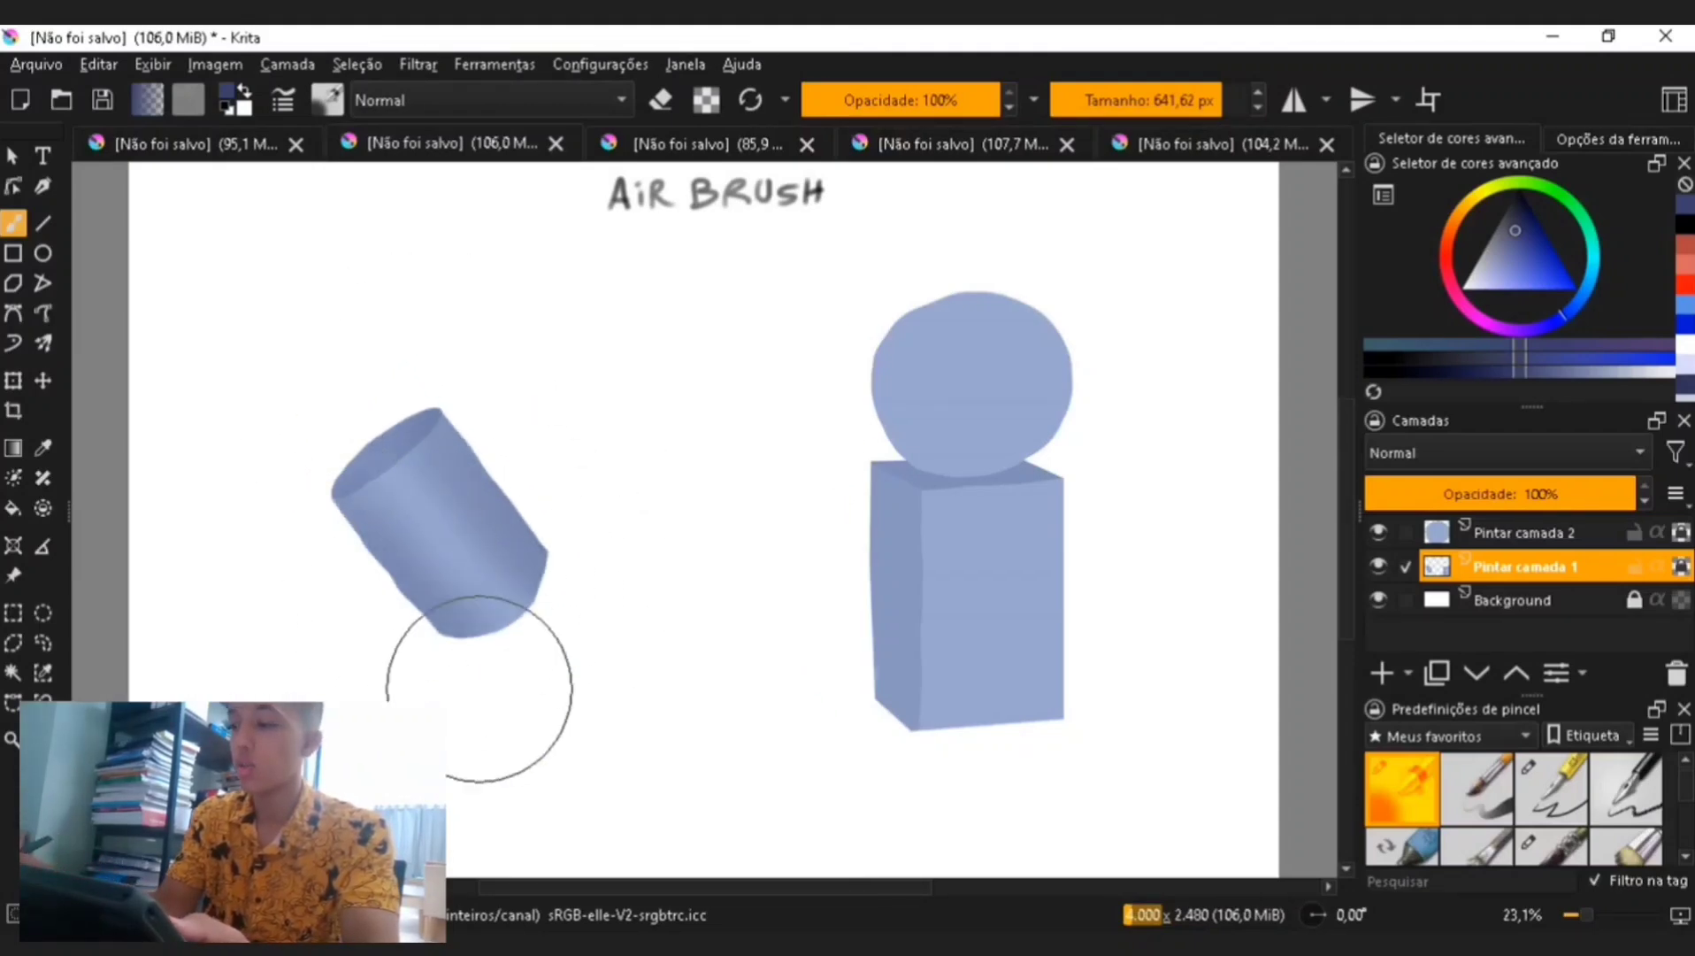
- Try a lighter blue highlight stroke on the cylinder with the airbrush at about 145 px
click(1531, 205)
drag(1161, 100, 1154, 100)
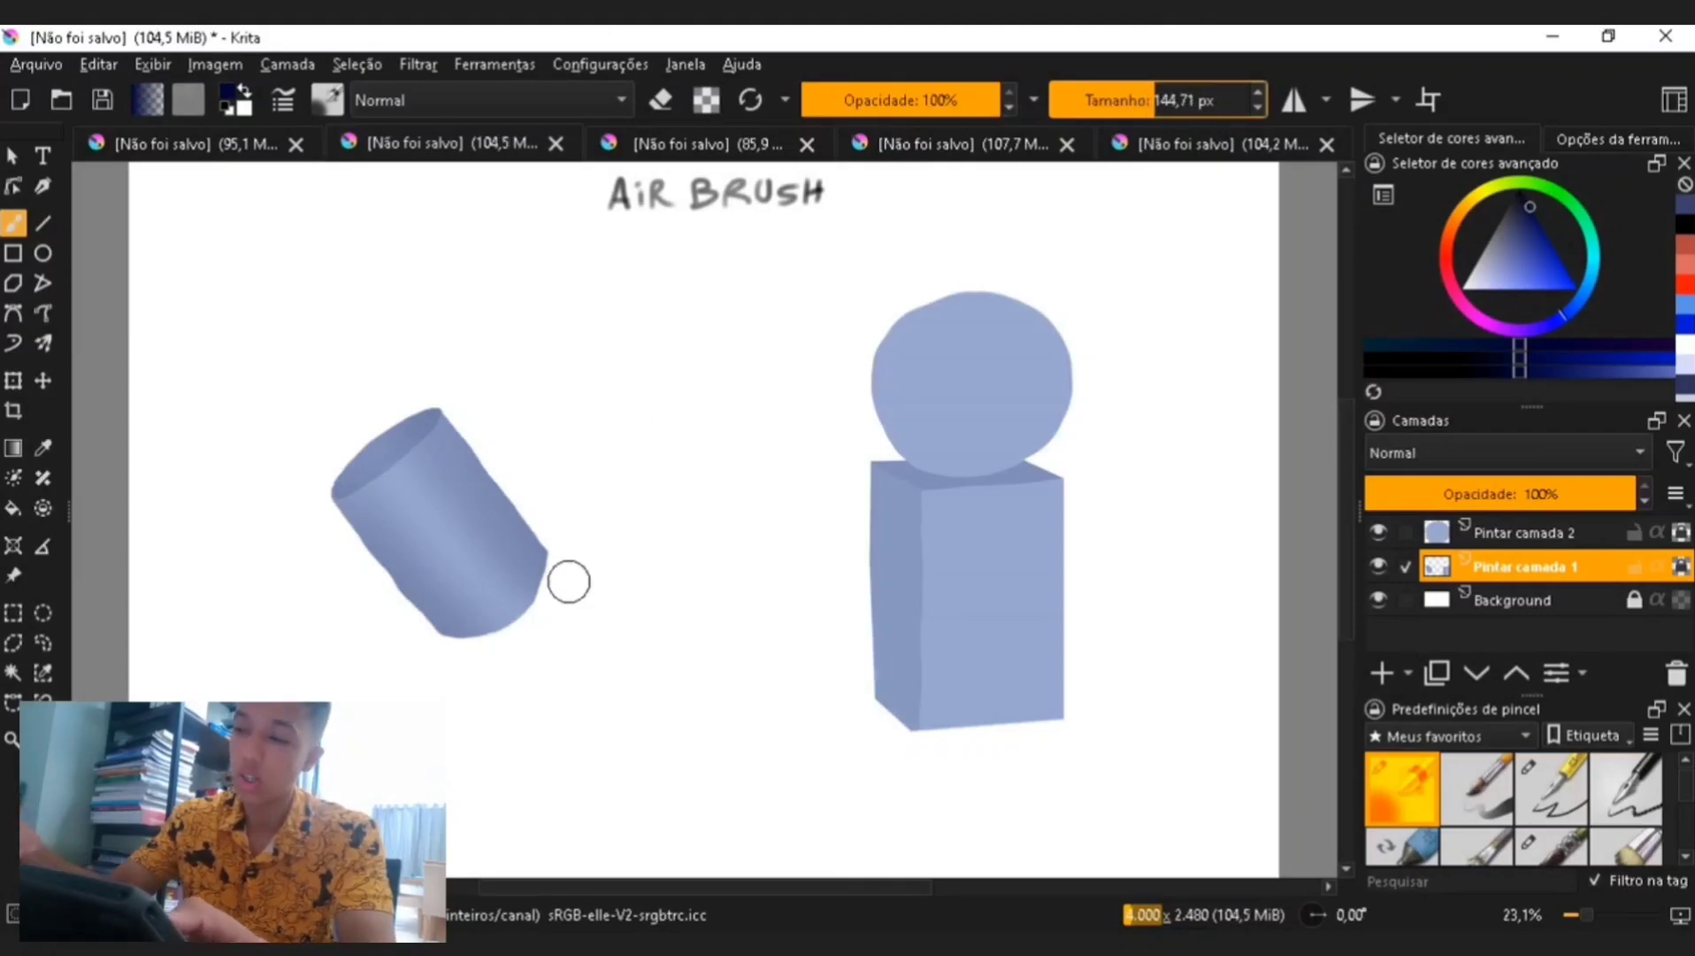
drag(569, 581, 438, 387)
key(ctrl+z)
- Shade the cube's lower and right side with muted blue airbrush strokes at about 714 px
drag(1158, 100, 1170, 100)
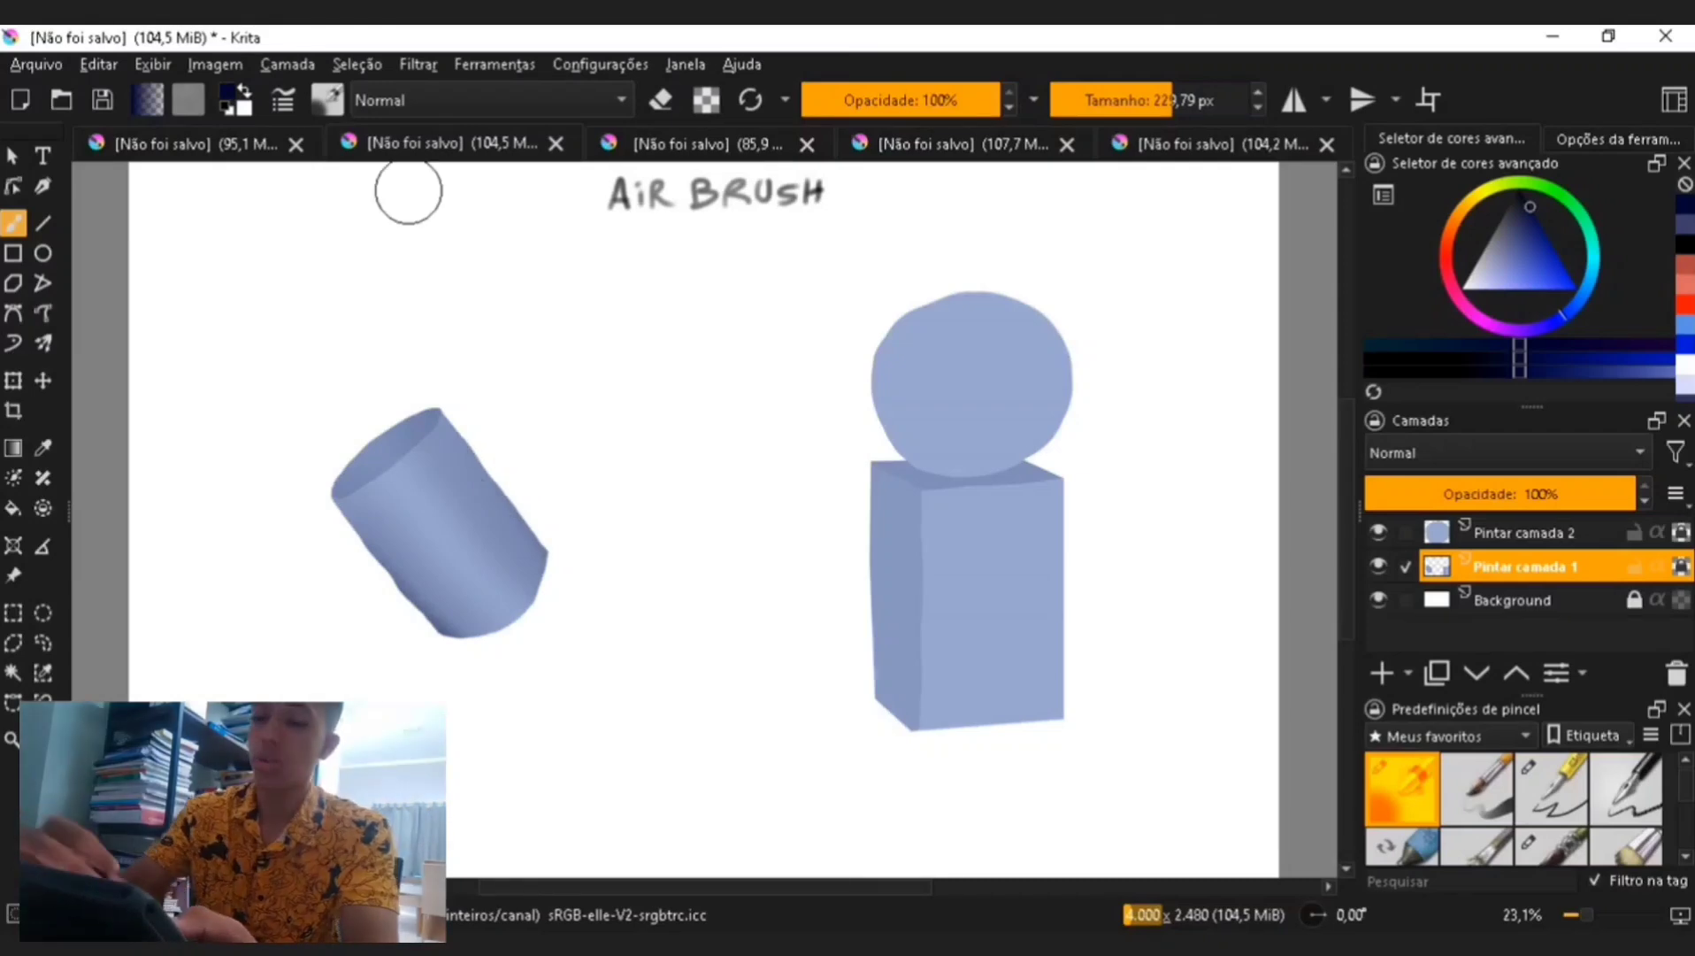
click(1491, 289)
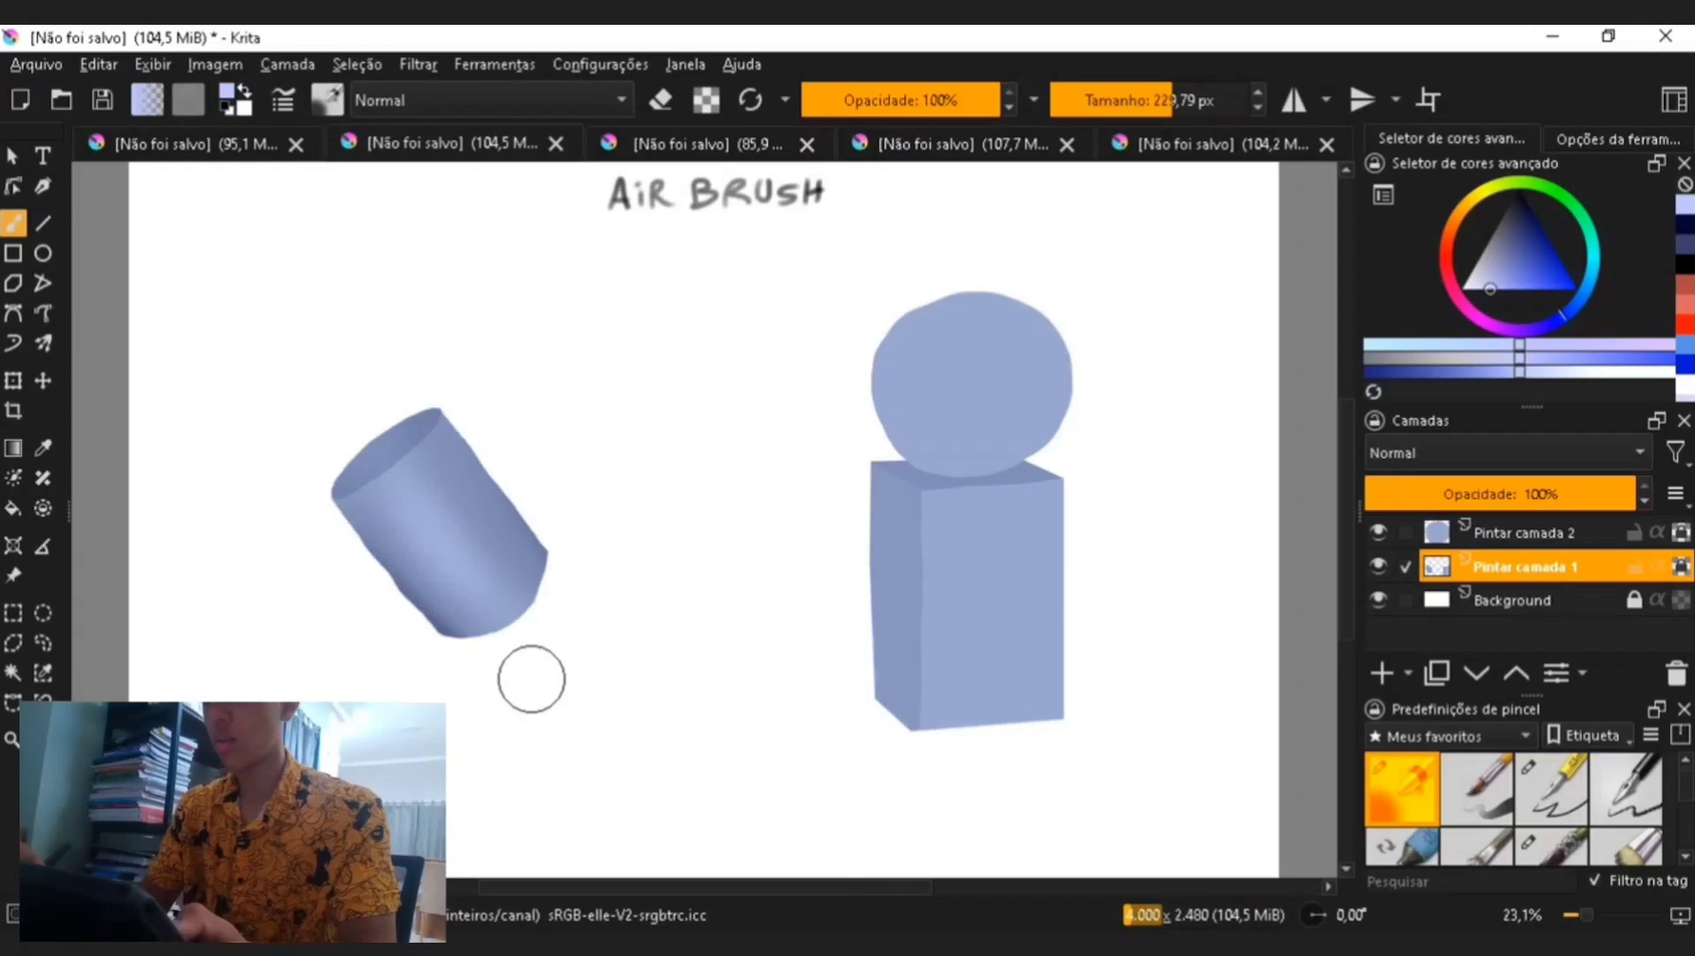
click(1187, 103)
click(1498, 261)
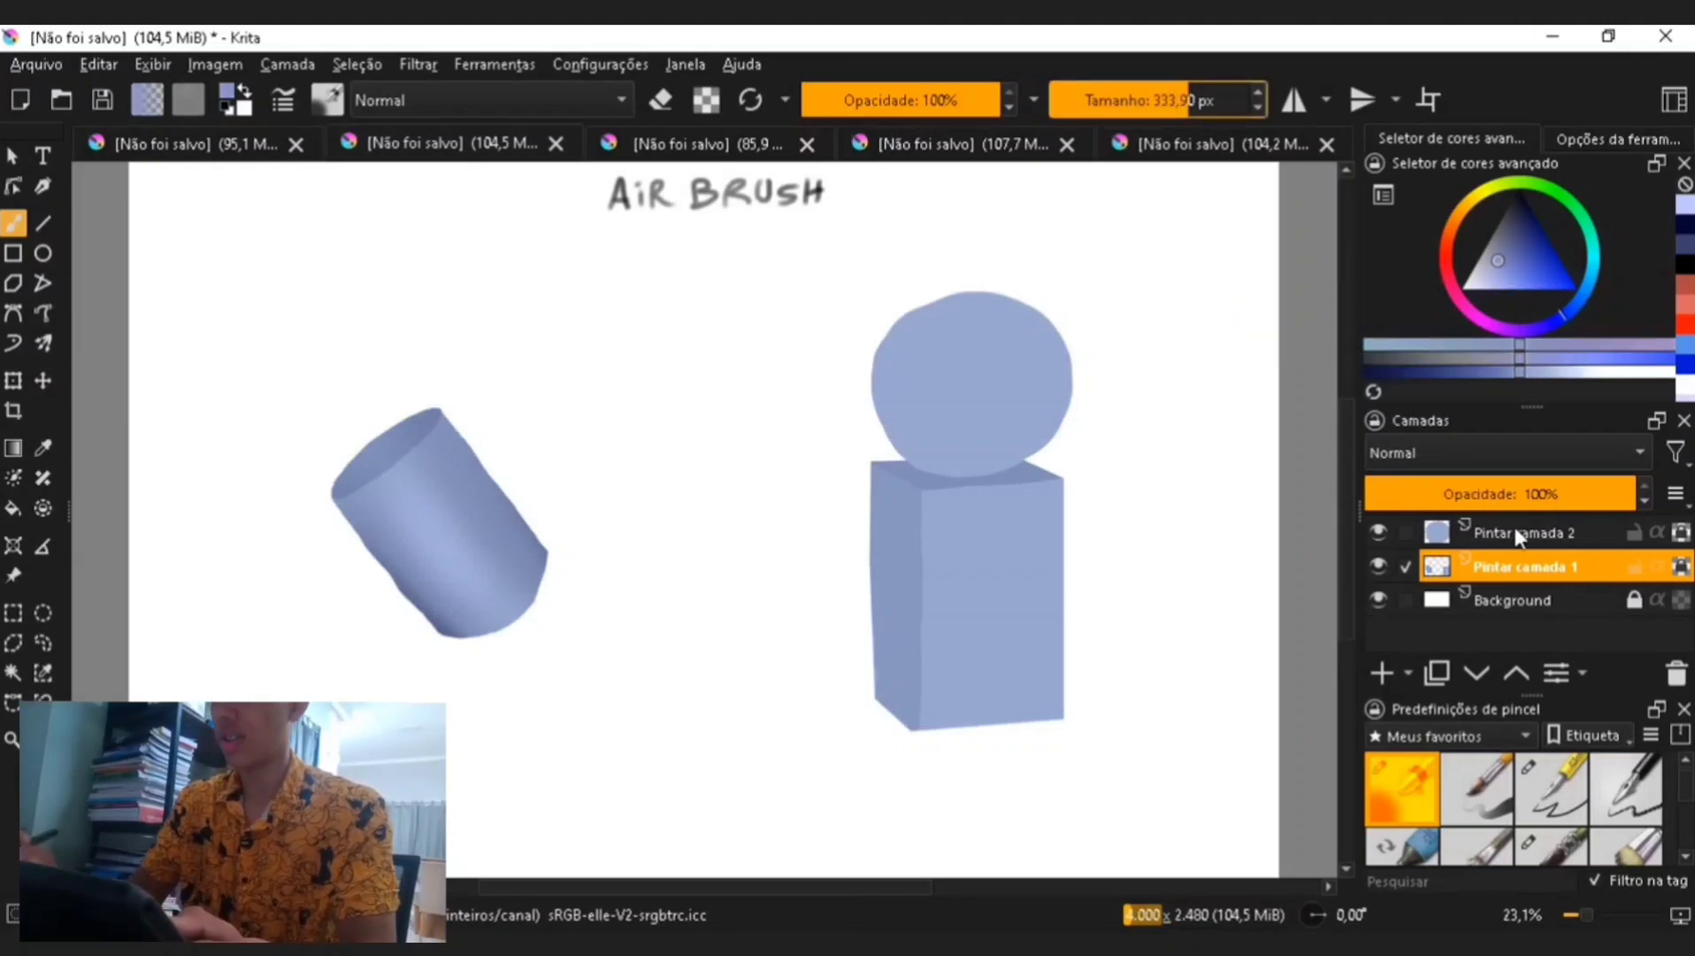
click(1228, 103)
drag(1120, 708, 1091, 618)
click(1514, 243)
drag(1053, 712, 1105, 483)
- Select the Pintar camada 2 layer and airbrush shading onto the sphere's lower right
click(1524, 532)
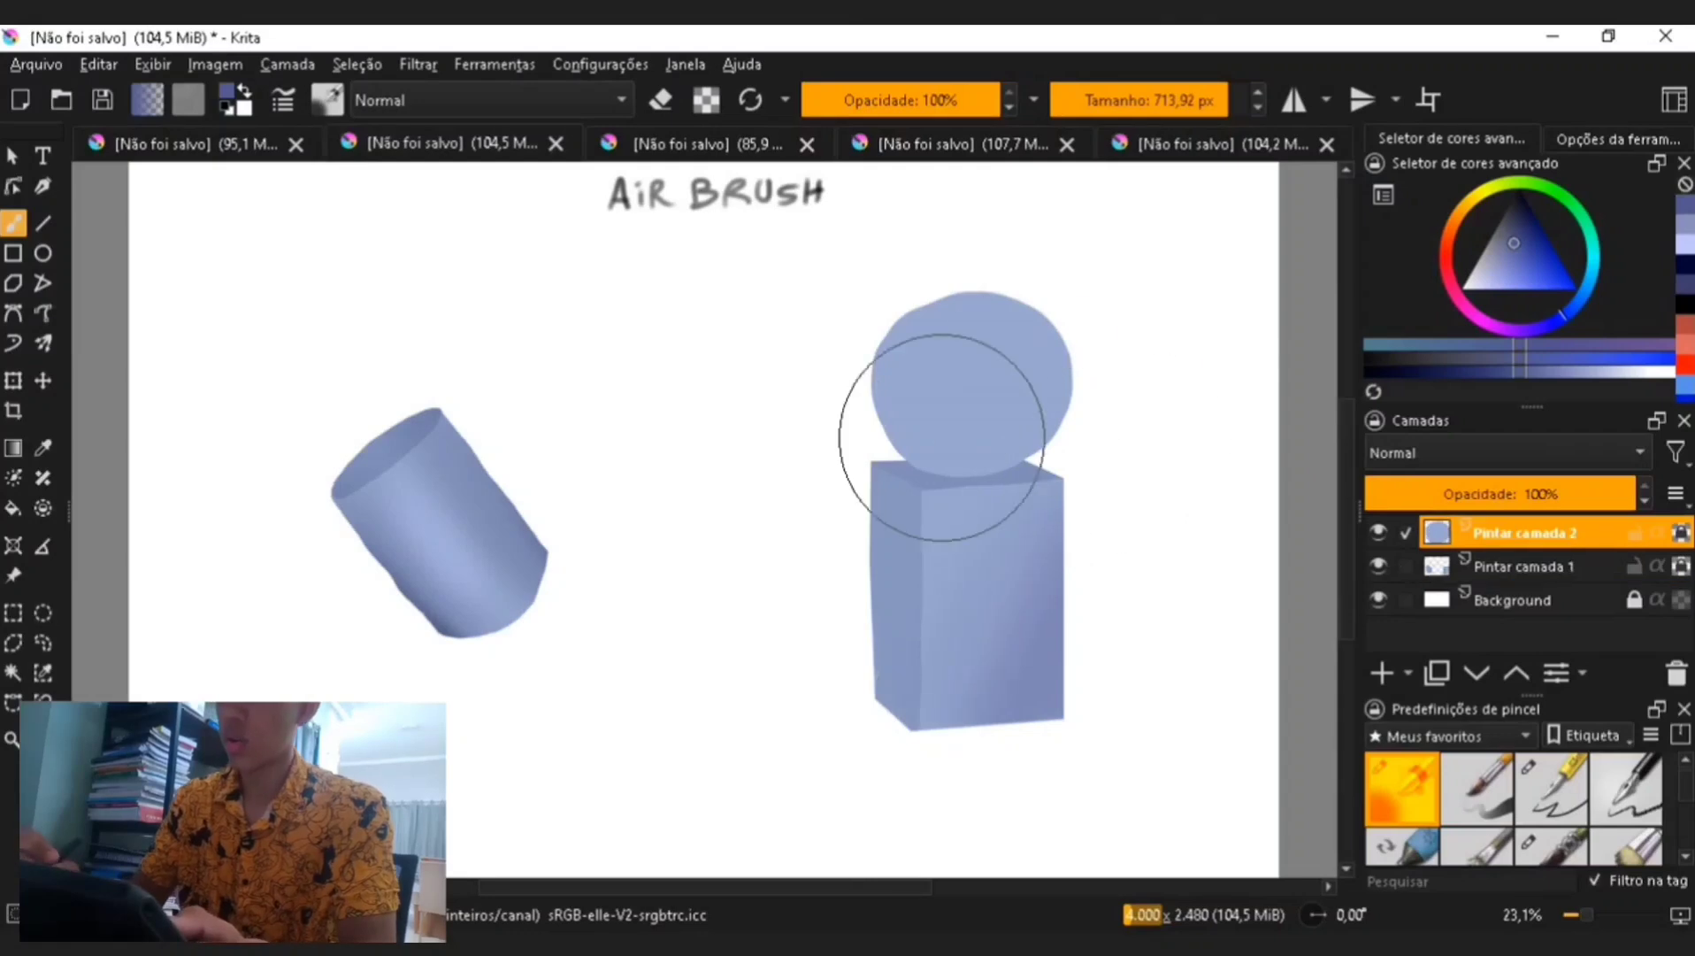
drag(941, 436, 842, 352)
key(ctrl+z)
drag(1004, 496, 1081, 339)
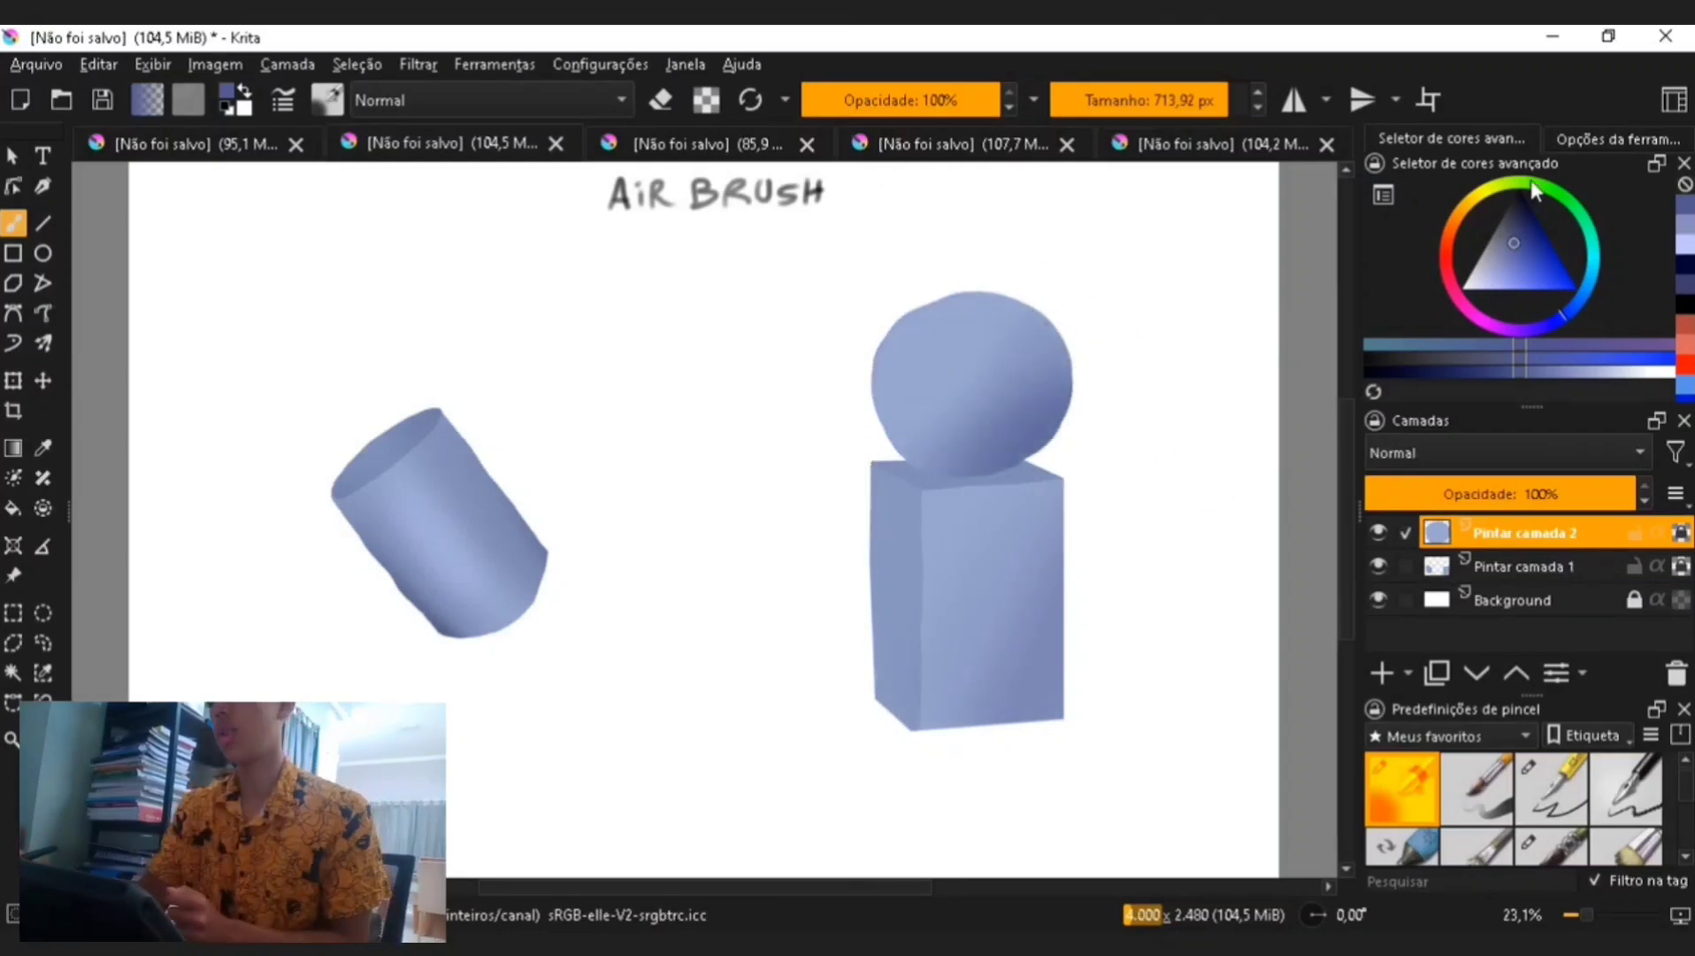
- Pick a new blue, select the Pintar camada 1 layer and enlarge the airbrush to about 134 px
click(1522, 220)
click(1543, 564)
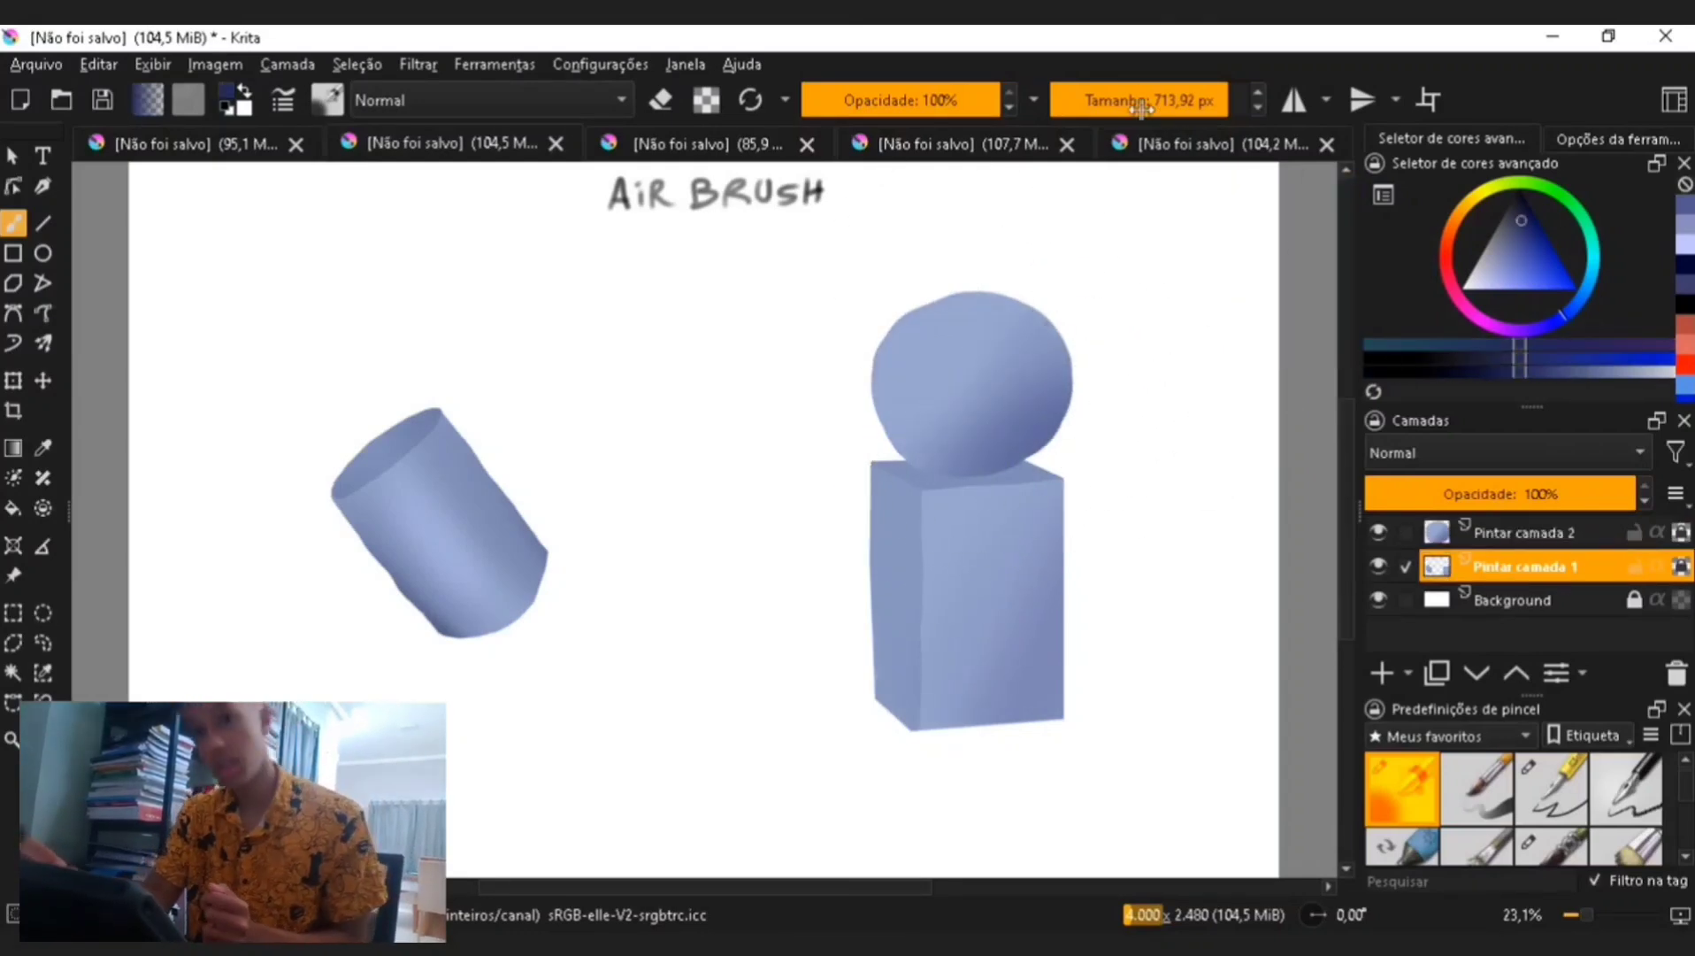
click(1122, 100)
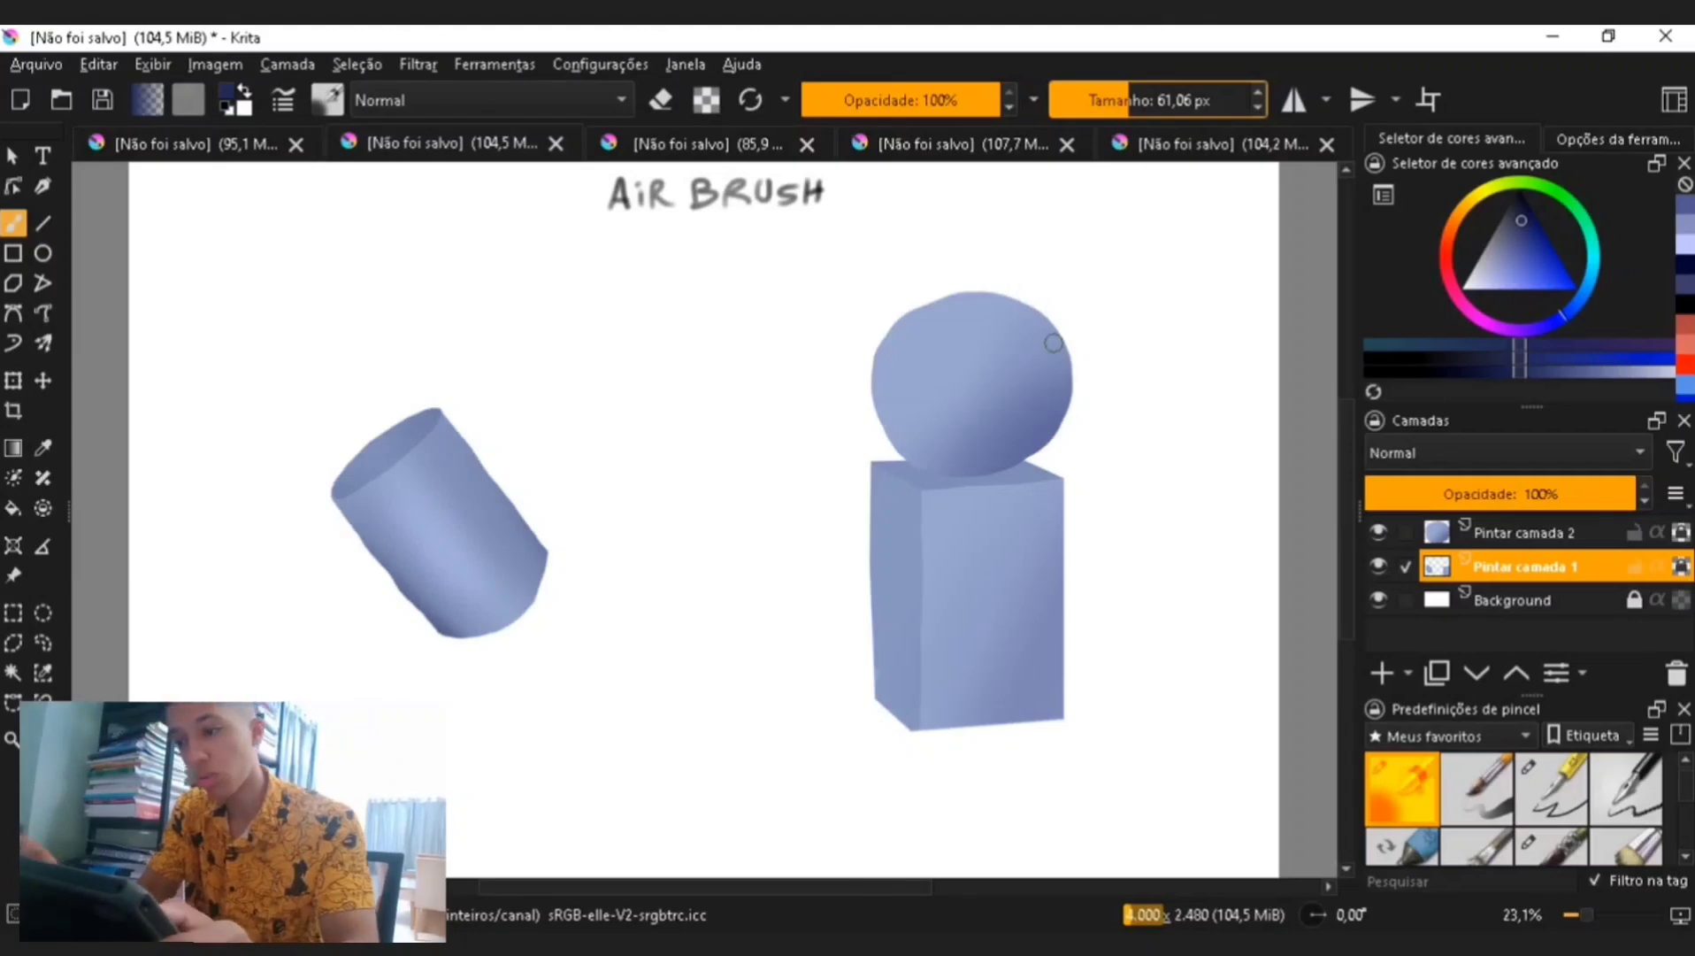
click(1140, 100)
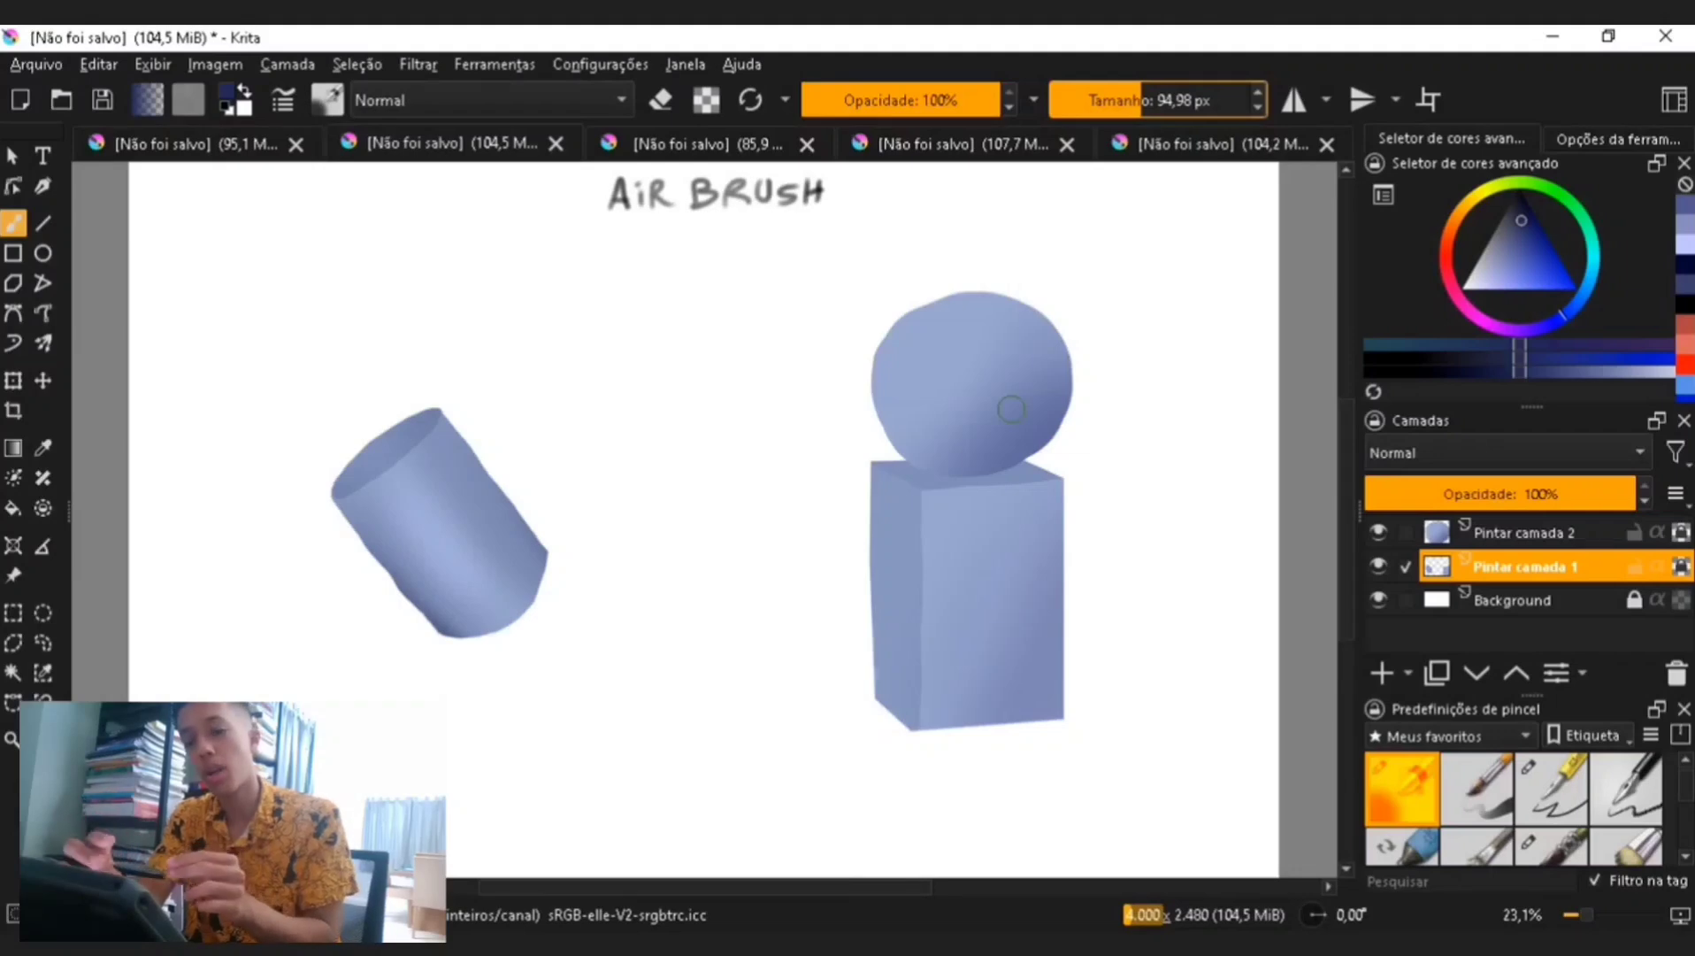
click(1147, 97)
- Airbrush a soft cast shadow beneath the cylinder on a new layer, undoing the extra stroke
drag(949, 475, 1026, 464)
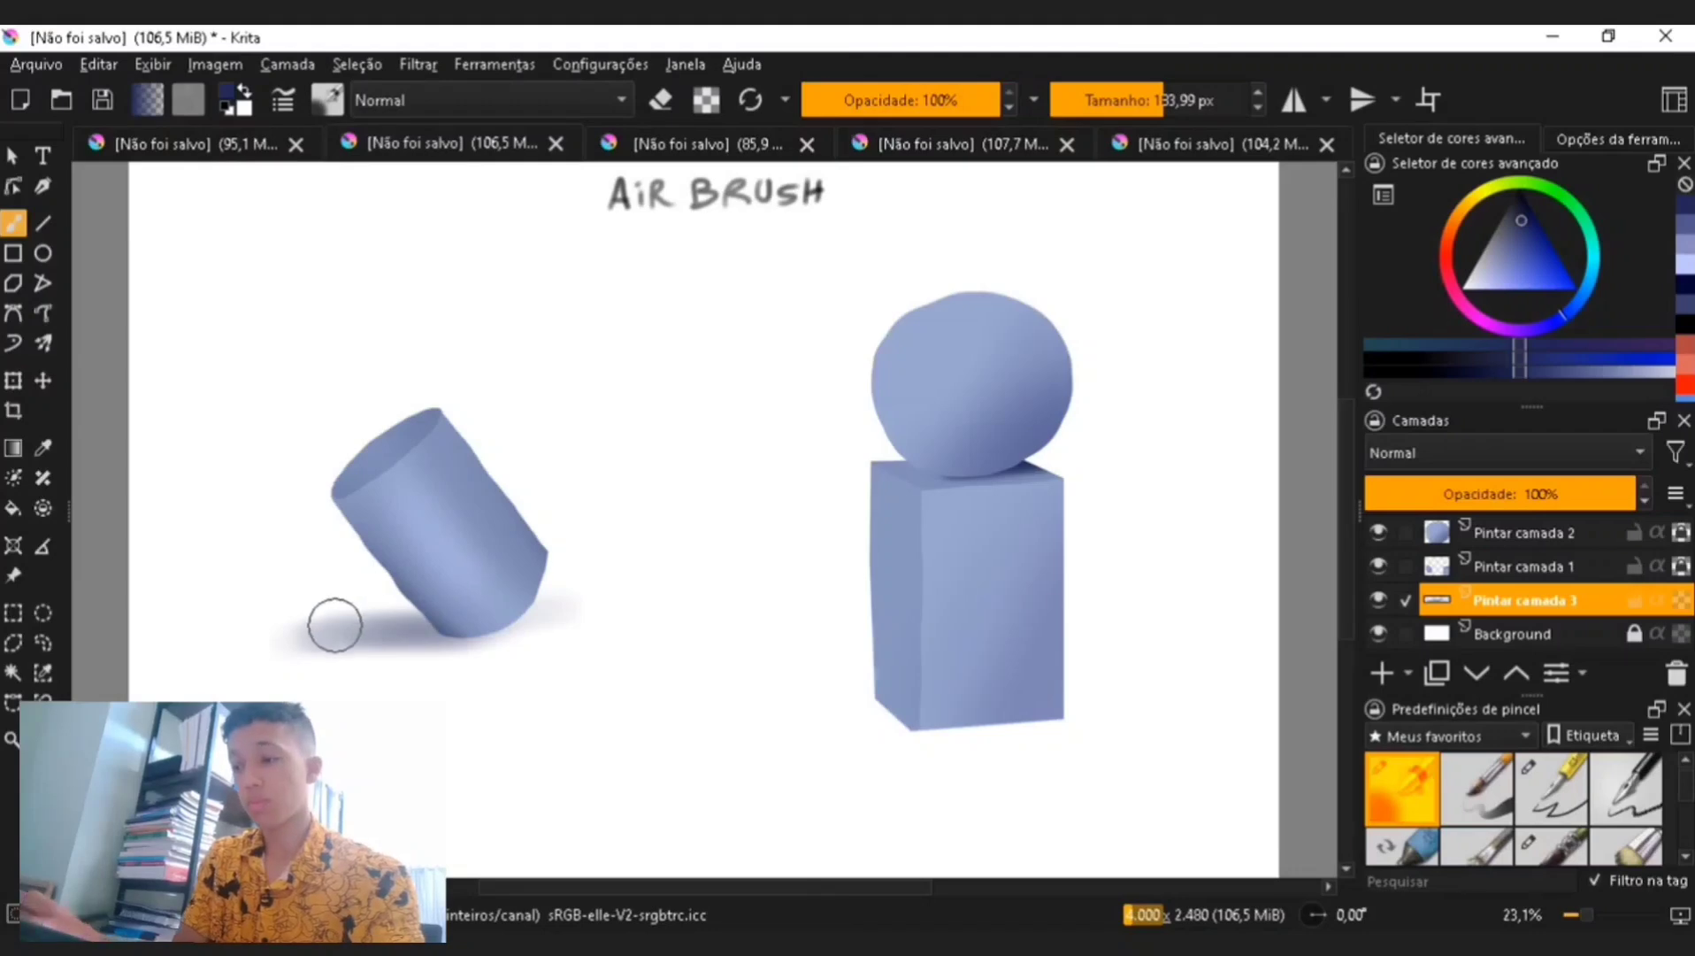
drag(334, 623, 455, 627)
key(ctrl+z)
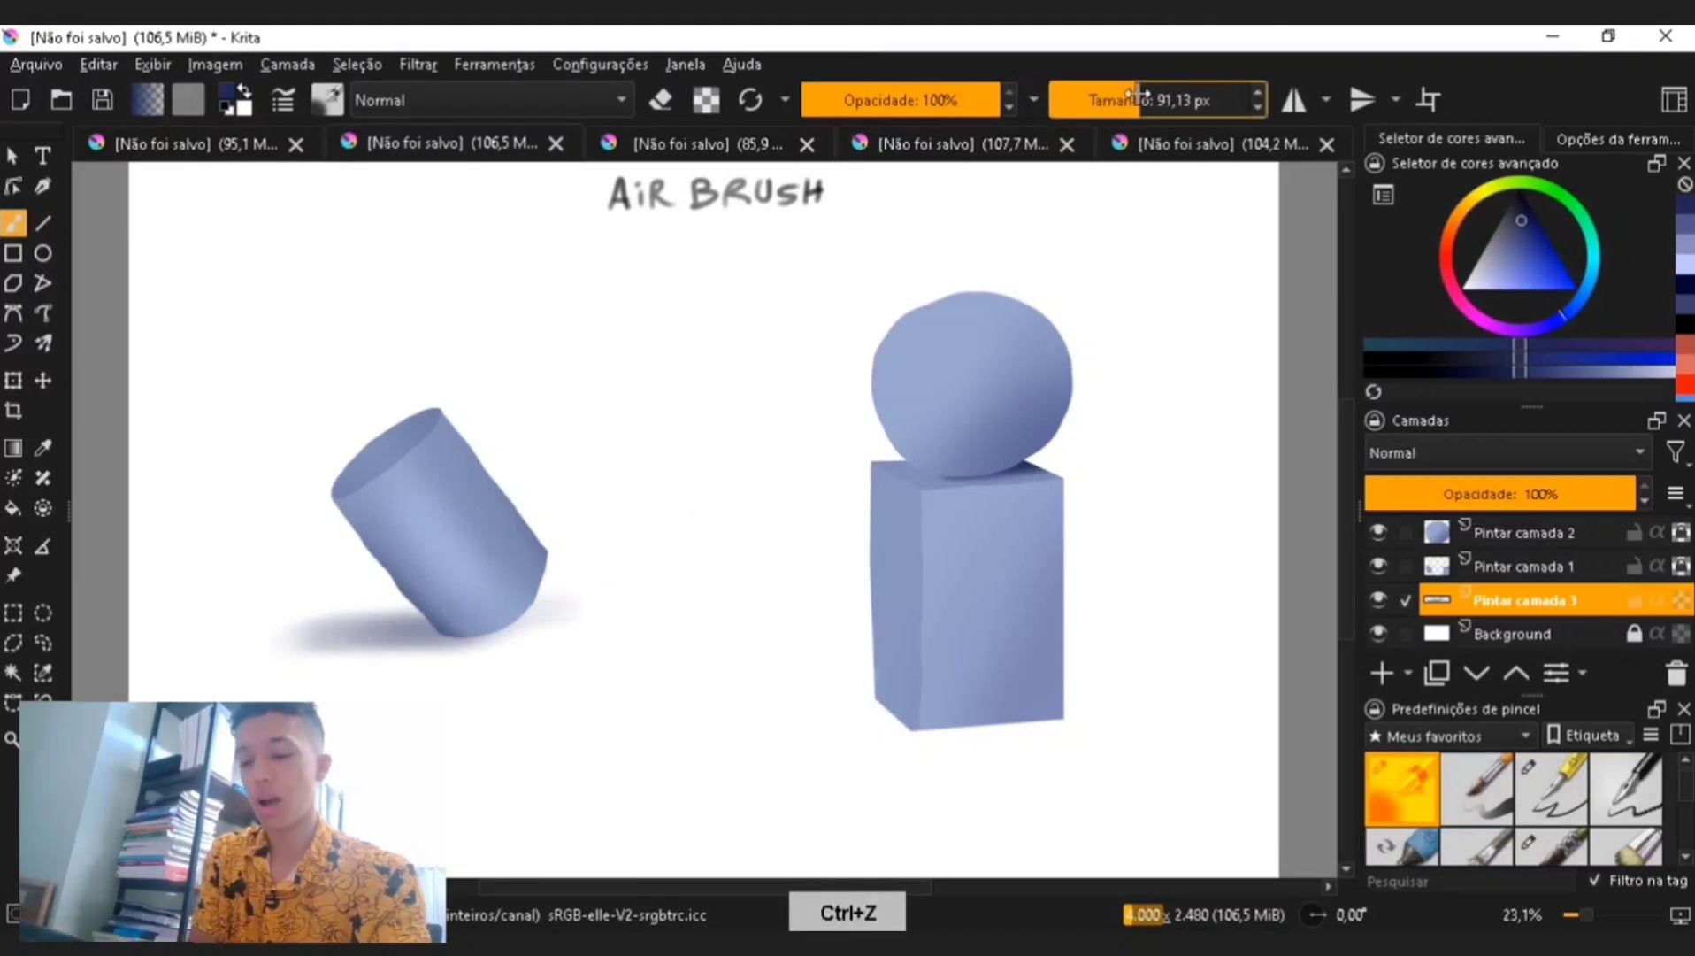
- Set the airbrush to about 150 px and spray a cast shadow beneath the cube
click(1124, 99)
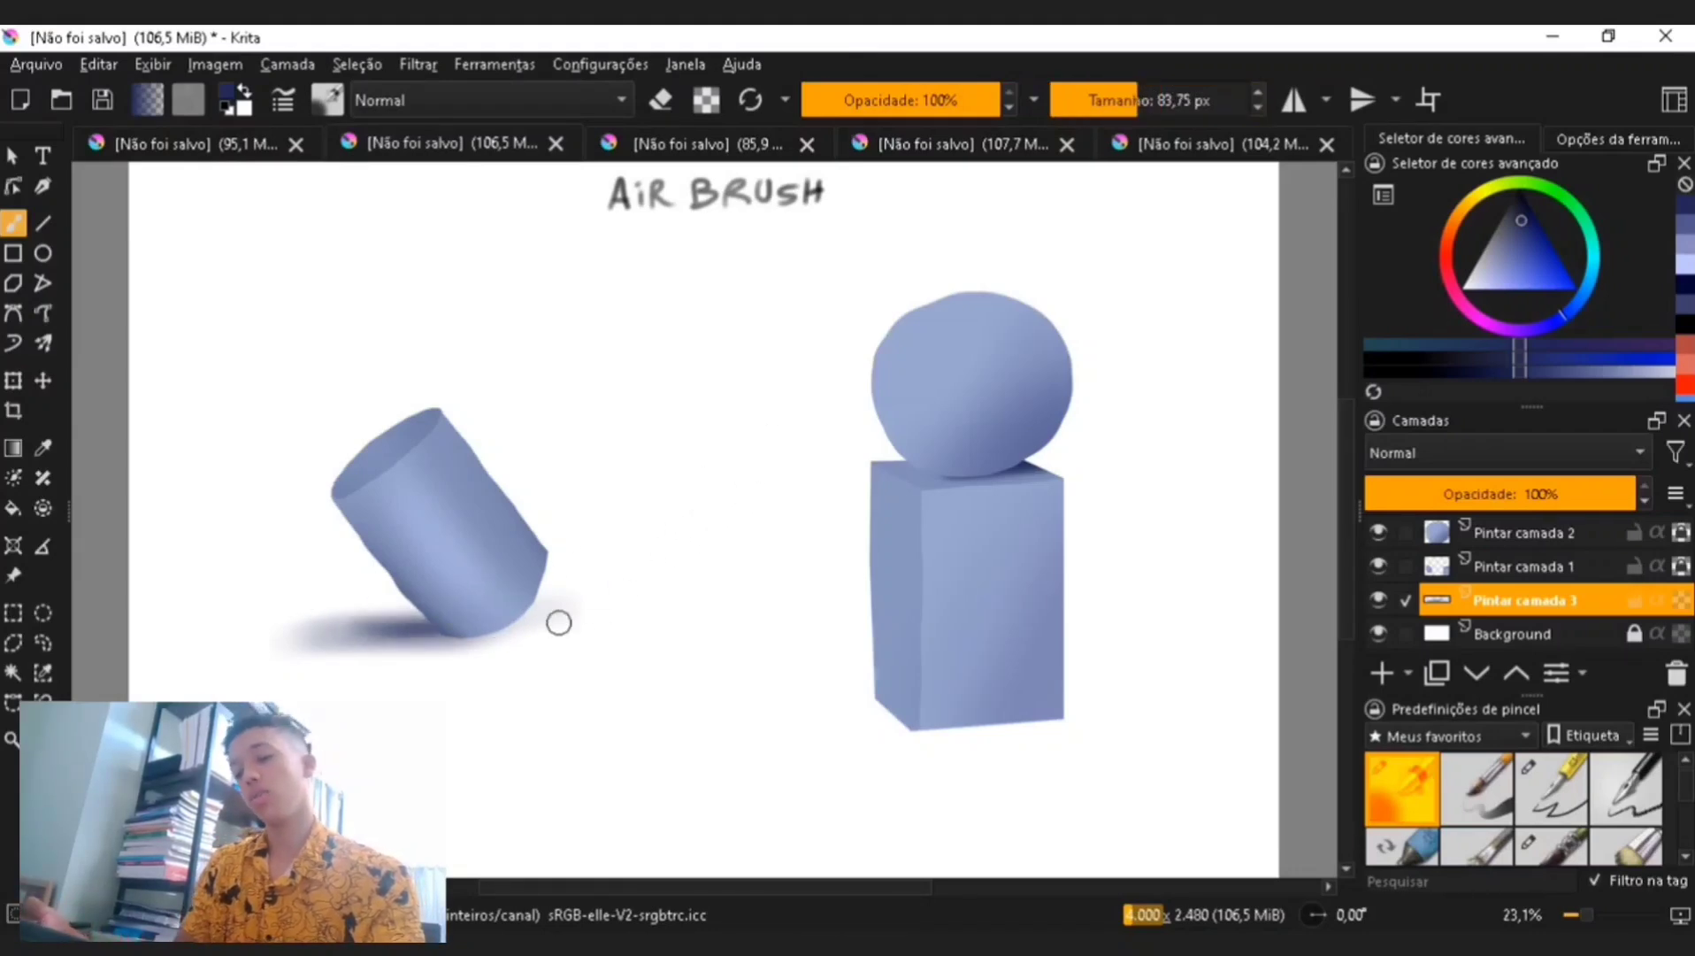
key(ctrl+minus)
key(ctrl+minus)
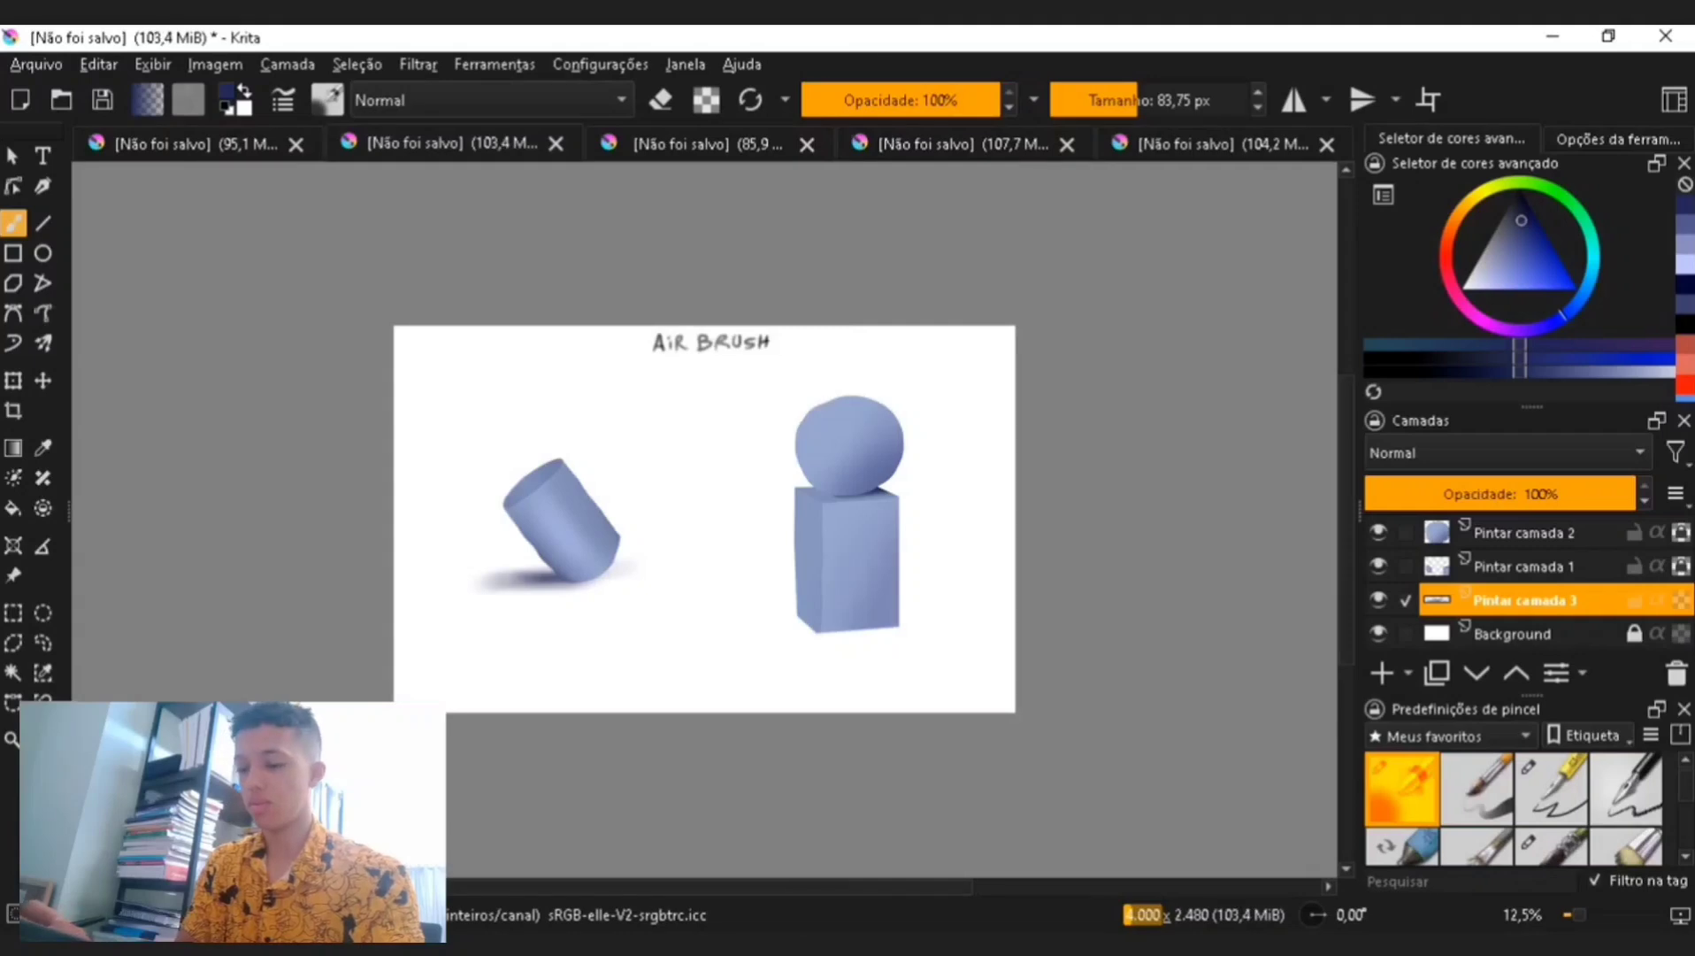
key(ctrl+plus)
click(1155, 100)
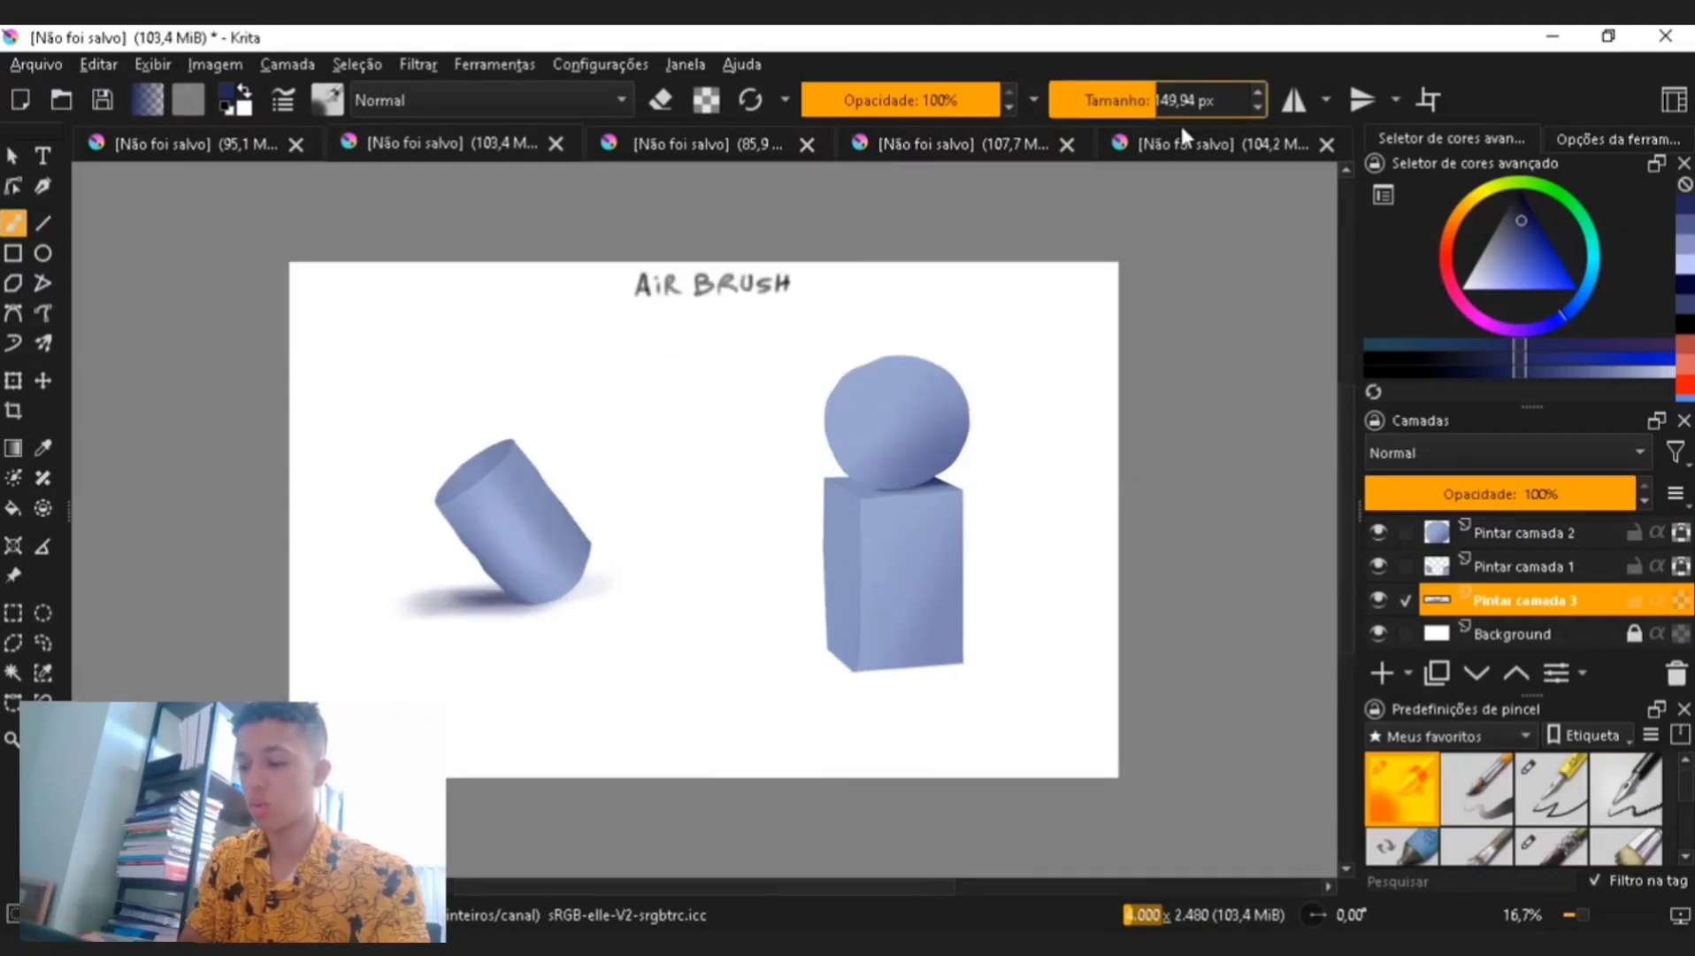
mouse_move(801, 663)
mouse_down()
mouse_move(917, 661)
mouse_move(828, 671)
mouse_move(871, 635)
mouse_up()
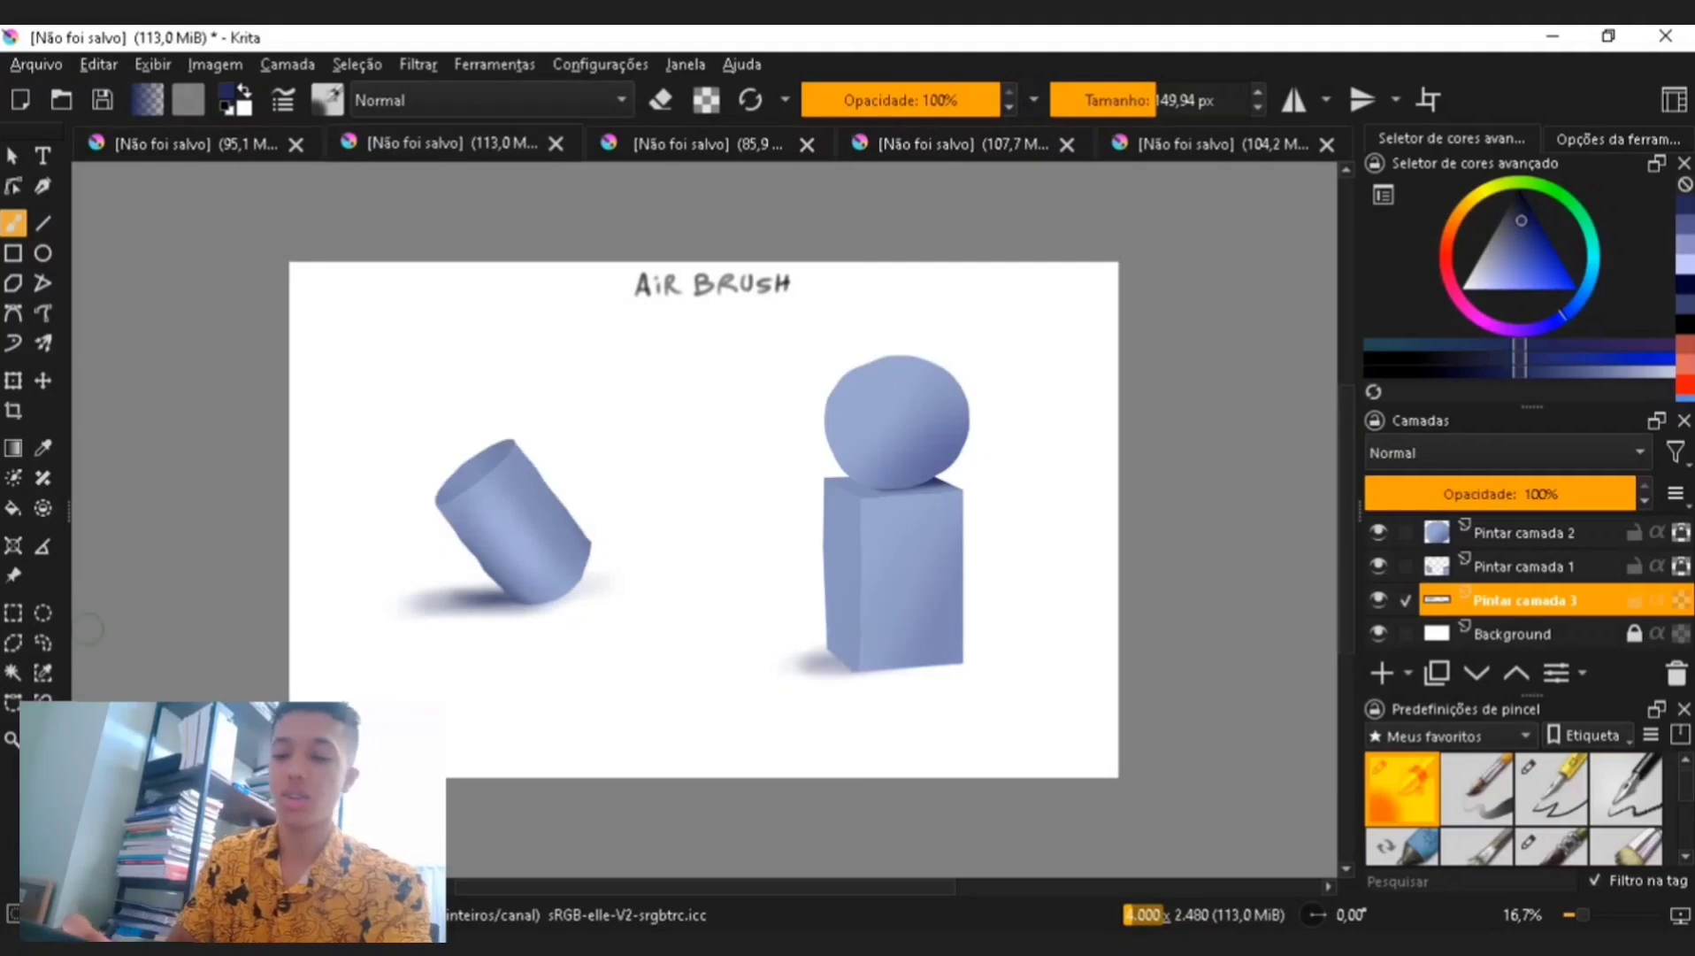
- Draw a freehand cloud-shaped selection between the cylinder and the cube
click(43, 643)
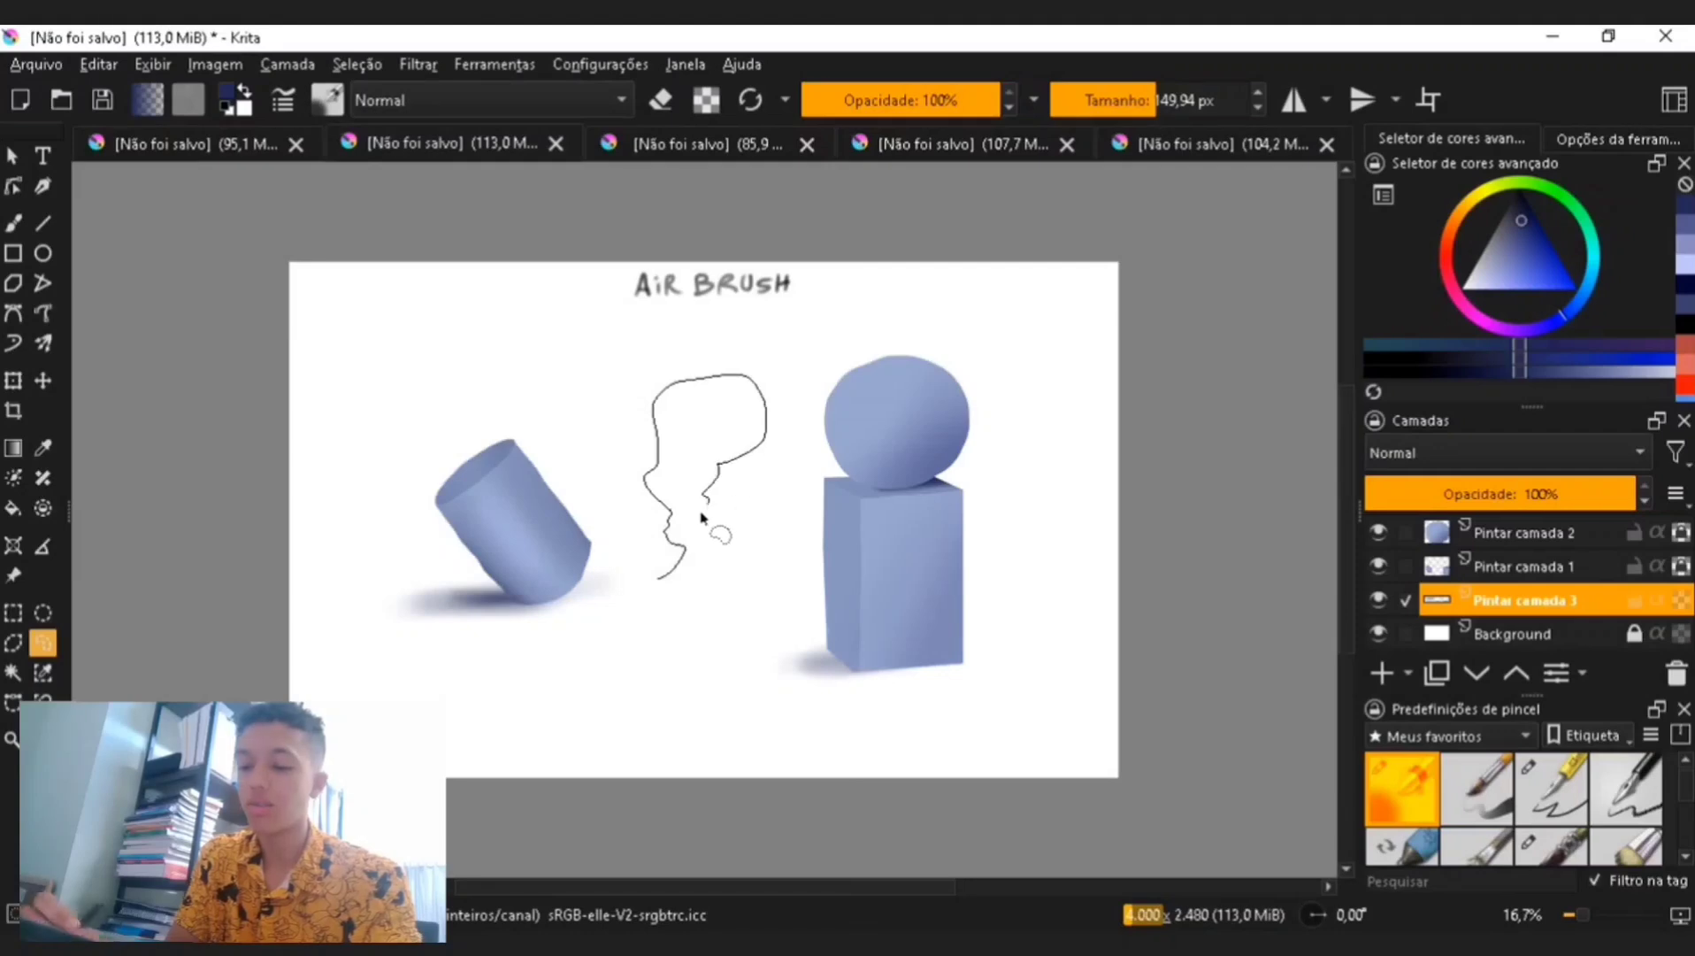
mouse_move(703, 518)
mouse_down()
mouse_move(682, 579)
mouse_move(664, 582)
mouse_up()
- Pick a light grey, set the airbrush to about 574 px and spray inside the cloud selection
key(b)
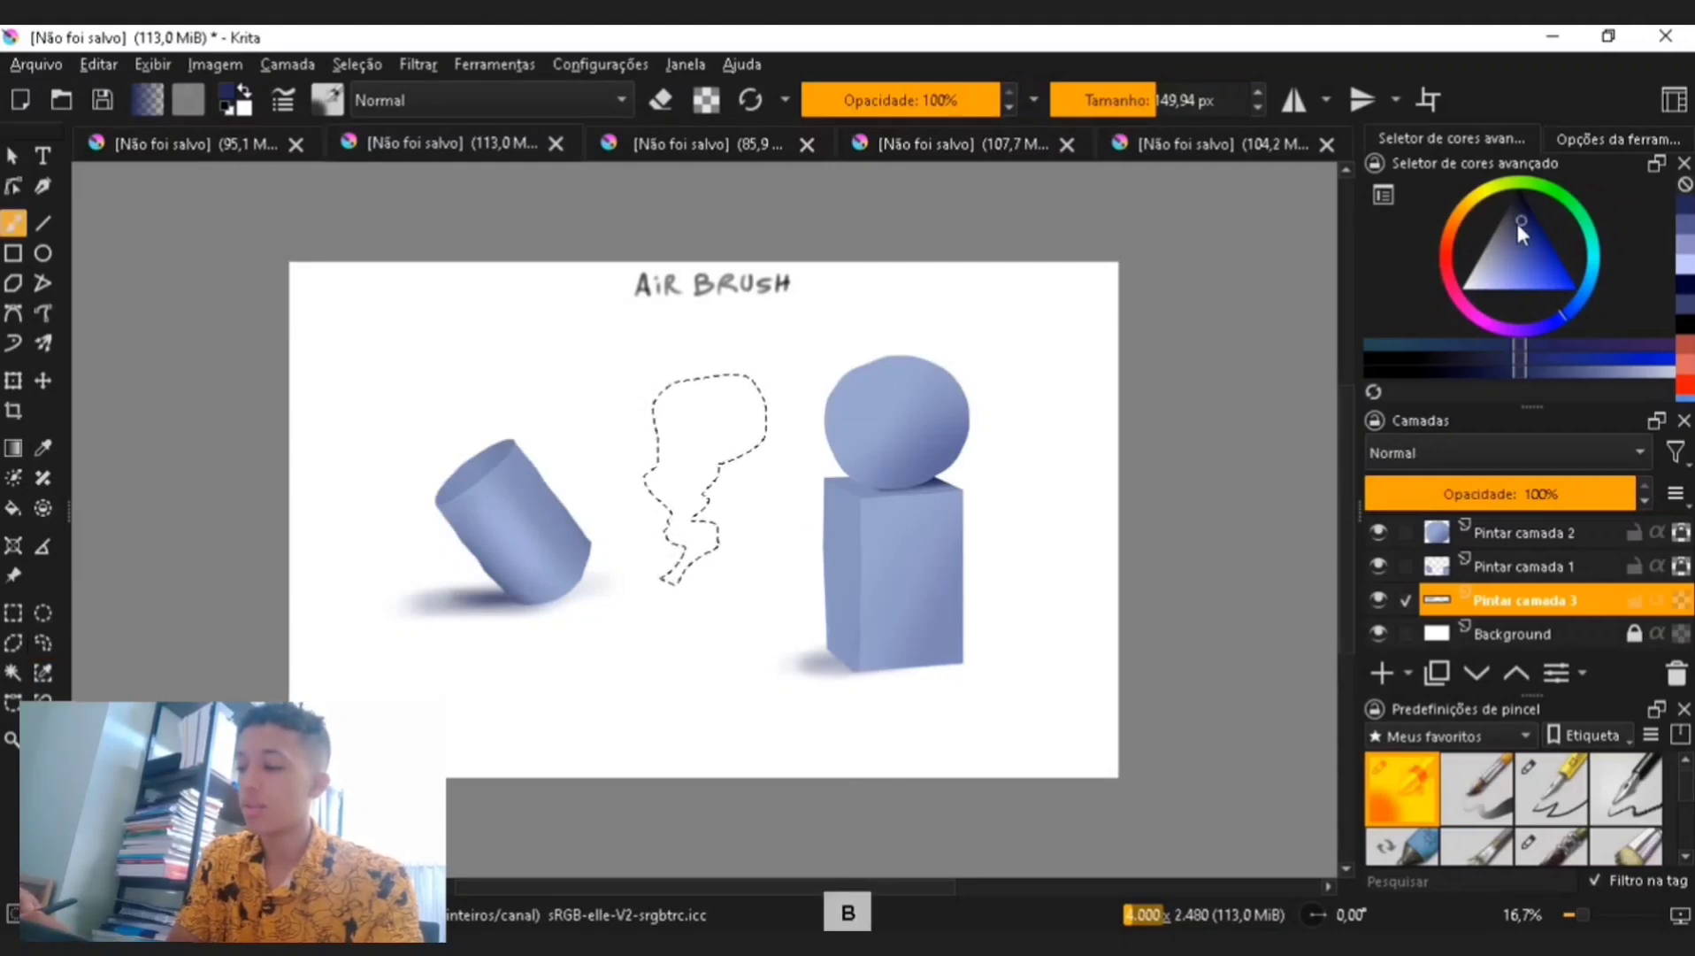
drag(1515, 219, 1498, 233)
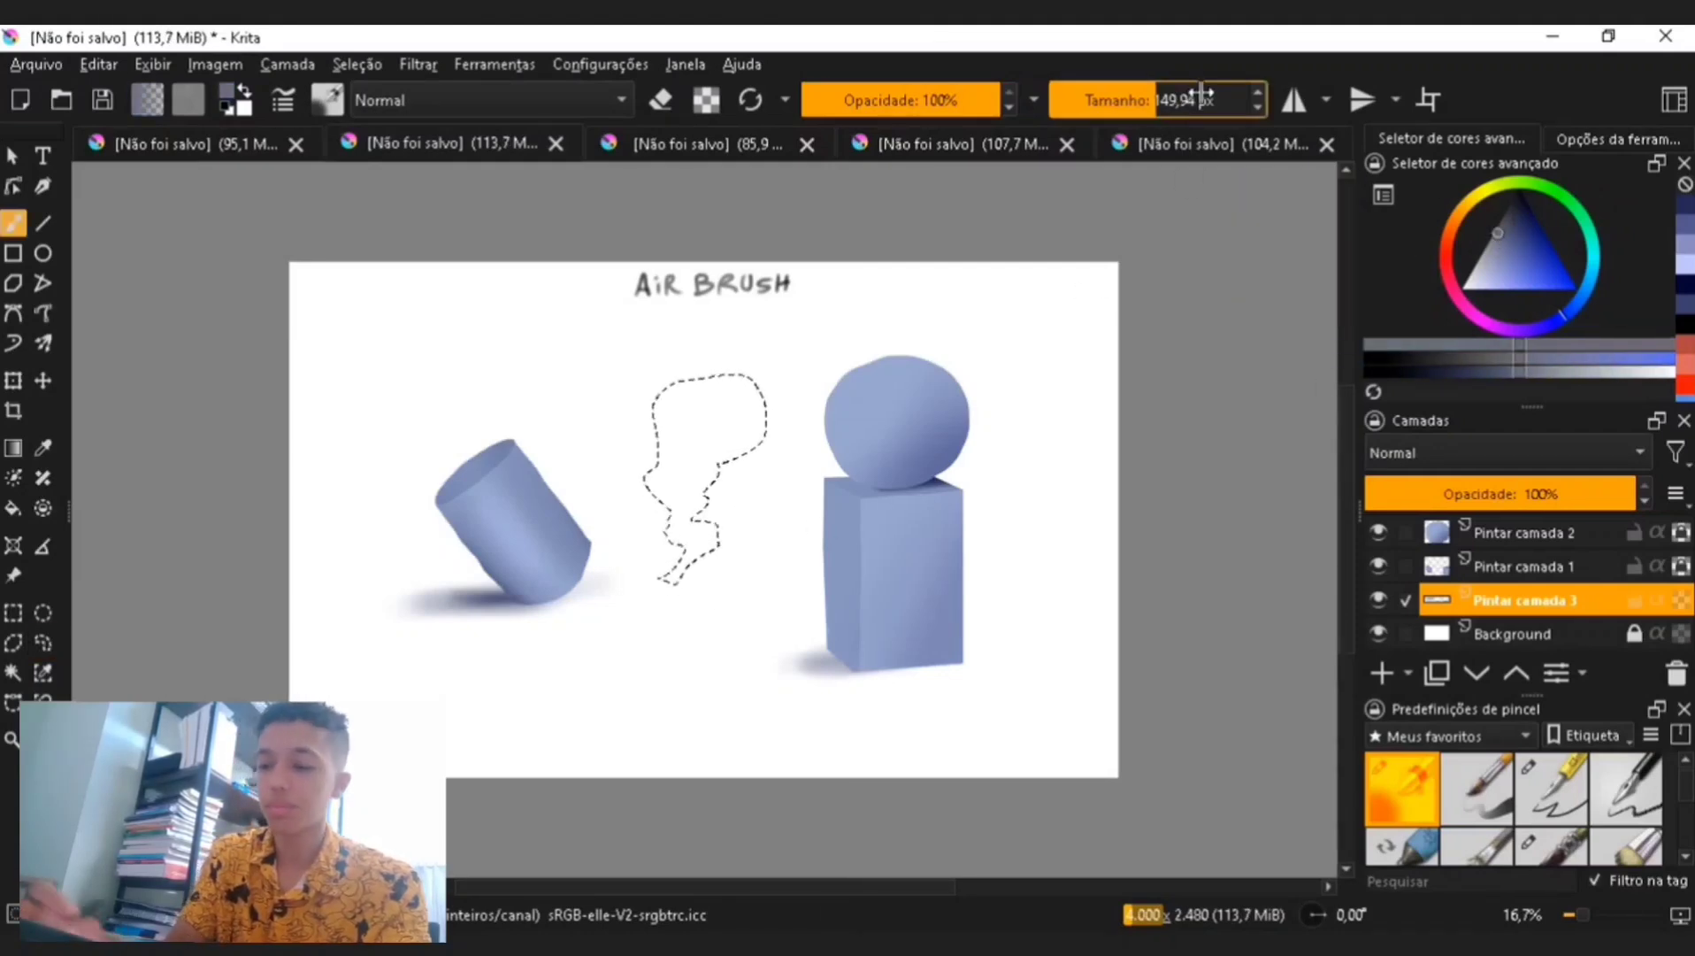
click(1188, 98)
click(1214, 99)
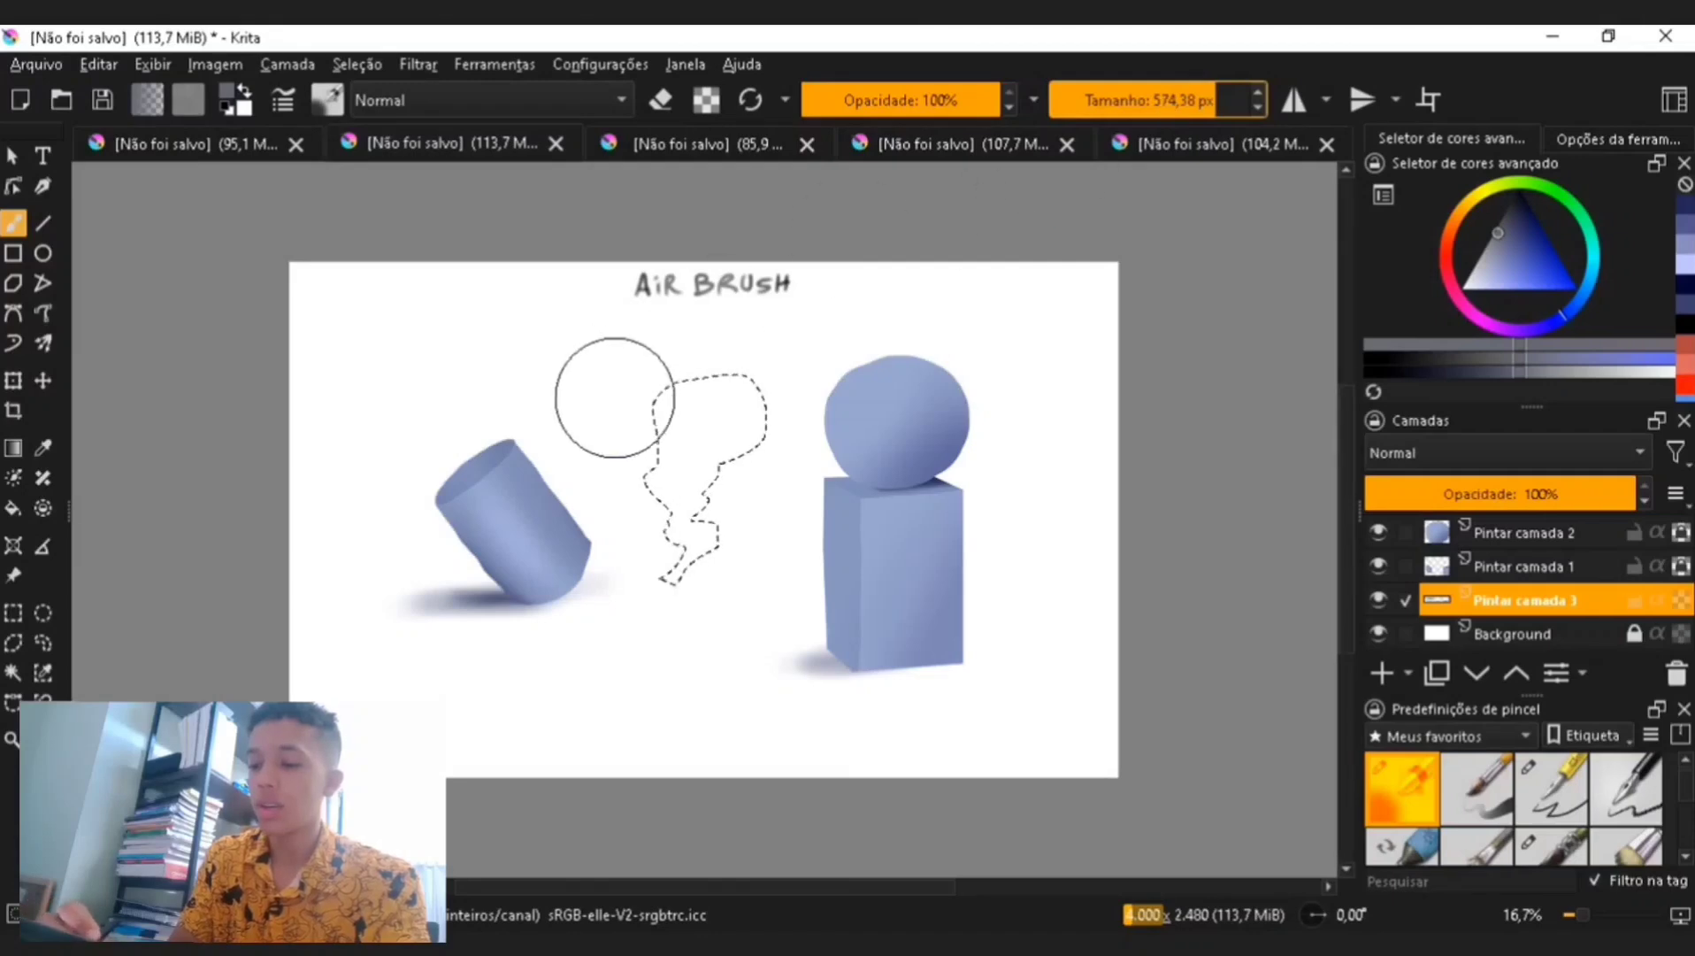
mouse_move(725, 393)
mouse_down()
mouse_move(673, 389)
mouse_move(666, 626)
mouse_move(700, 534)
mouse_move(638, 469)
mouse_move(743, 338)
mouse_up()
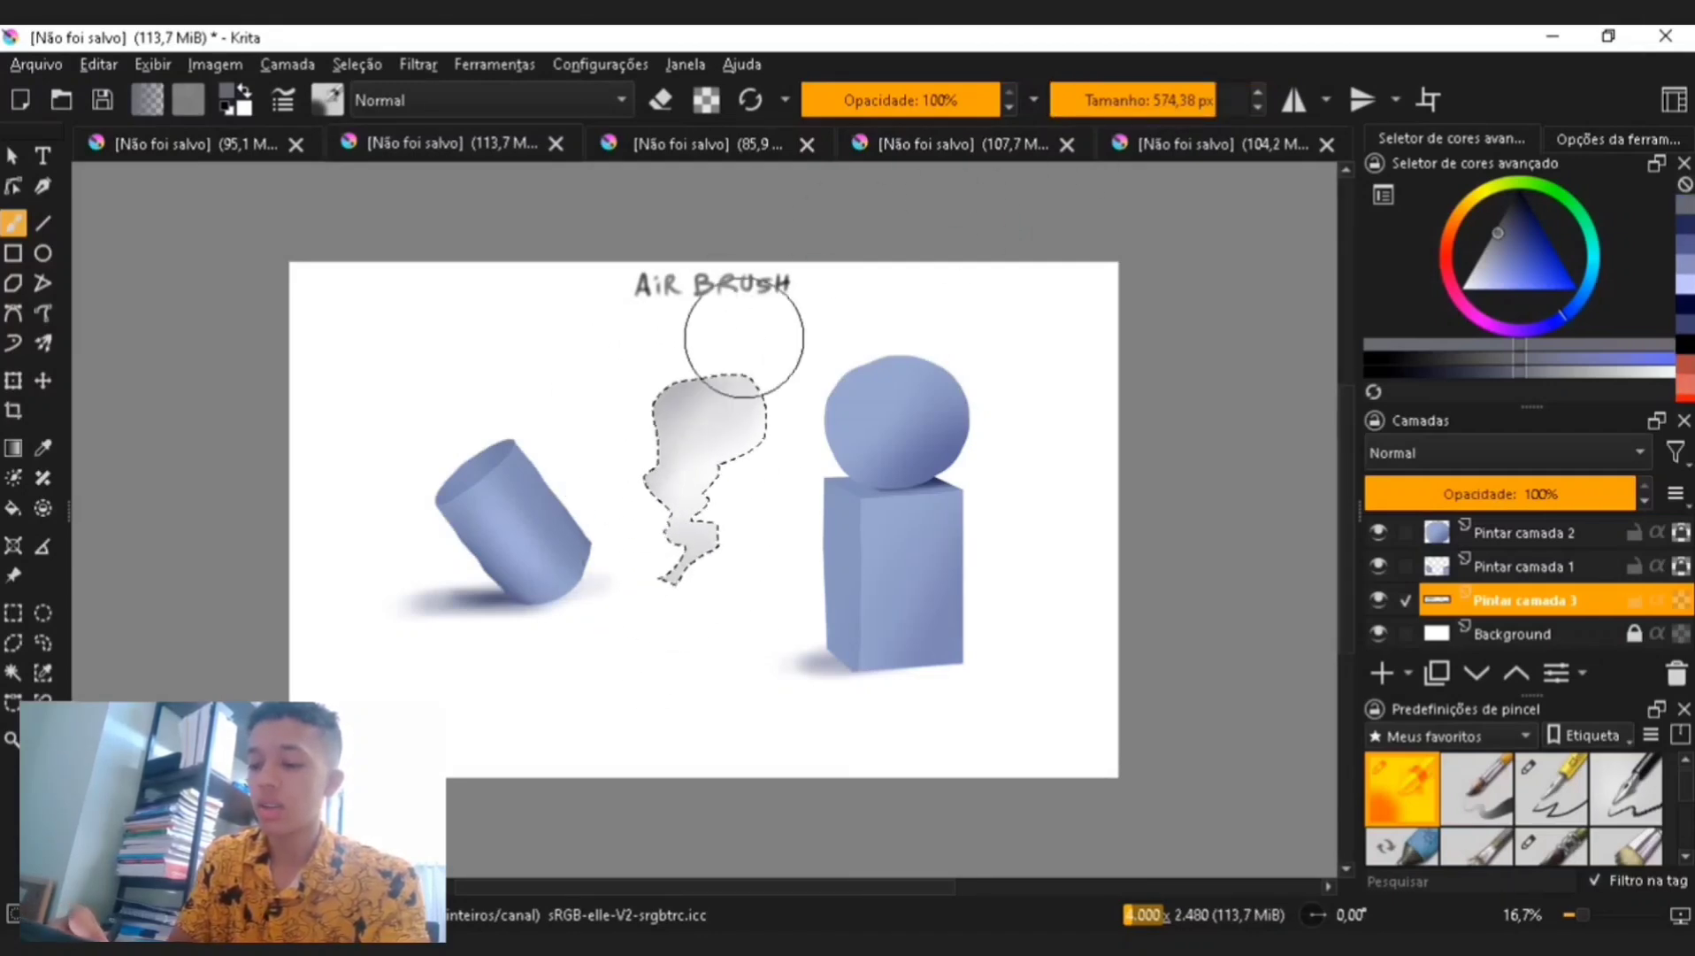
click(43, 643)
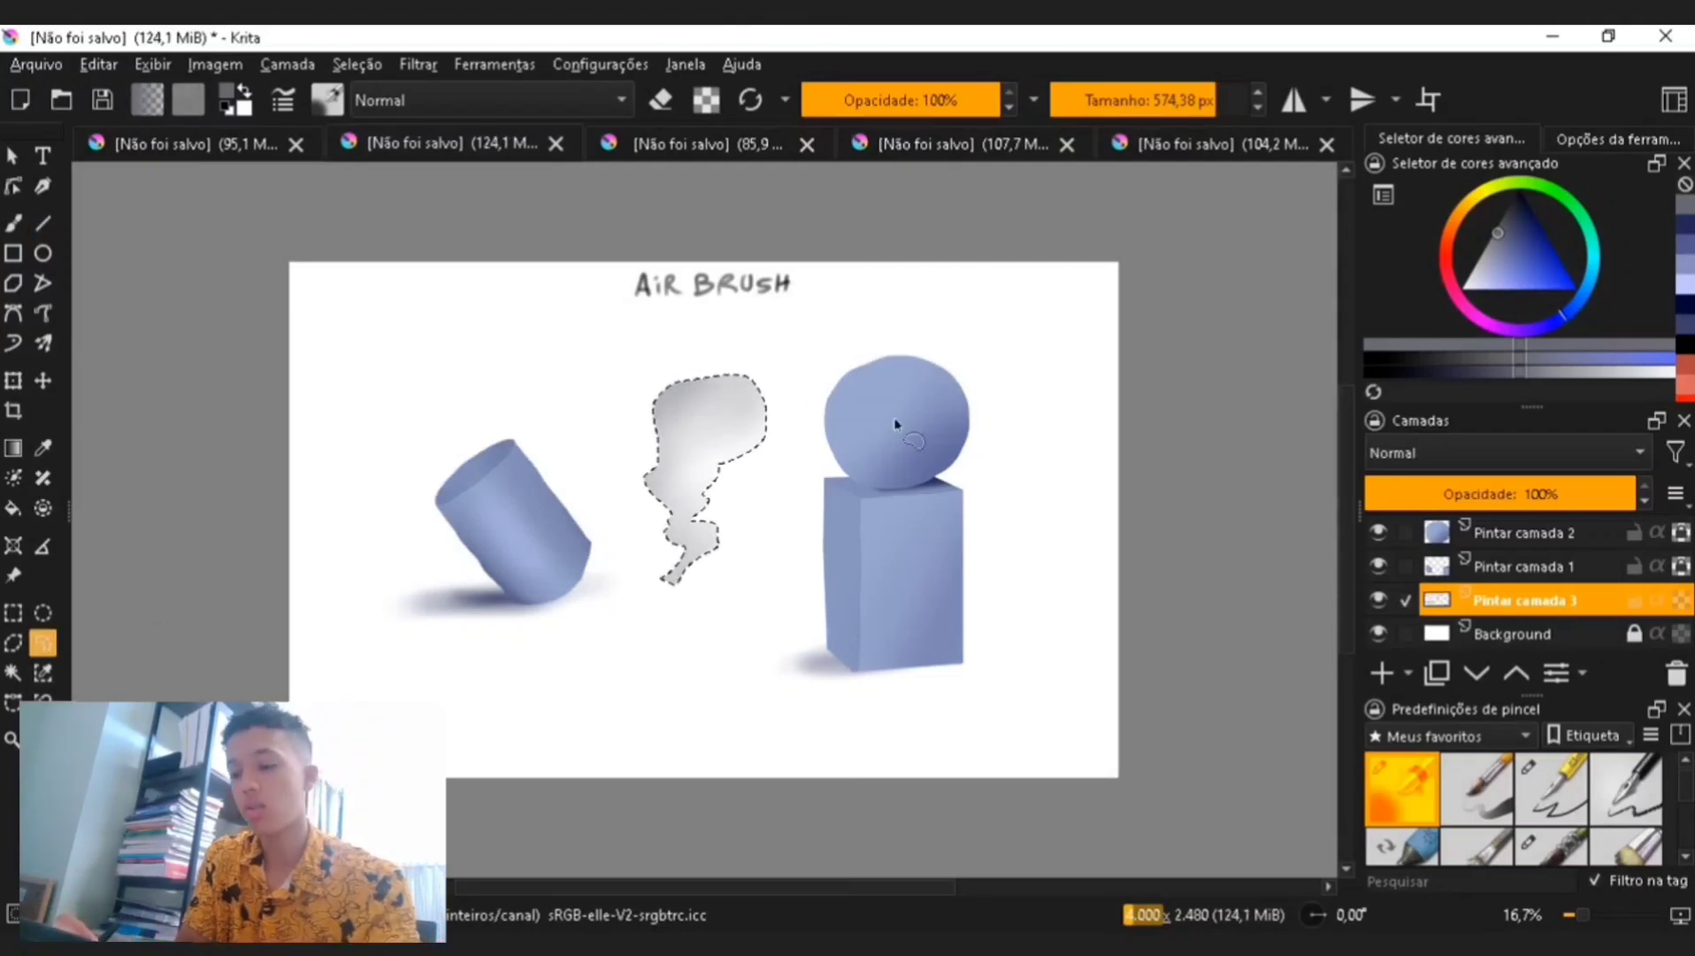
key(b)
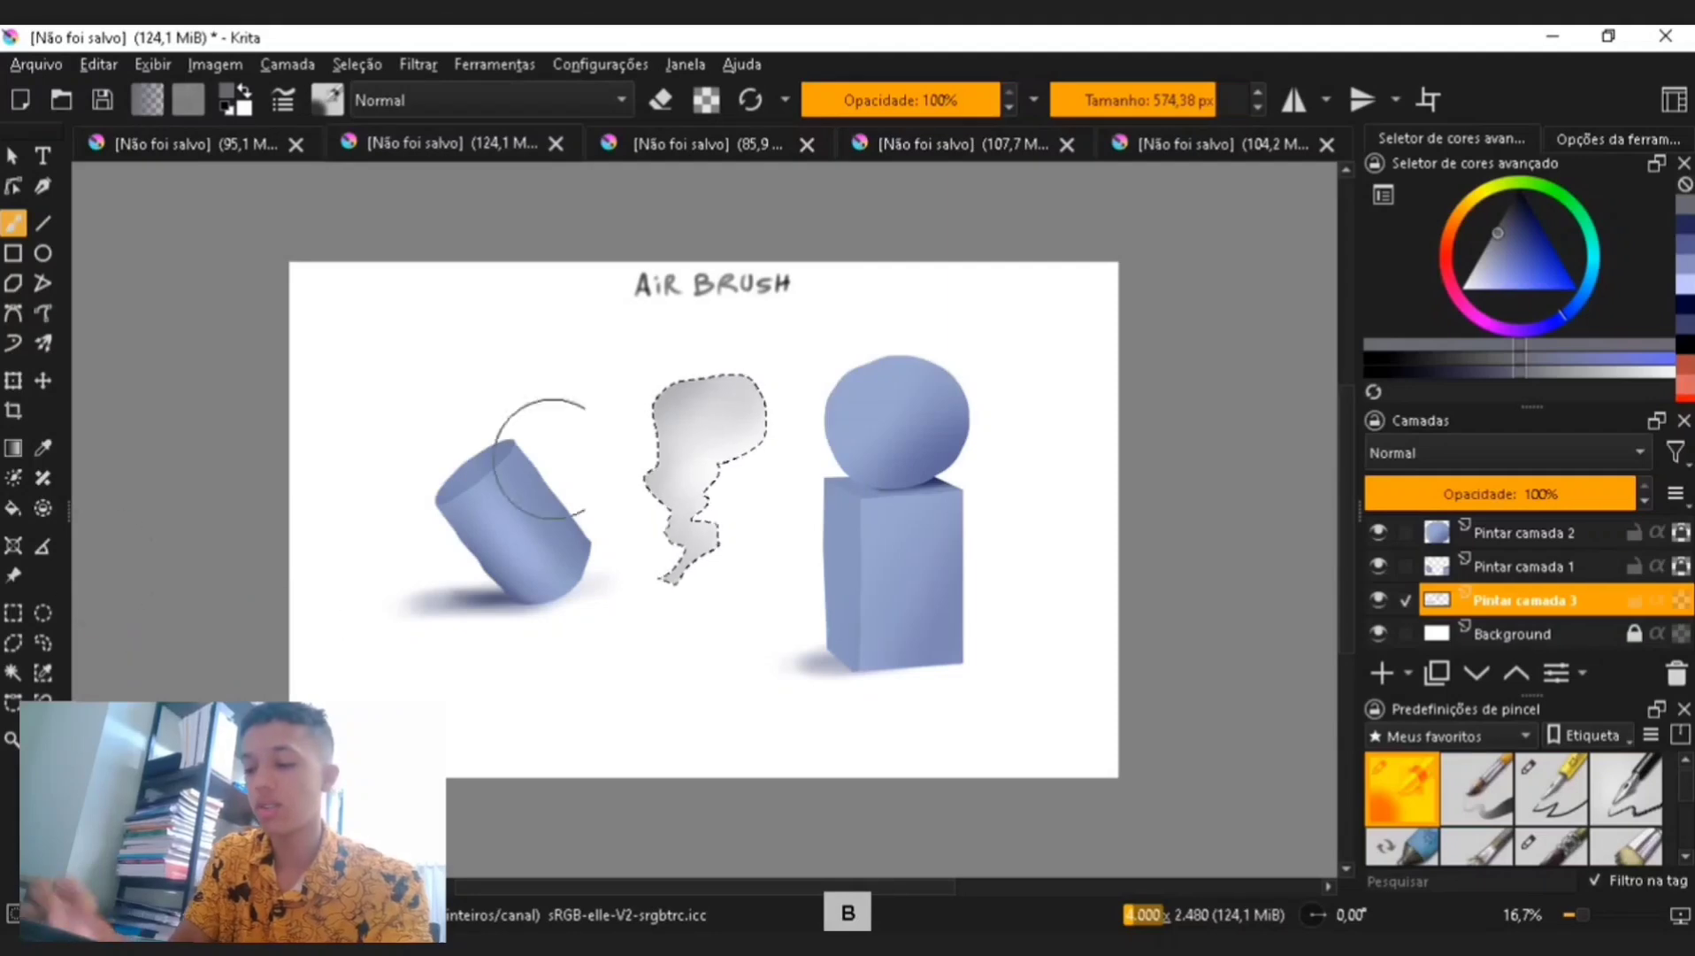
drag(531, 416, 699, 544)
key(ctrl+z)
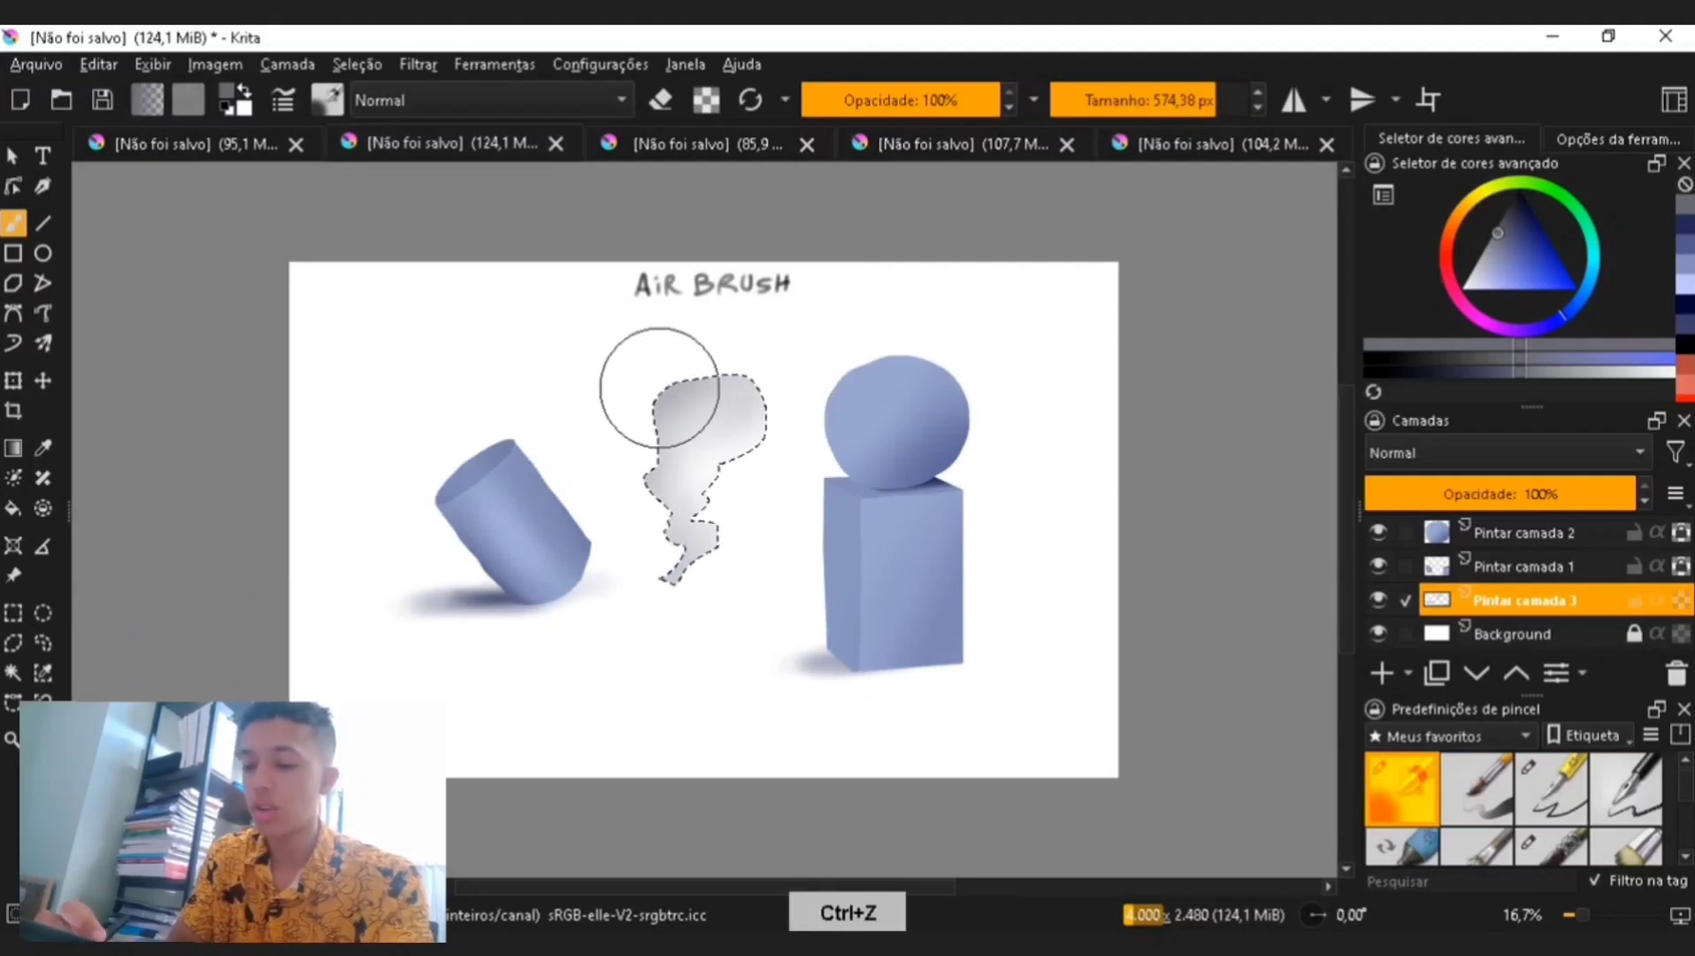
- Clear the cloud selection with the freehand selection tool
click(43, 643)
click(718, 692)
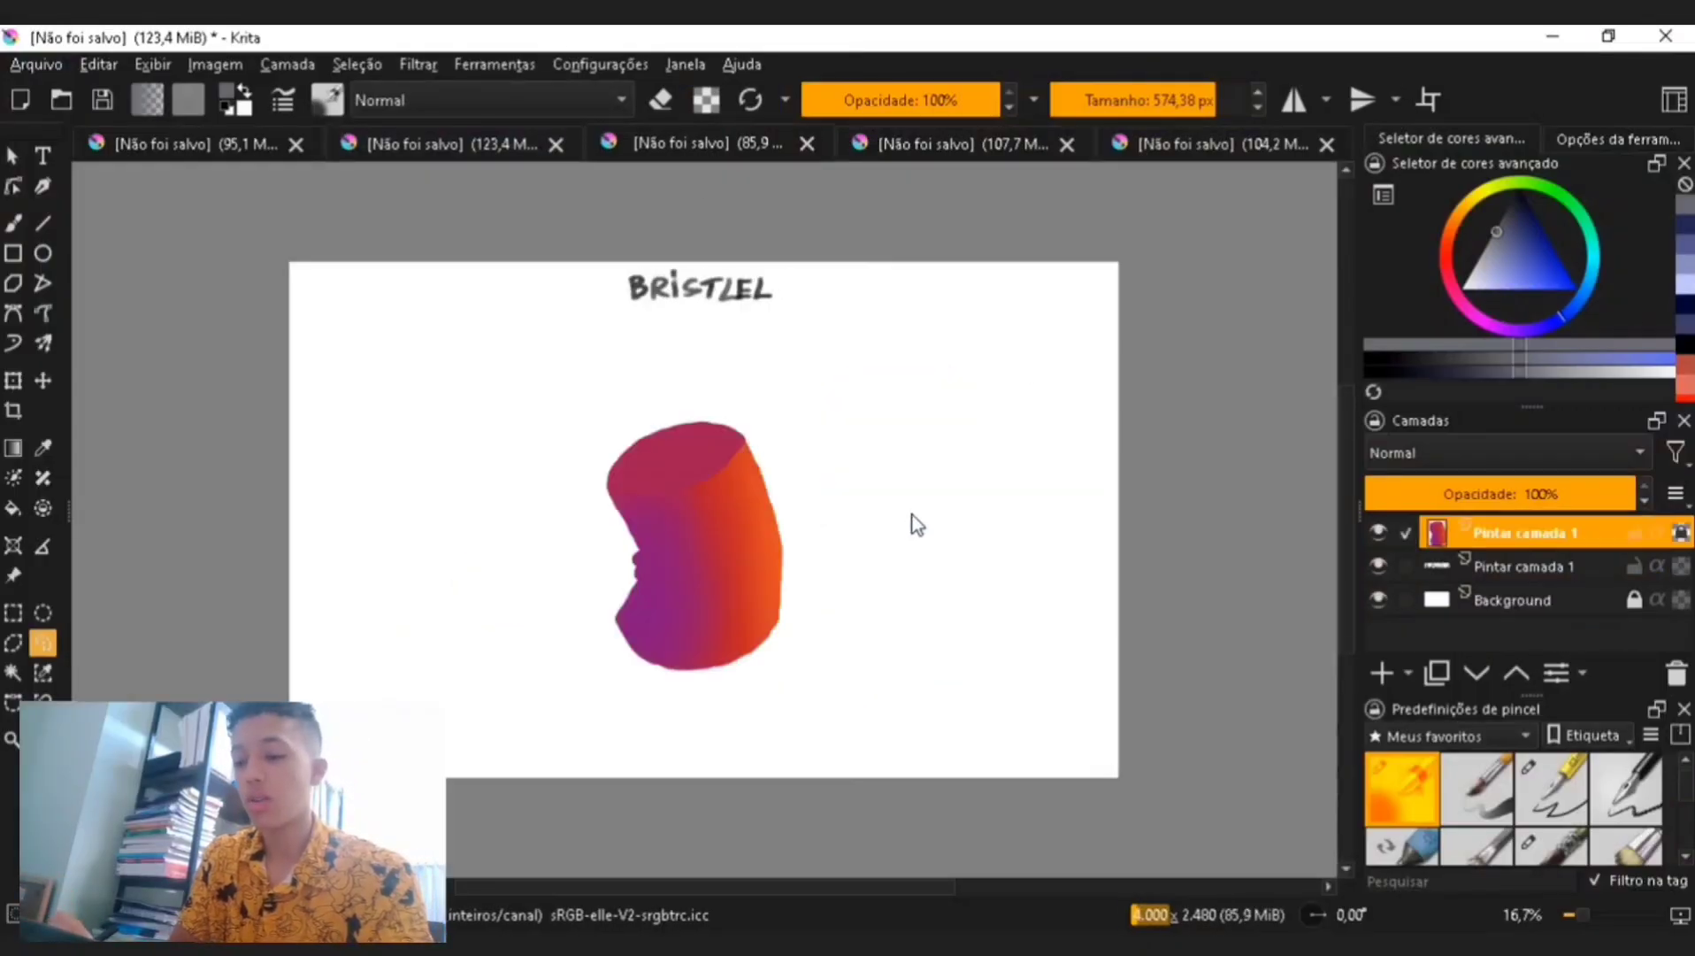
- Zoom into the Bristlel canvas and choose a bristle brush preset
scroll(920, 500, down, 2)
key(2)
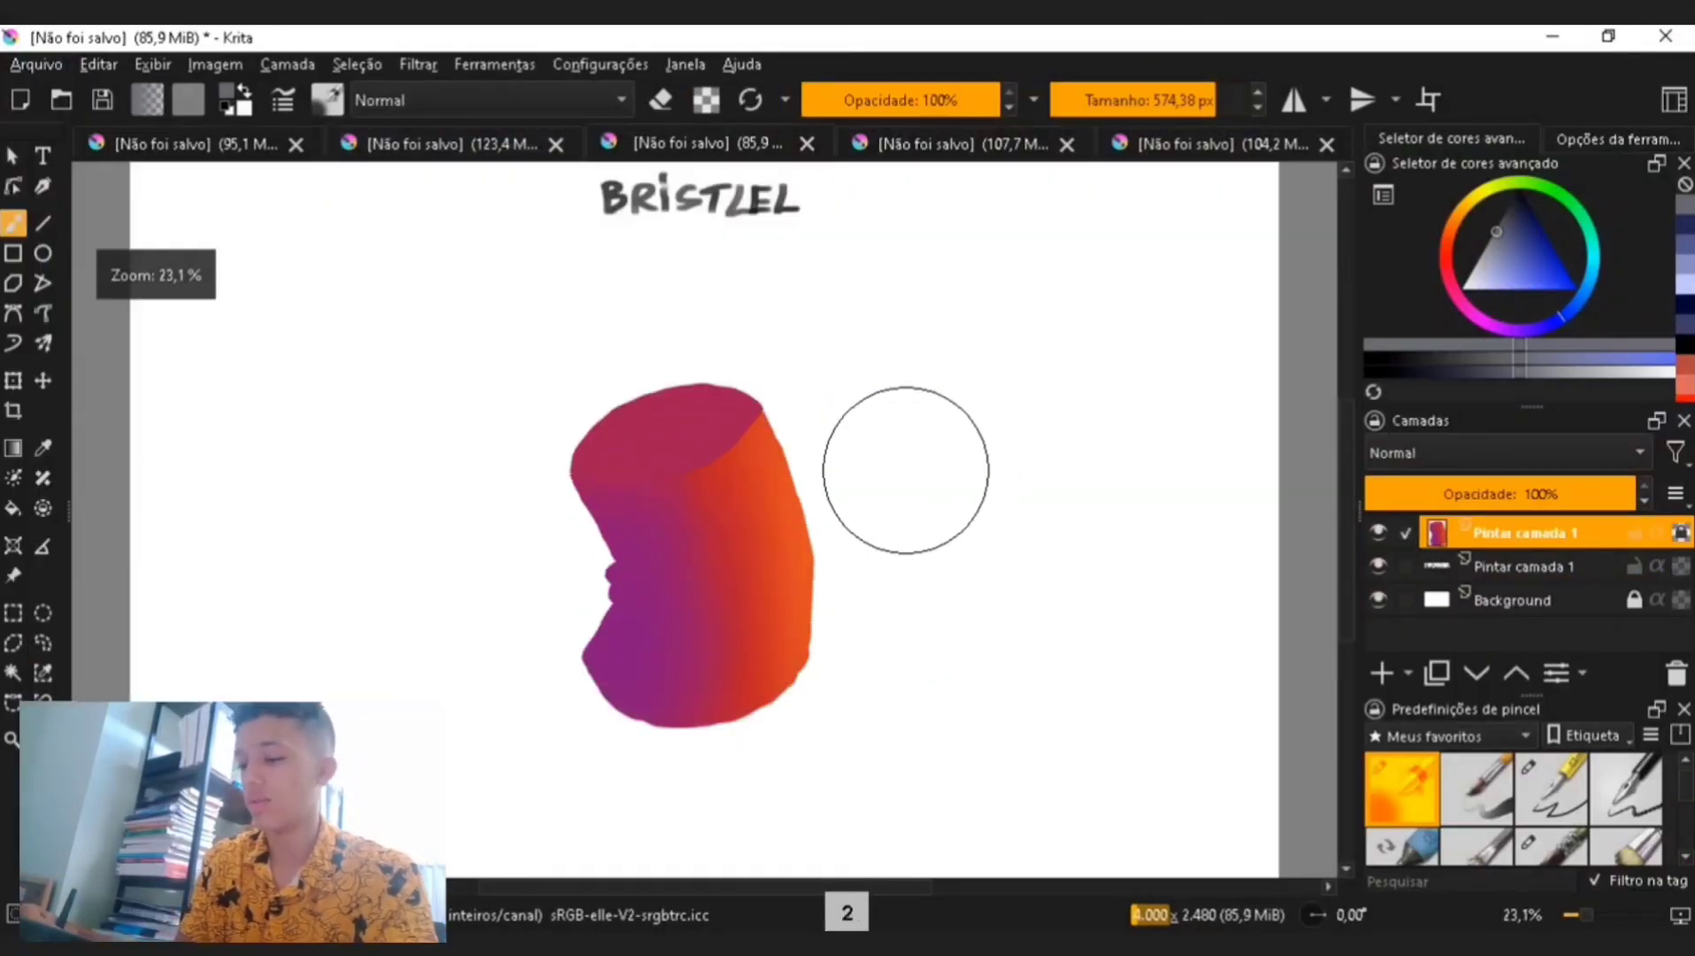
click(1580, 837)
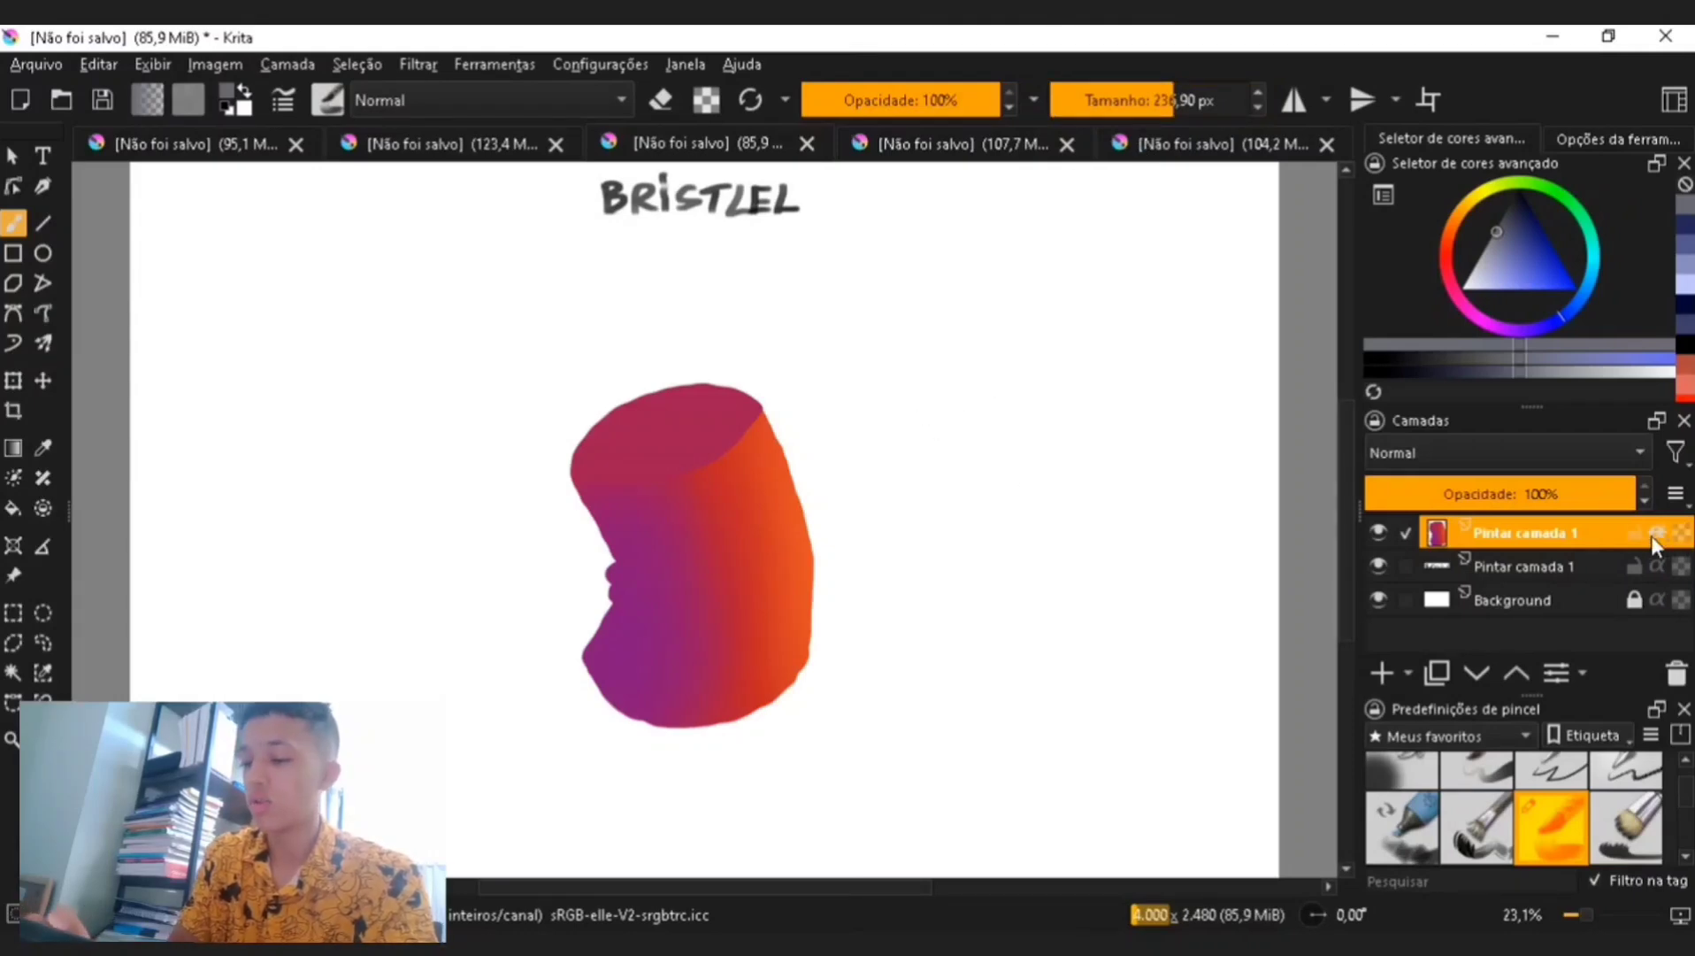
- Undo a test stroke and set the bristle brush size to about 19 px
drag(900, 420, 1150, 495)
key(ctrl+z)
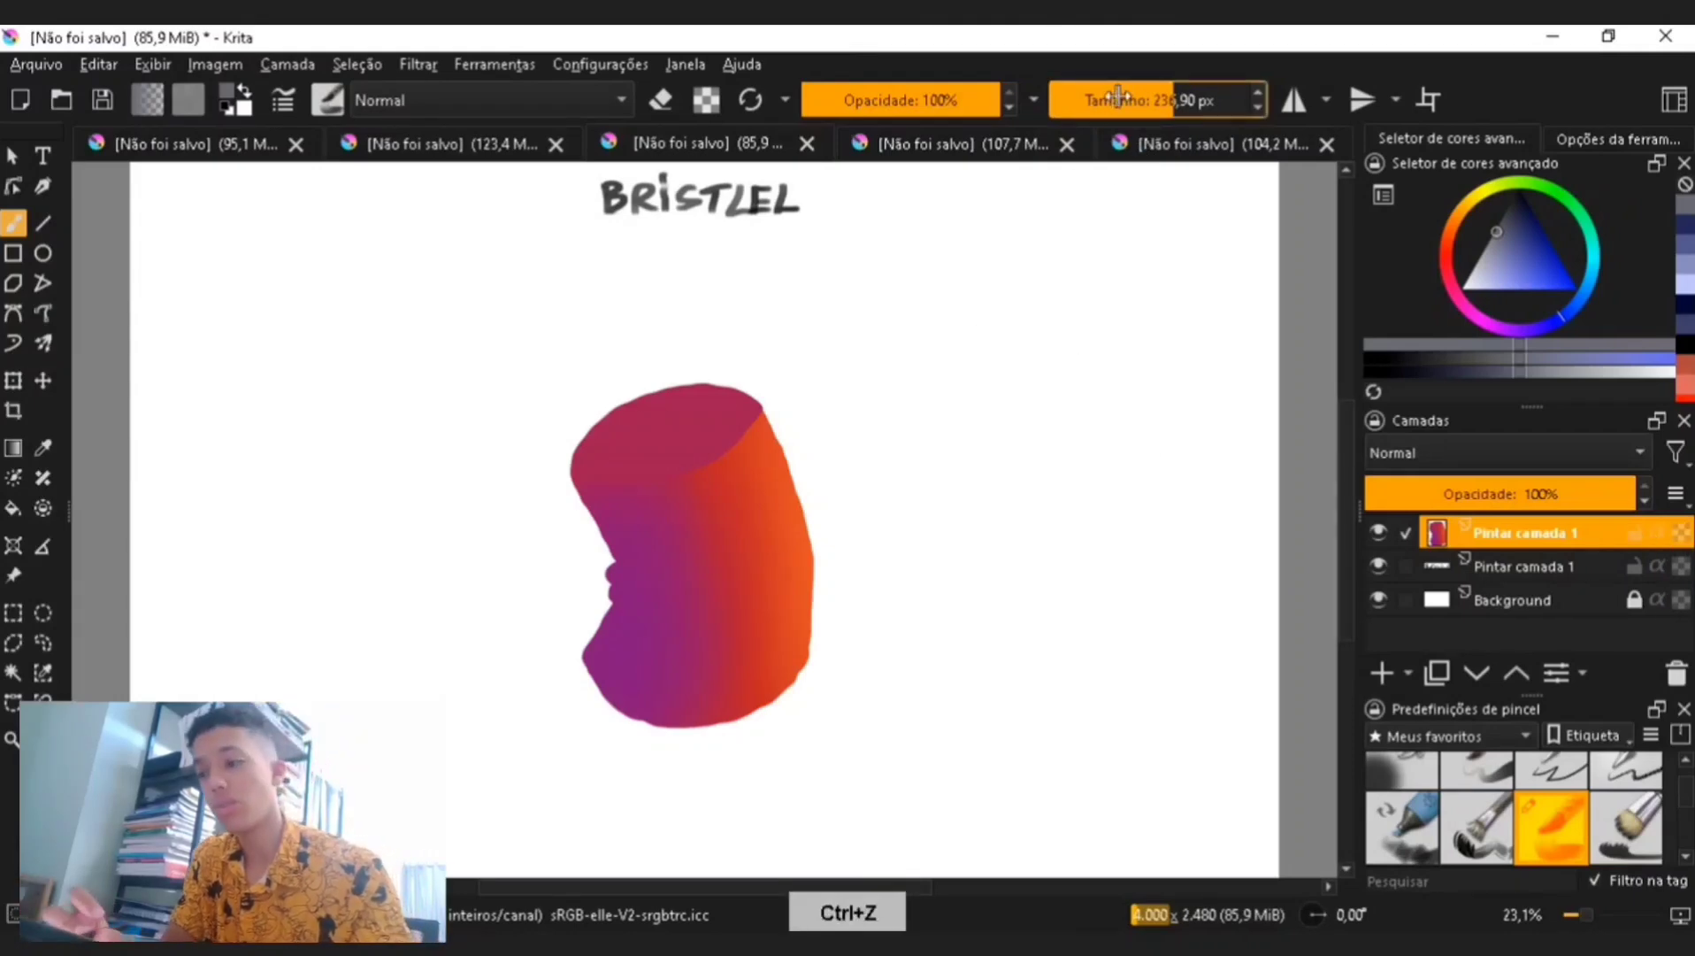
drag(1177, 100, 1112, 100)
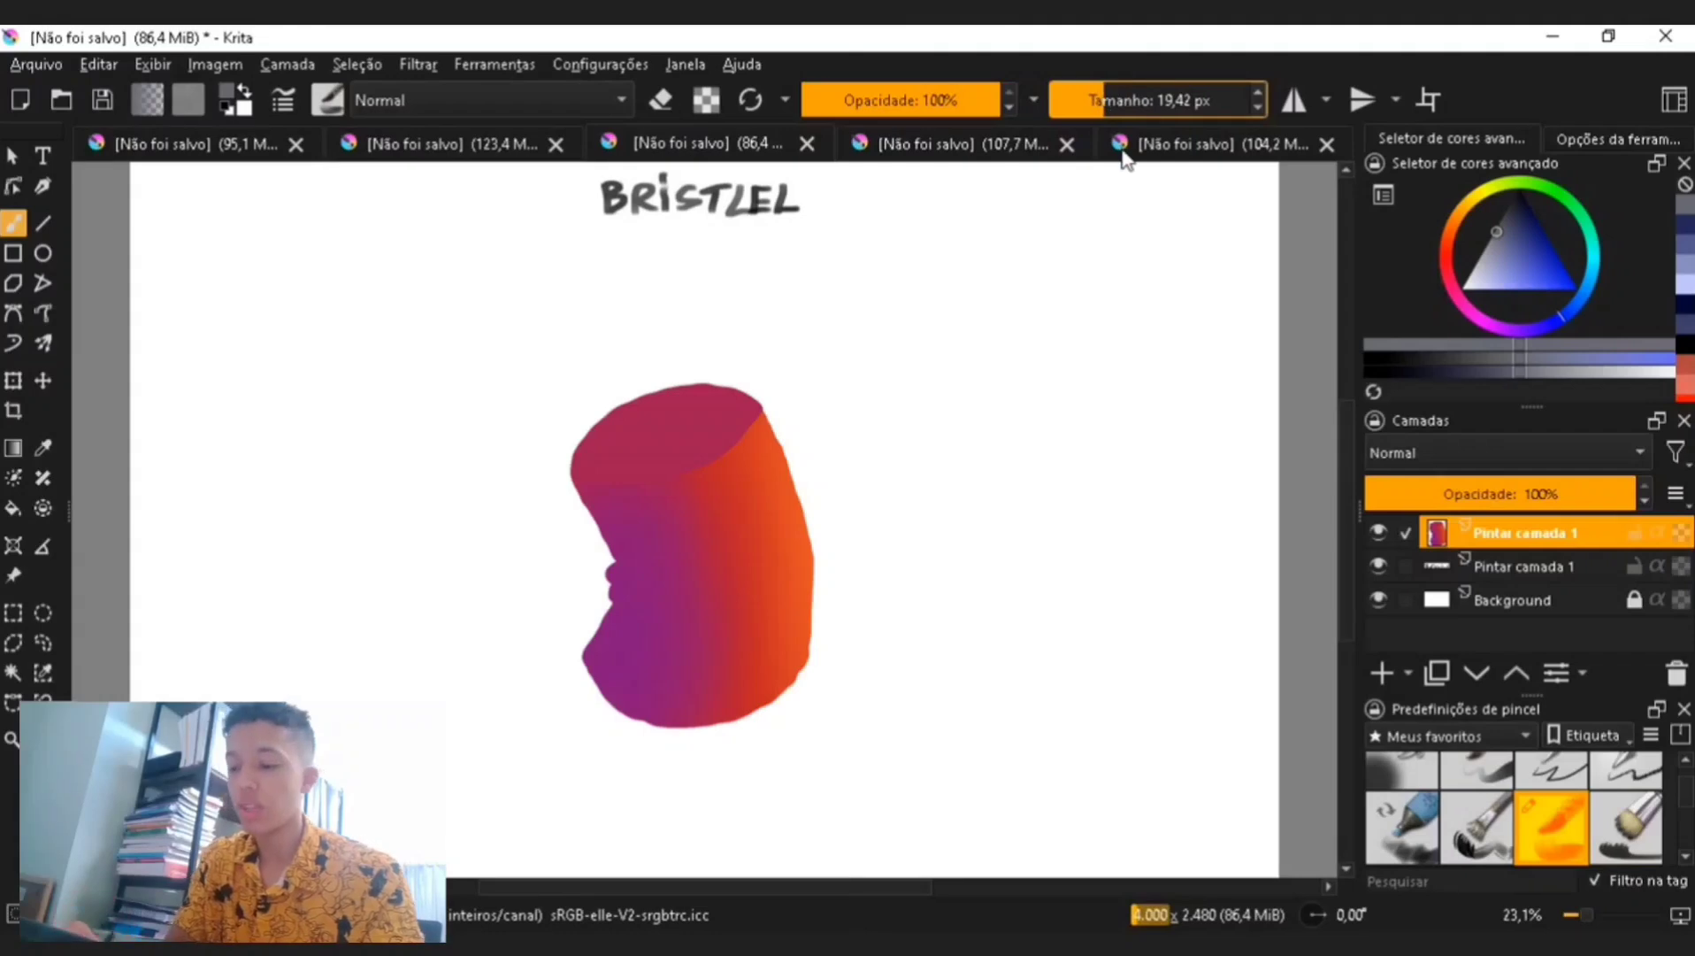
- Sample the purple from the shape, pick a lighter tint and set the brush to about 24 px
key(ctrl+plus)
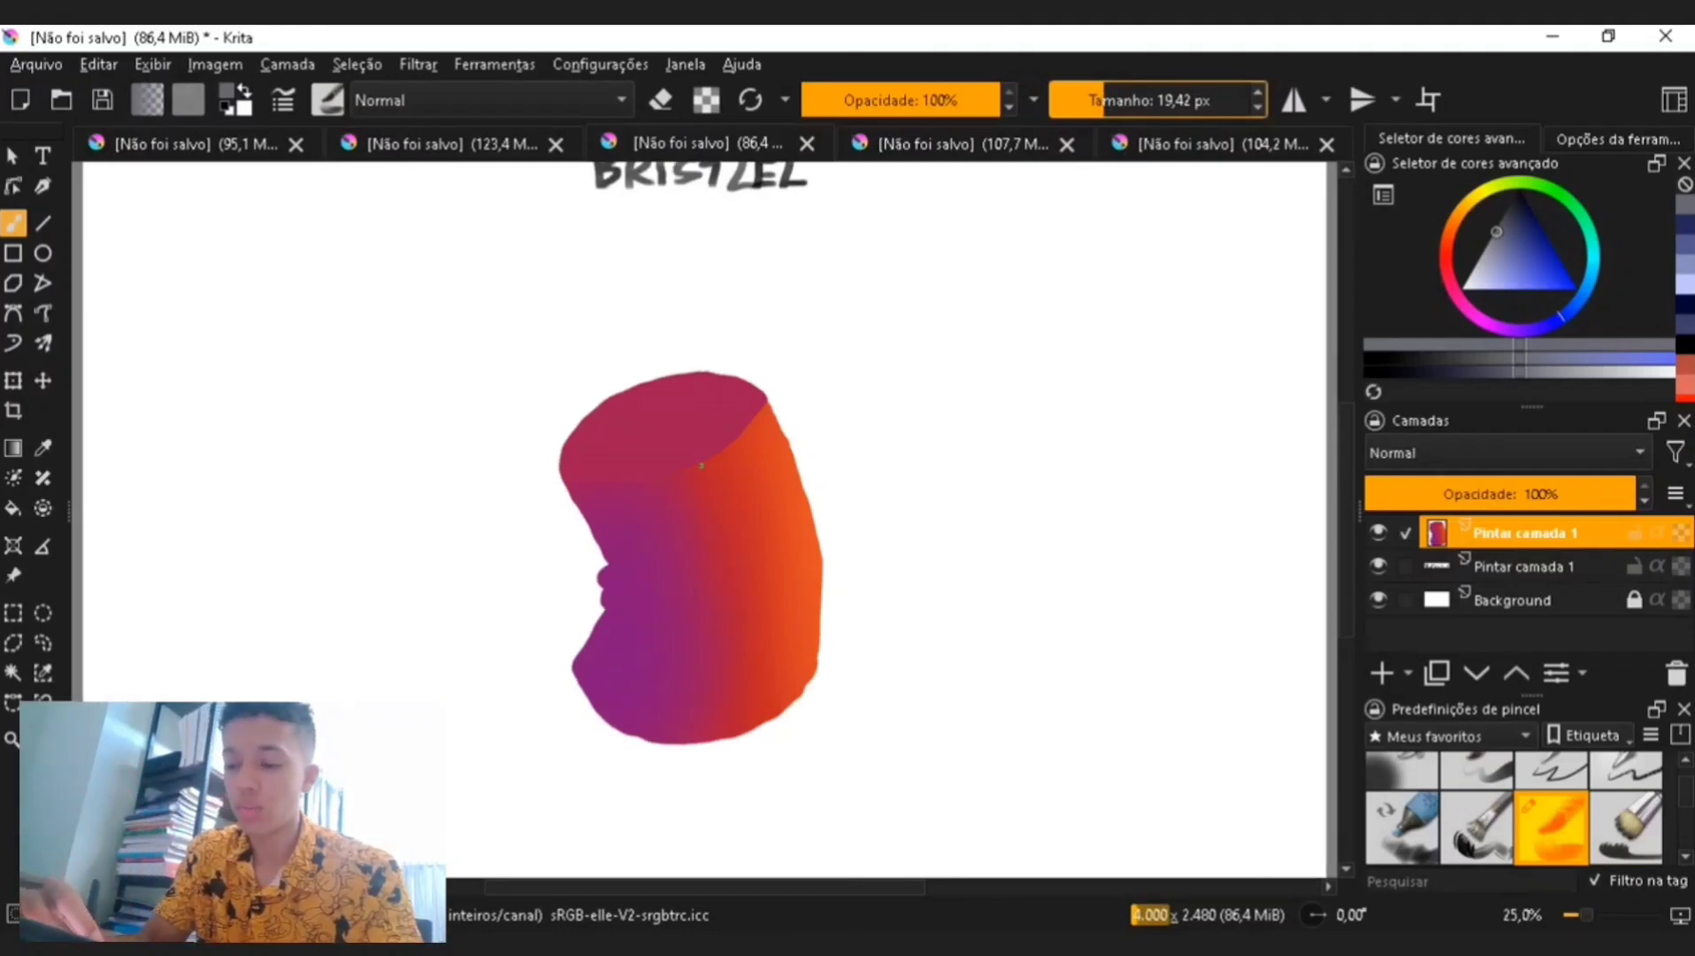
key(p)
click(643, 500)
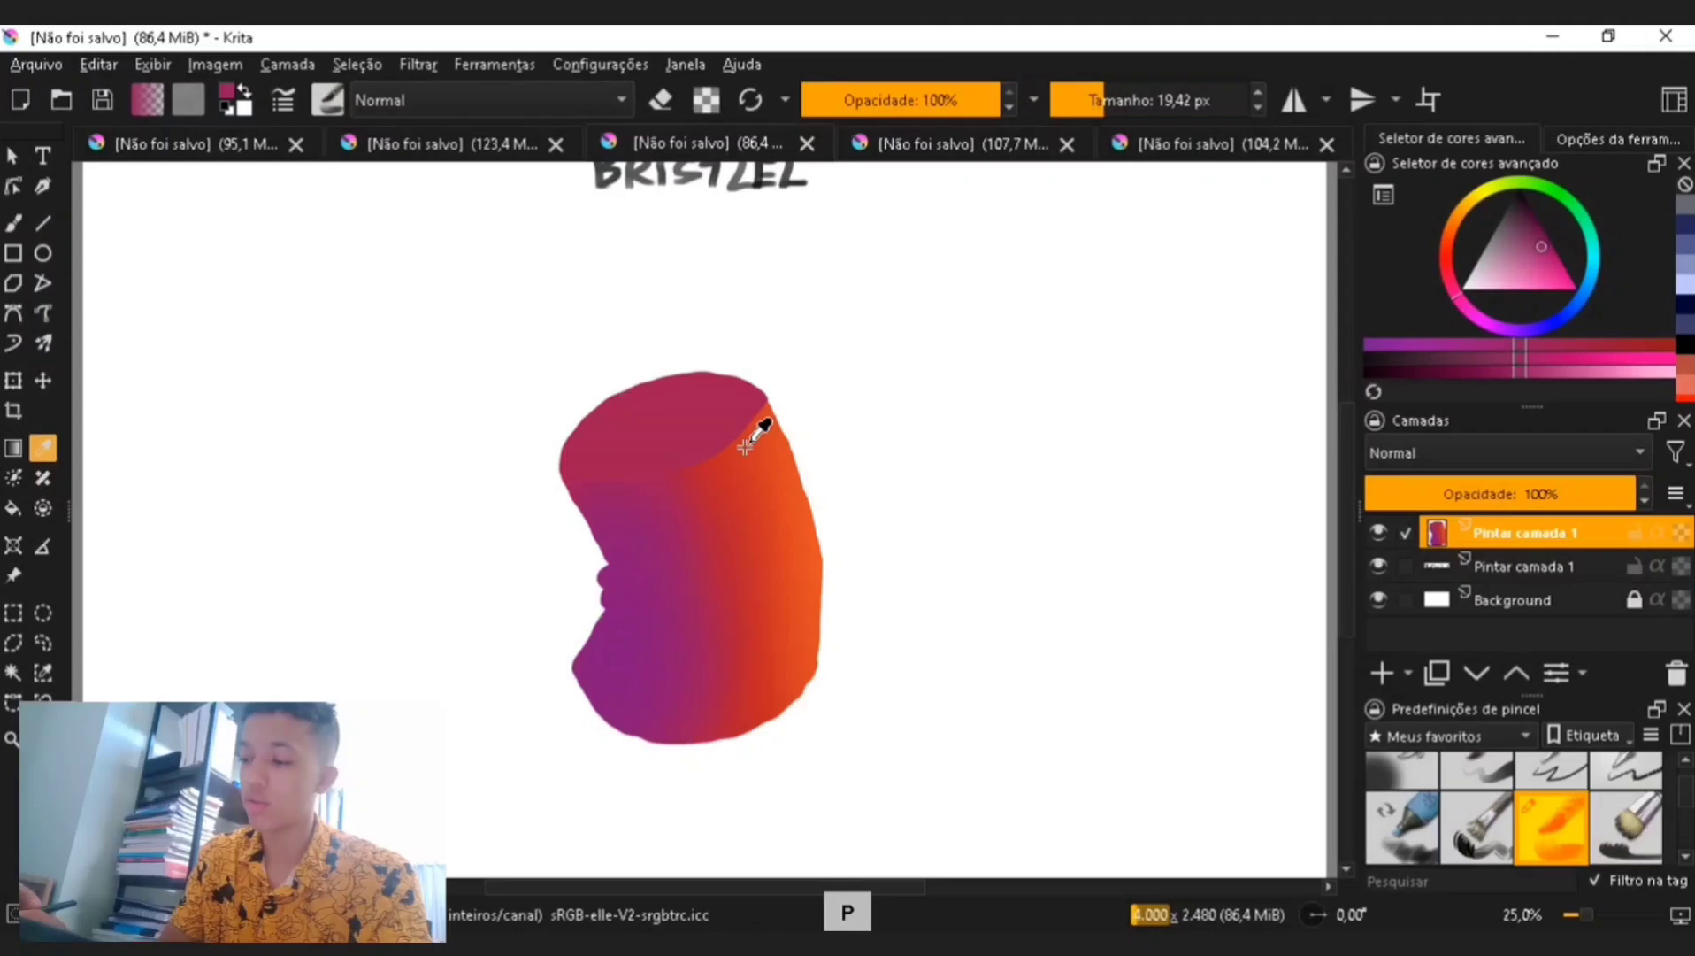
click(1534, 221)
click(1106, 99)
key(ctrl+plus)
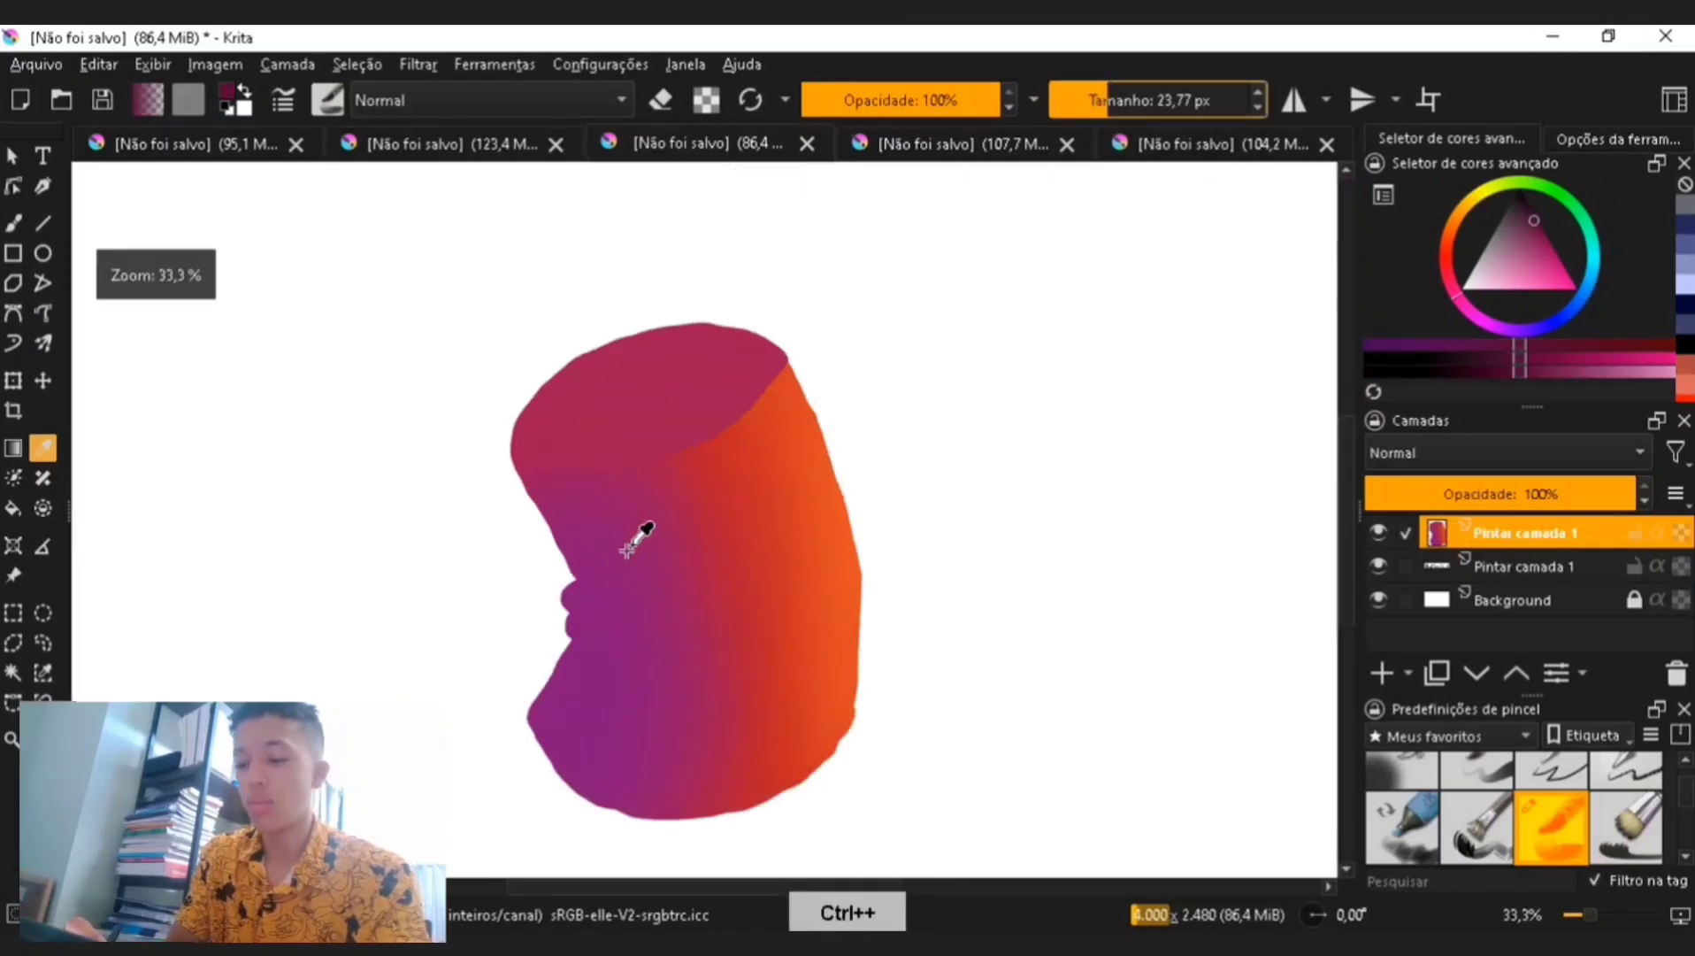
key(b)
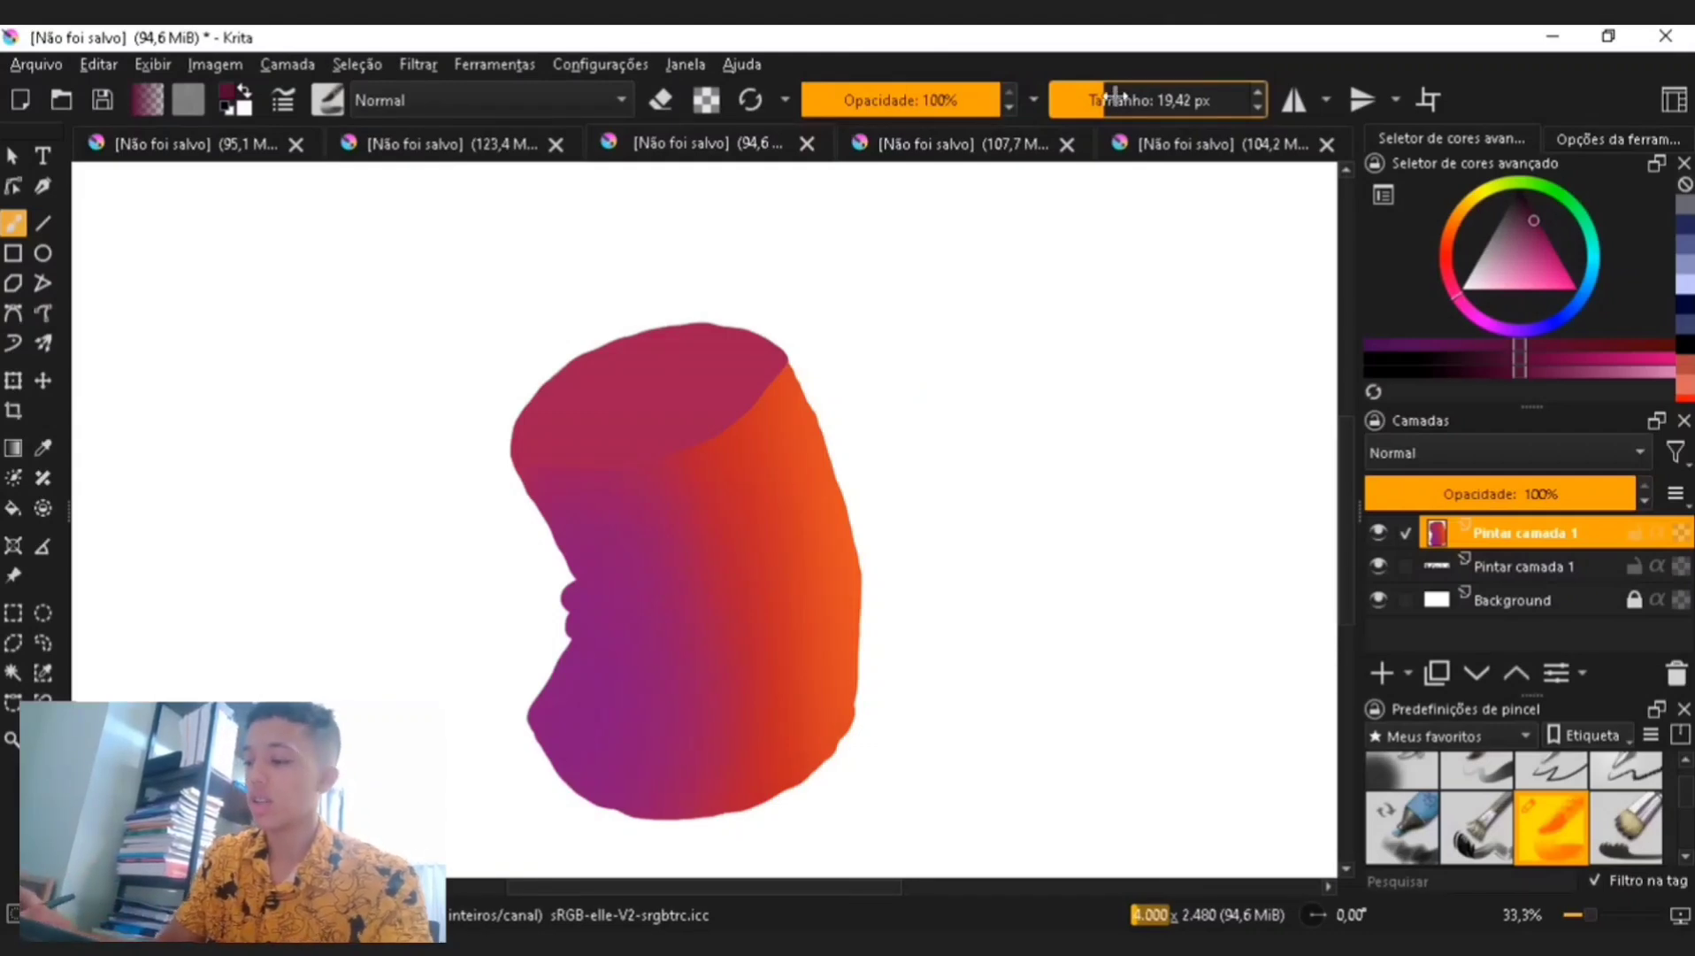
- Resample the purple near the indent, lighten it, set size to about 48 px and brush ridges across the shape's waist
drag(1117, 96, 1102, 91)
key(p)
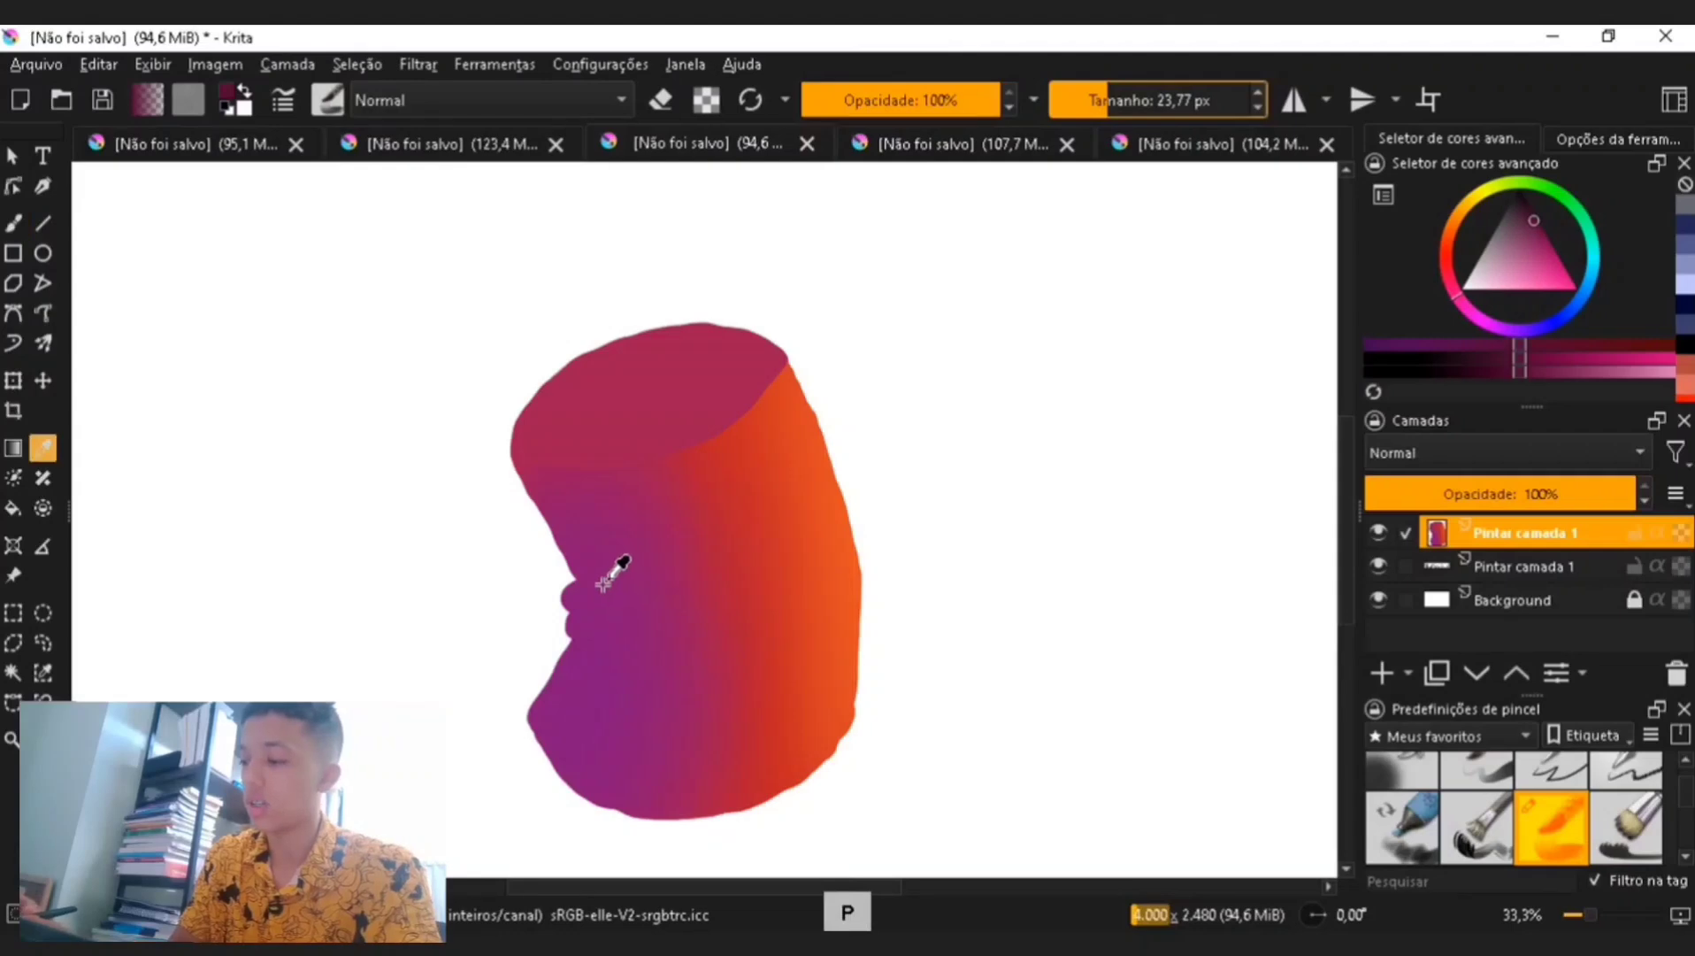
click(597, 591)
key(b)
click(1528, 213)
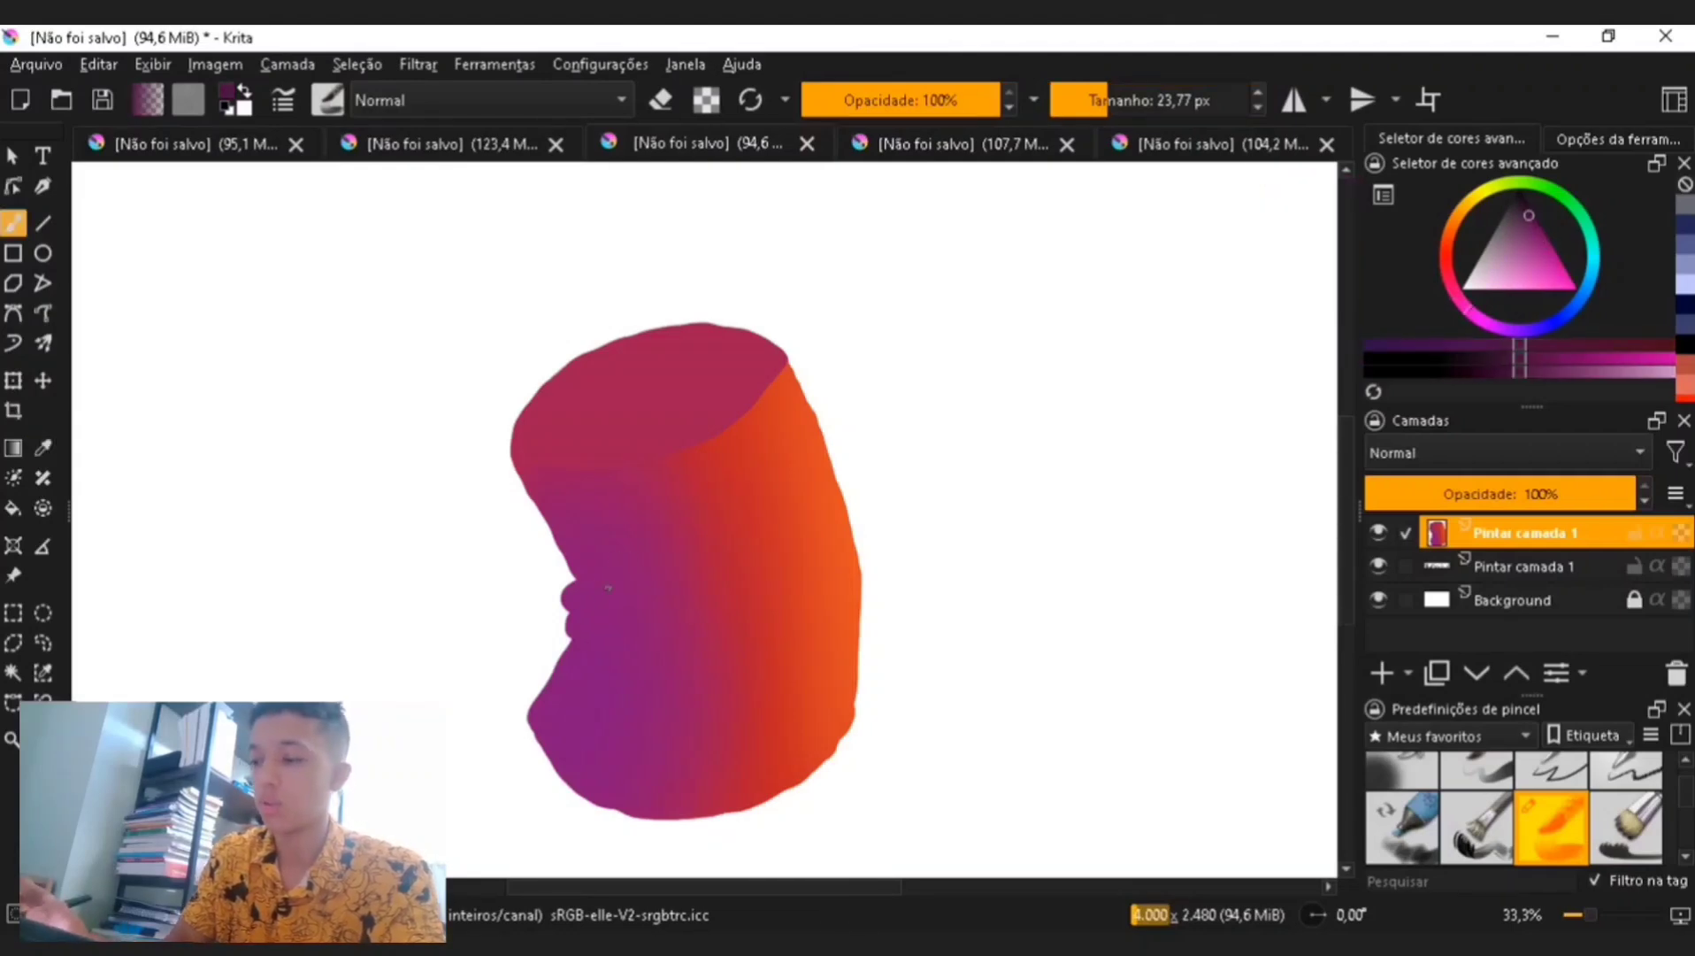
drag(1101, 108, 1114, 98)
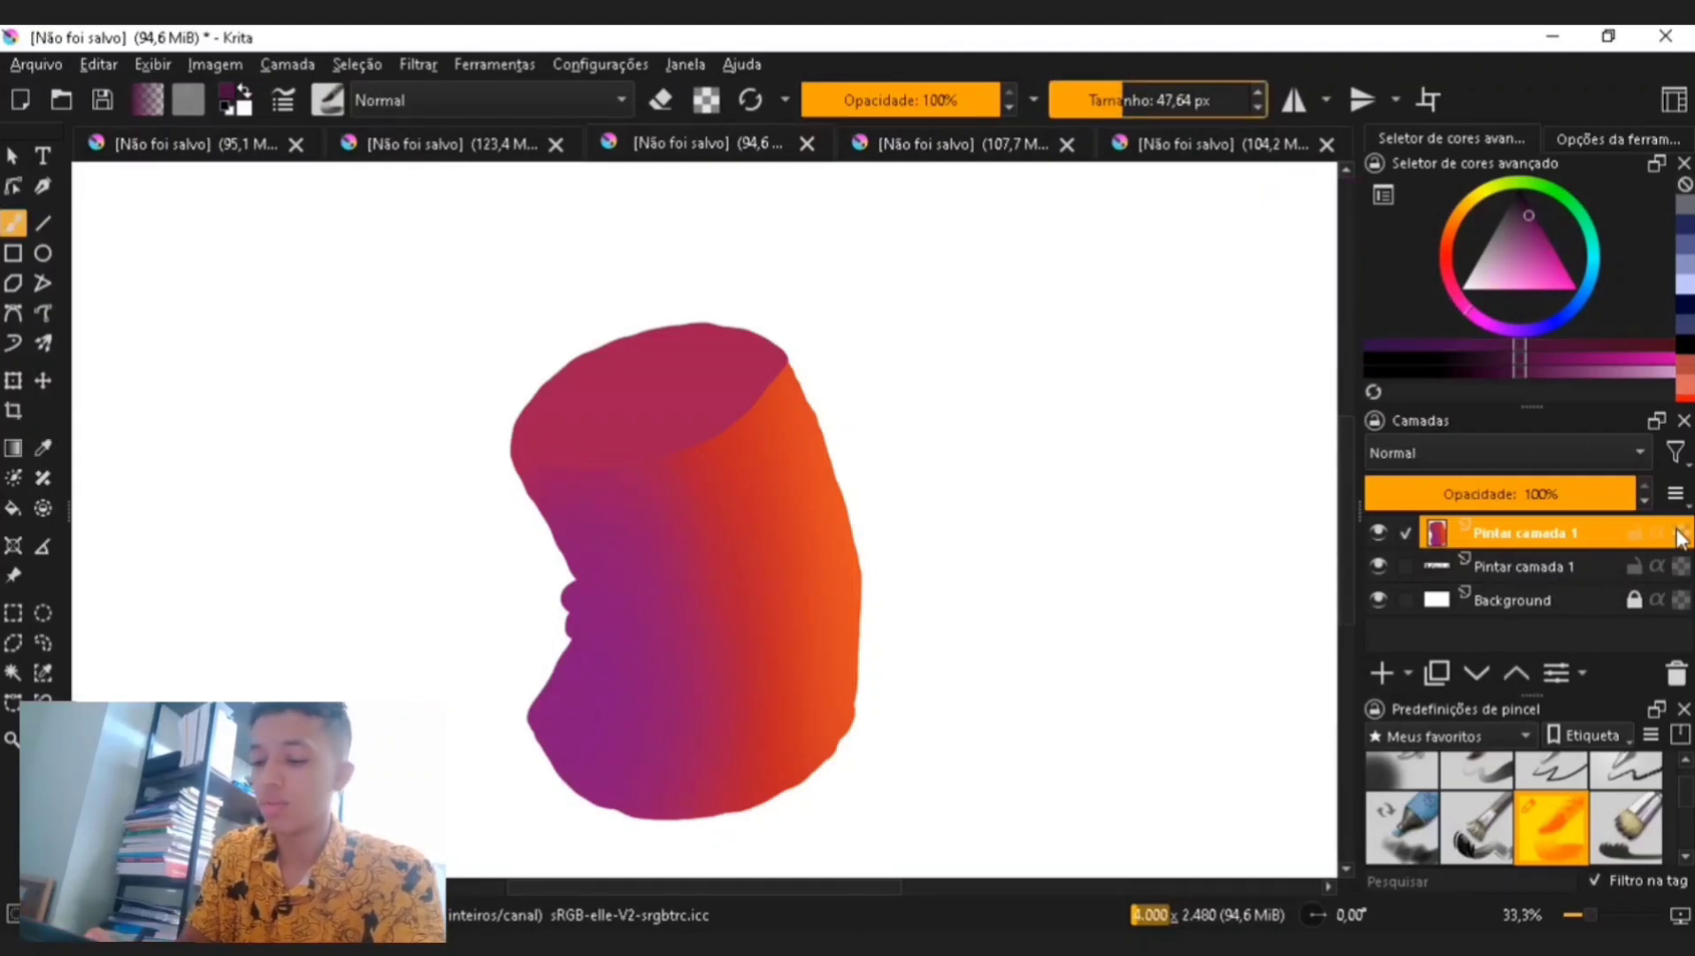
drag(556, 591, 589, 614)
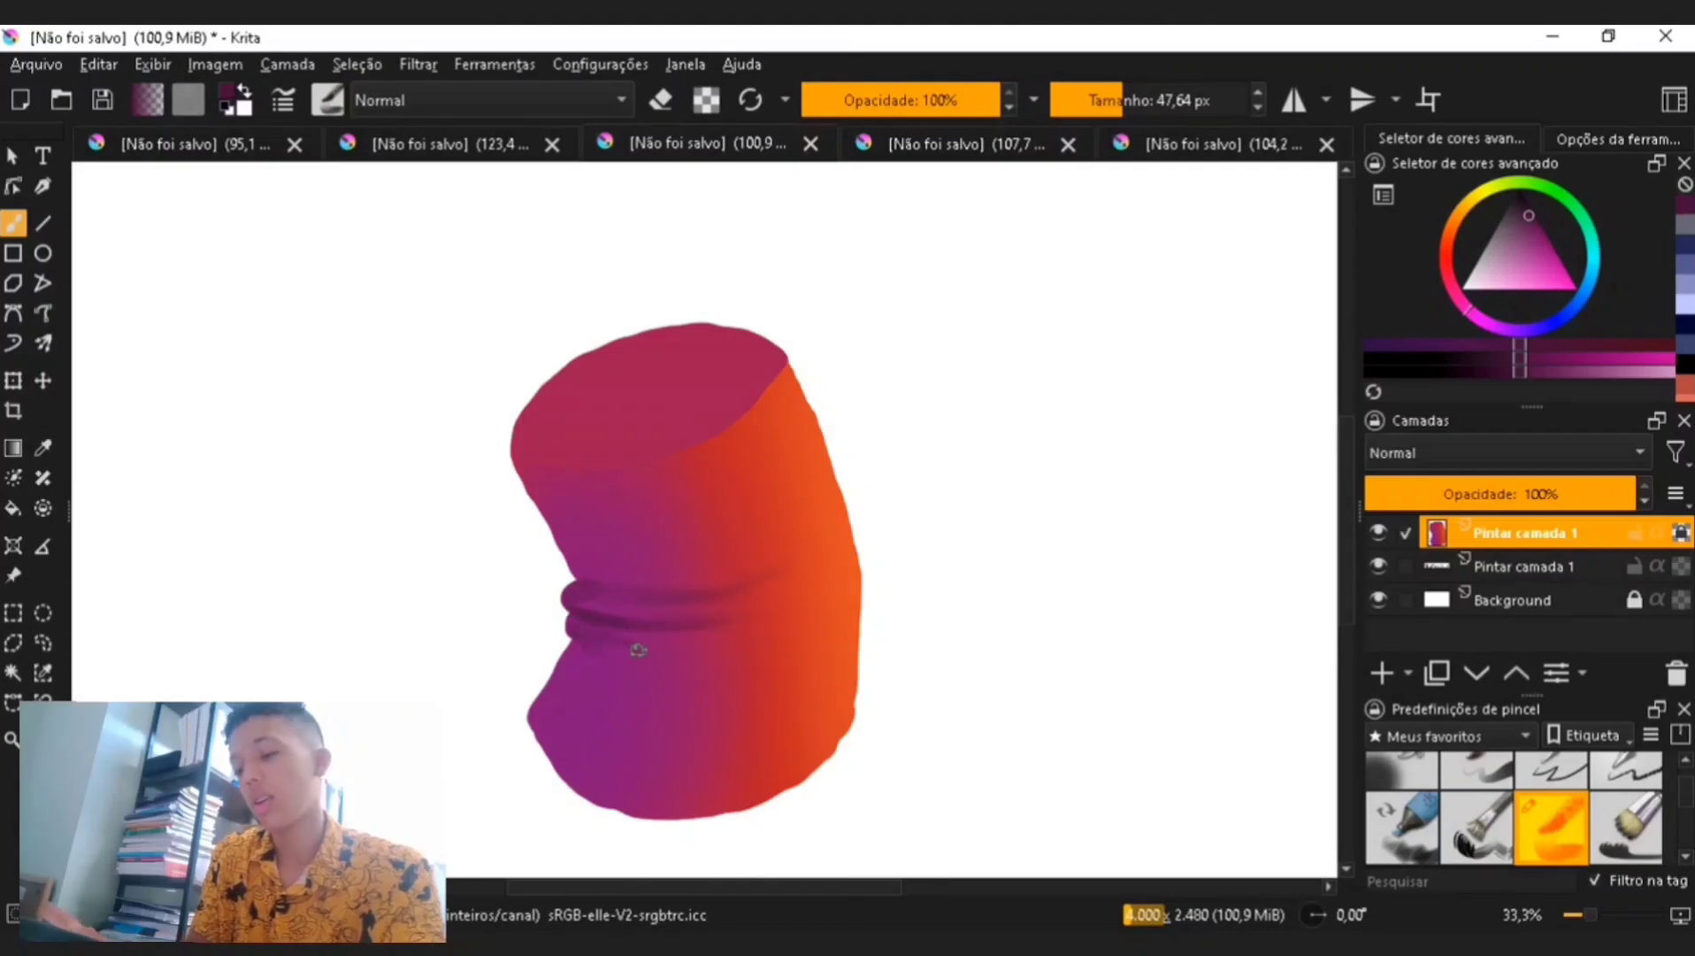
- Pick a bright orange, set the brush to about 34 px and paint a highlight along the ridges
key(ctrl+minus)
key(ctrl+minus)
key(ctrl+plus)
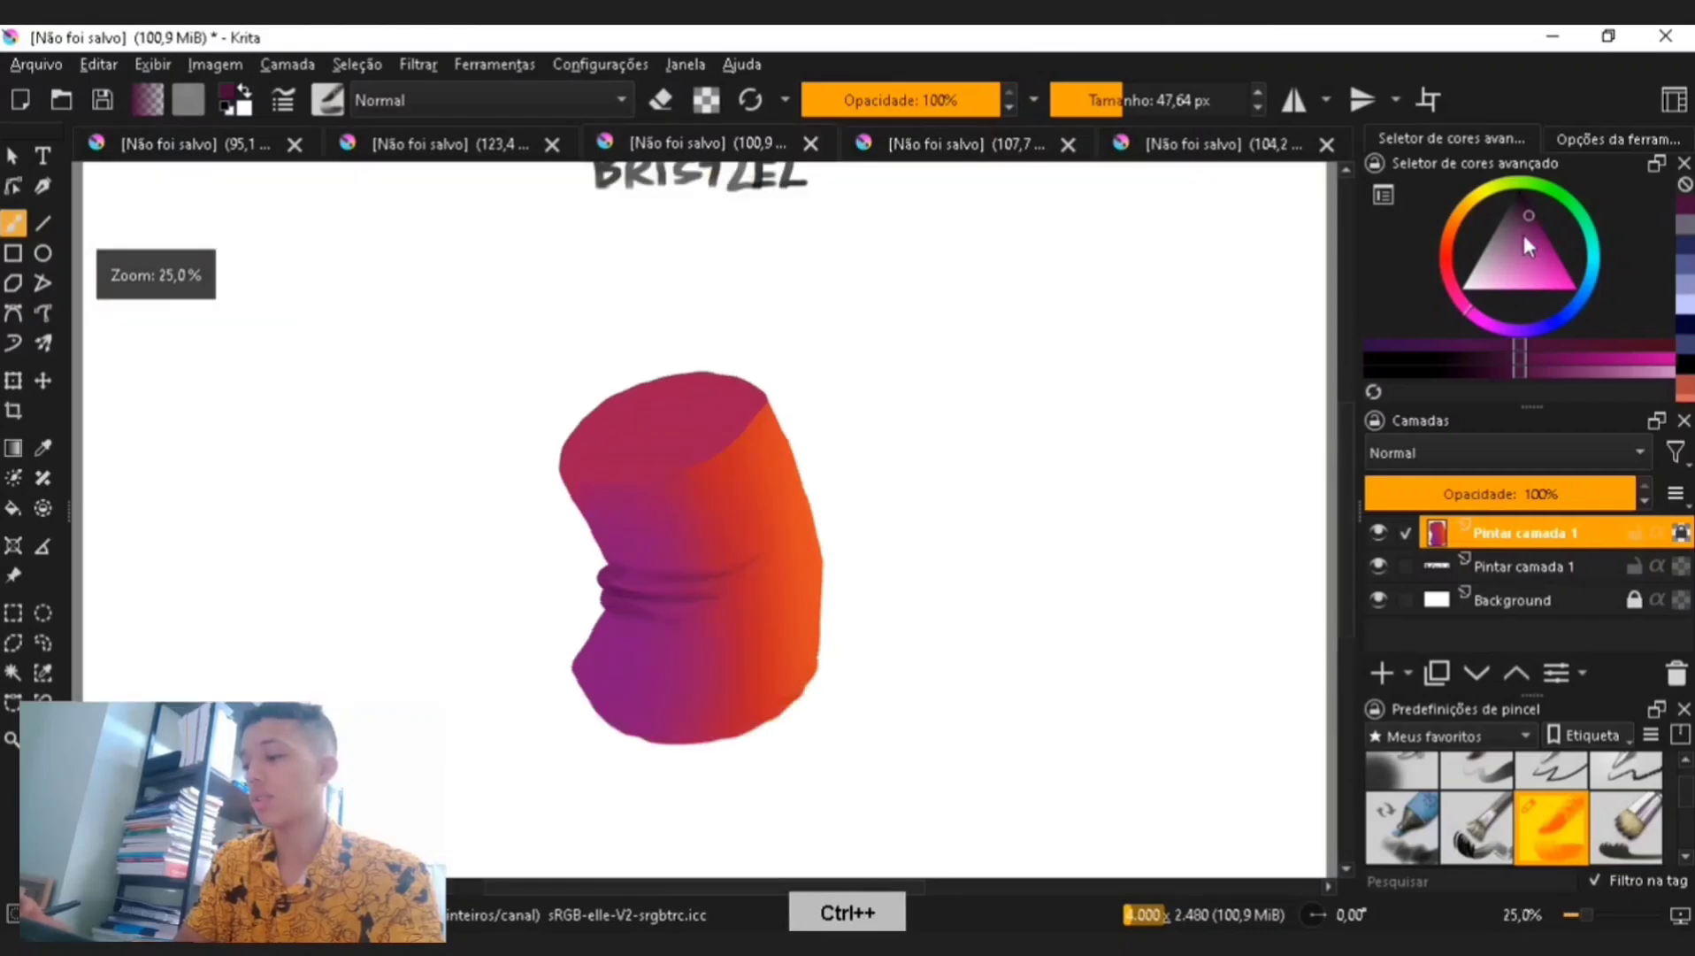
click(1457, 222)
click(1563, 282)
key(ctrl+plus)
click(1113, 100)
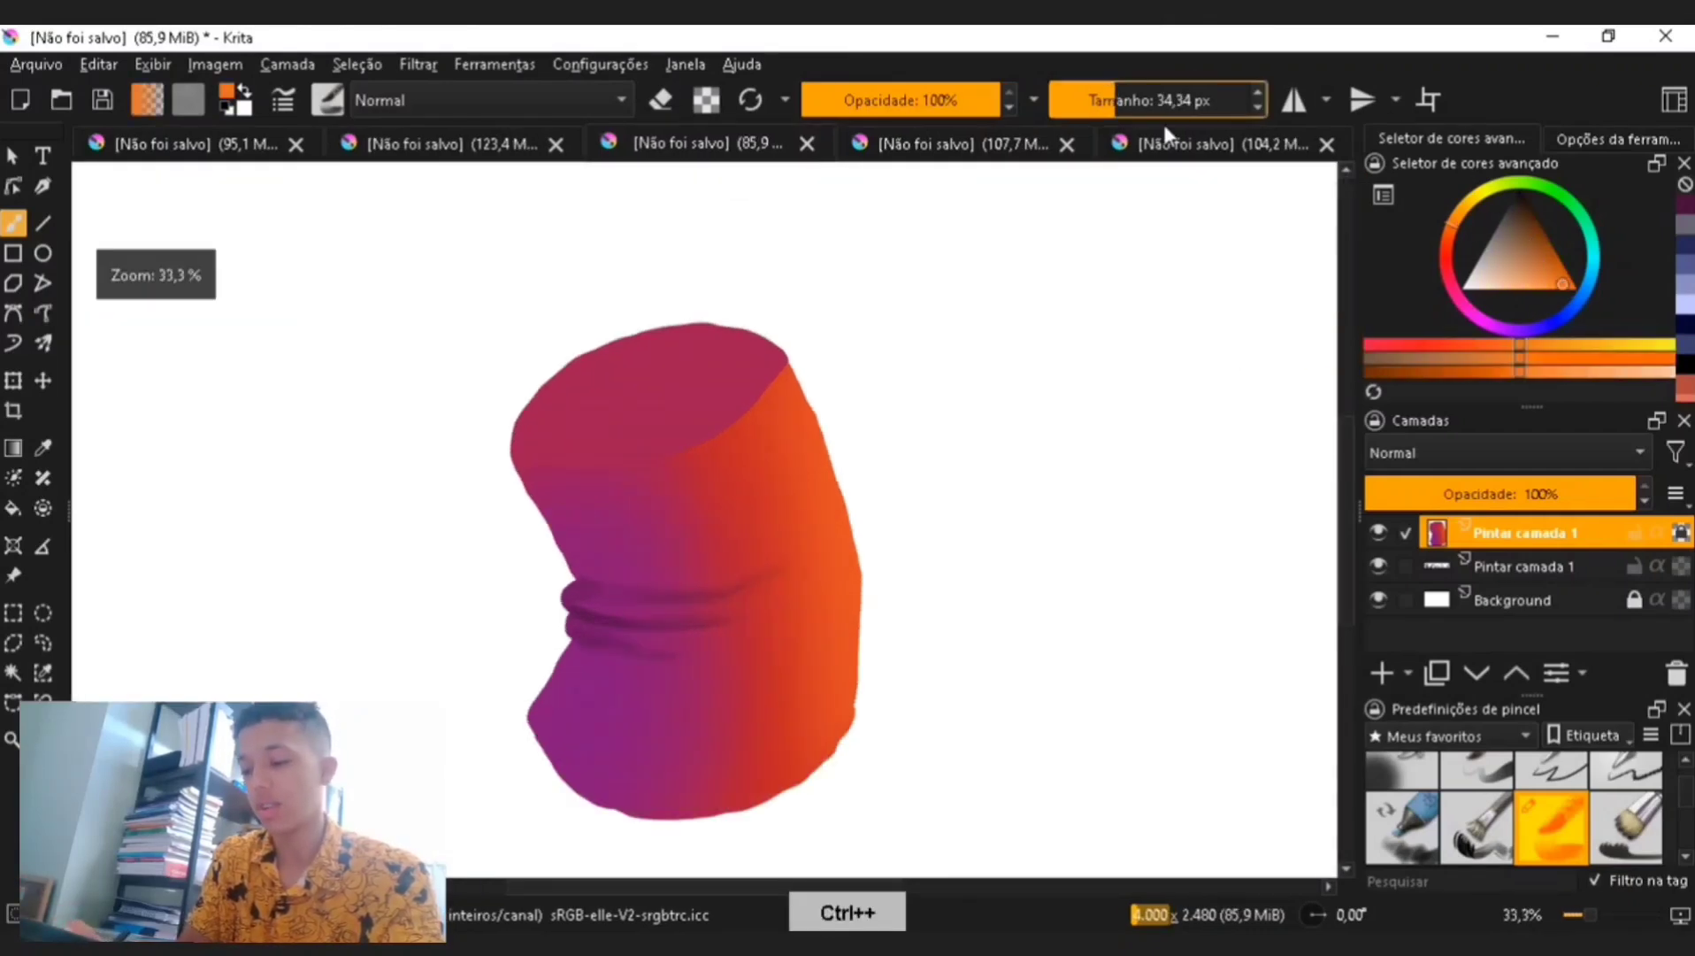
drag(697, 610, 786, 566)
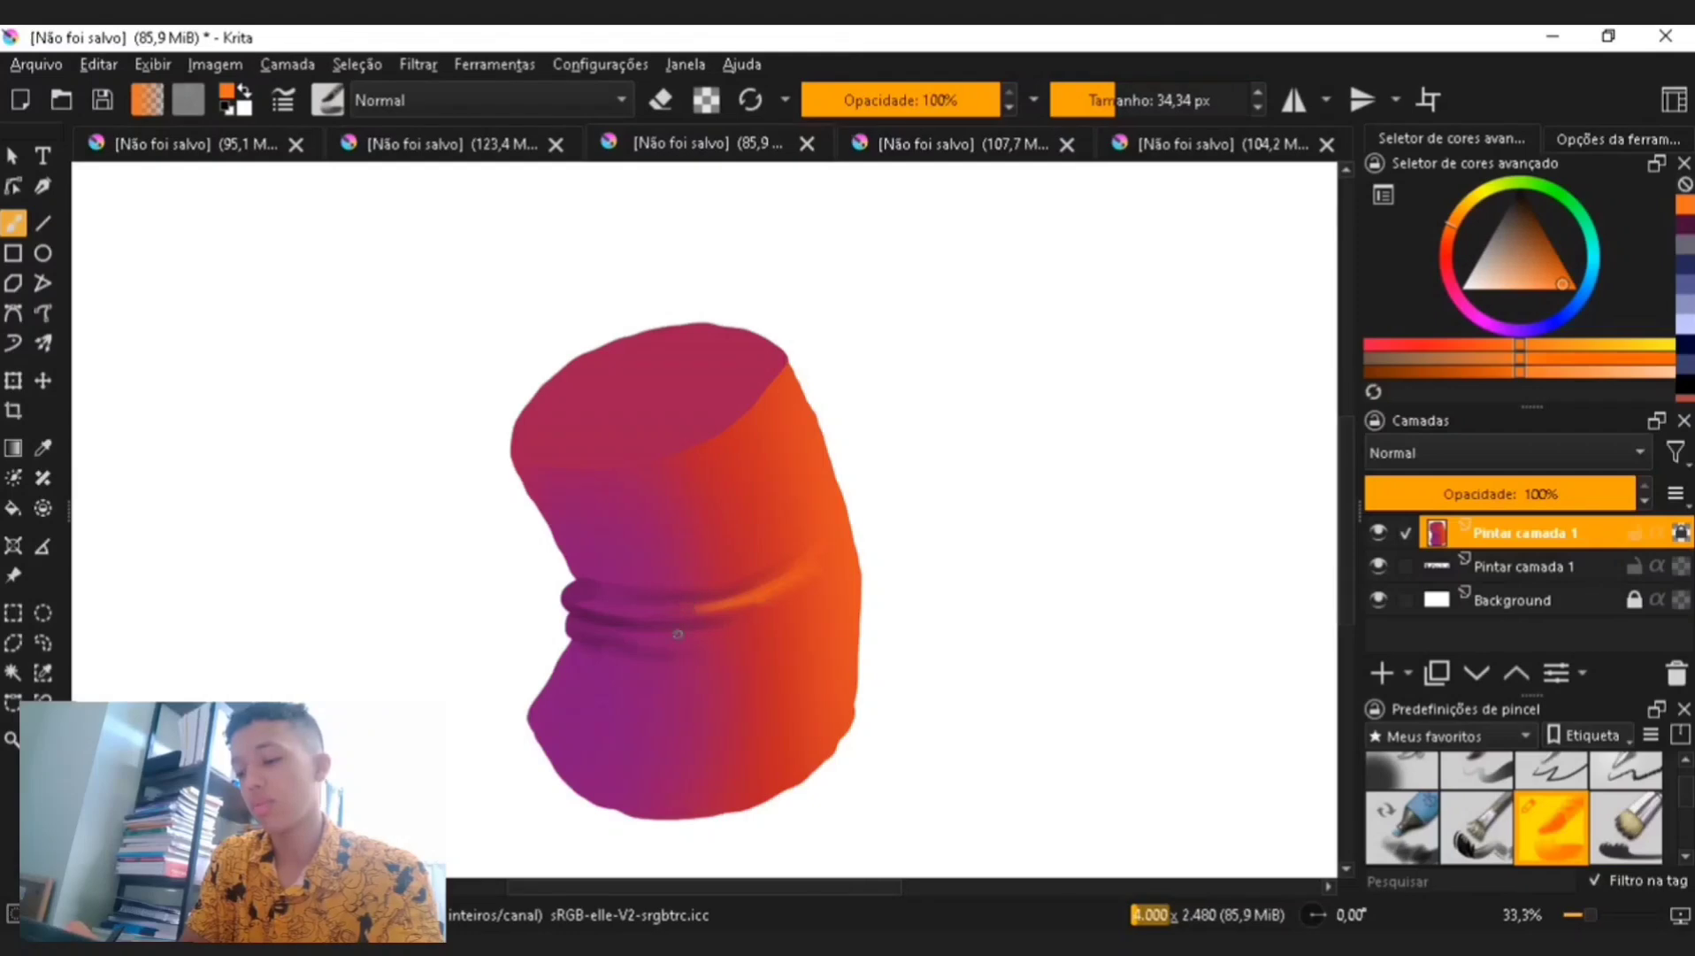
- Sample the purple from the shape's upper left, pick a lighter tint, set the brush to about 64 px and brush along the left side
key(ctrl+minus)
key(ctrl+minus)
key(ctrl+plus)
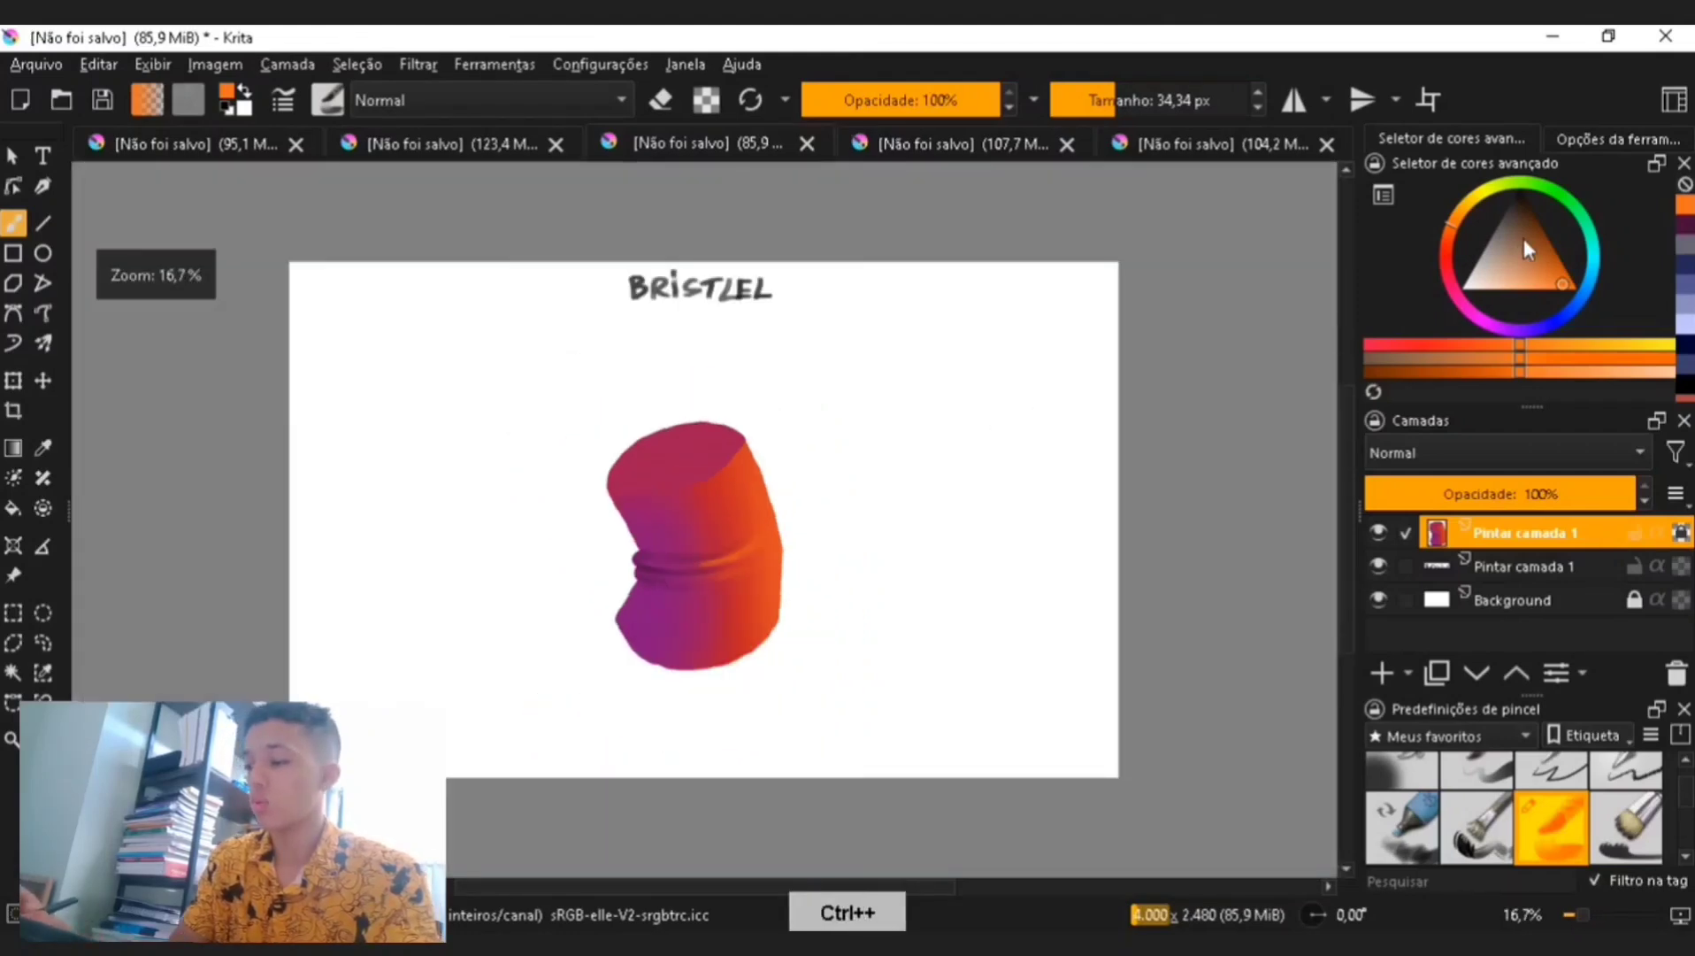
drag(1449, 229, 1447, 241)
key(p)
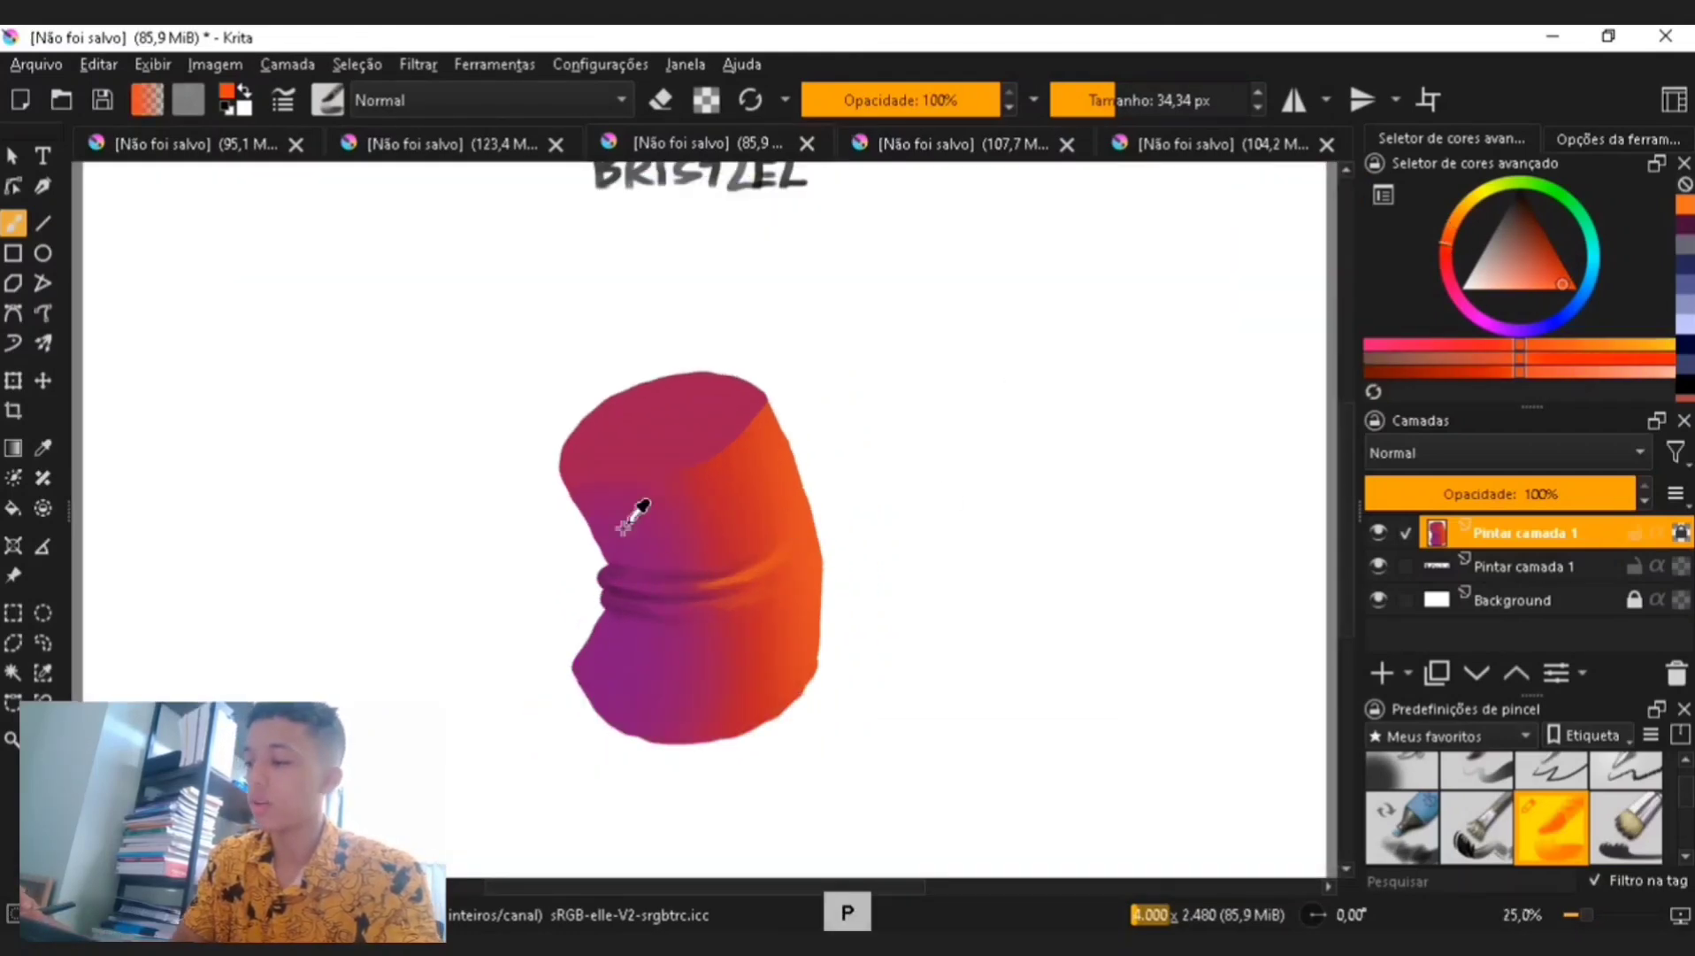
click(652, 519)
key(b)
click(1535, 225)
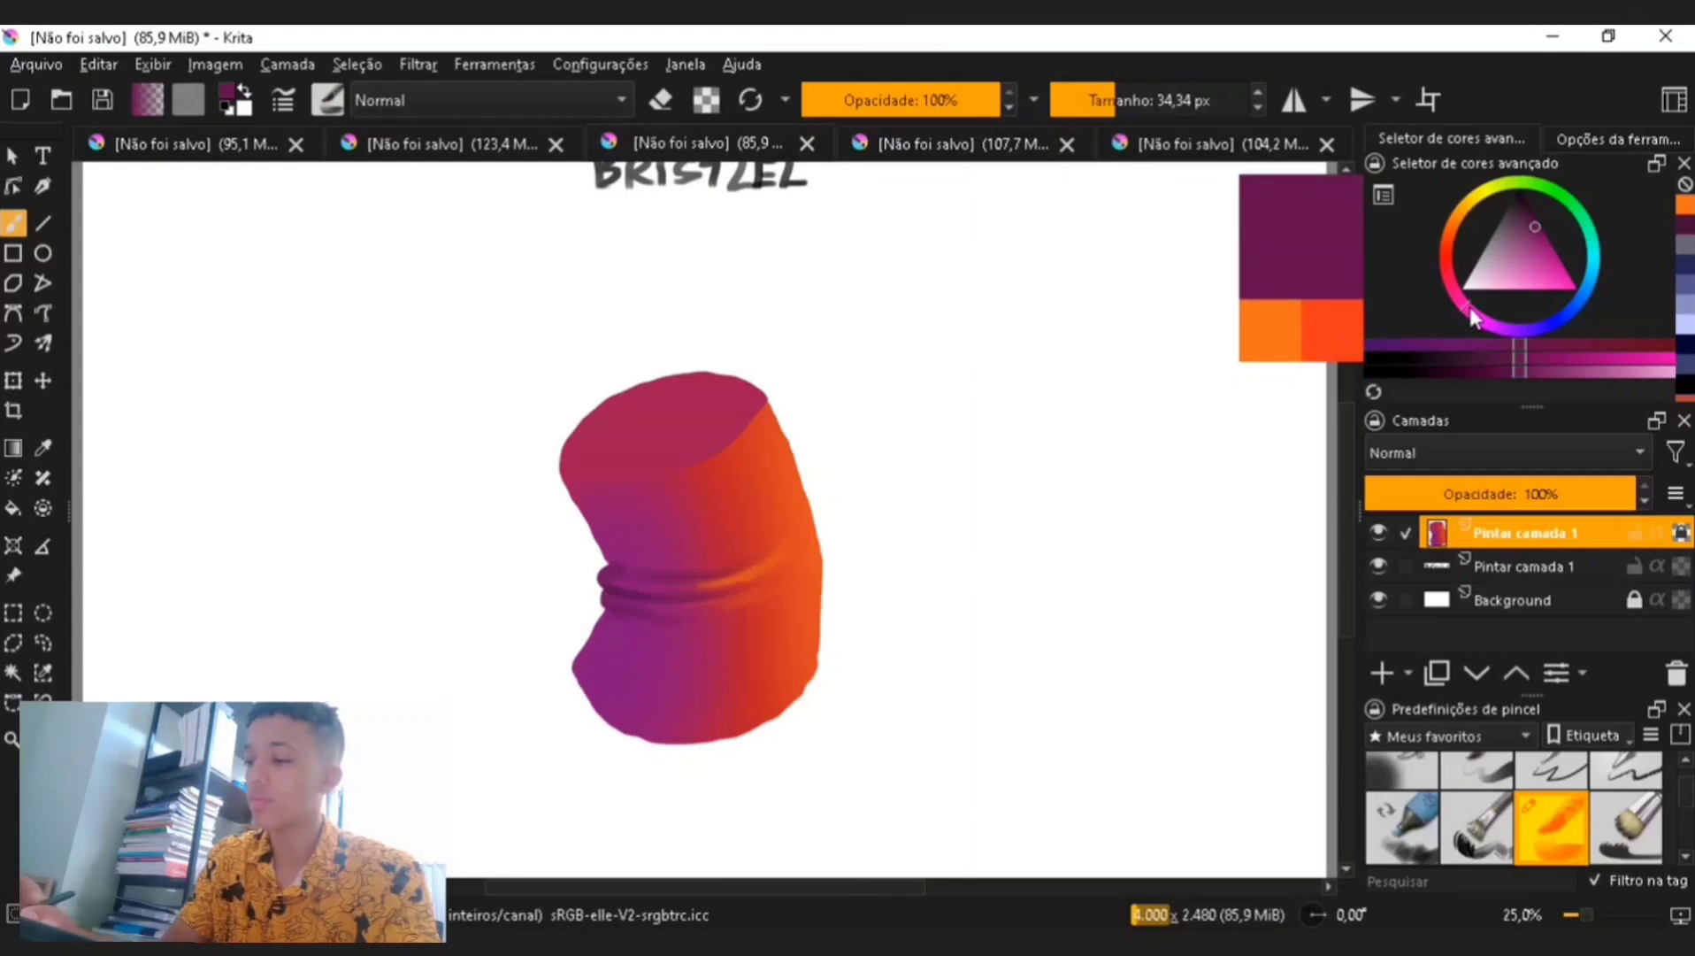
drag(1467, 306, 1452, 291)
click(1128, 89)
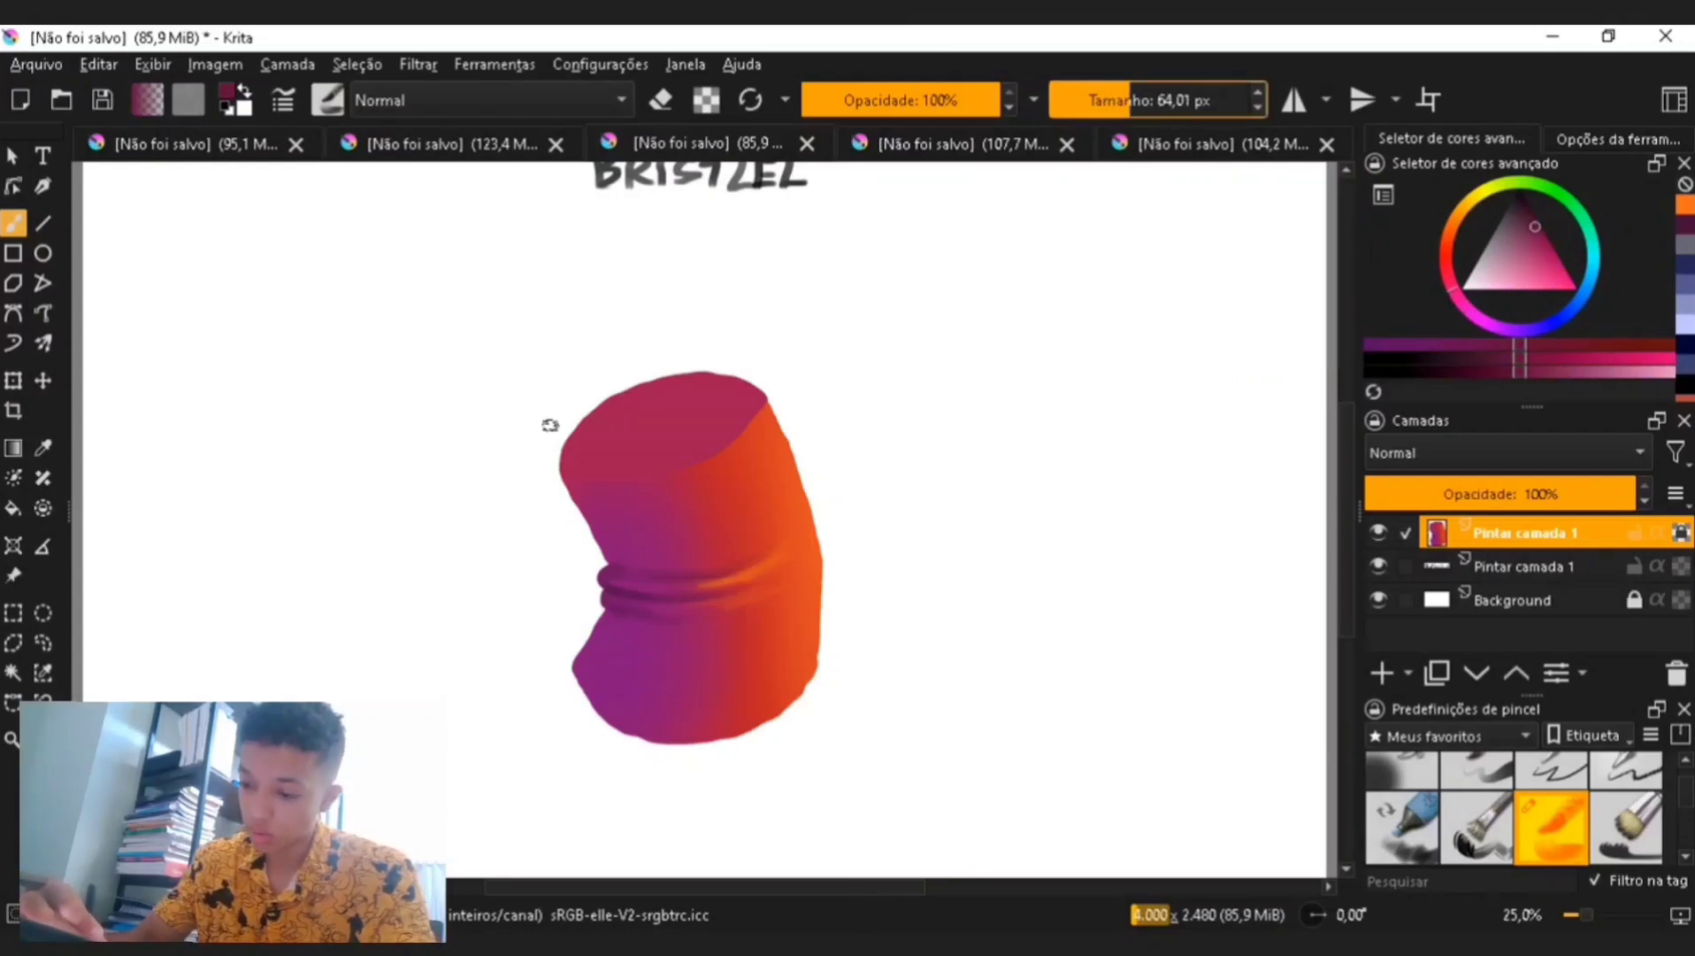
drag(603, 549, 575, 487)
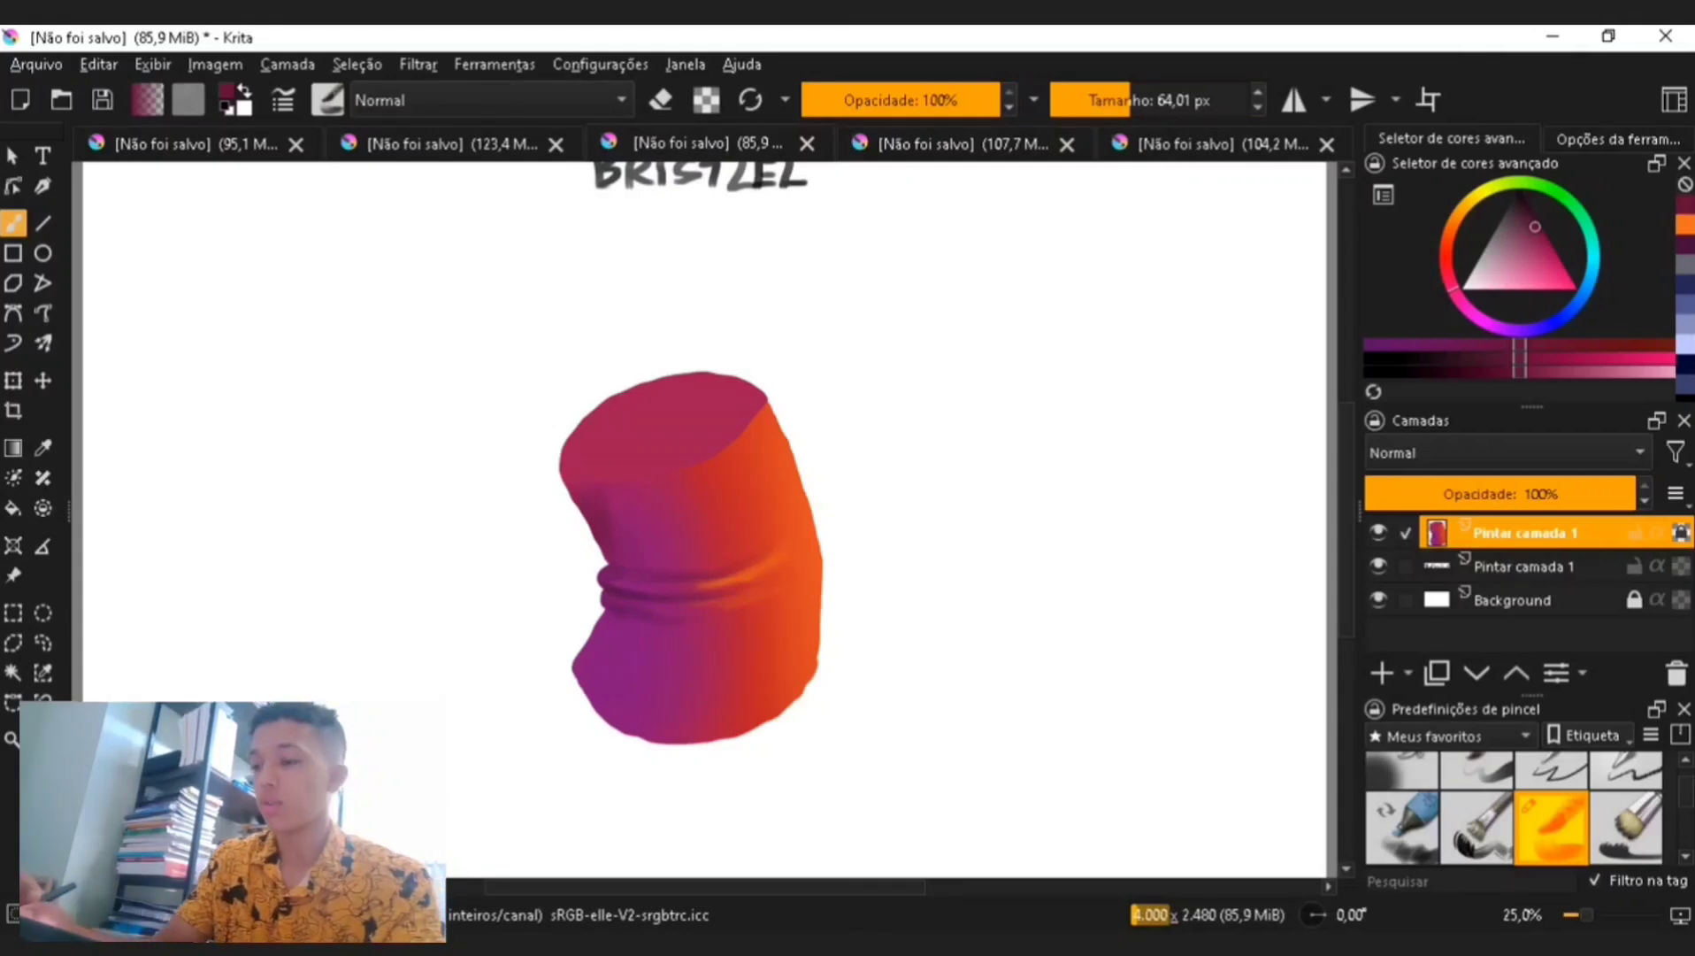
- Sample the orange at the right edge, pick a lighter orange, set the brush to about 77 px and brush up the right edge
click(1142, 86)
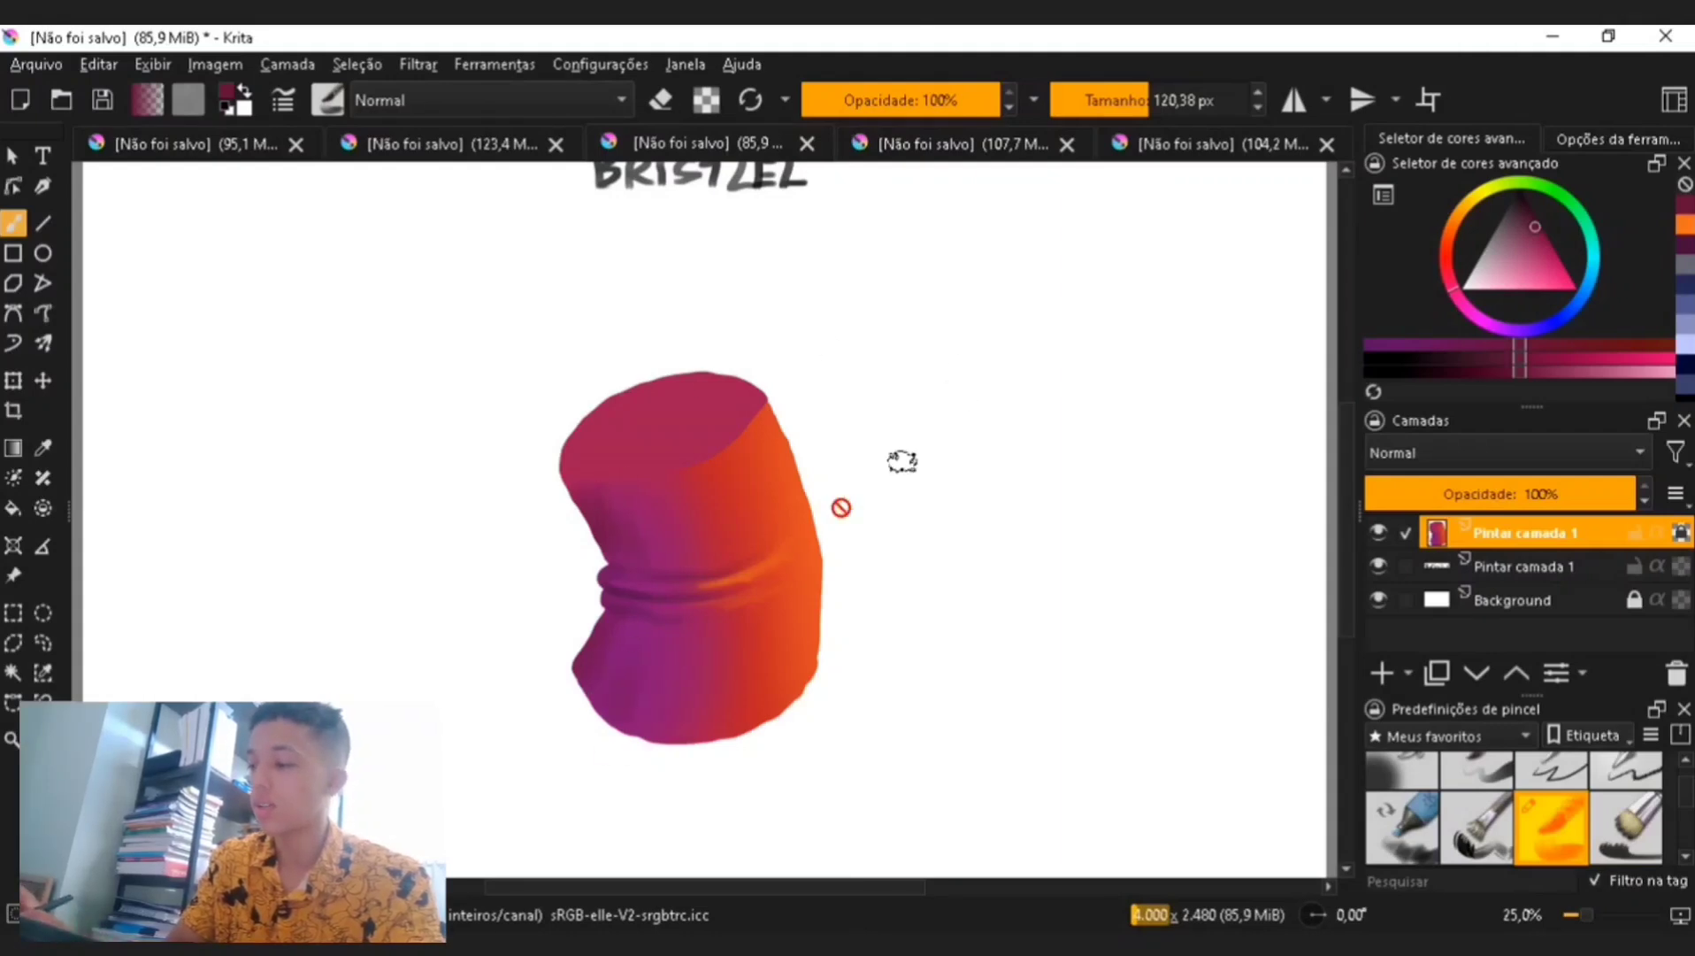
key(p)
click(799, 529)
key(b)
click(1453, 220)
click(1544, 289)
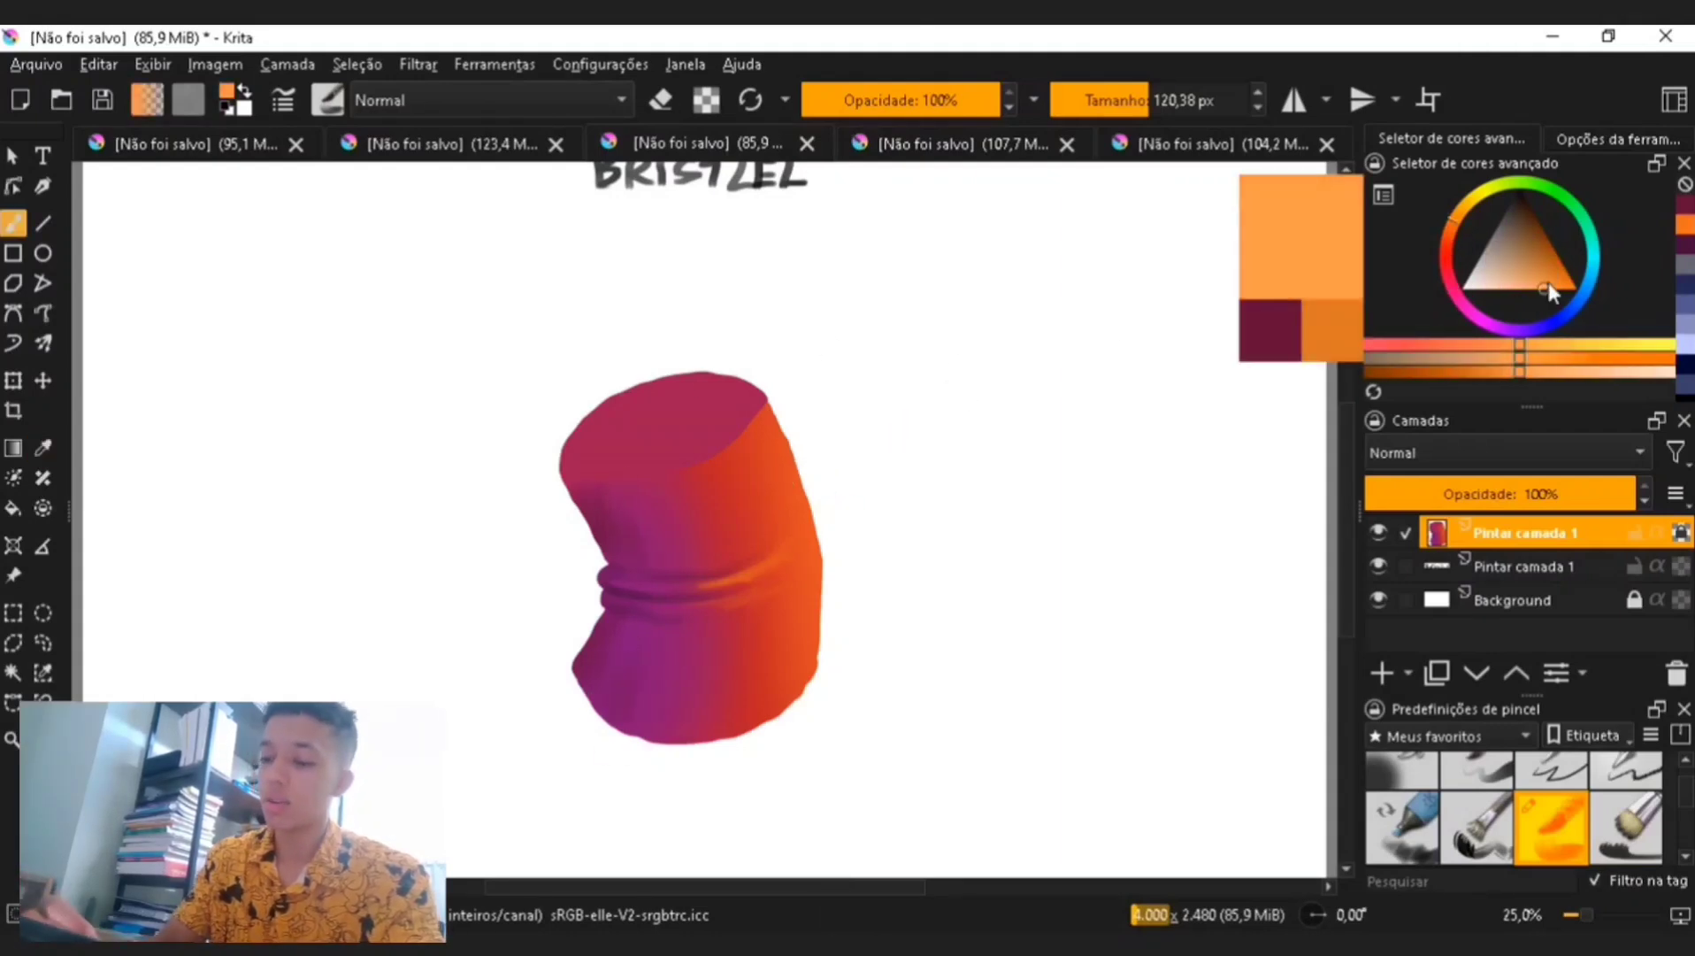
click(1136, 100)
drag(819, 676, 819, 495)
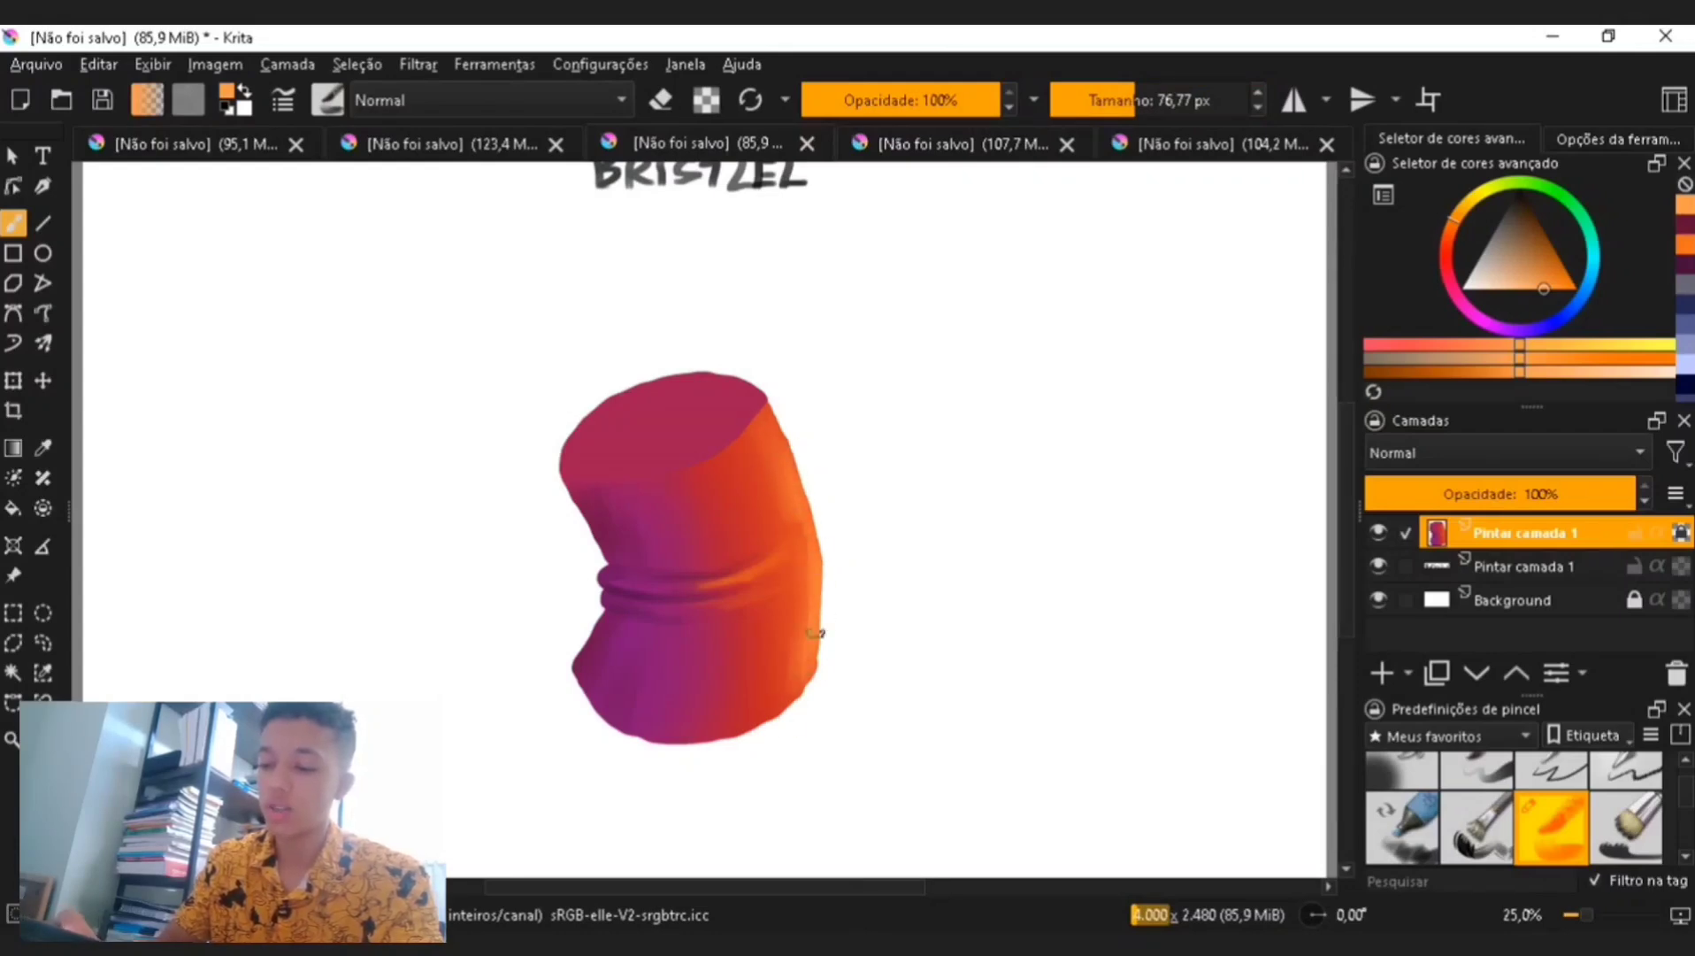
- Sample the purple near the shape's lower left, pick a dark wine shade and set the brush to about 34 px
key(ctrl+minus)
key(ctrl+minus)
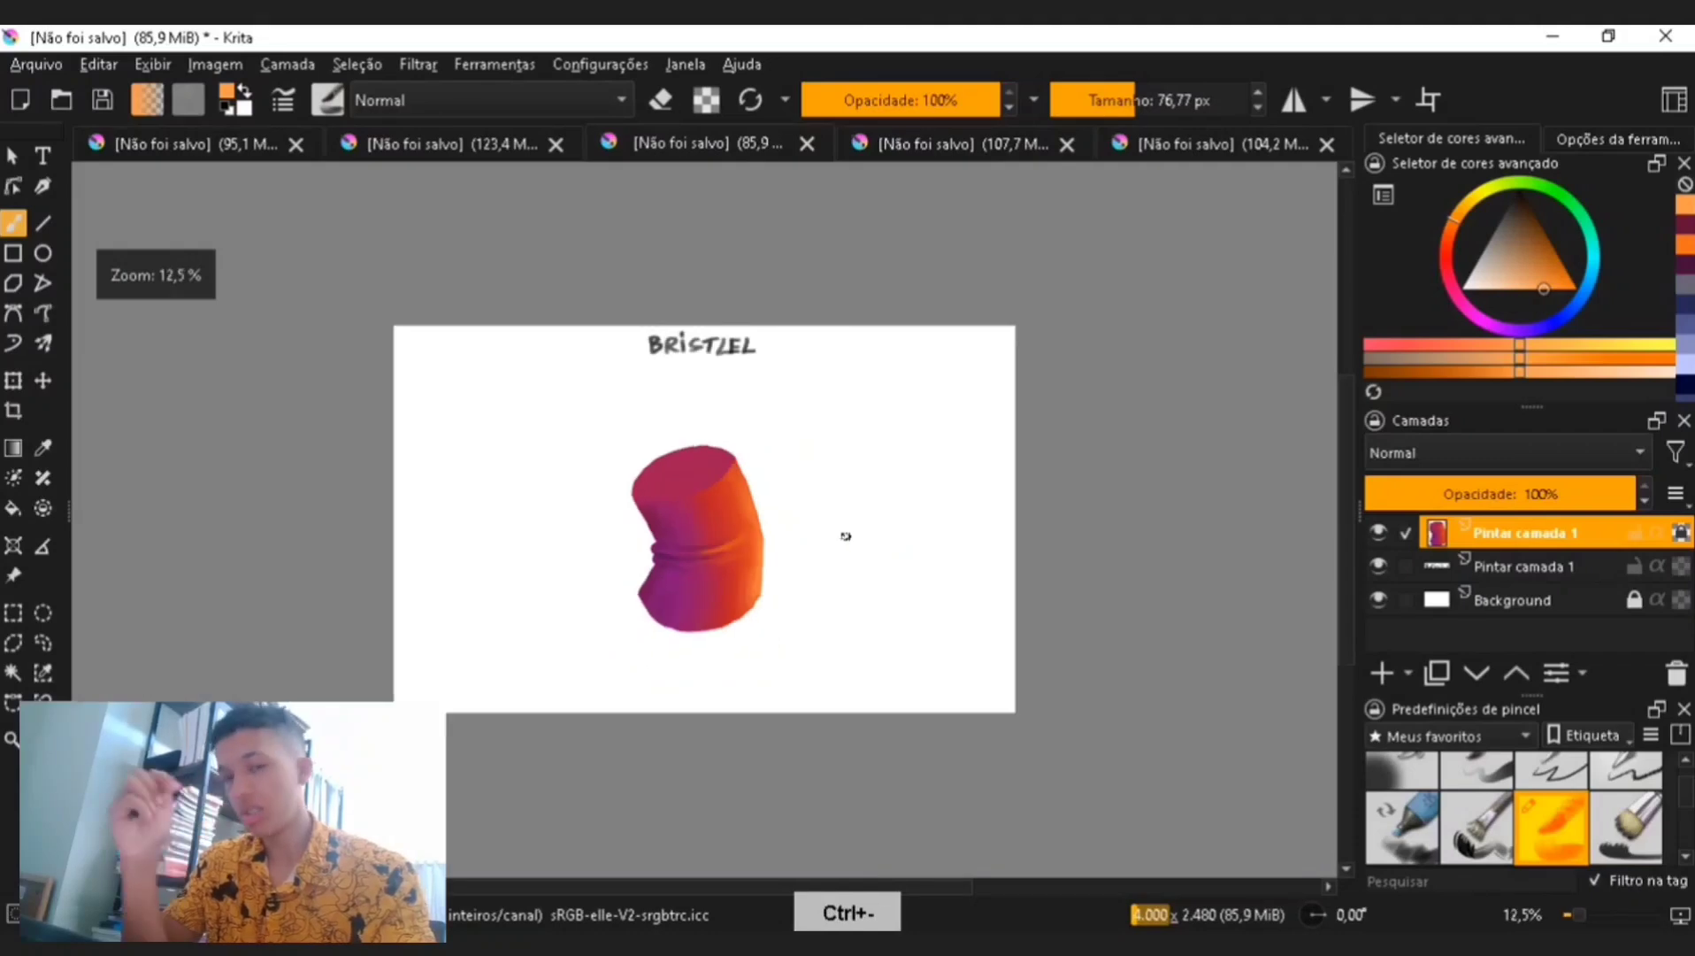
key(ctrl+plus)
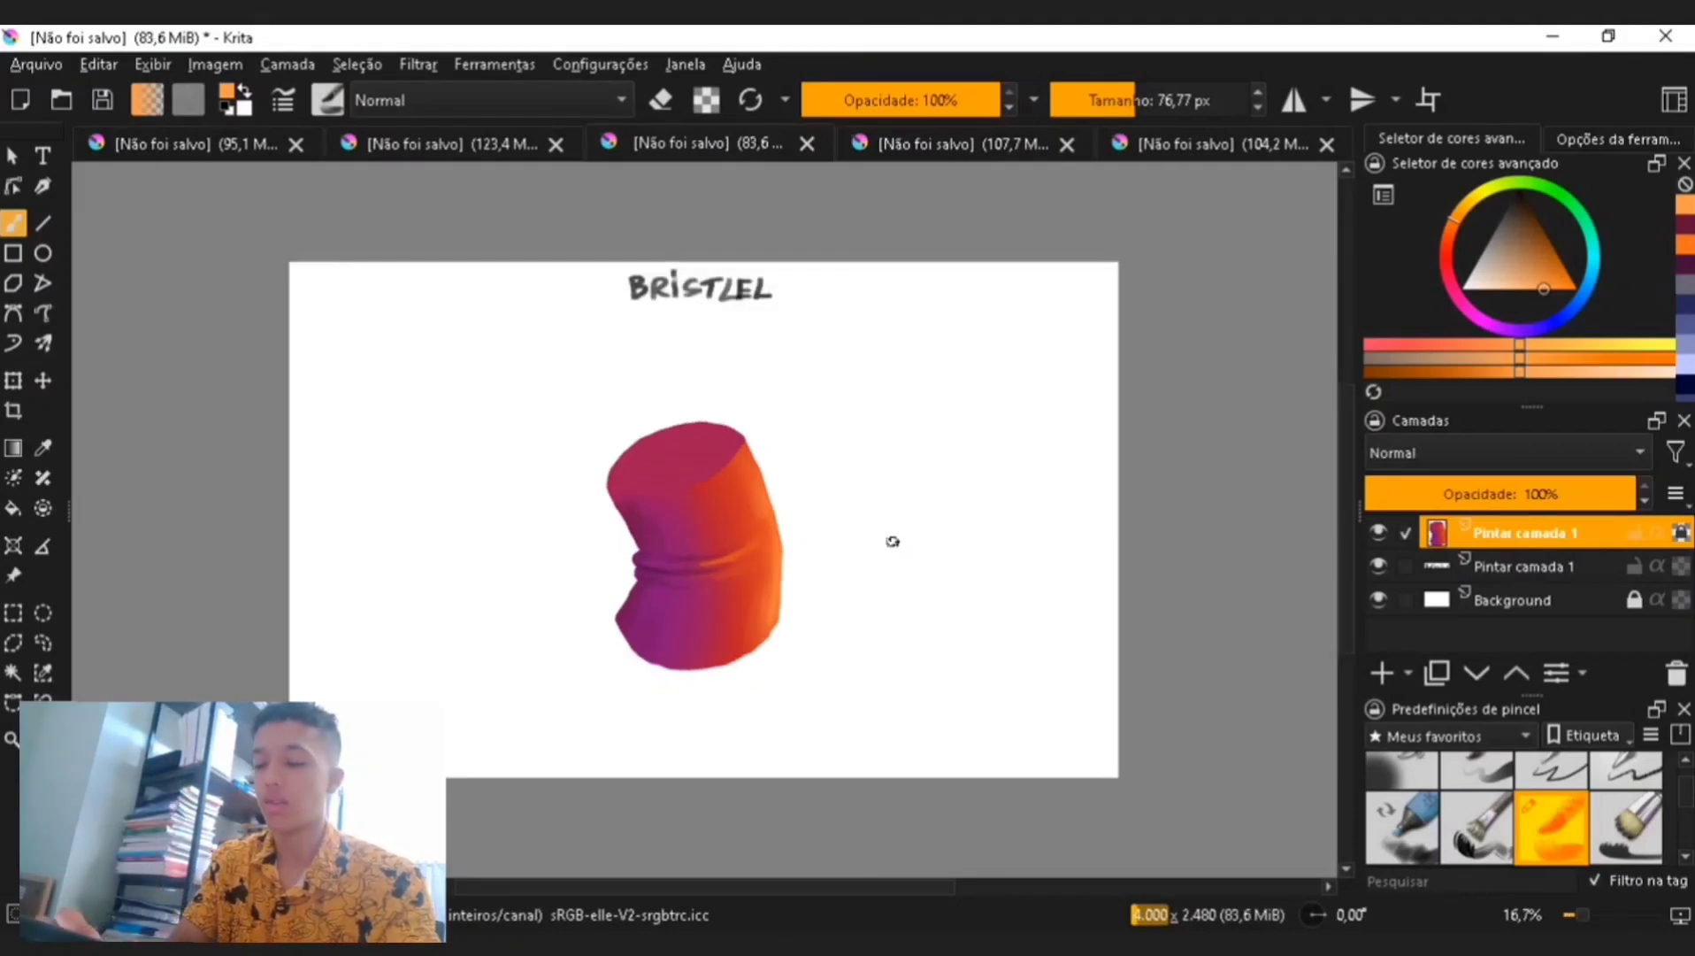
key(ctrl+plus)
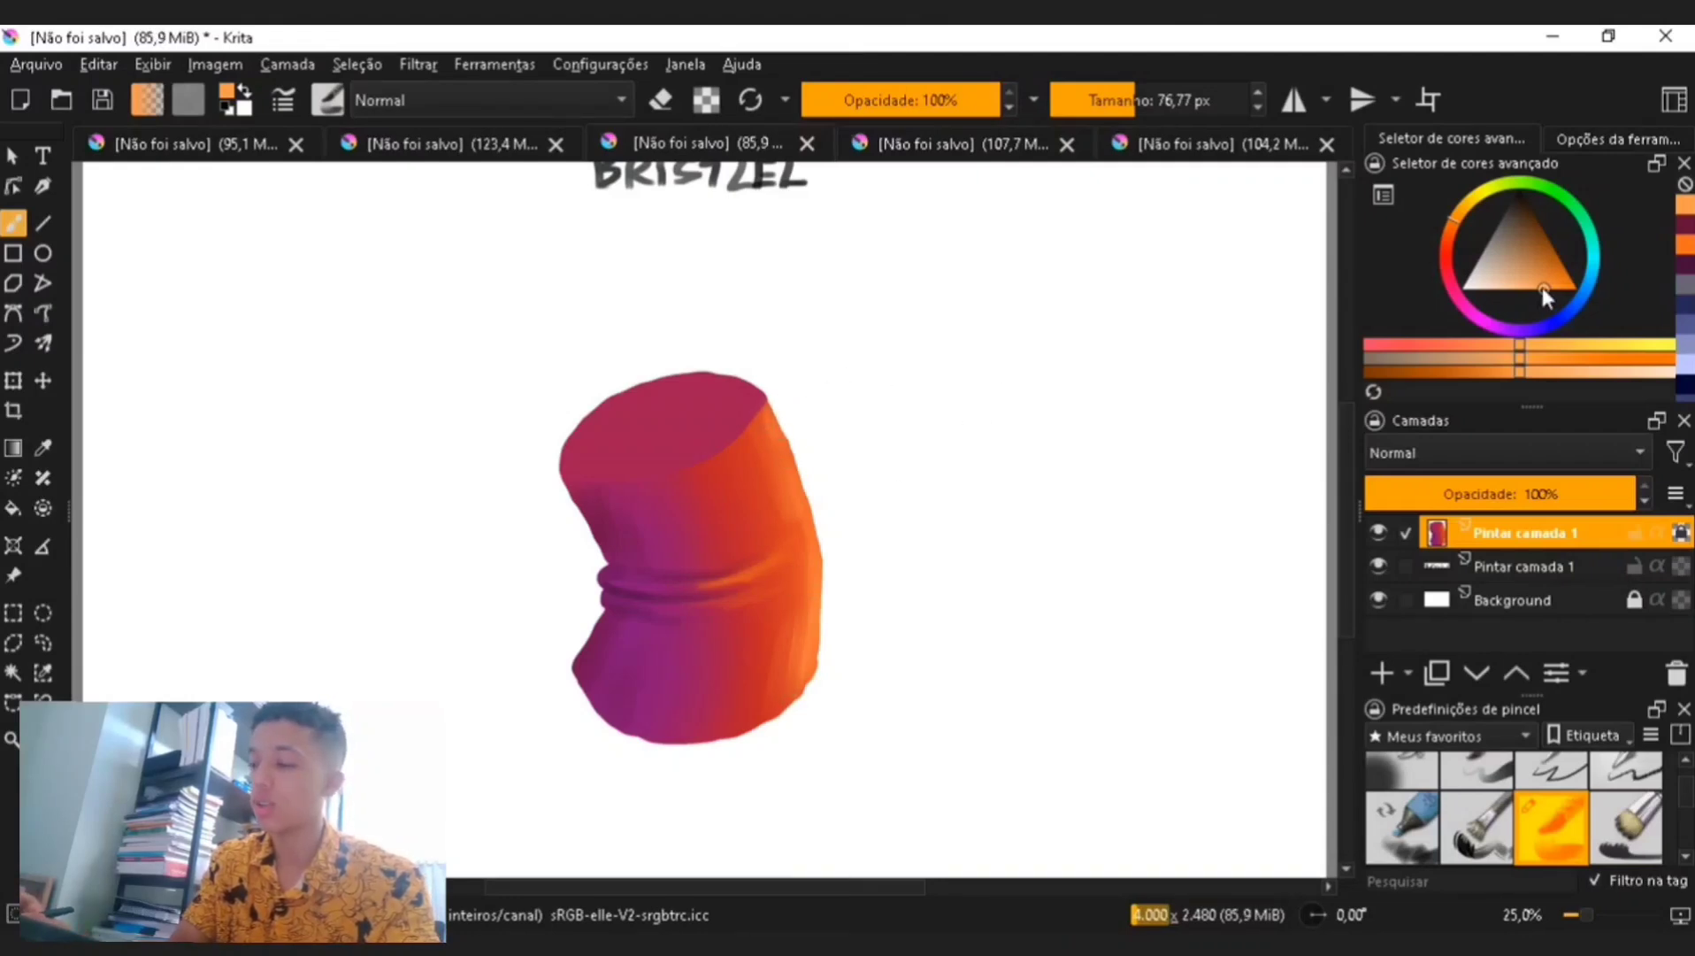
click(1461, 219)
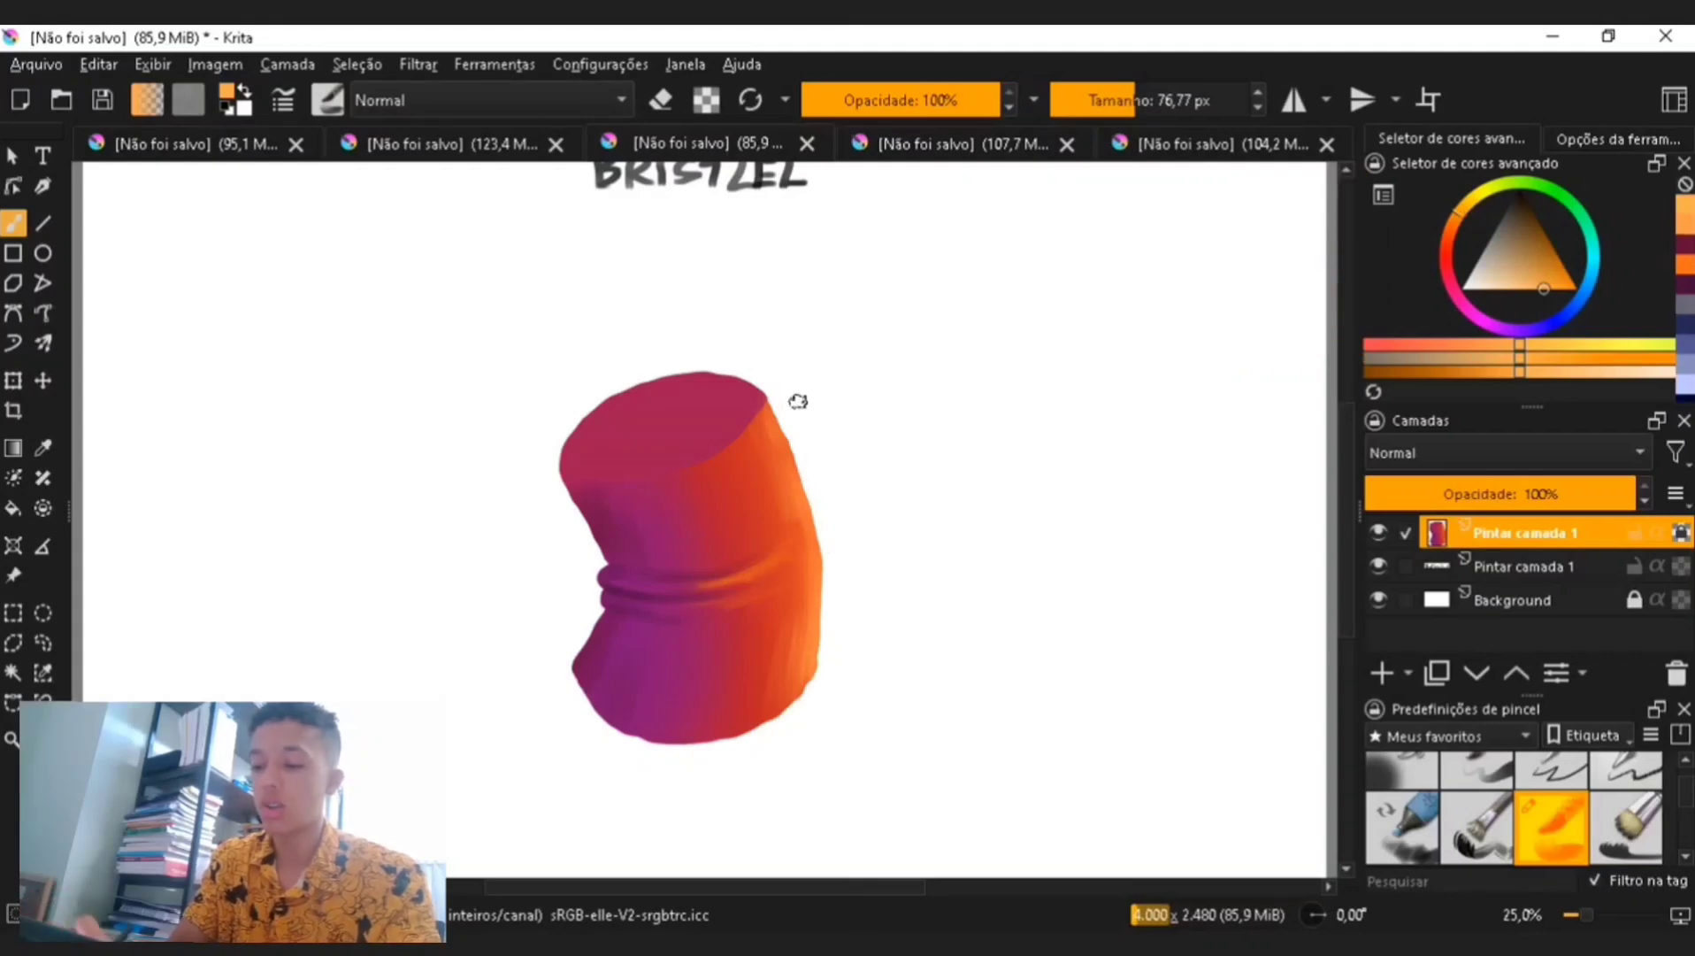
key(p)
click(588, 644)
key(b)
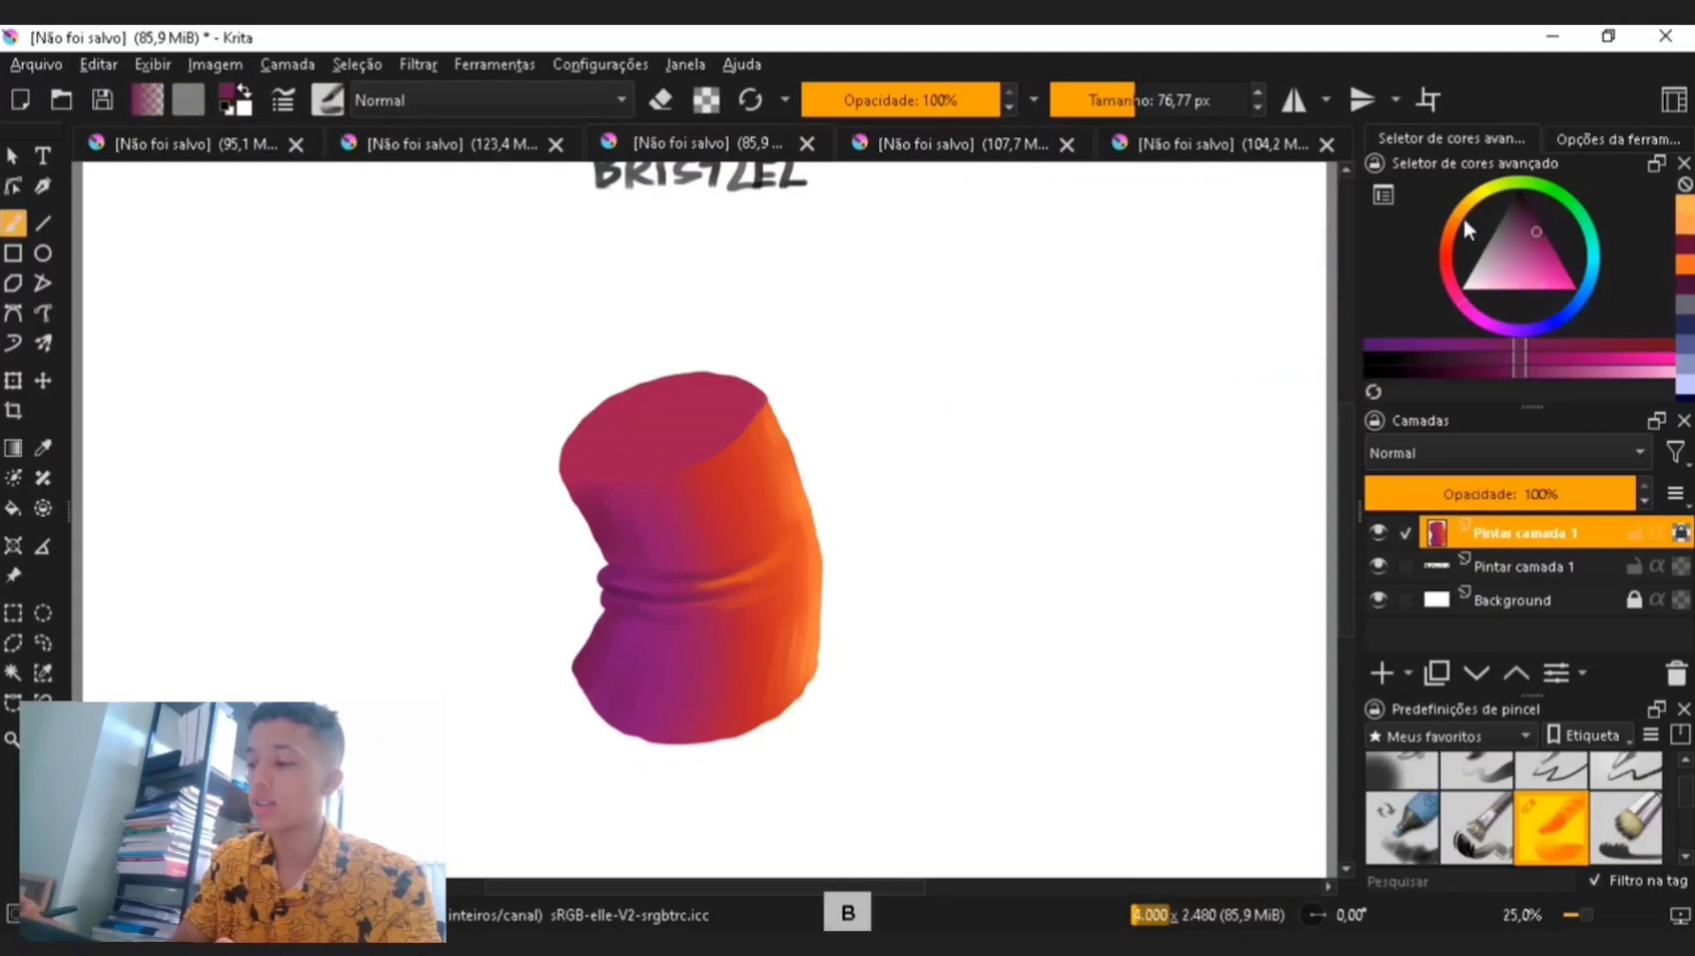
click(1455, 282)
click(1543, 199)
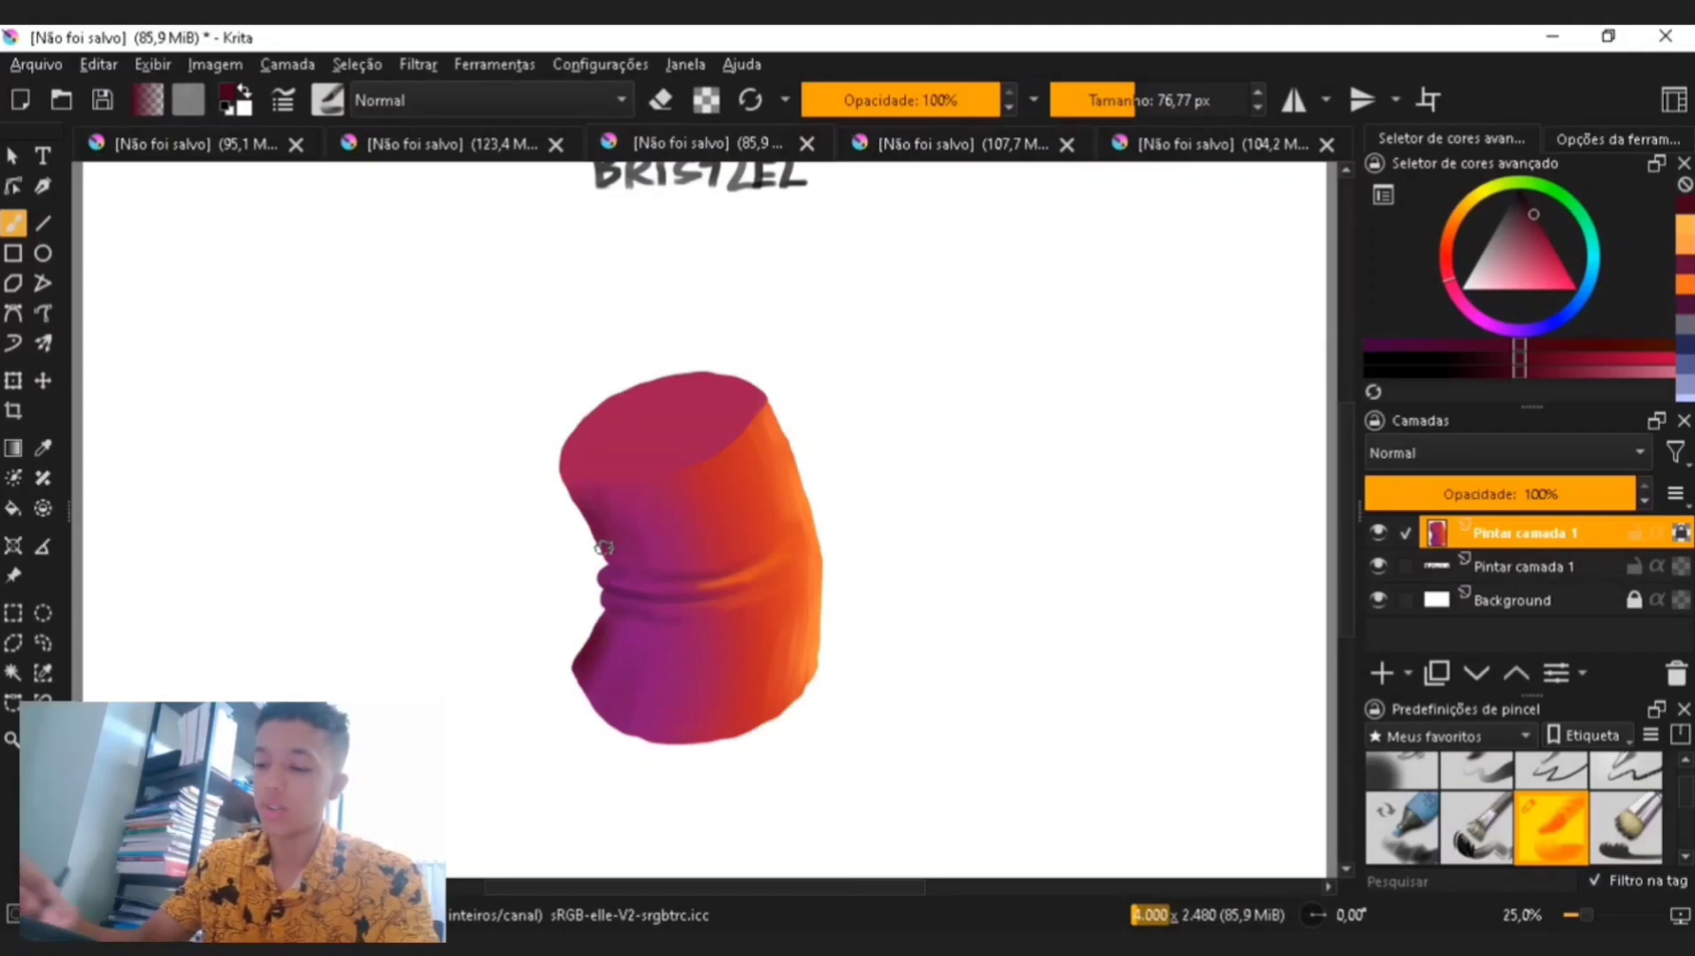
drag(1133, 102, 1115, 102)
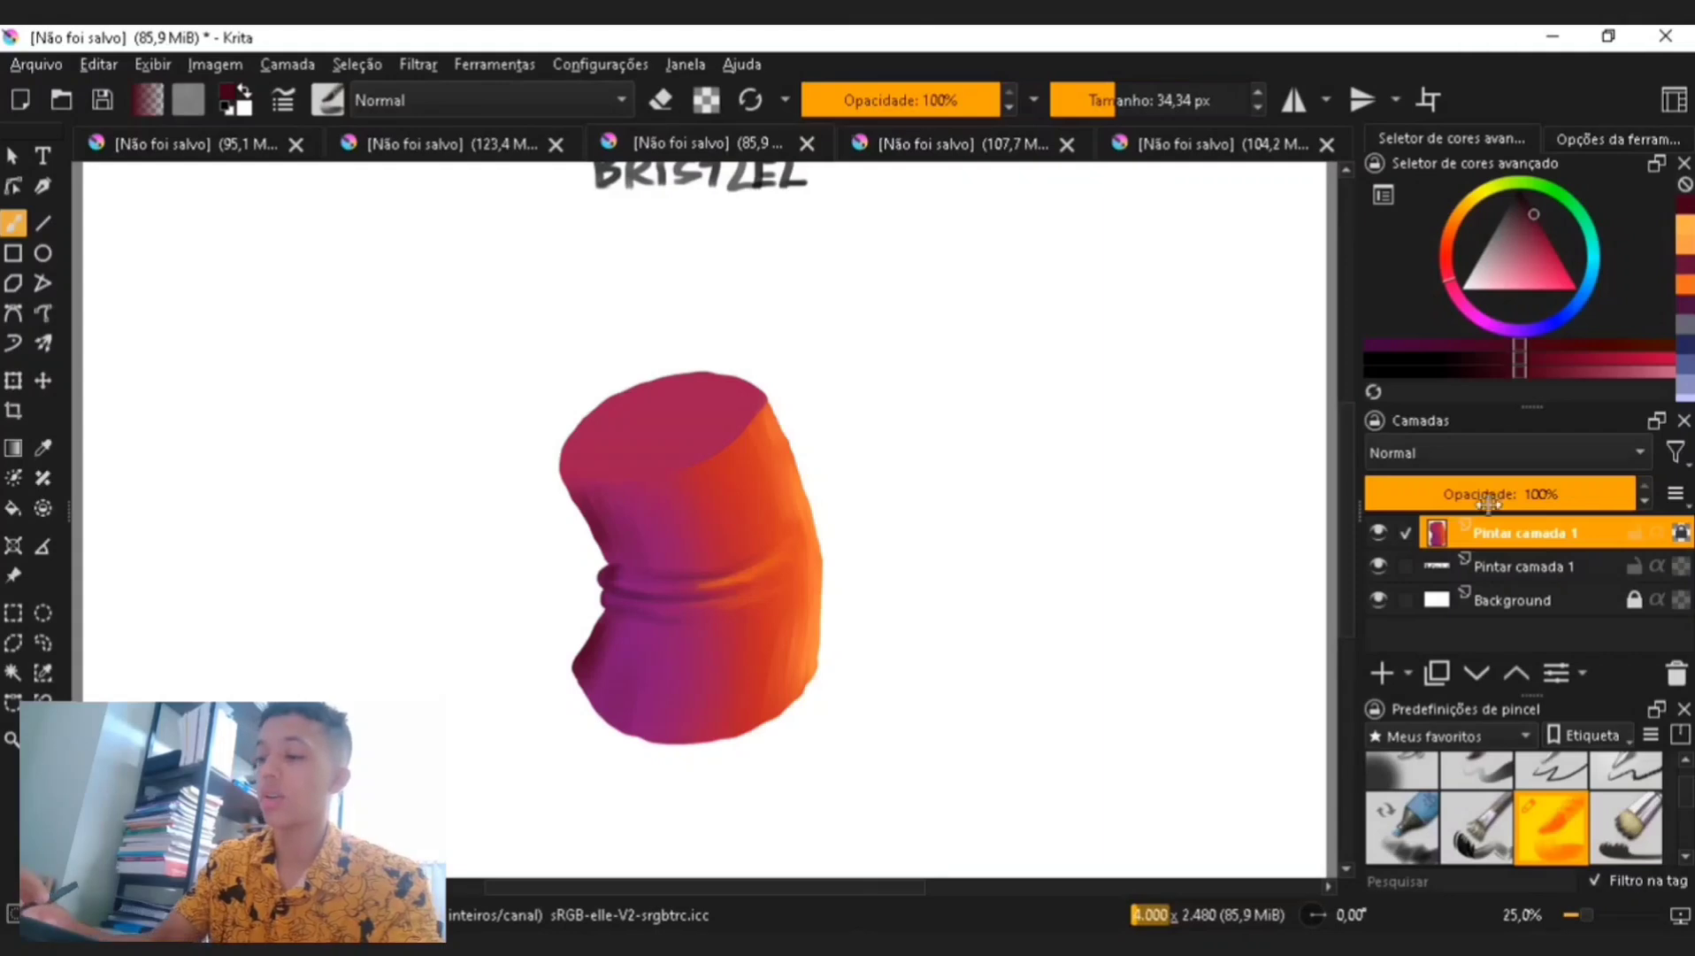
- Add a new paint layer, set the brush to about 73 px and dab a small wine-coloured patch beside the shape, undoing the last stroke
click(1382, 672)
drag(1115, 100, 1135, 100)
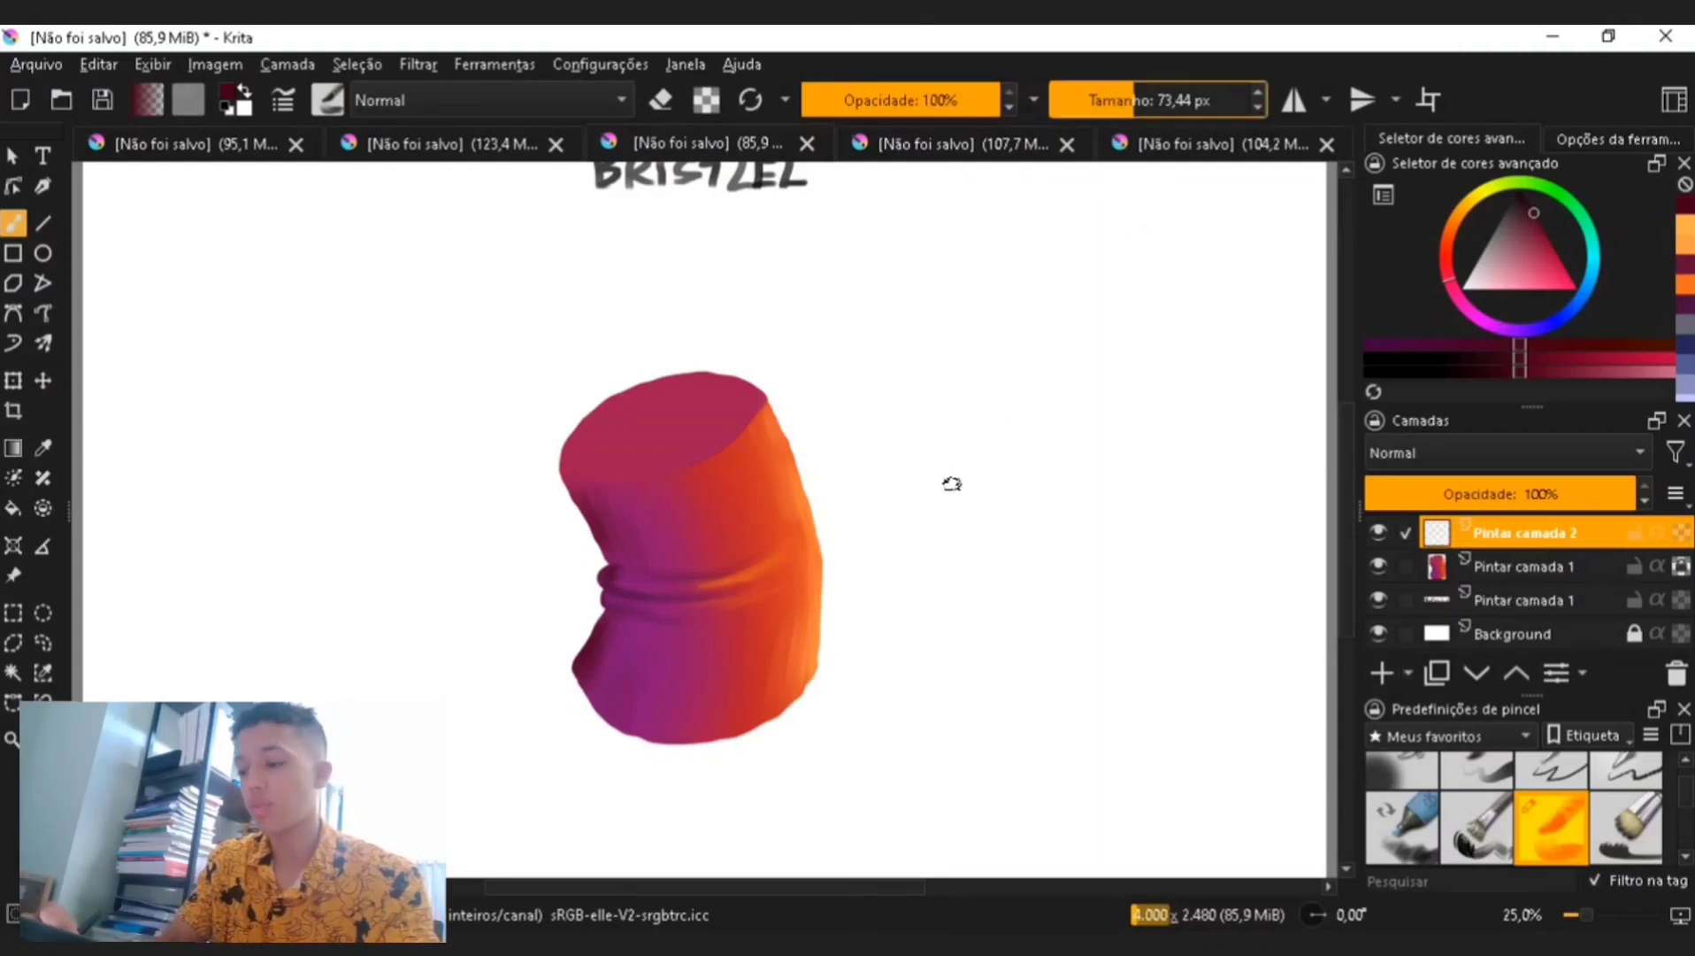
mouse_move(945, 494)
mouse_down()
mouse_move(972, 429)
mouse_move(1029, 464)
mouse_move(992, 522)
mouse_move(955, 493)
mouse_move(1001, 436)
mouse_move(984, 503)
mouse_up()
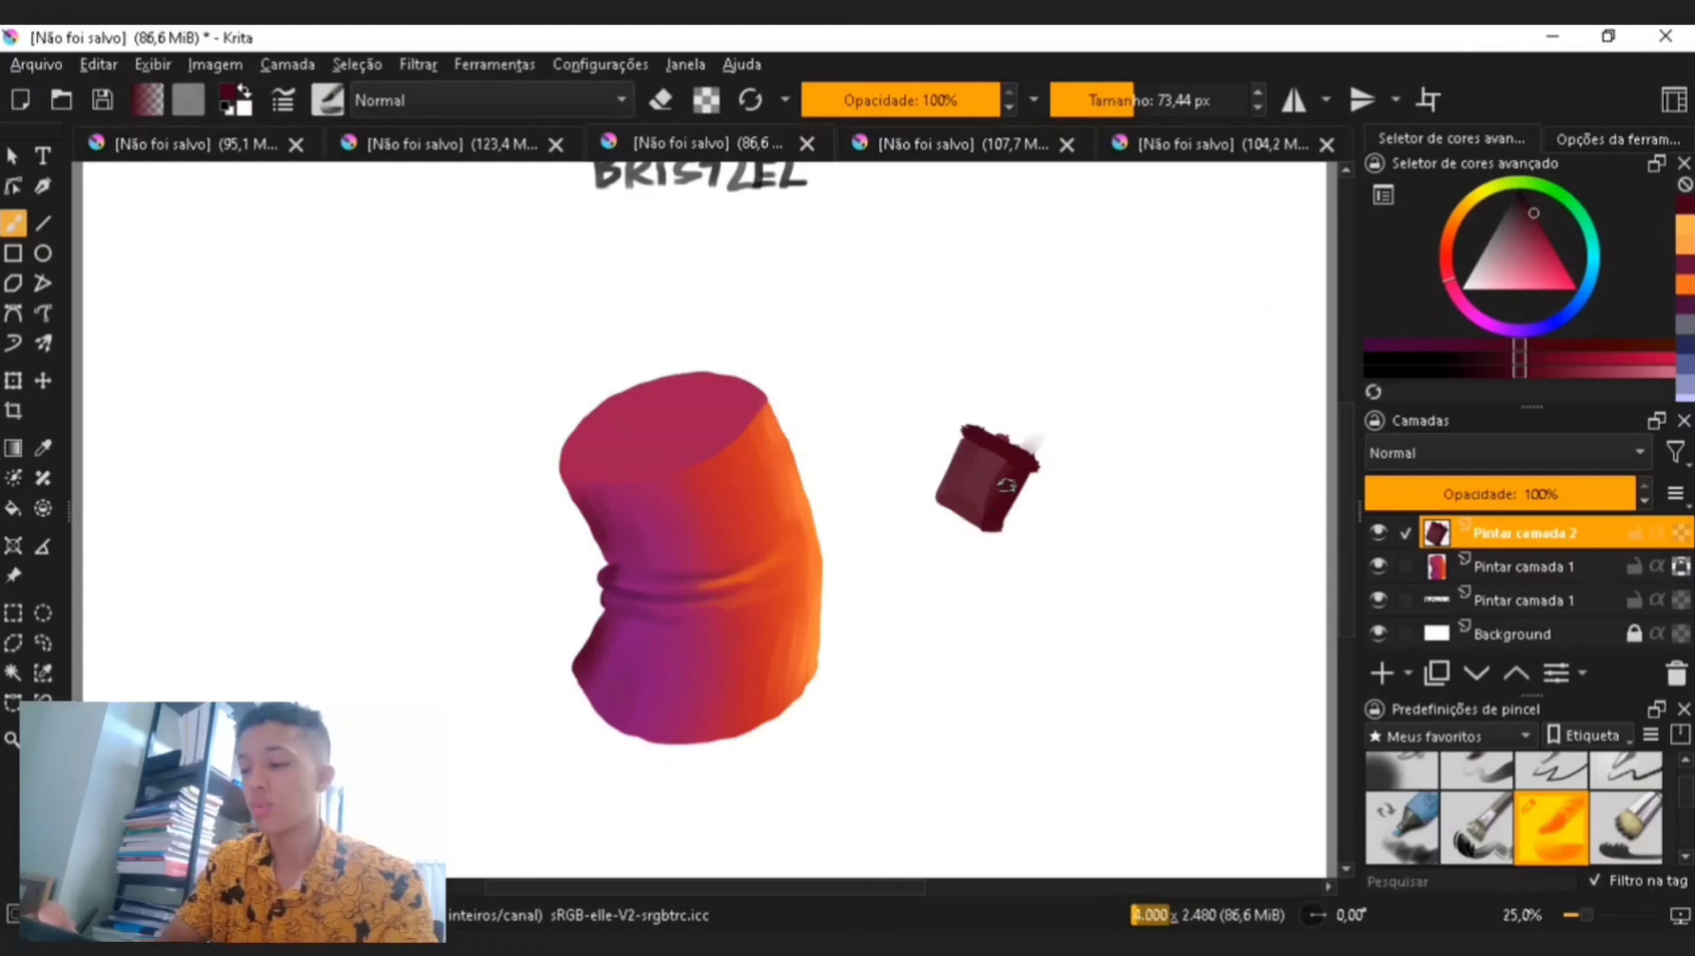
drag(986, 485, 999, 451)
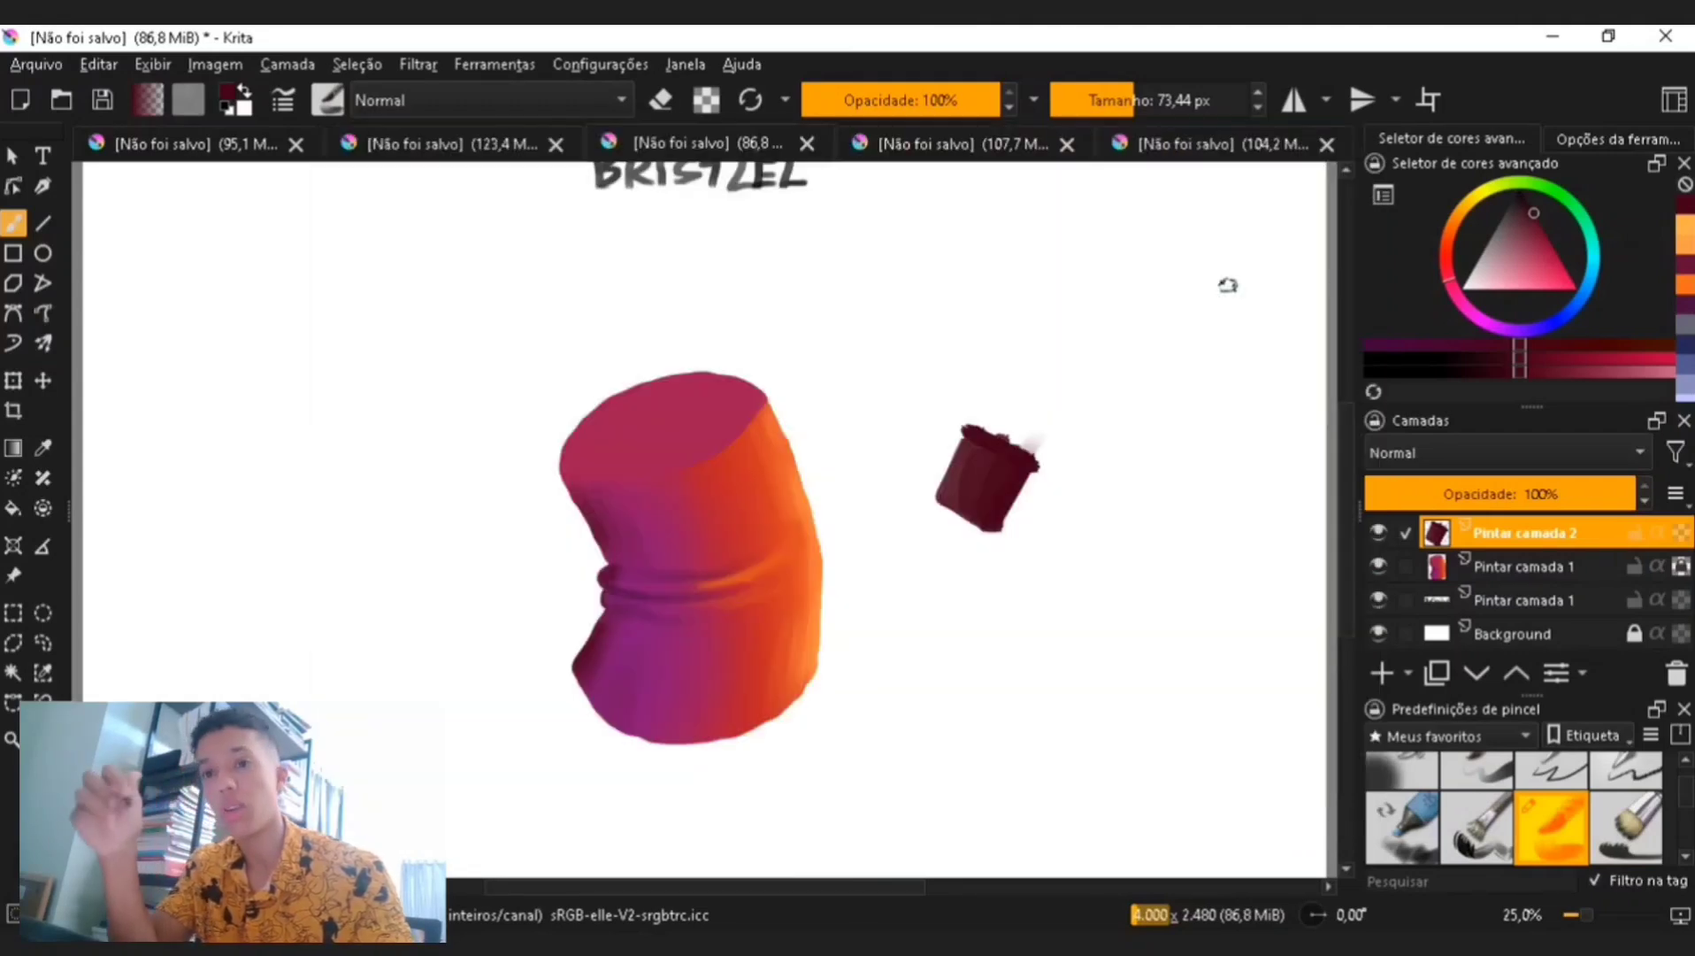
key(ctrl+z)
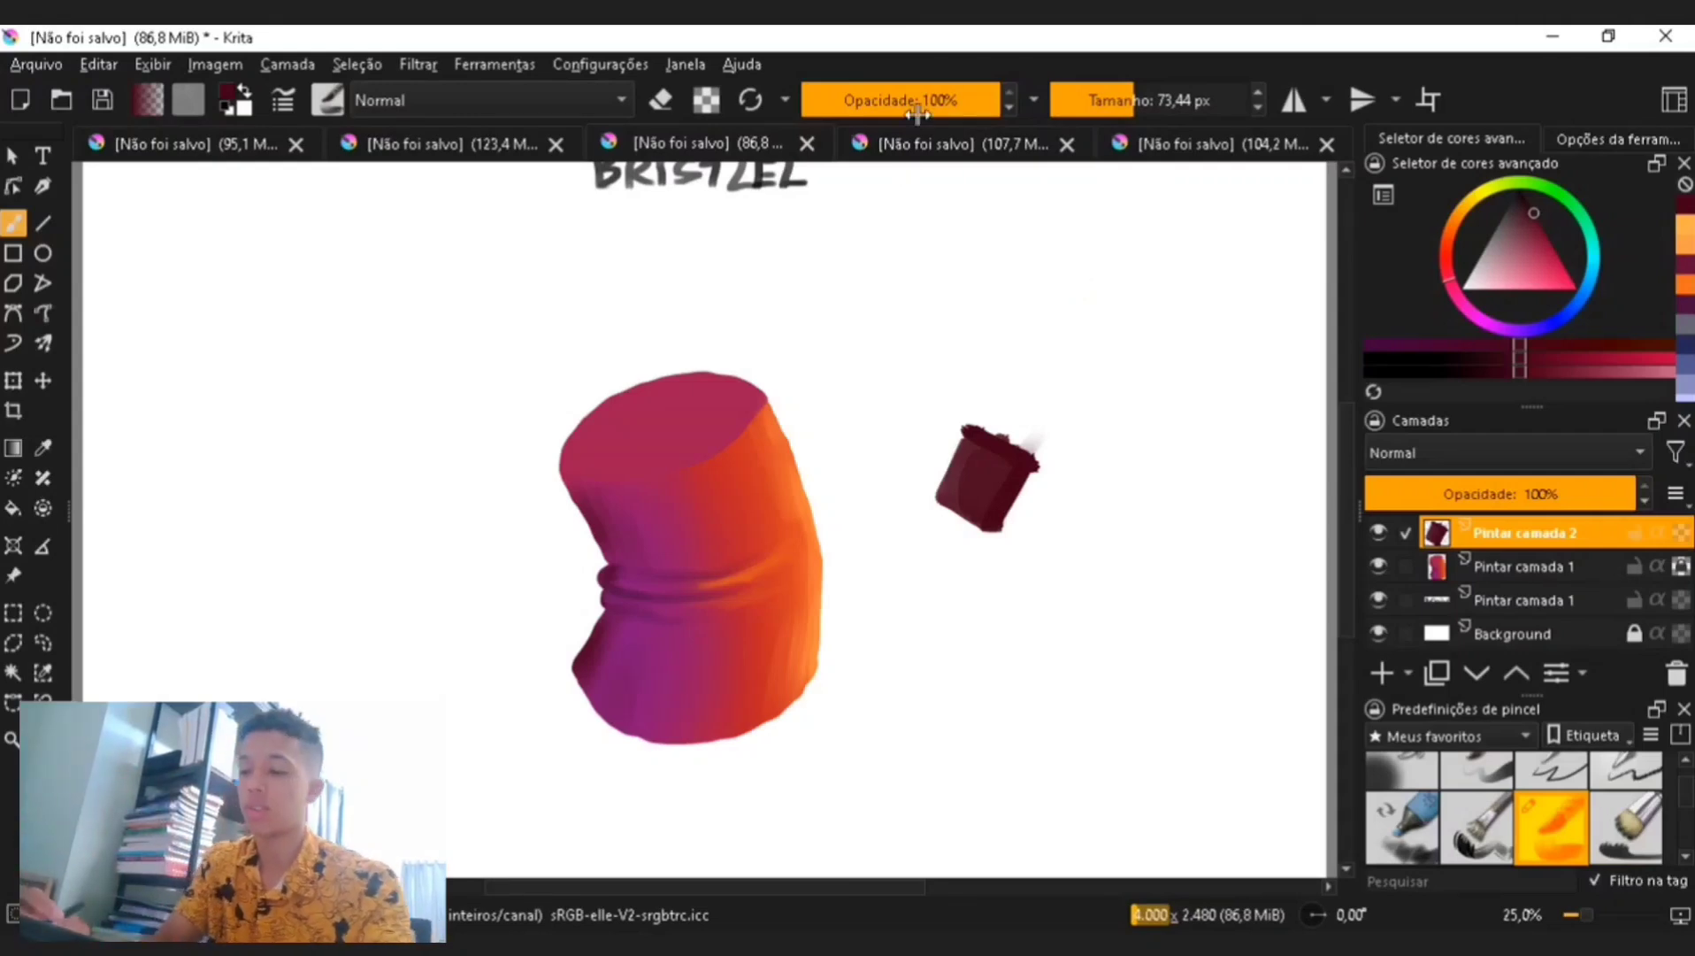
- Set the teal brush to about 134 px and paint two soft strokes in the canvas's upper area
key(ctrl+plus)
key(ctrl+plus)
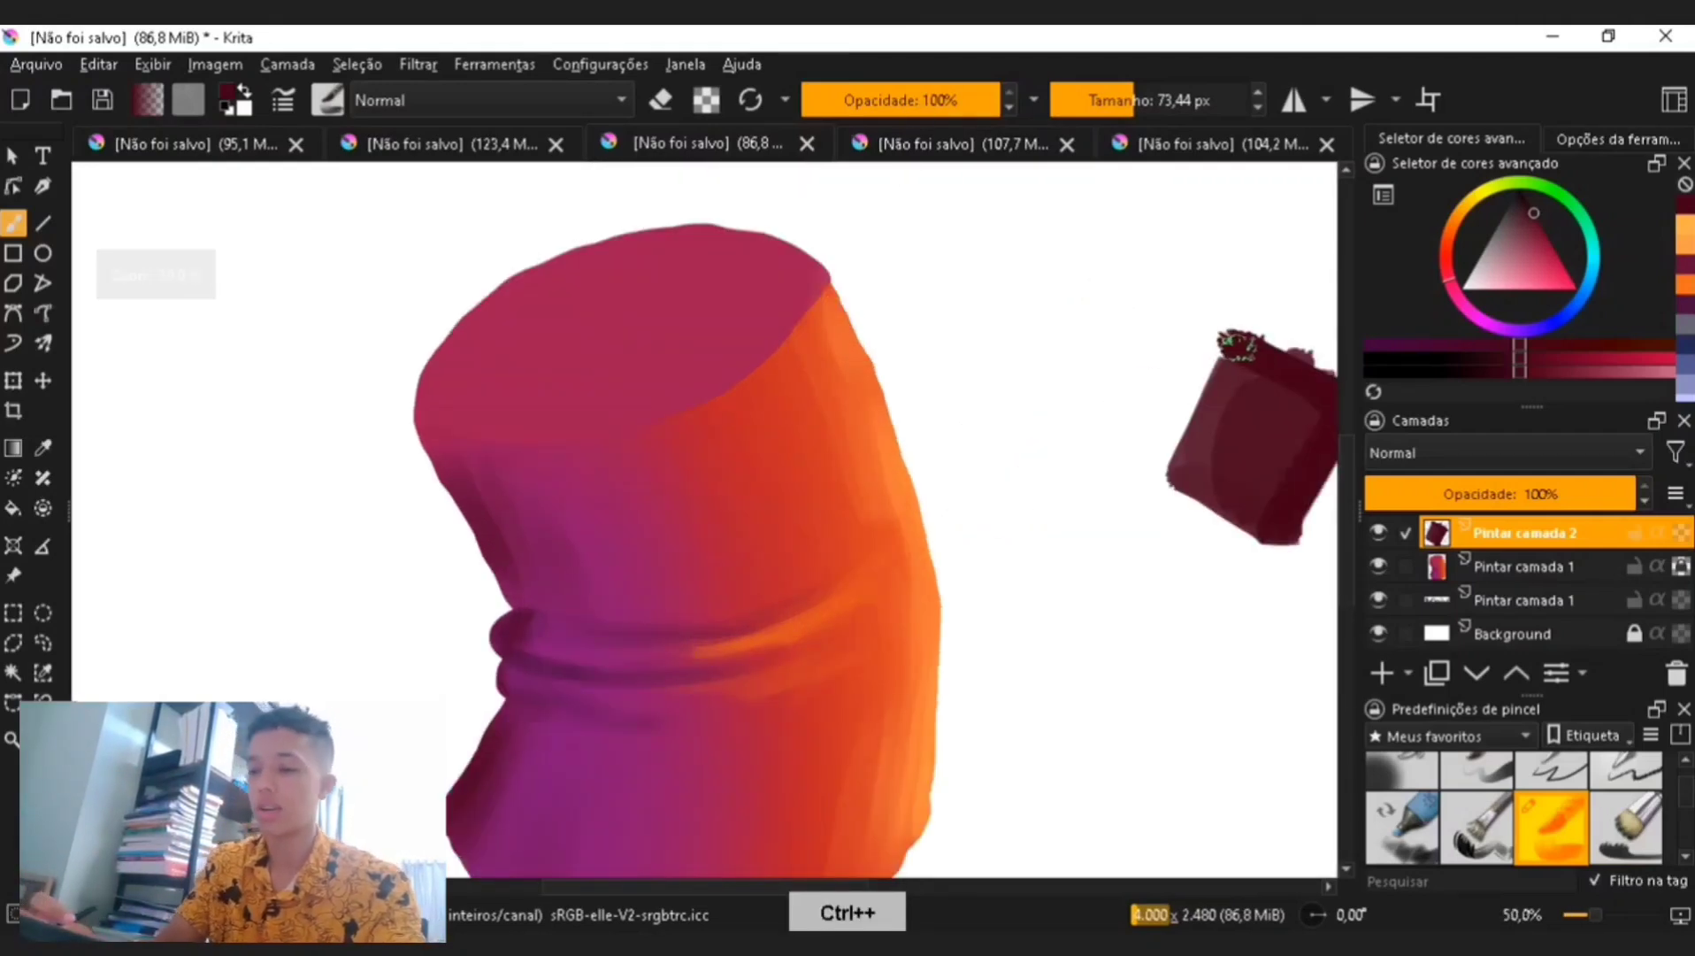
key(ctrl+minus)
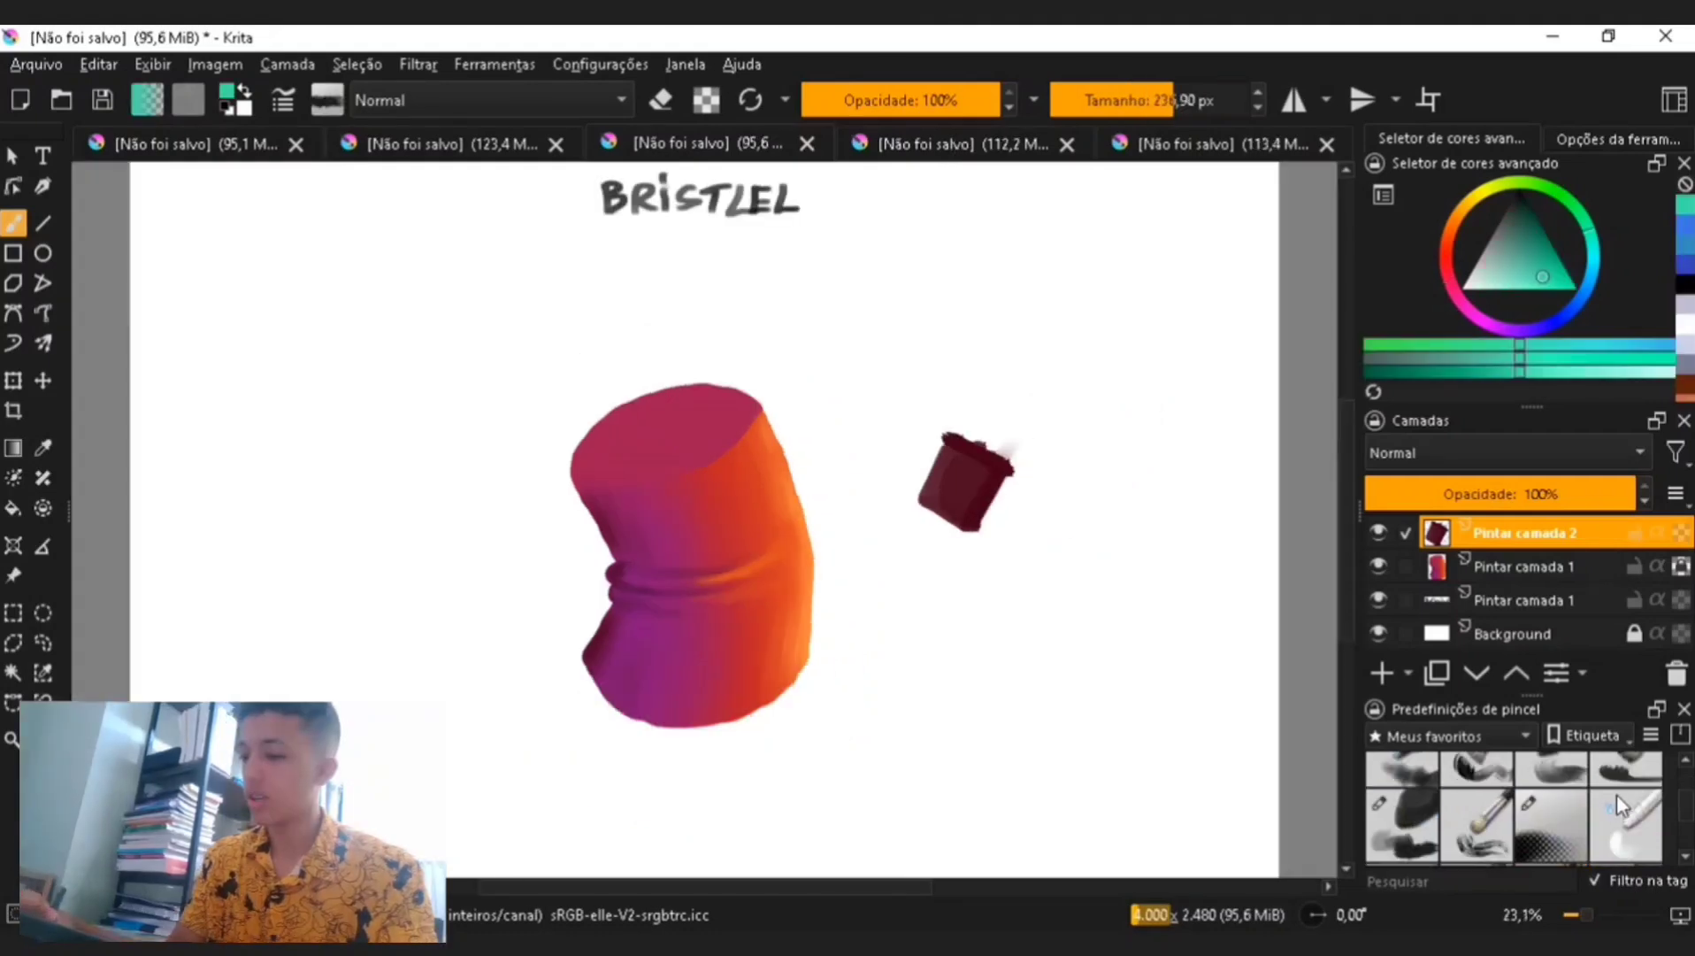
click(1163, 99)
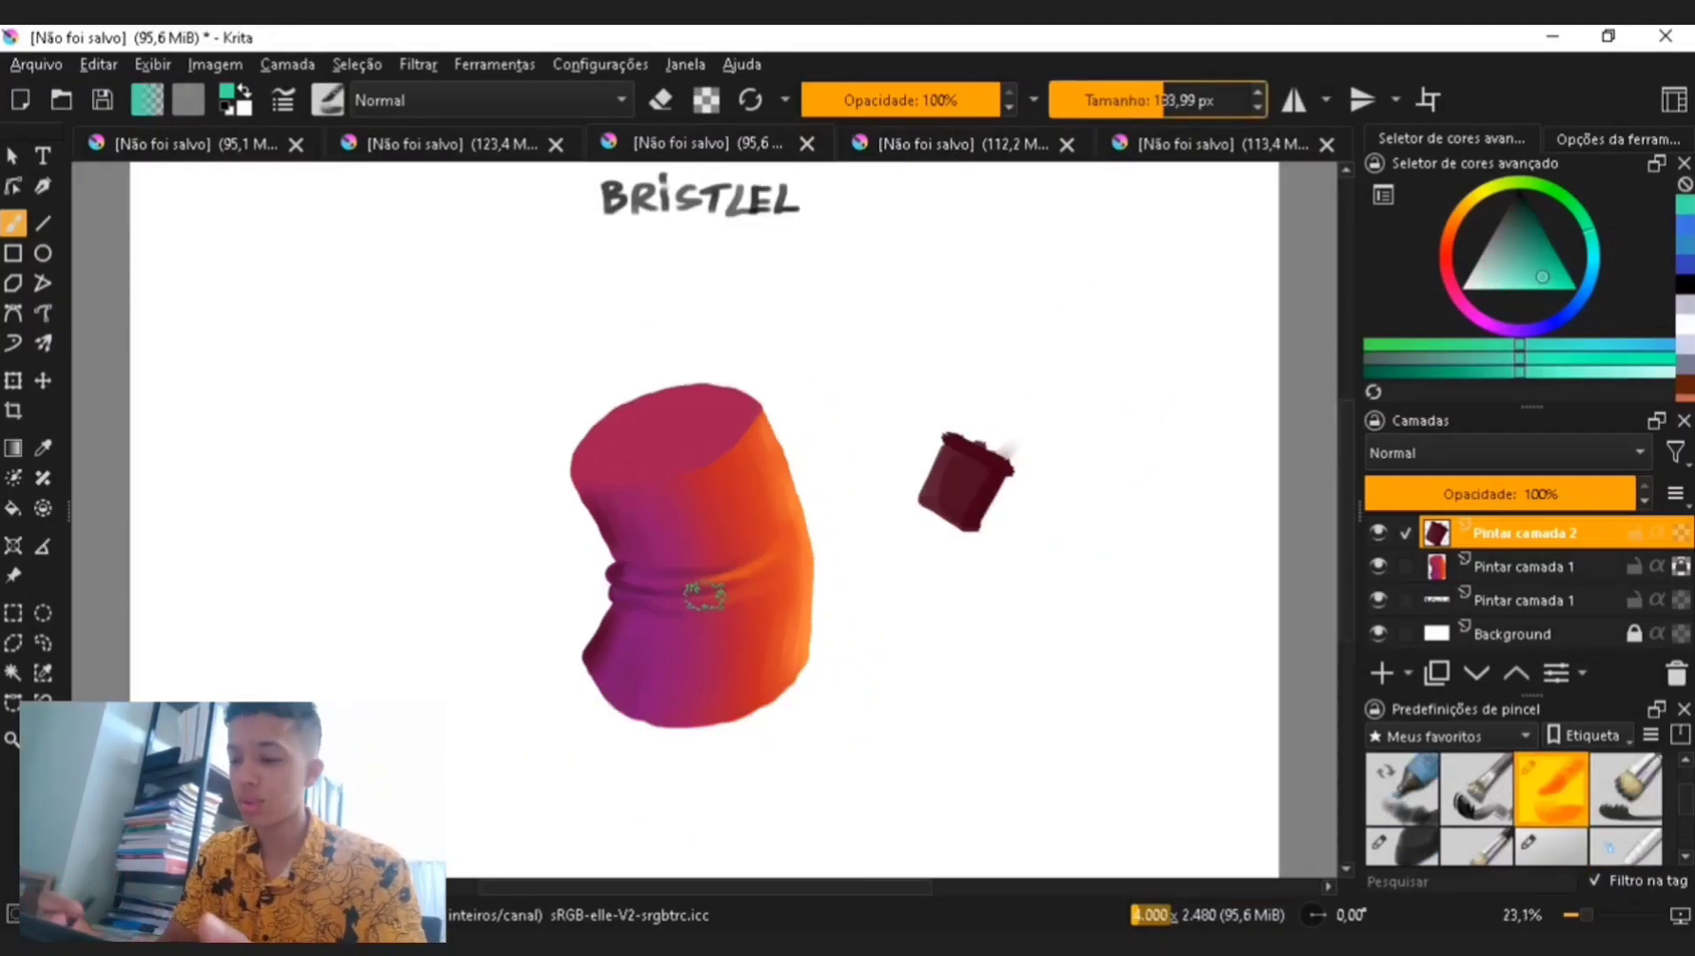
drag(309, 447, 495, 310)
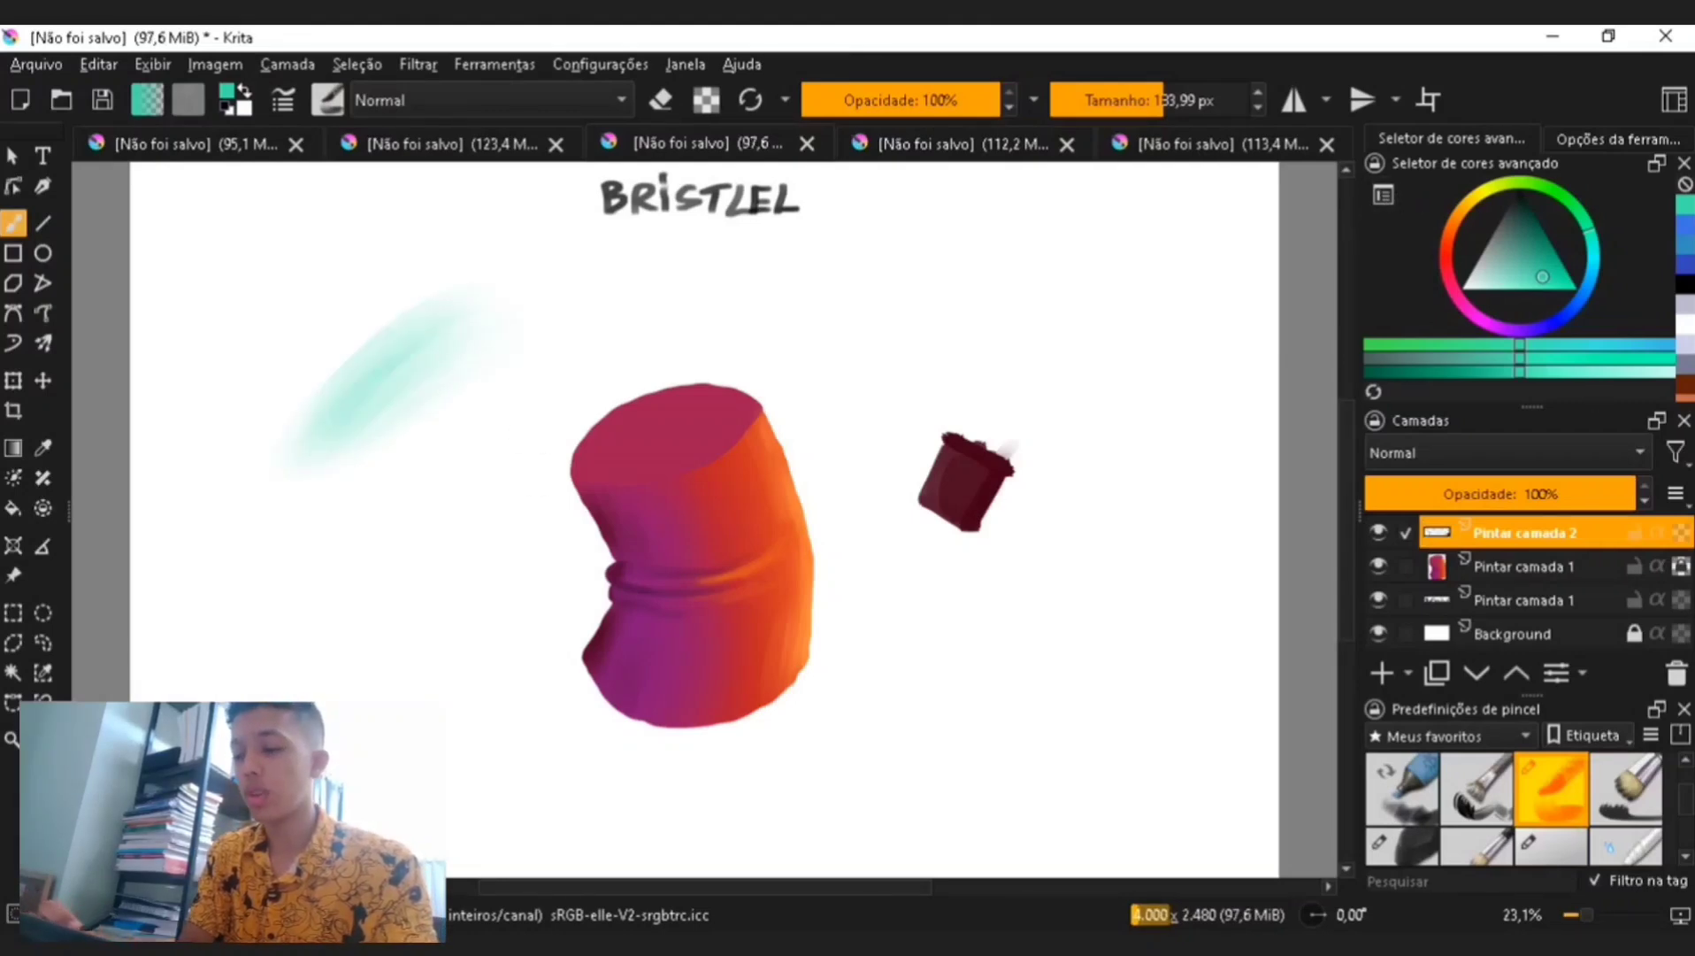
mouse_move(928, 368)
mouse_down()
mouse_move(1022, 318)
mouse_move(946, 370)
mouse_move(1026, 362)
mouse_up()
- Set the brush to about 61 px and paint several diagonal teal strokes to the lower right of the shape
click(1121, 100)
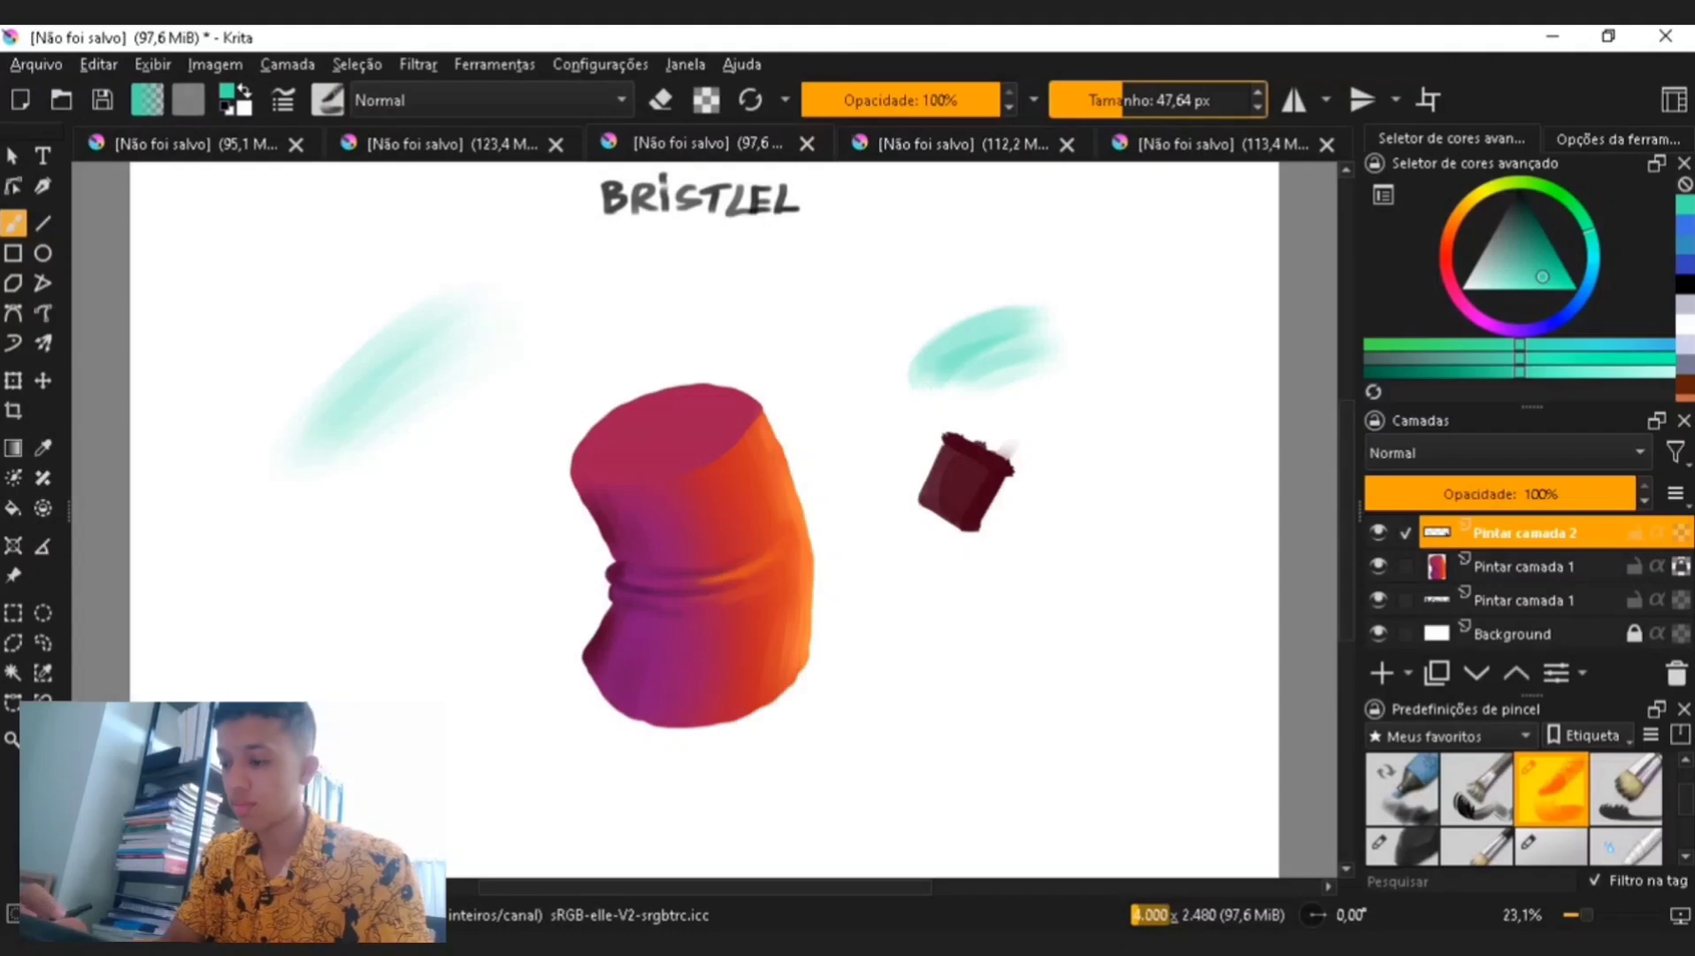
click(1155, 100)
drag(1049, 531, 1102, 412)
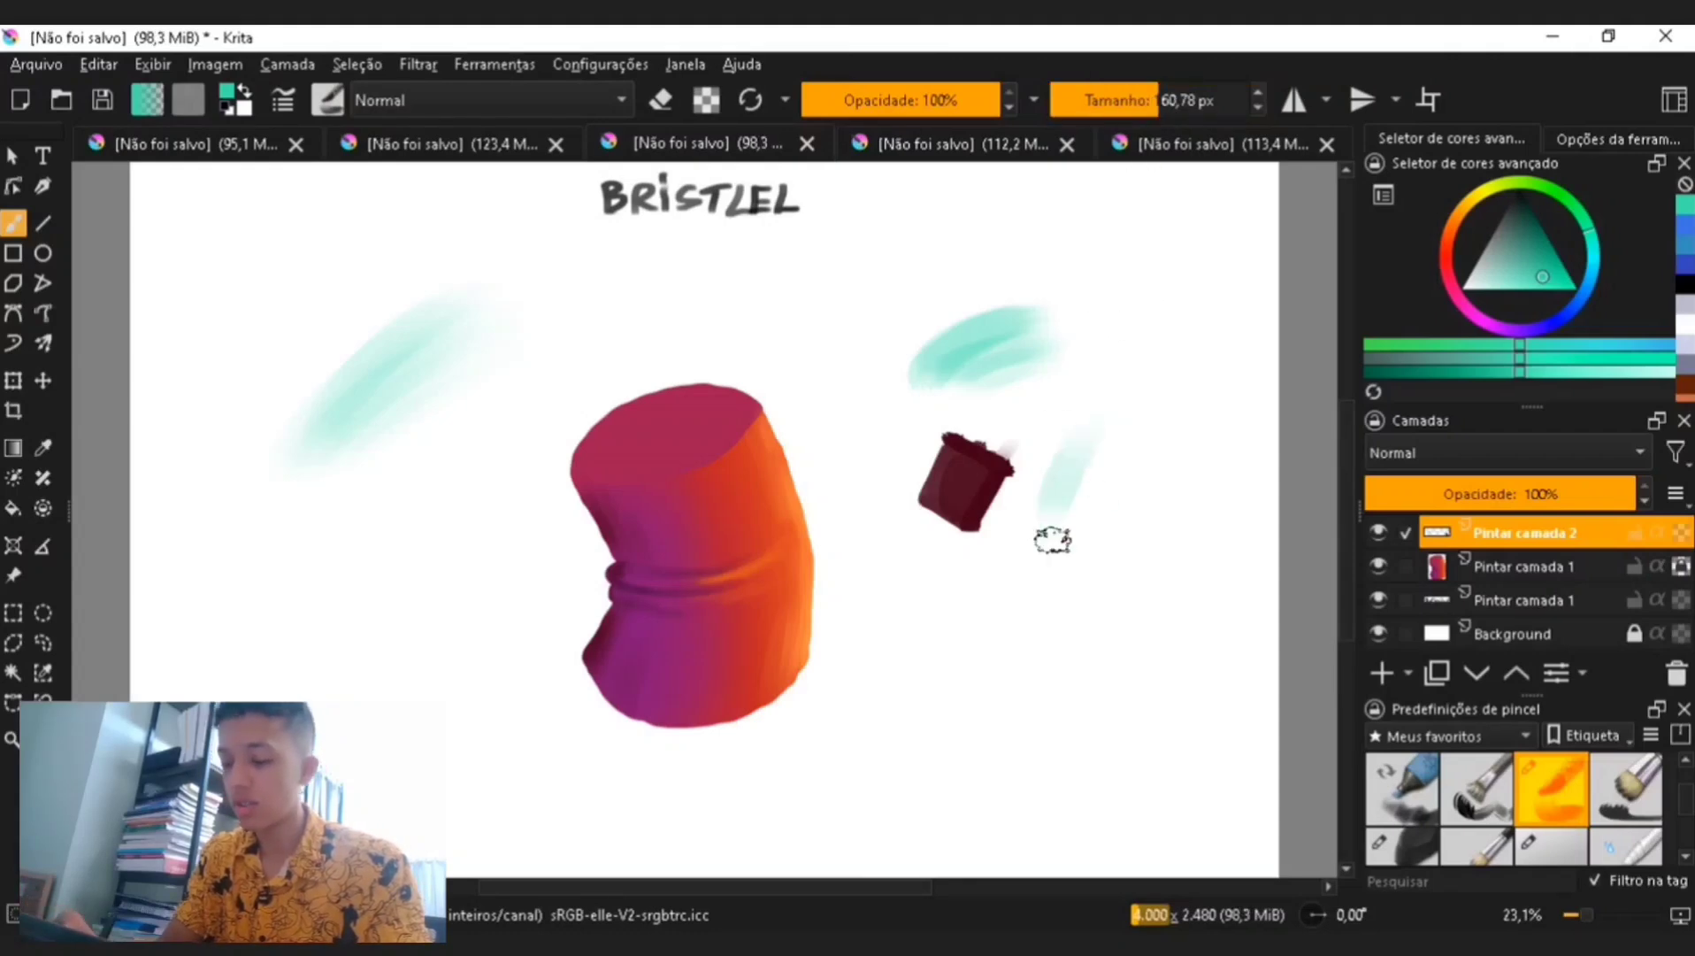
drag(882, 748, 1028, 566)
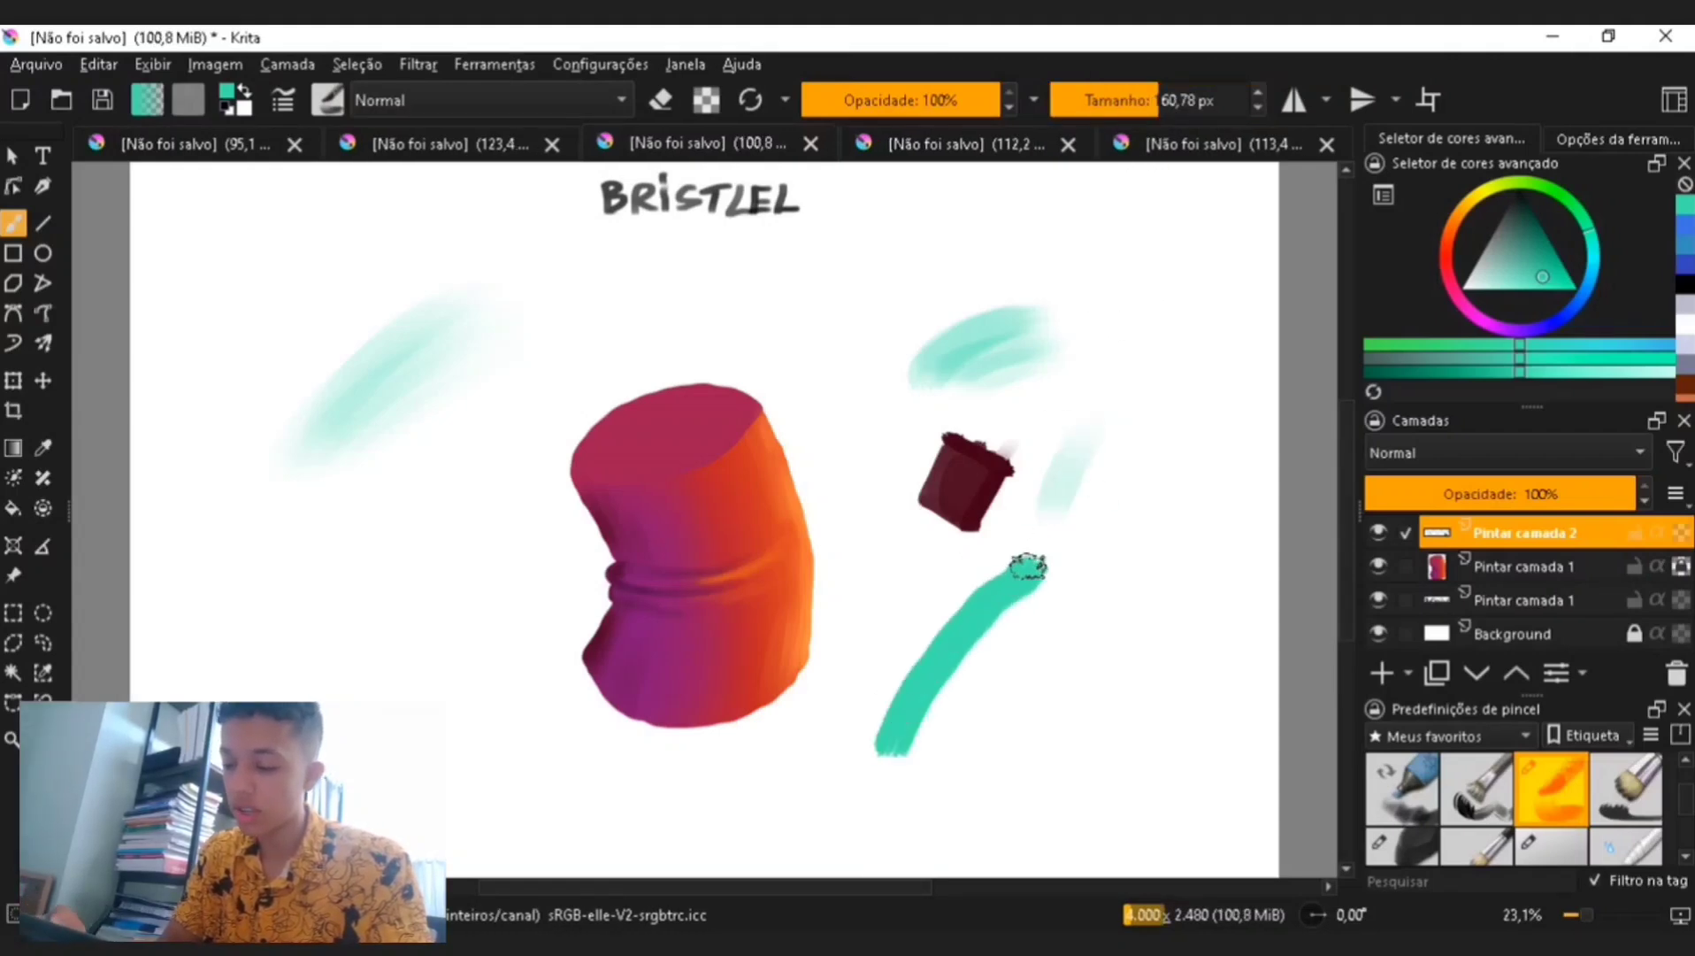
mouse_move(912, 748)
mouse_down()
mouse_move(974, 643)
mouse_move(1059, 562)
mouse_move(970, 694)
mouse_move(1091, 568)
mouse_up()
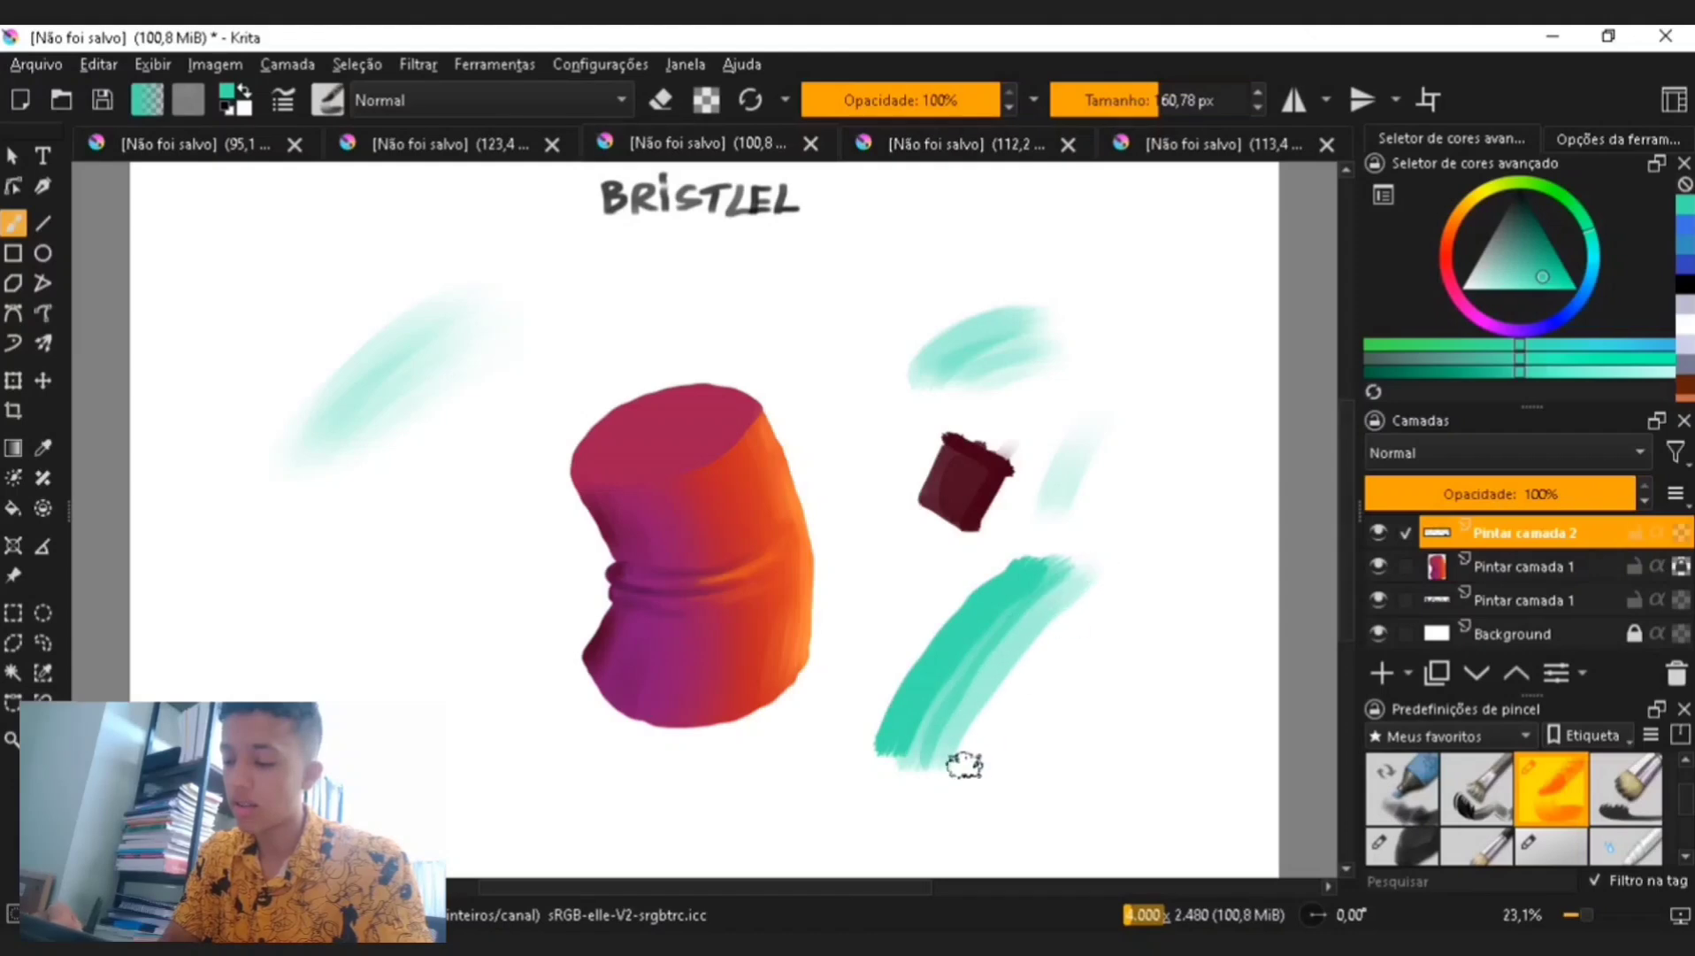
drag(964, 765, 1097, 594)
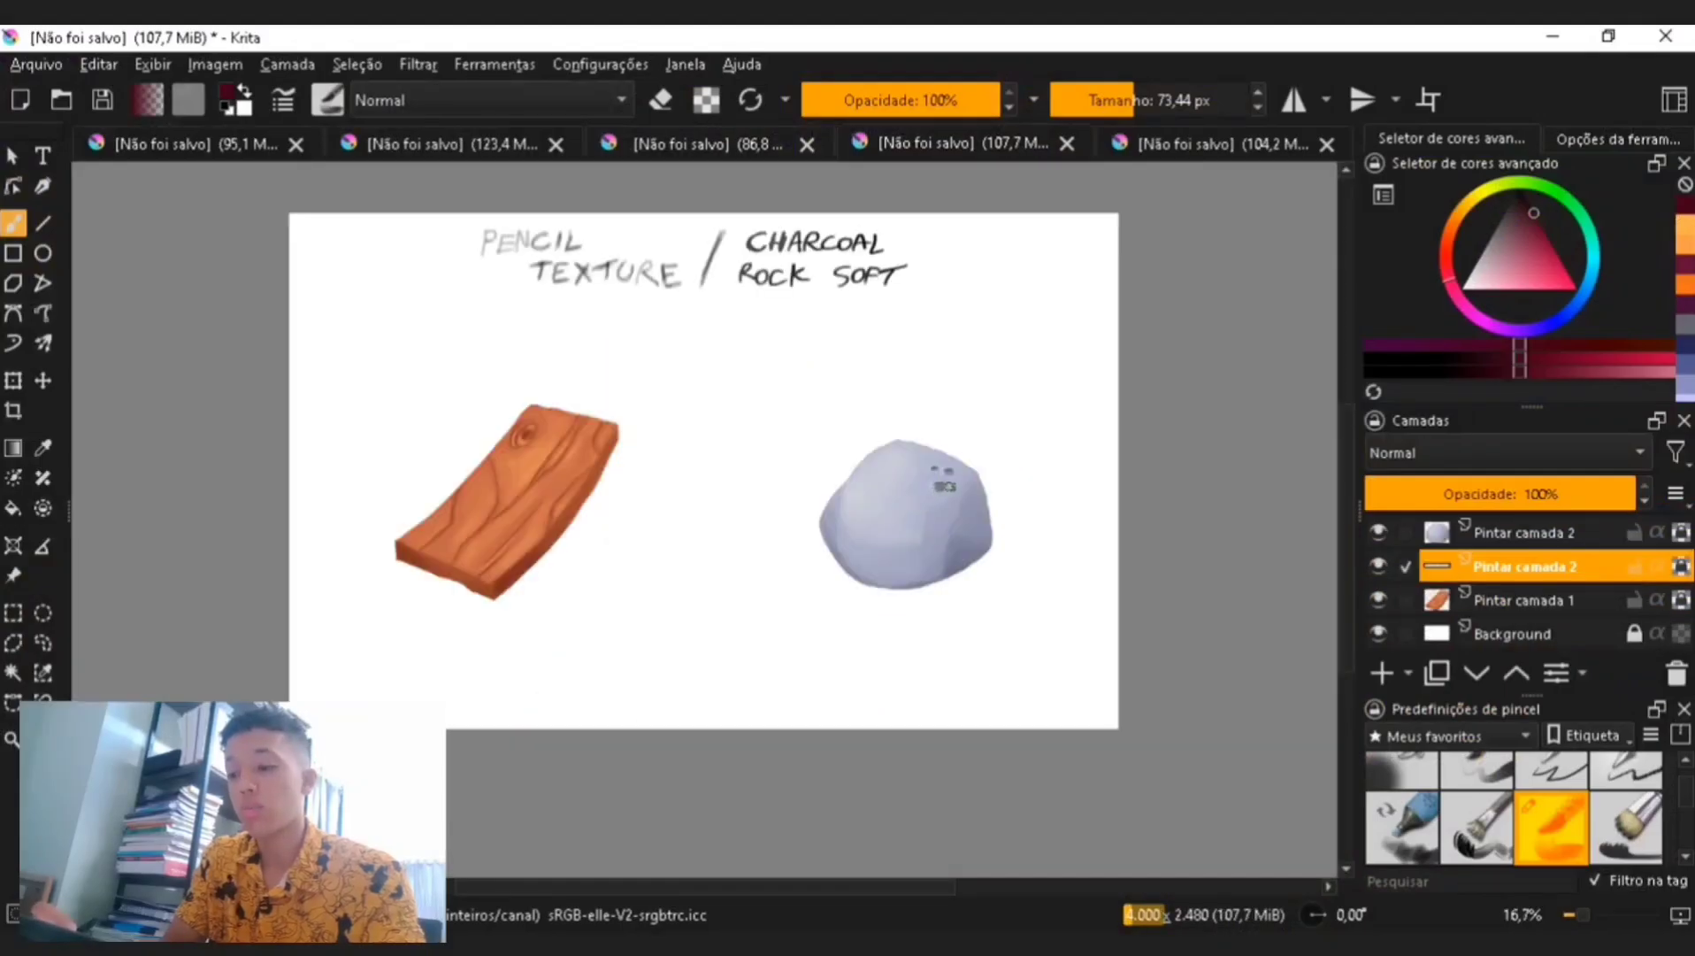
- Choose a charcoal-style brush preset, select the plank's layer and add a new paint layer above it
key(2)
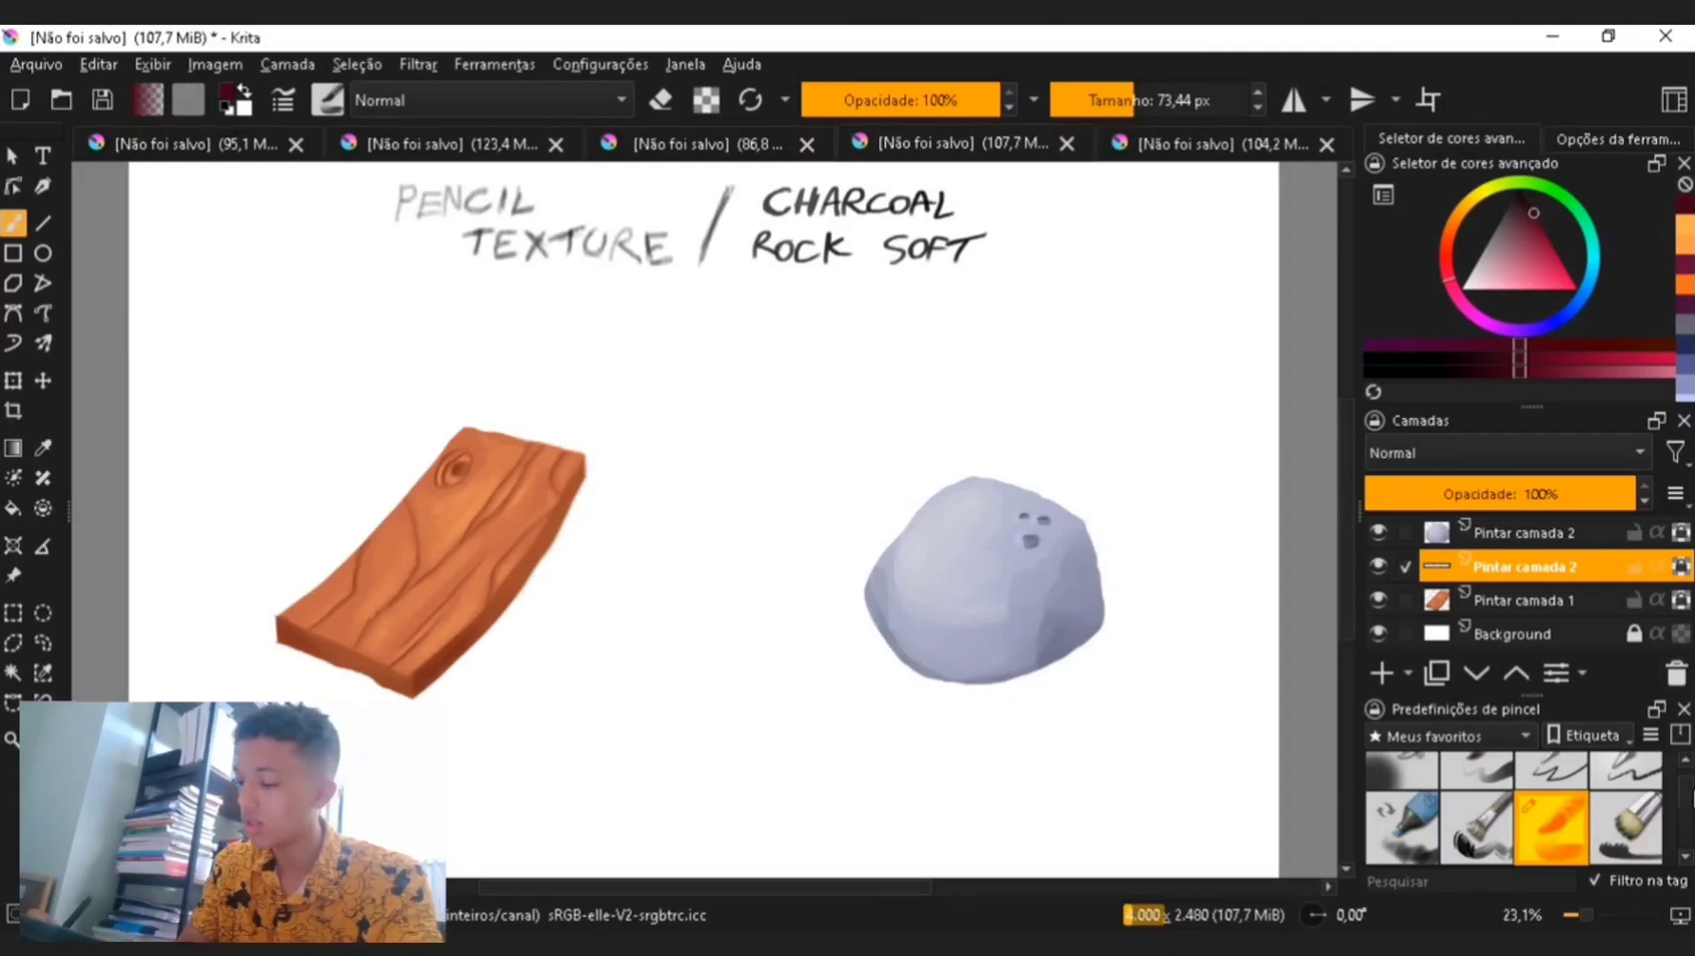
scroll(1684, 814, down, 3)
click(1496, 831)
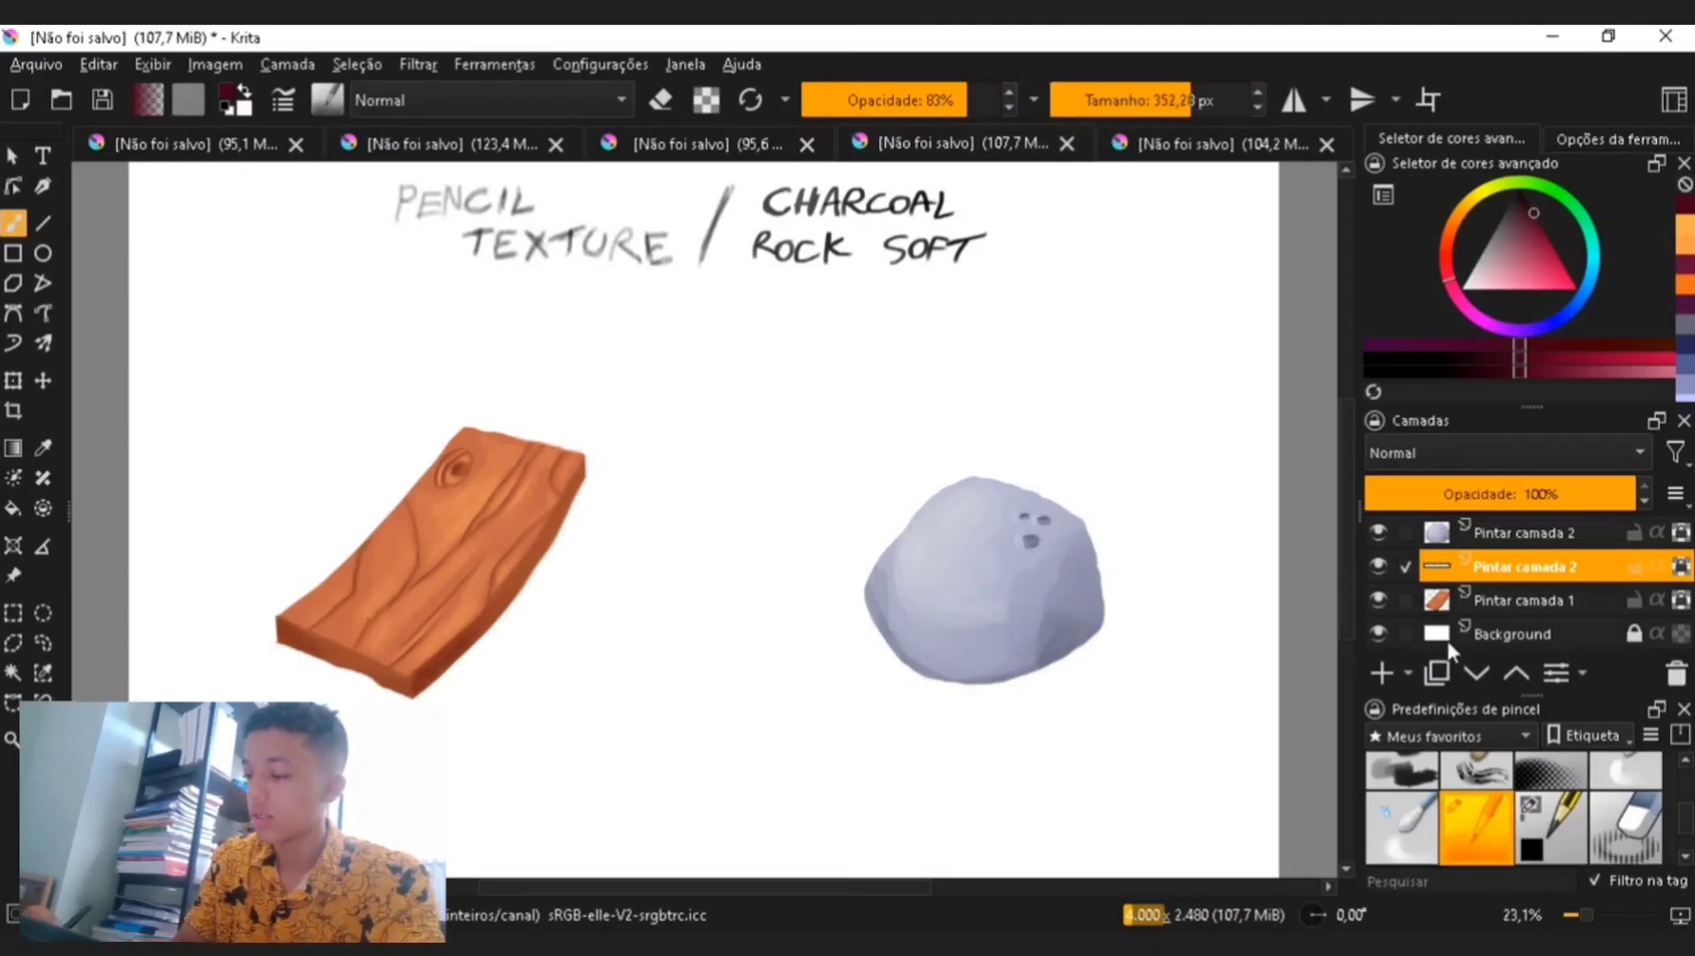
click(1510, 599)
click(1380, 673)
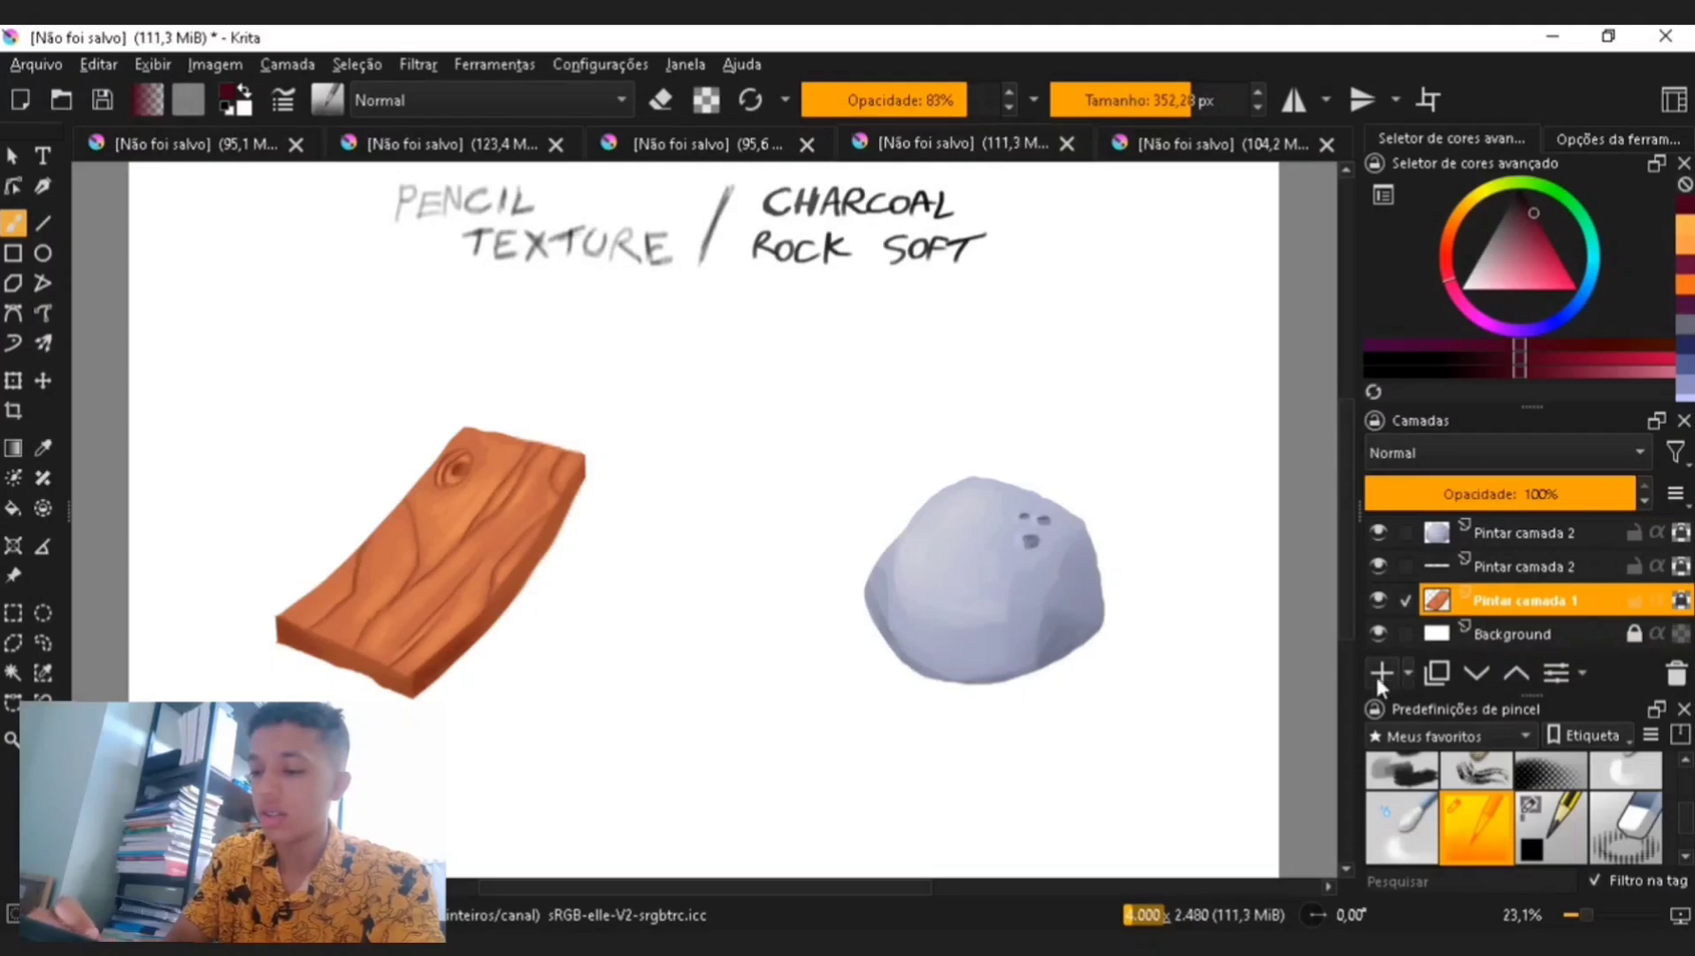
- Brush test strokes above the rock, switch preset, and undo both strokes
mouse_move(682, 416)
mouse_down()
mouse_move(768, 447)
mouse_move(920, 372)
mouse_move(1044, 354)
mouse_up()
click(1403, 770)
key(ctrl+z)
key(ctrl+z)
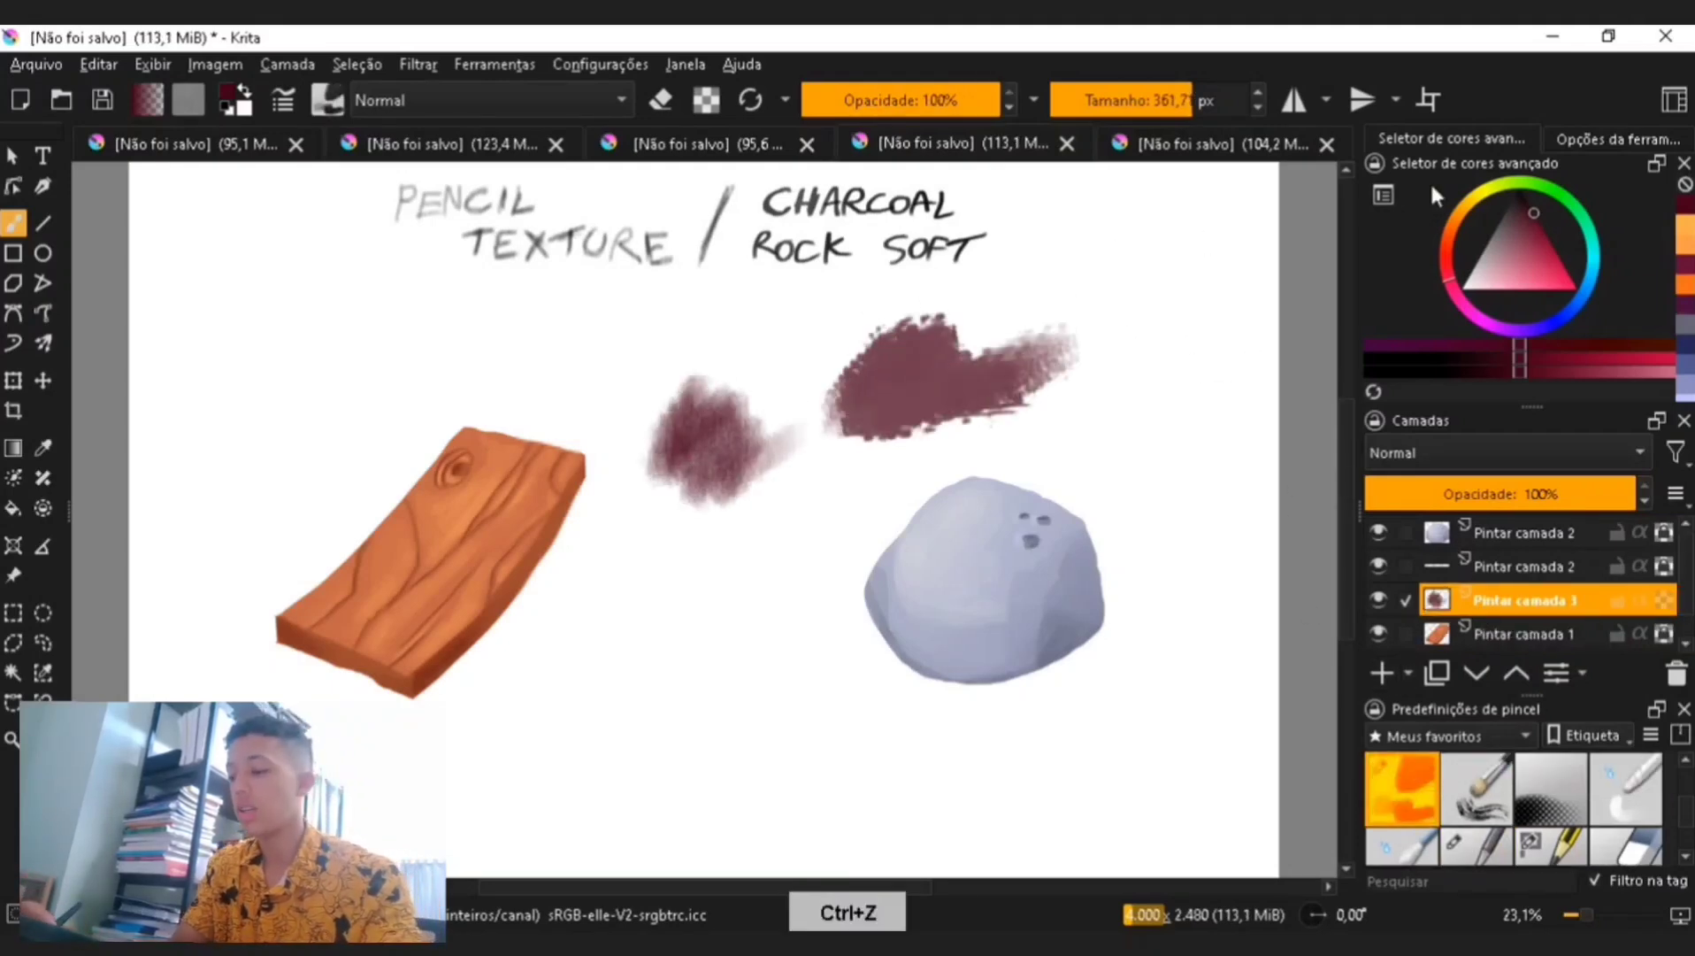
- Select the plank's layer, sample the plank's orange colour and choose a pencil texture brush preset
click(1584, 627)
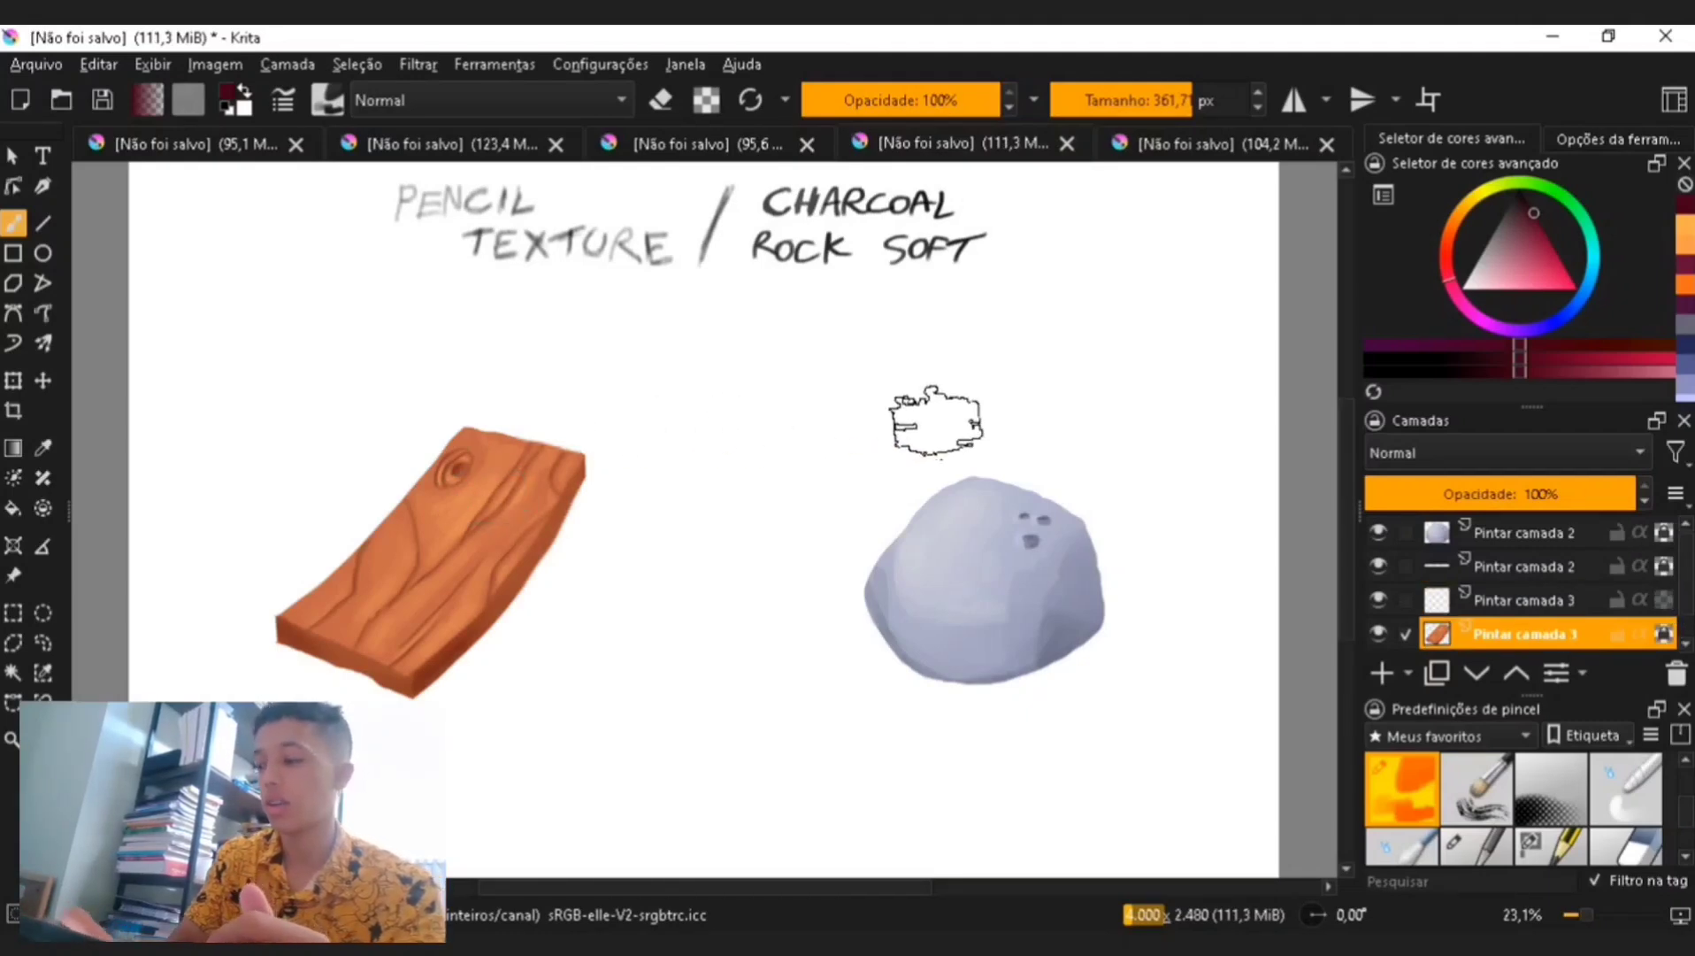
key(p)
click(462, 644)
key(b)
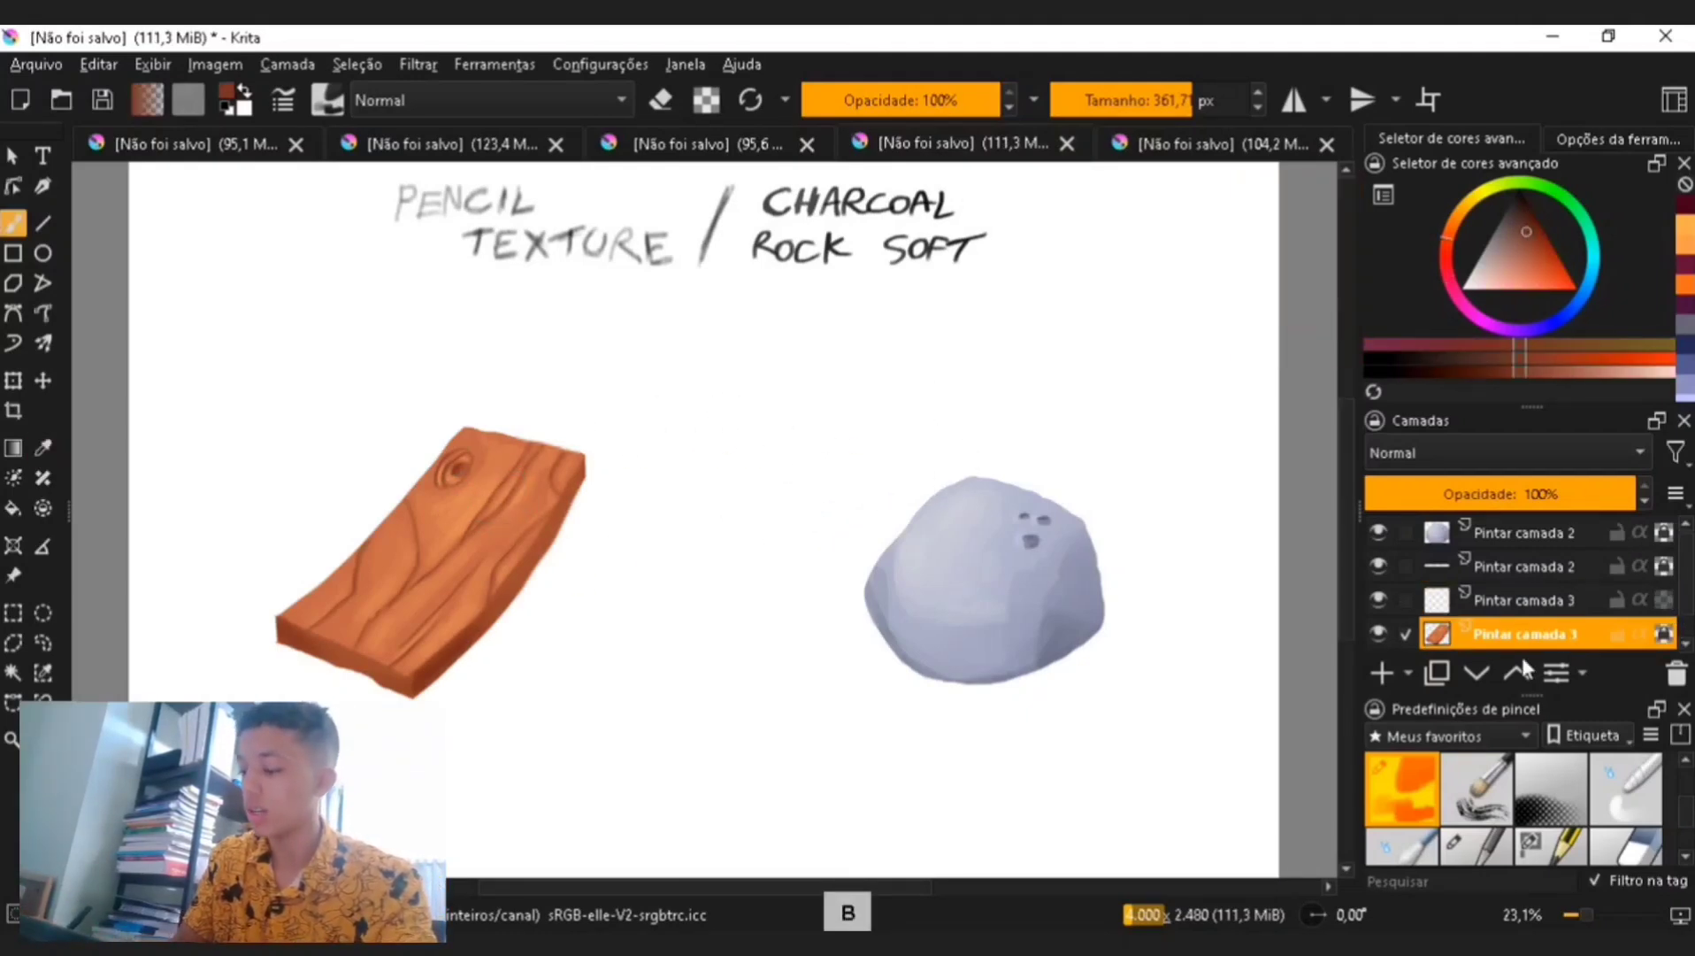
scroll(1571, 832, down, 2)
click(1476, 786)
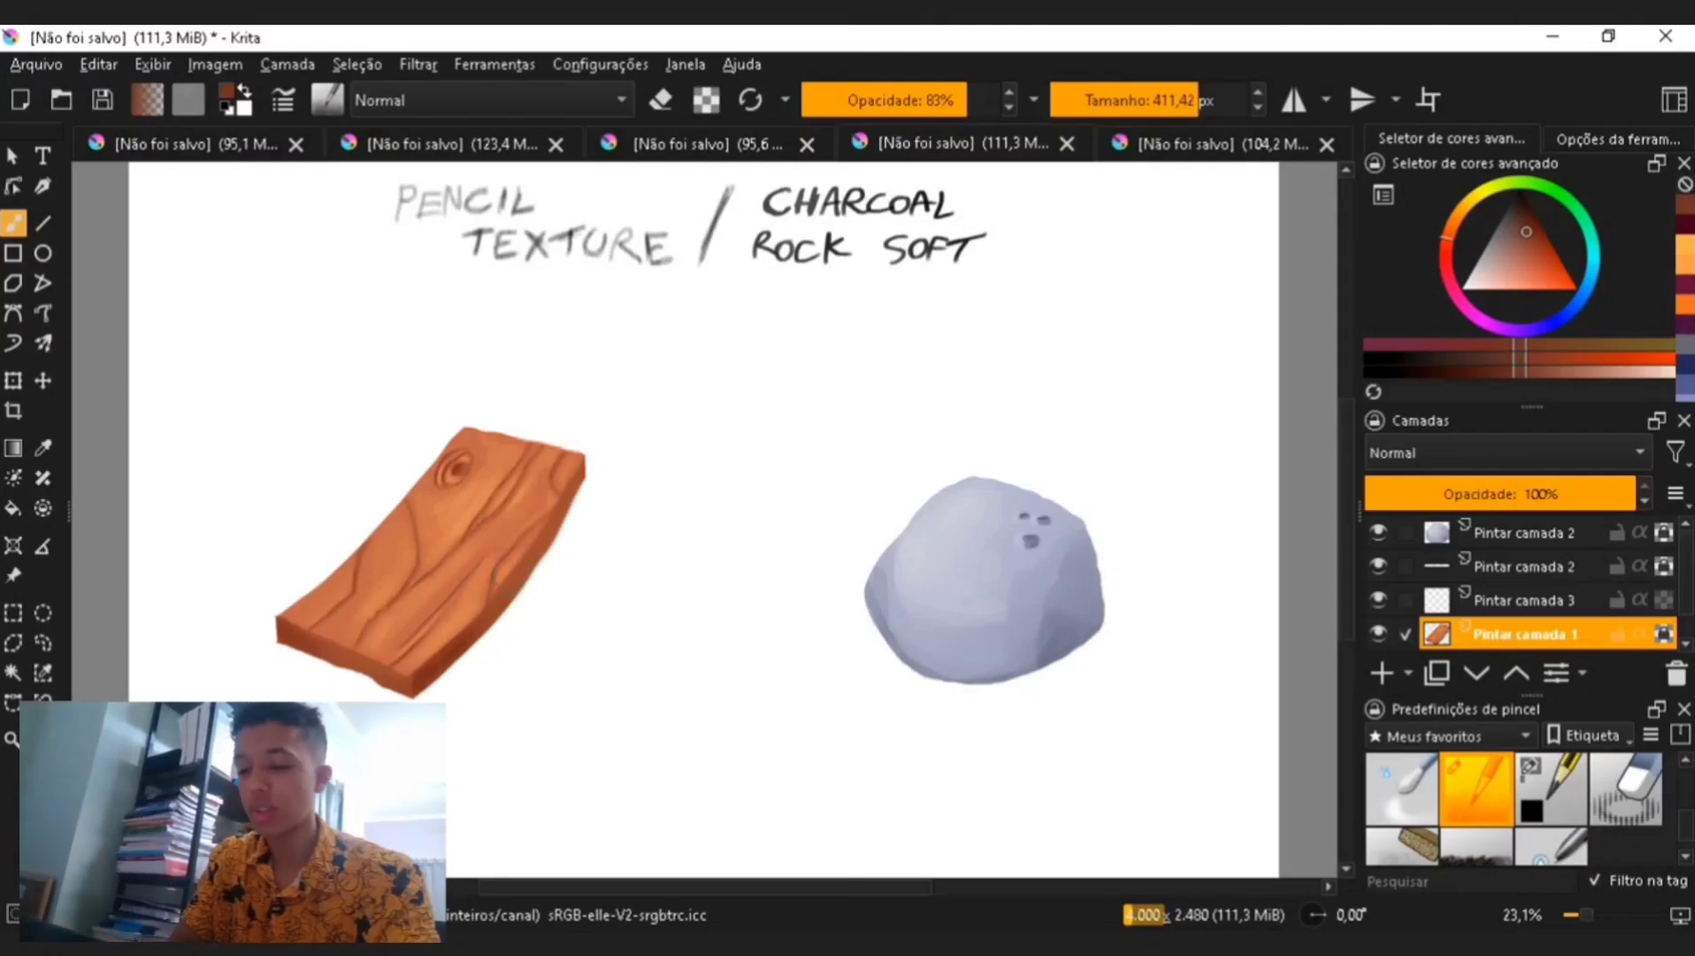
- Try a 600 px dark pencil stroke across the plank's centre and undo it
drag(690, 888, 600, 854)
key(ctrl+plus)
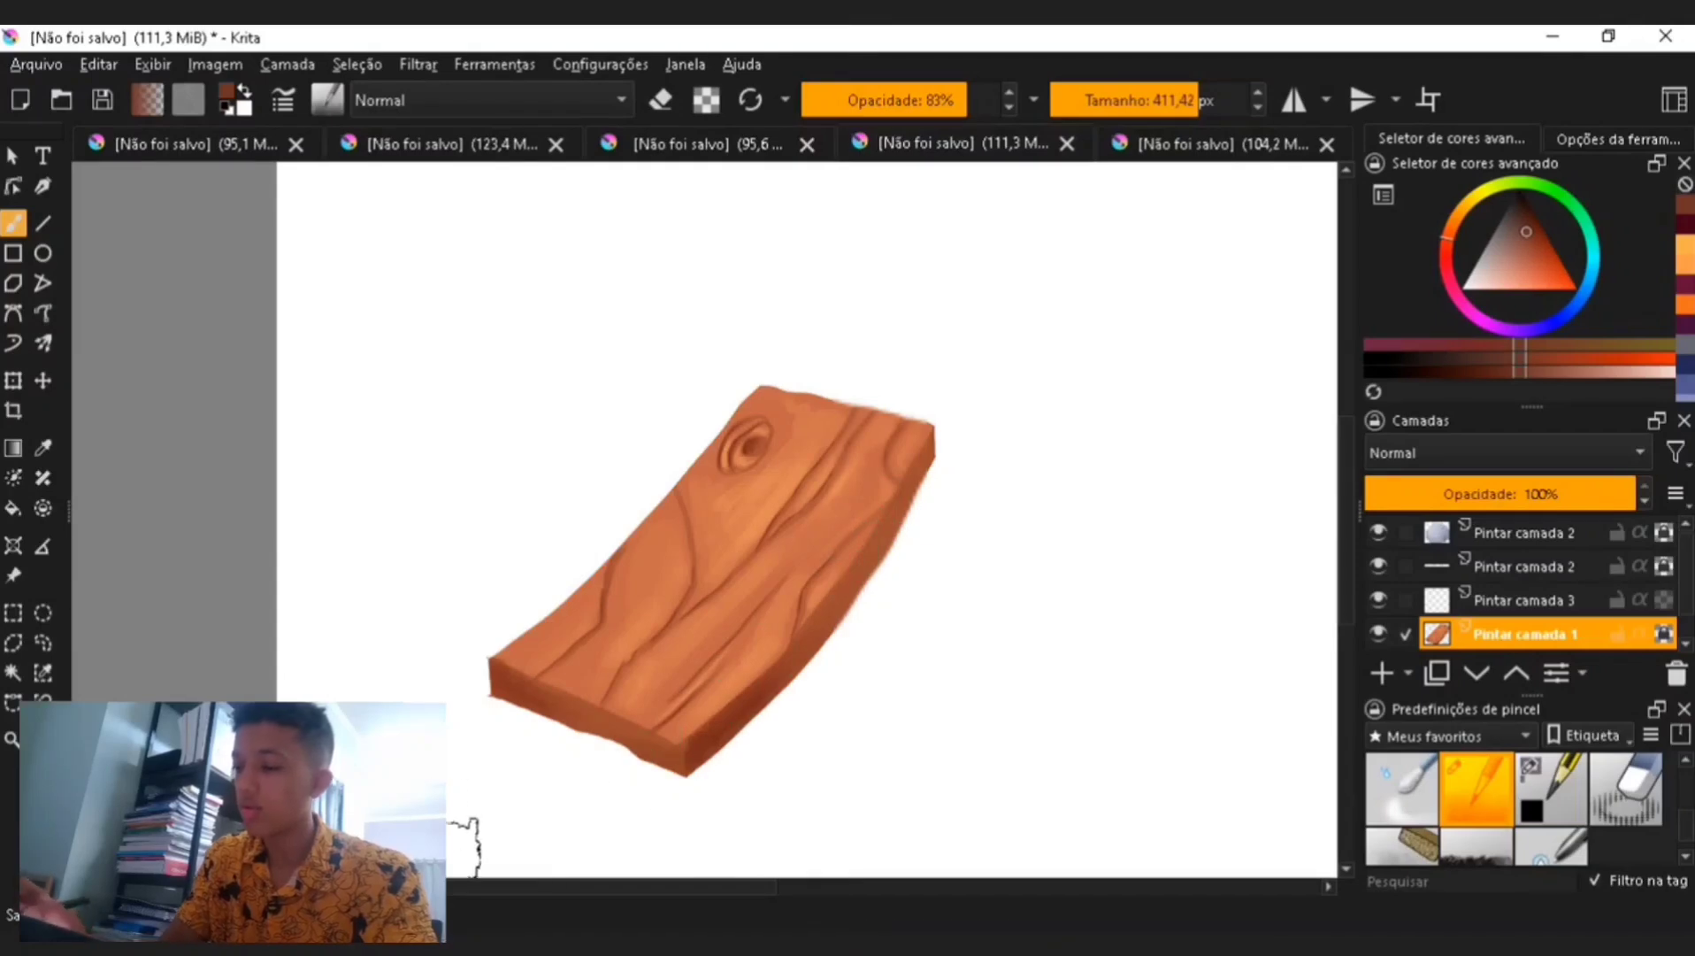
click(1211, 104)
click(1523, 228)
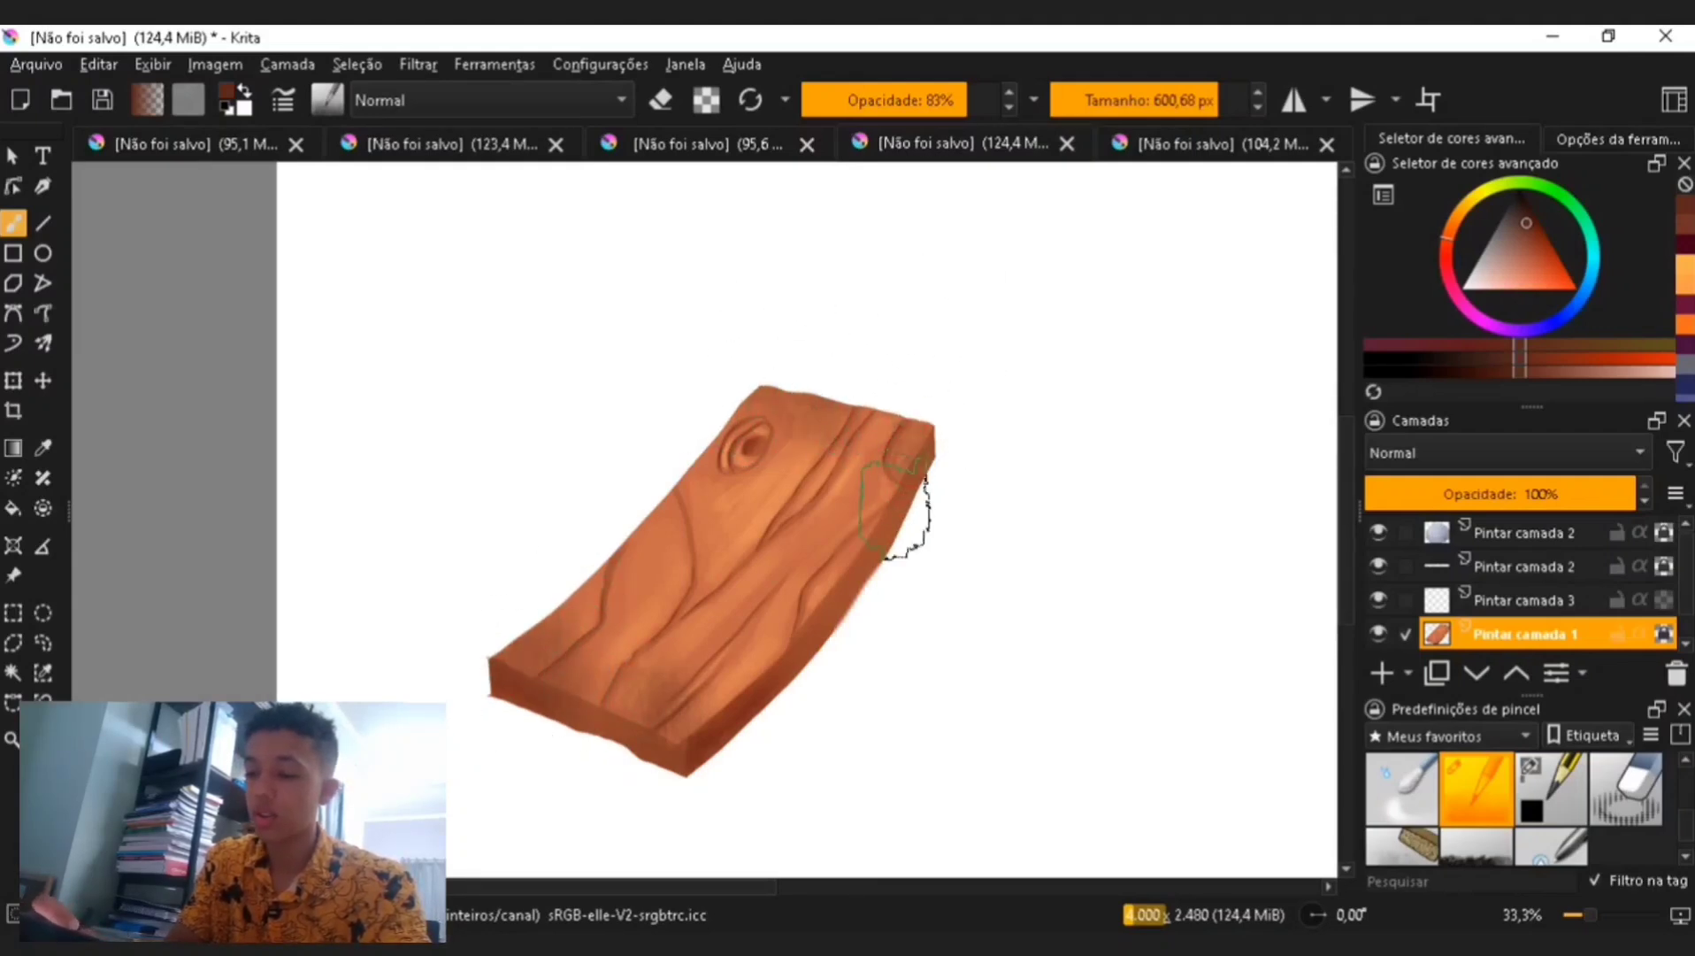
drag(840, 398, 776, 566)
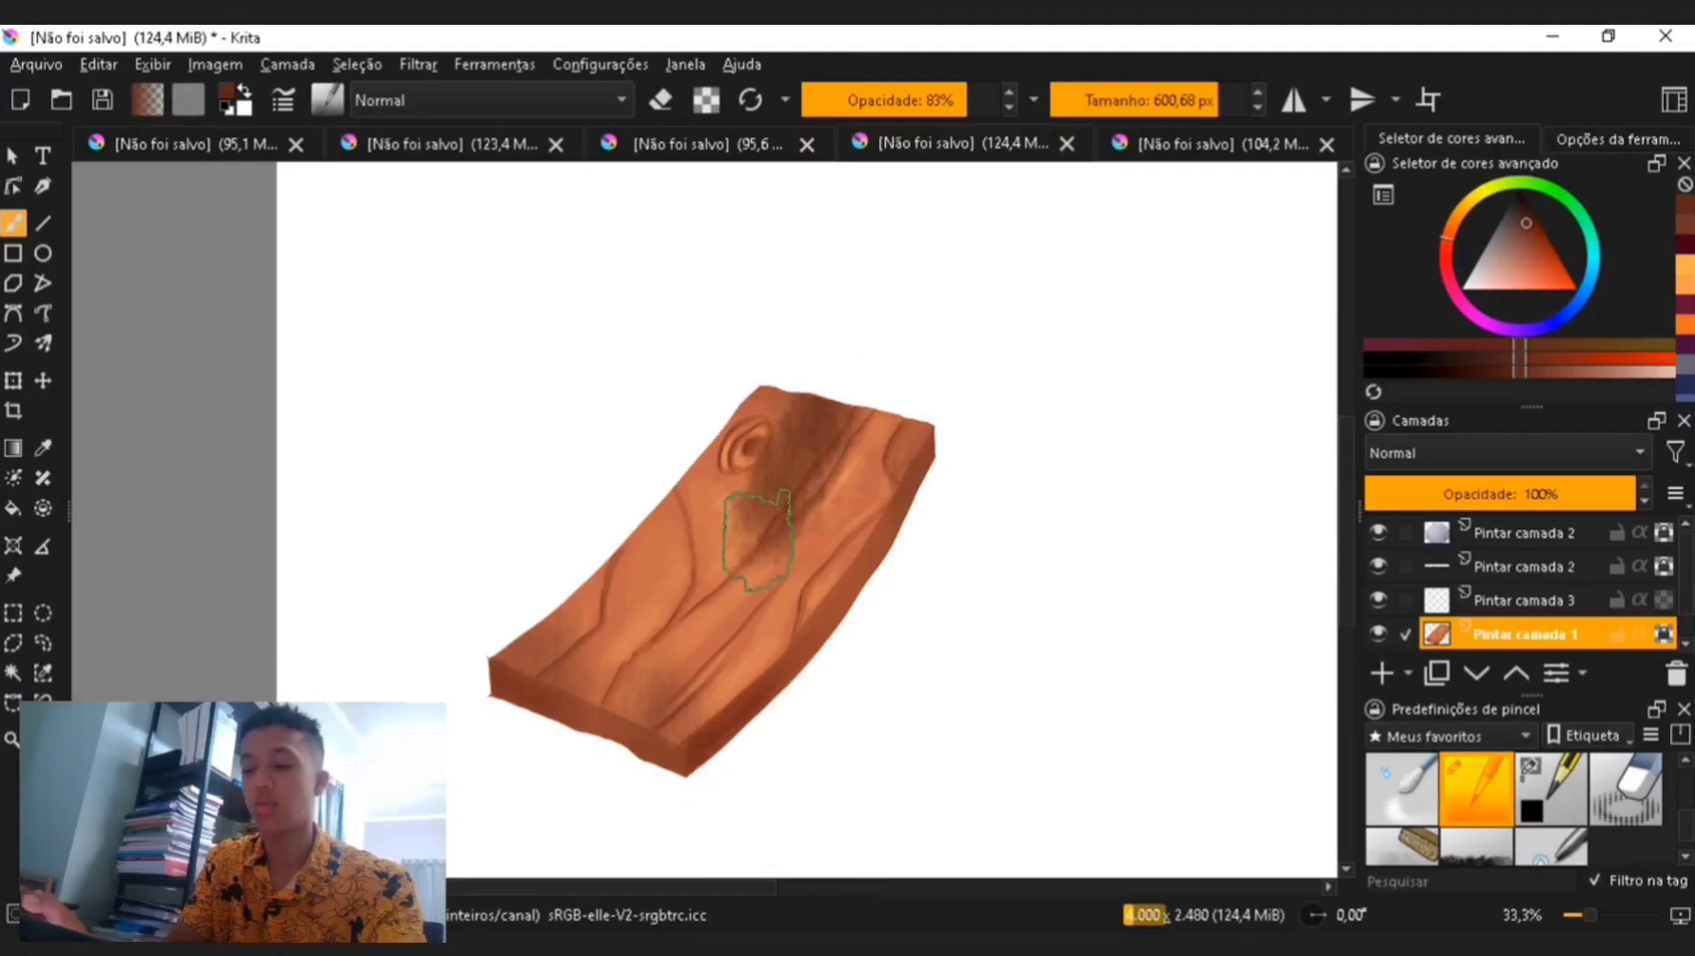
key(ctrl+z)
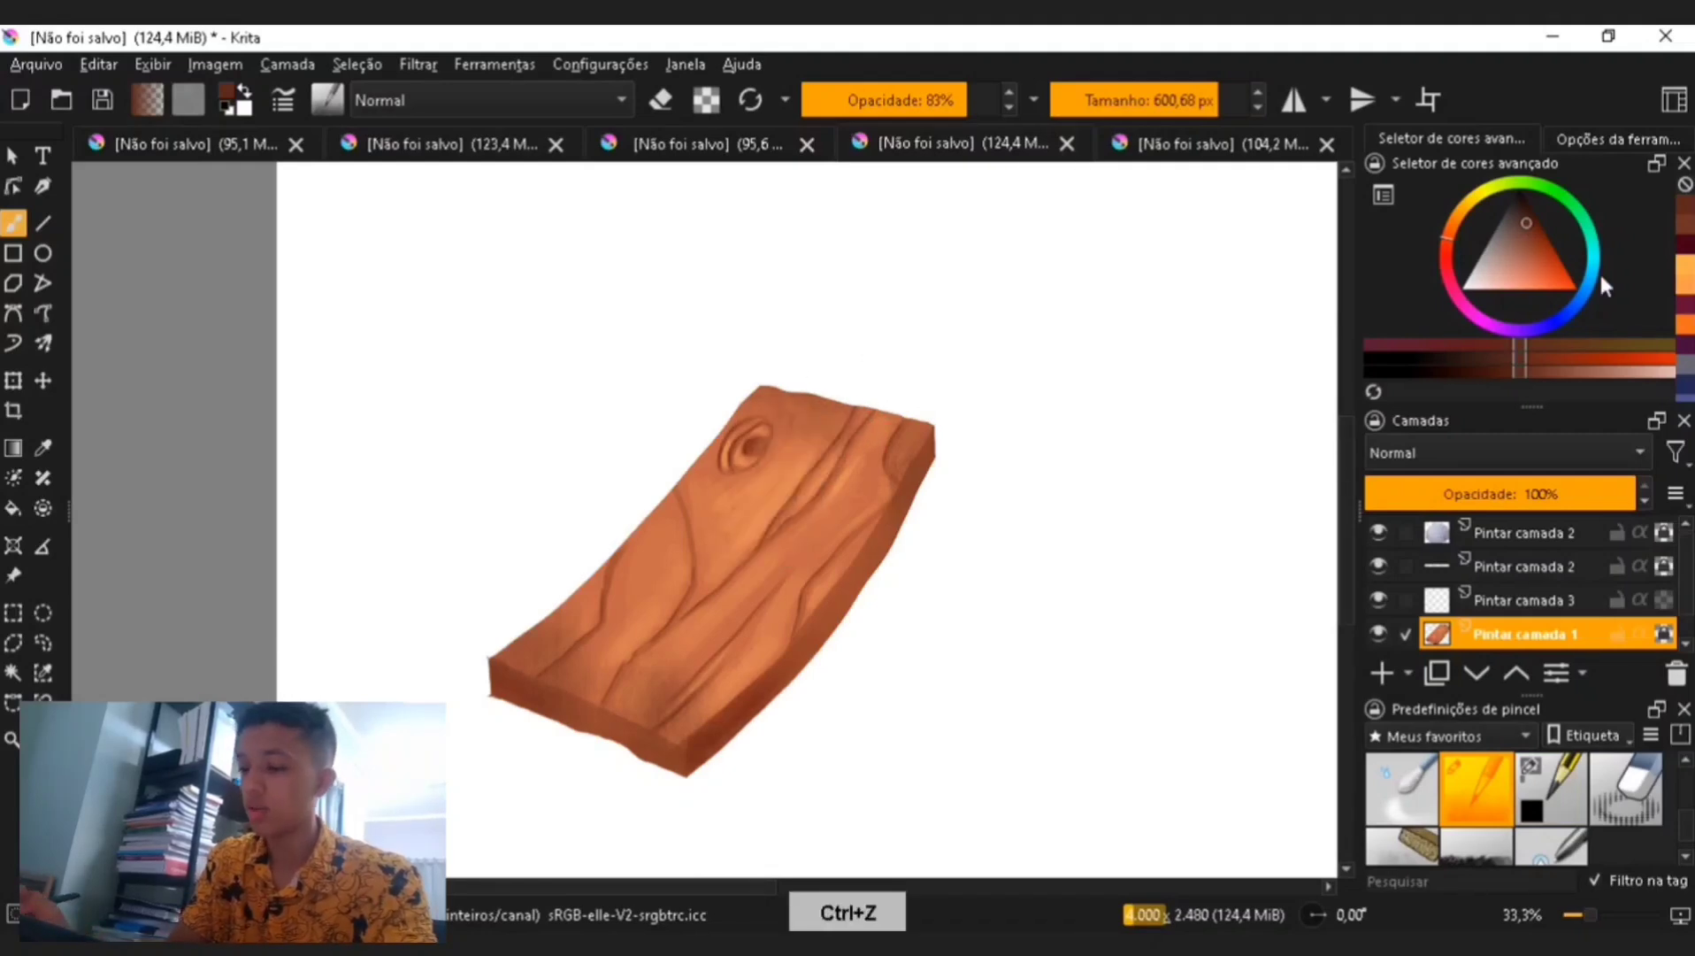
- Pick an orange swatch, set the size to about 259 px and brush a pencil texture stroke on the plank
click(1687, 273)
drag(1180, 99, 1148, 98)
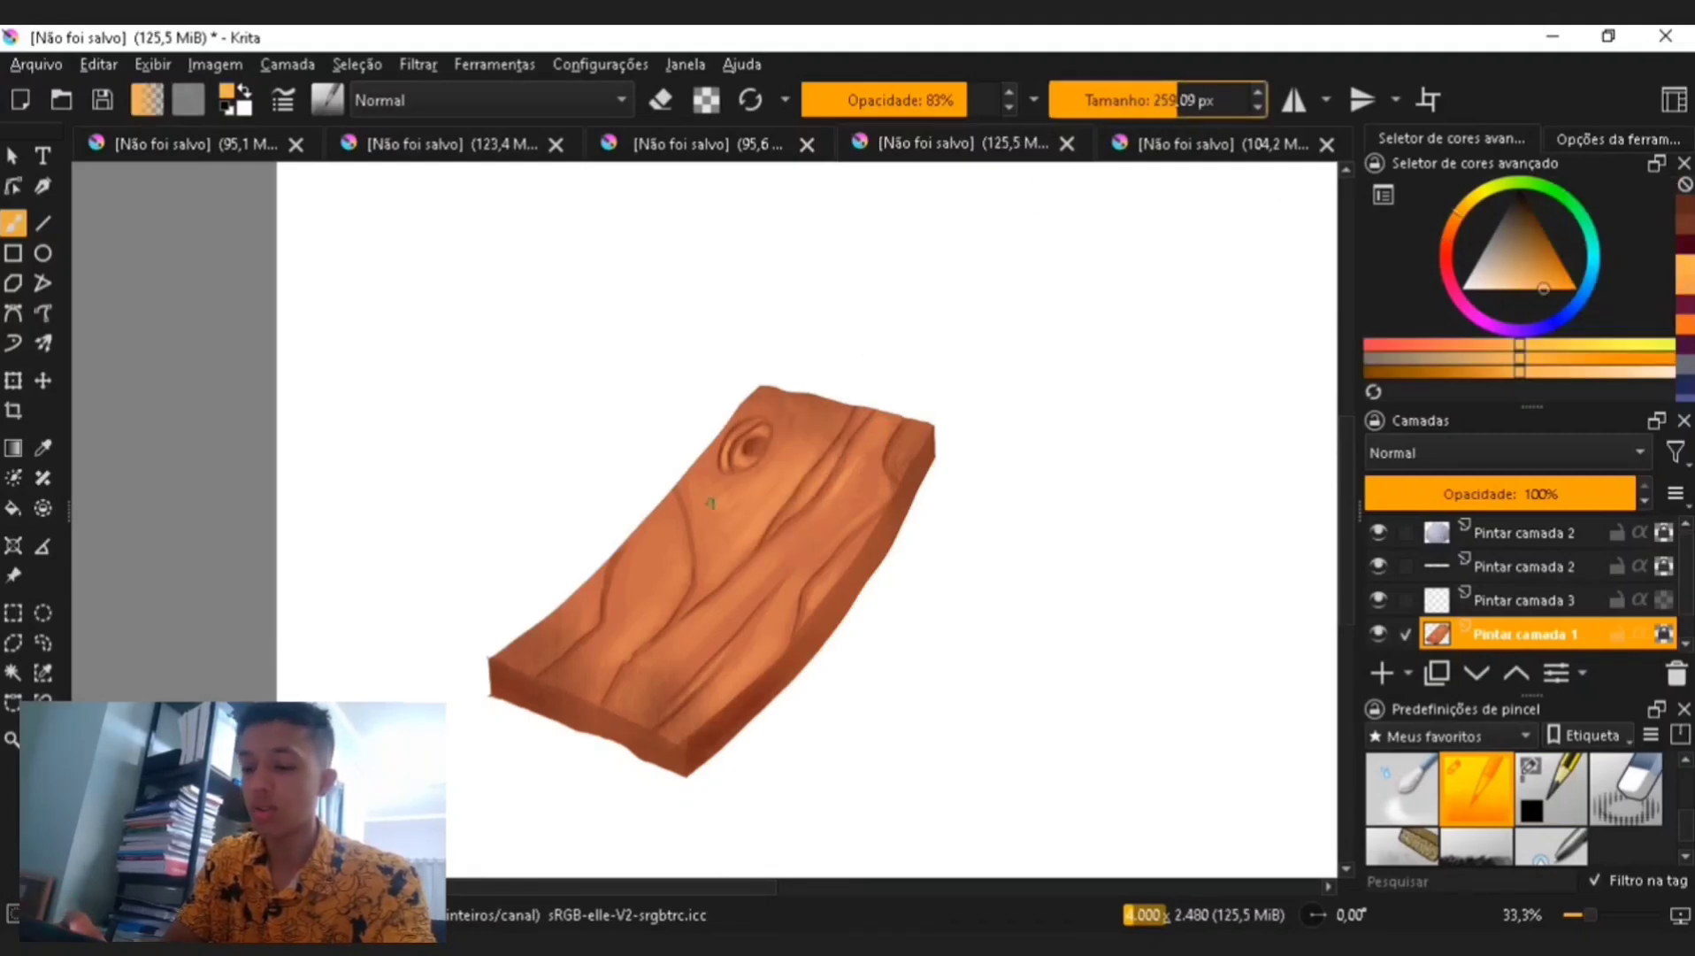
drag(658, 597, 671, 547)
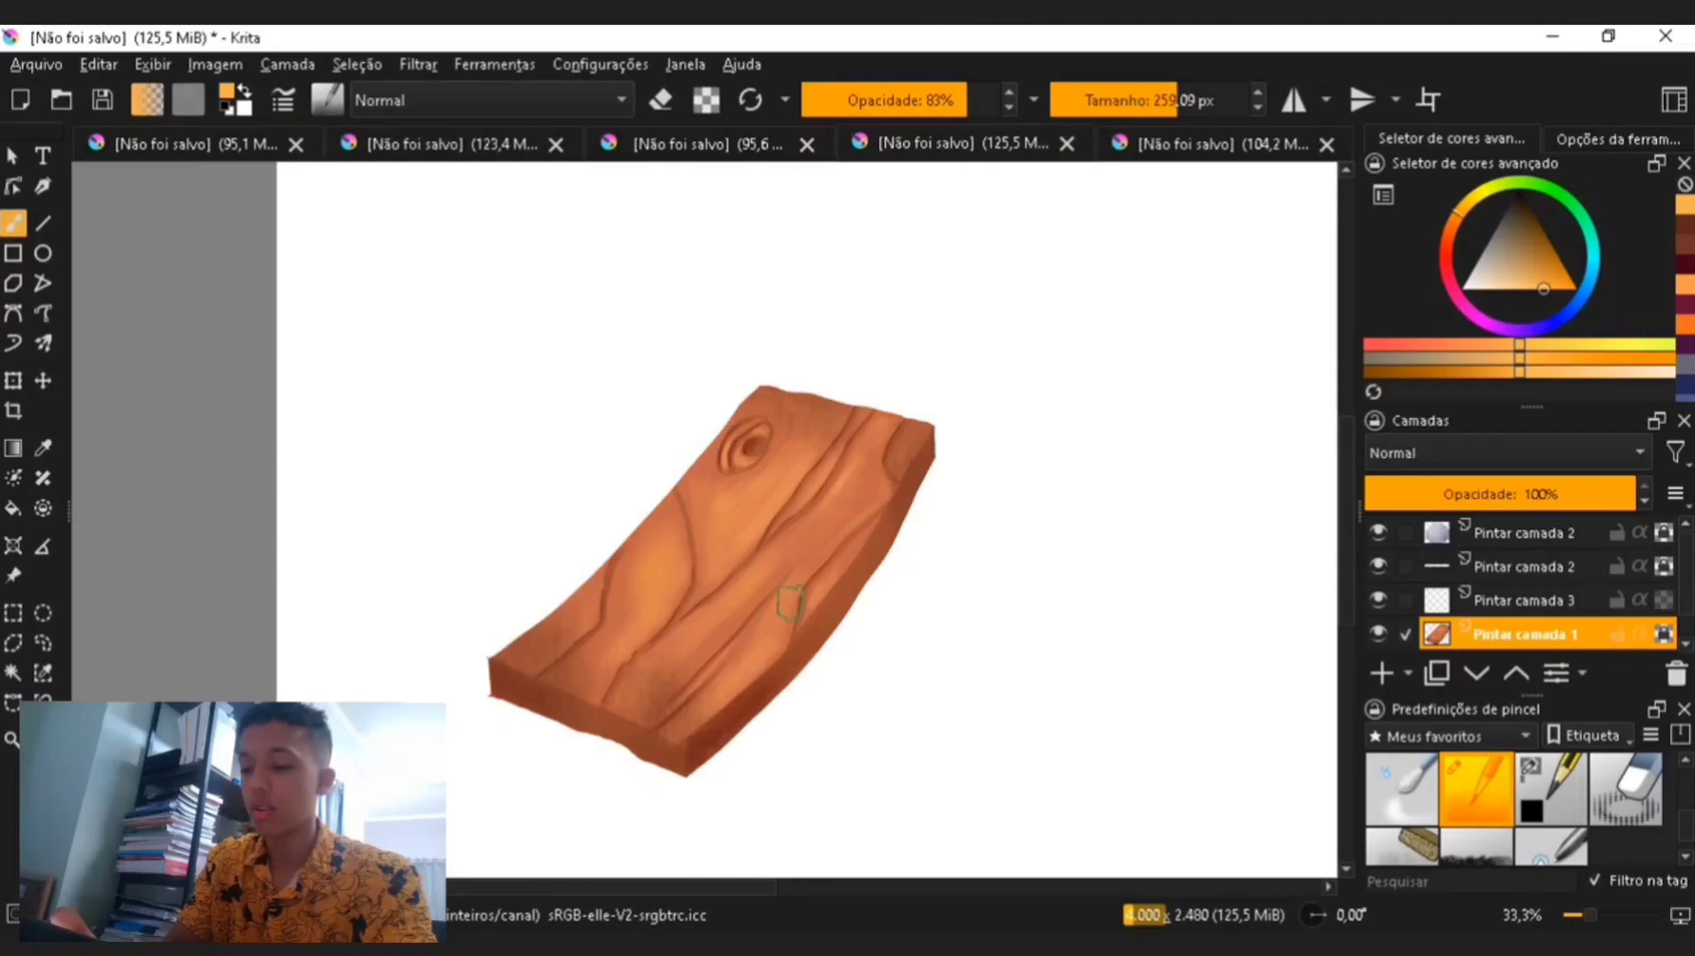
- Sample a colour from the middle of the plank
key(ctrl+minus)
key(ctrl+minus)
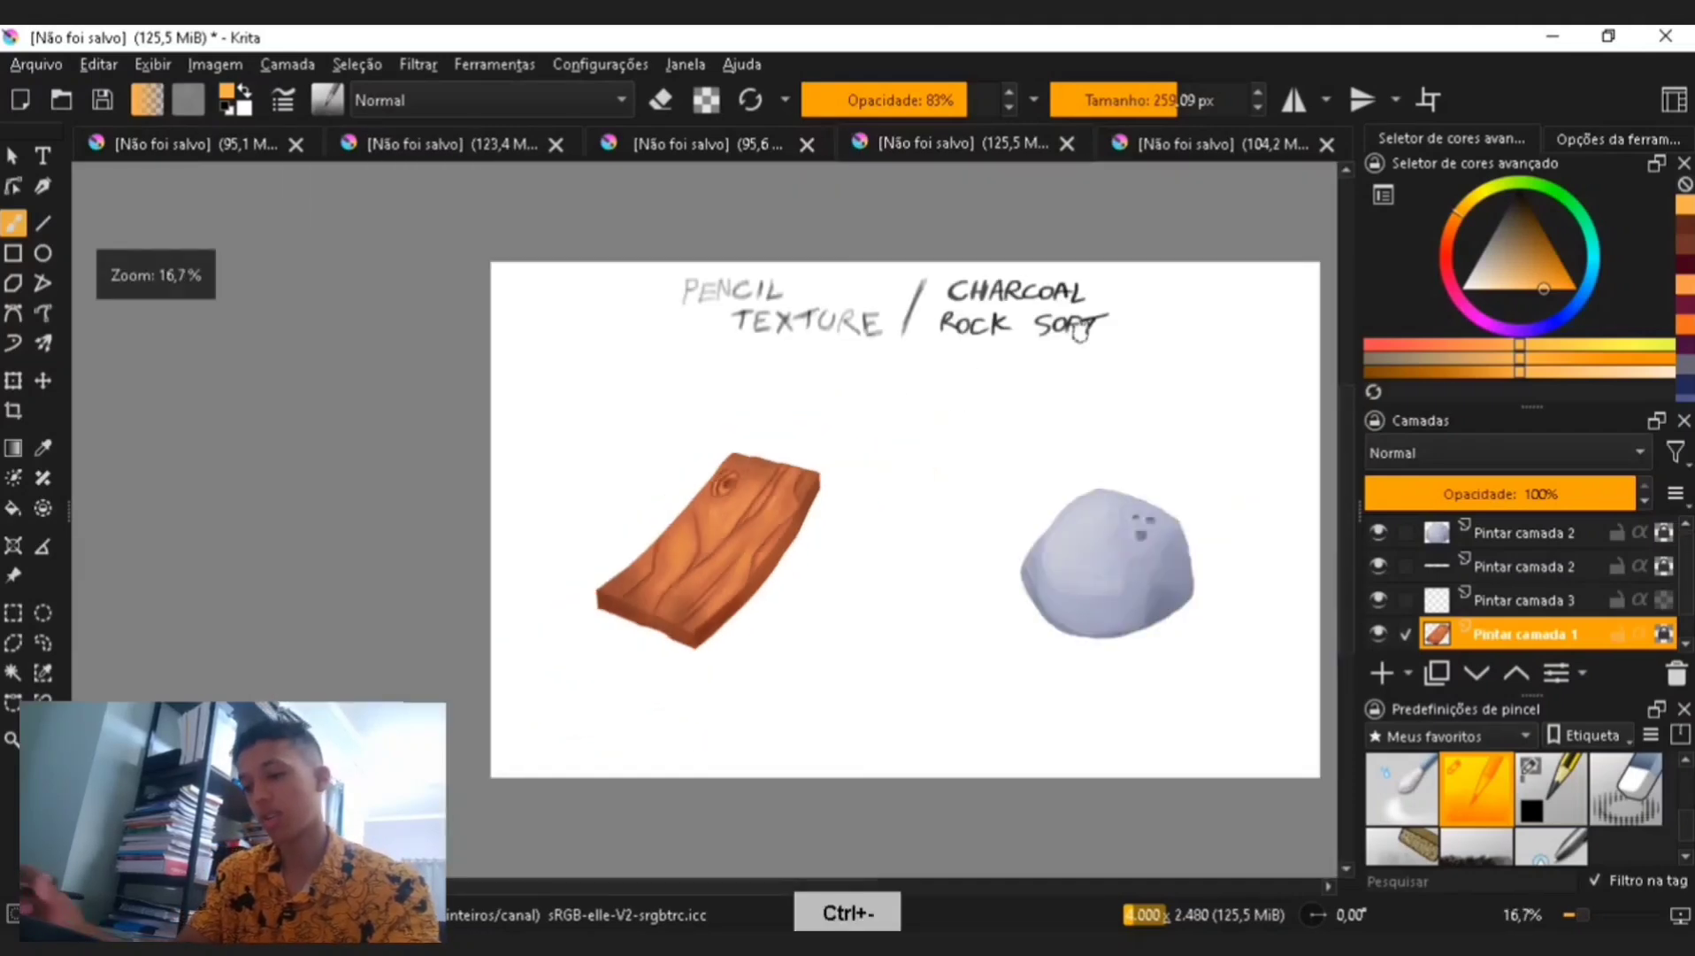
key(ctrl+plus)
key(p)
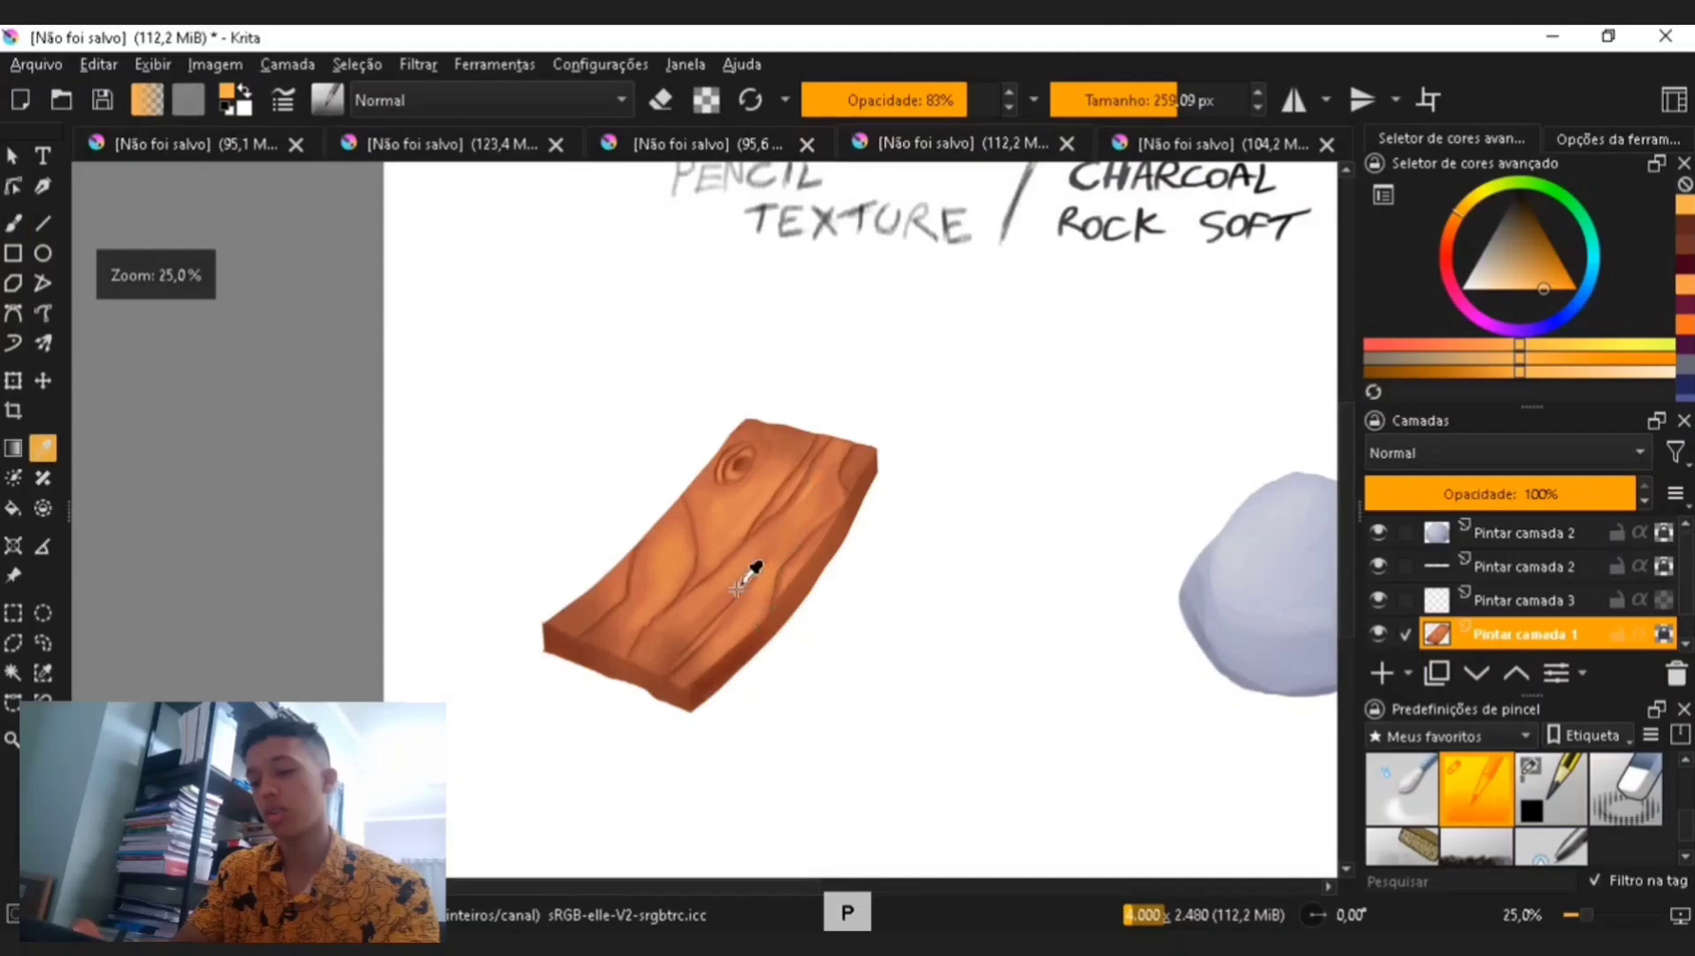
click(750, 568)
key(b)
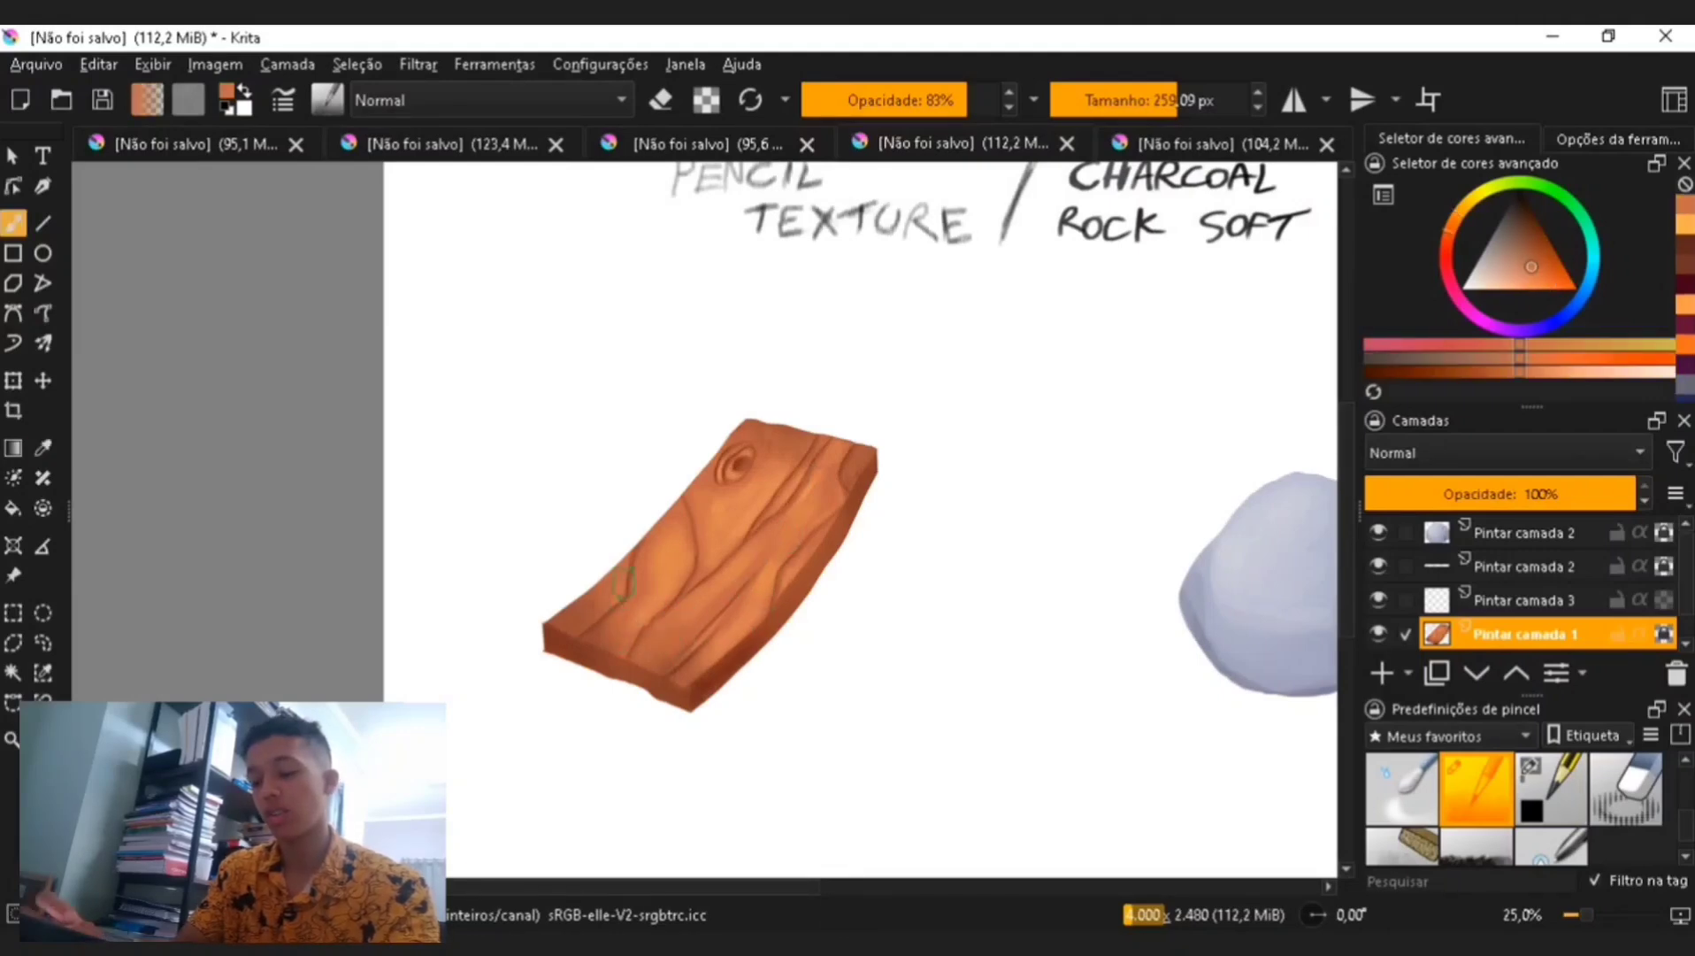
key(ctrl+minus)
key(ctrl+plus)
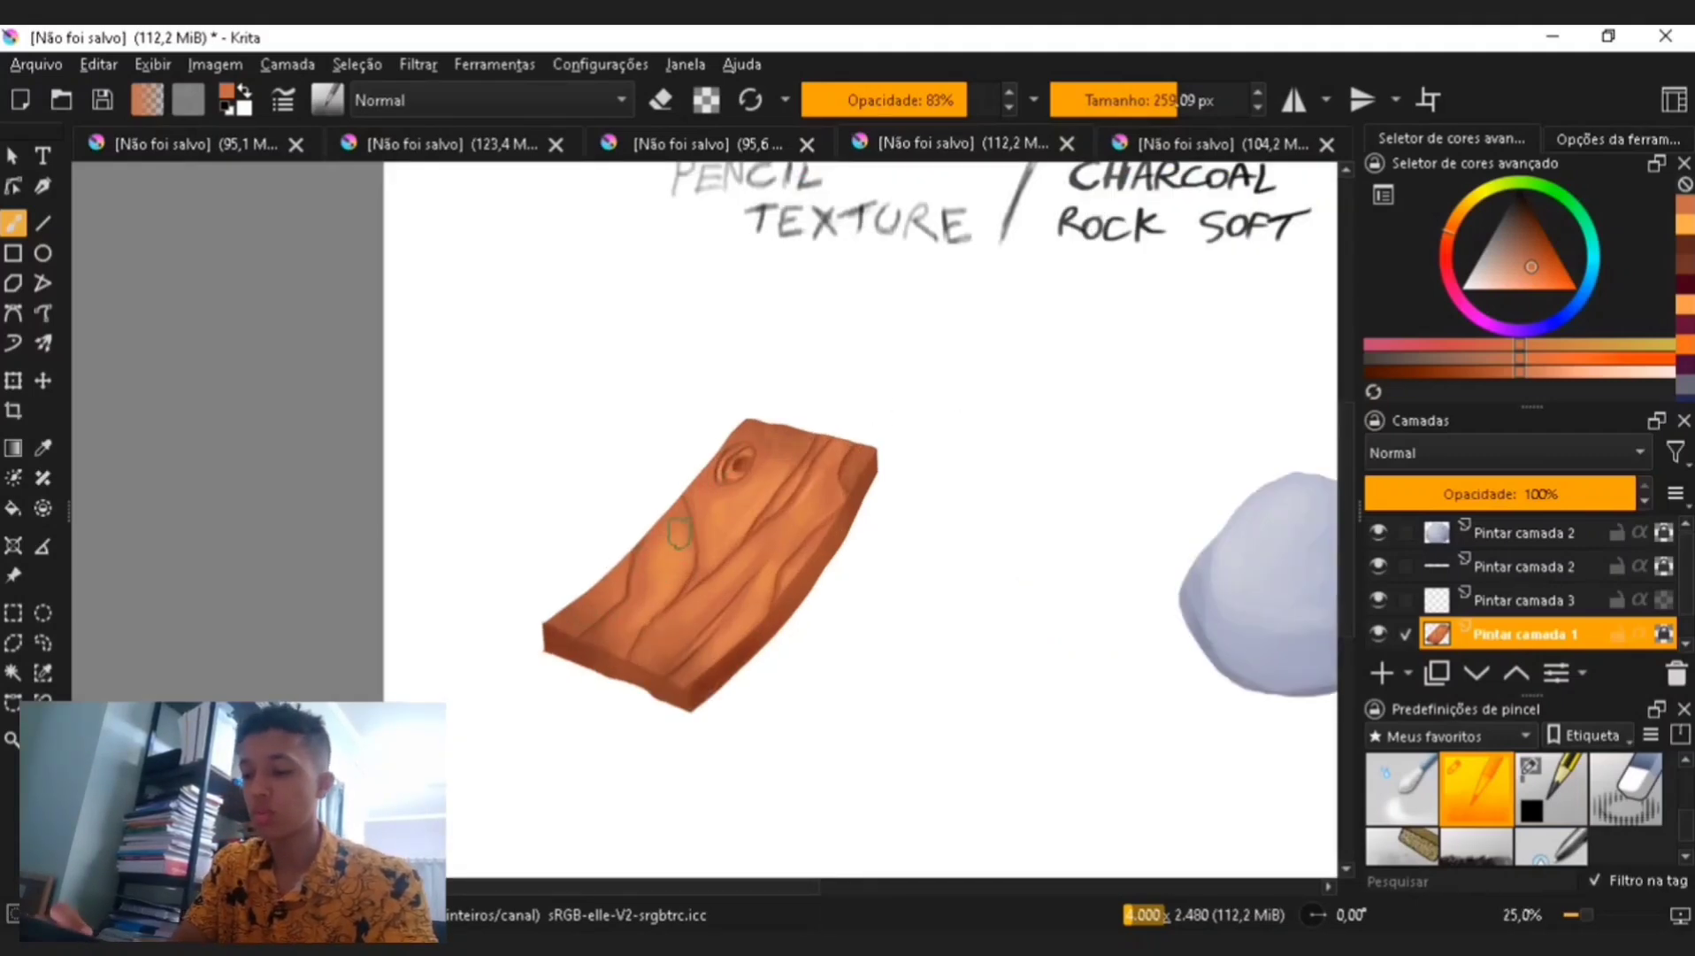
key(ctrl+plus)
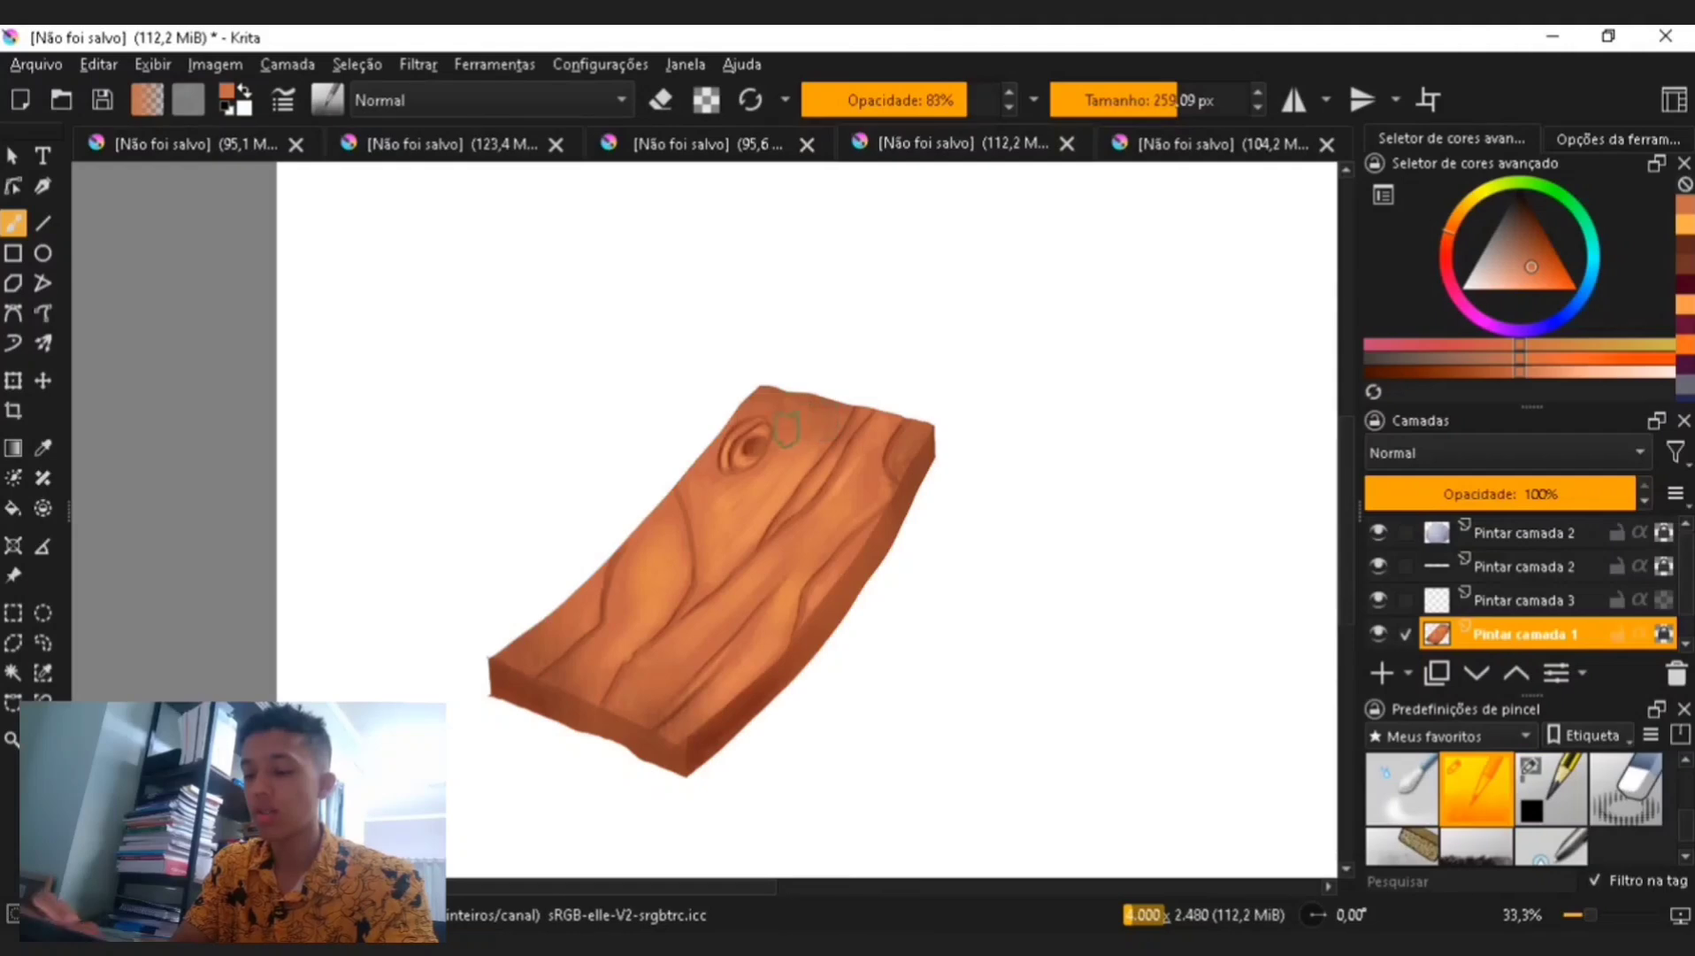
- Pick a lighter orange, set the size to about 64 px and add a texture stroke near the plank's knot
click(1537, 228)
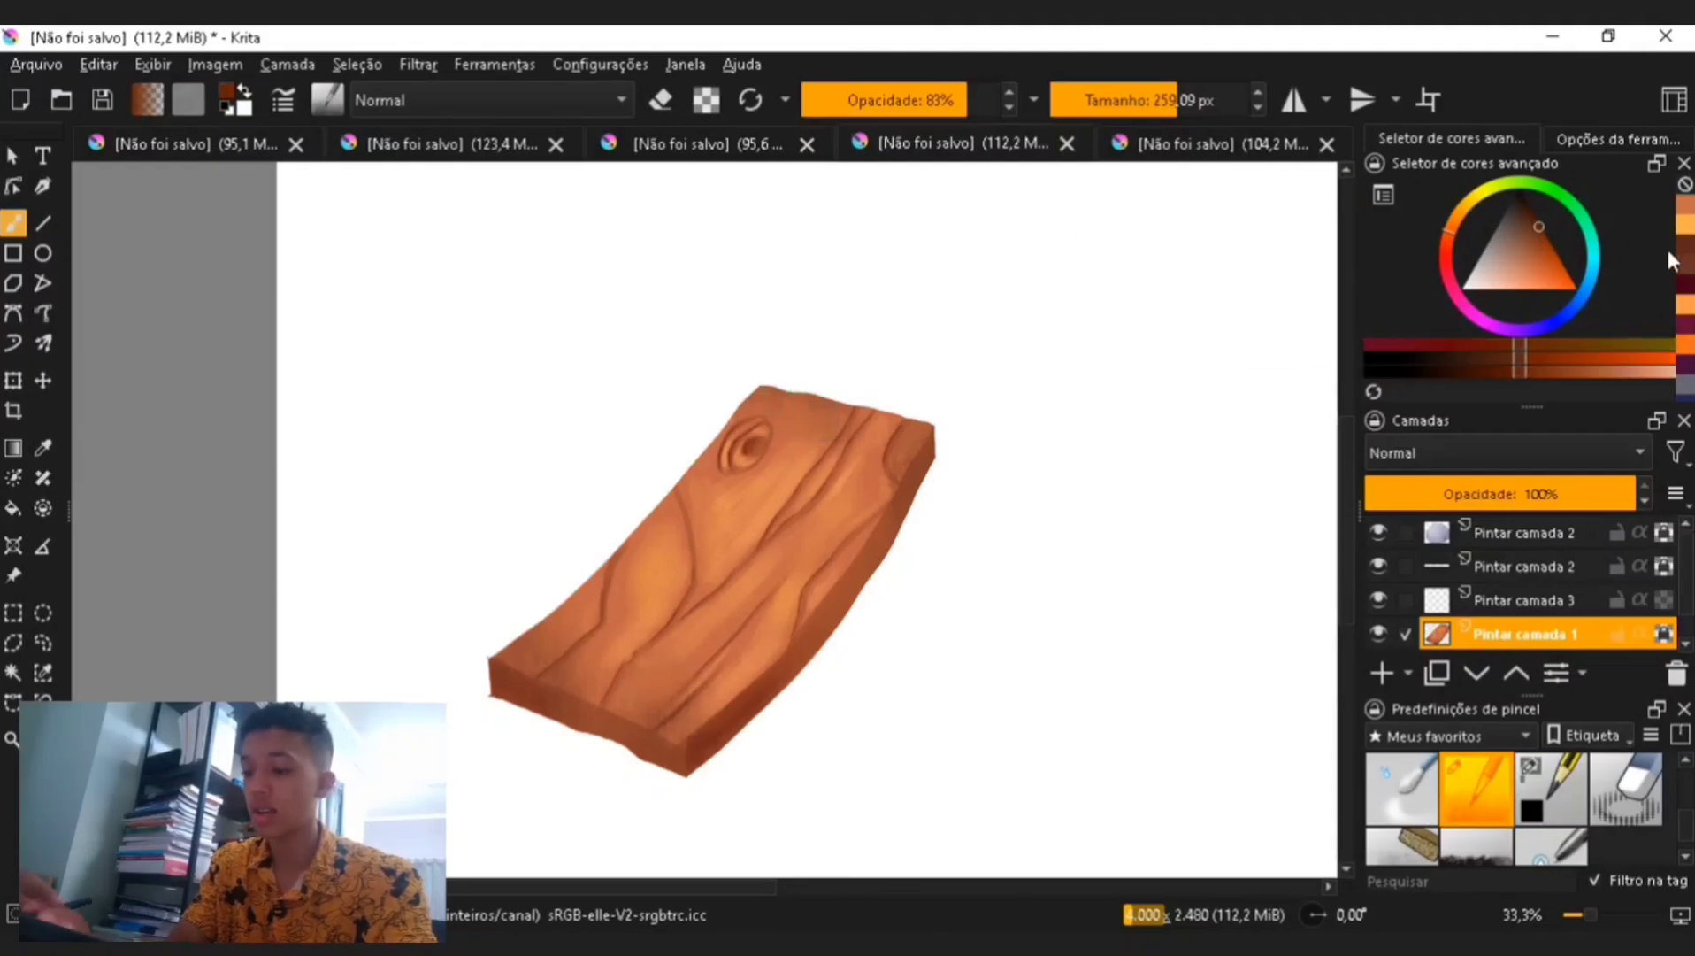
click(1130, 100)
drag(715, 467, 739, 429)
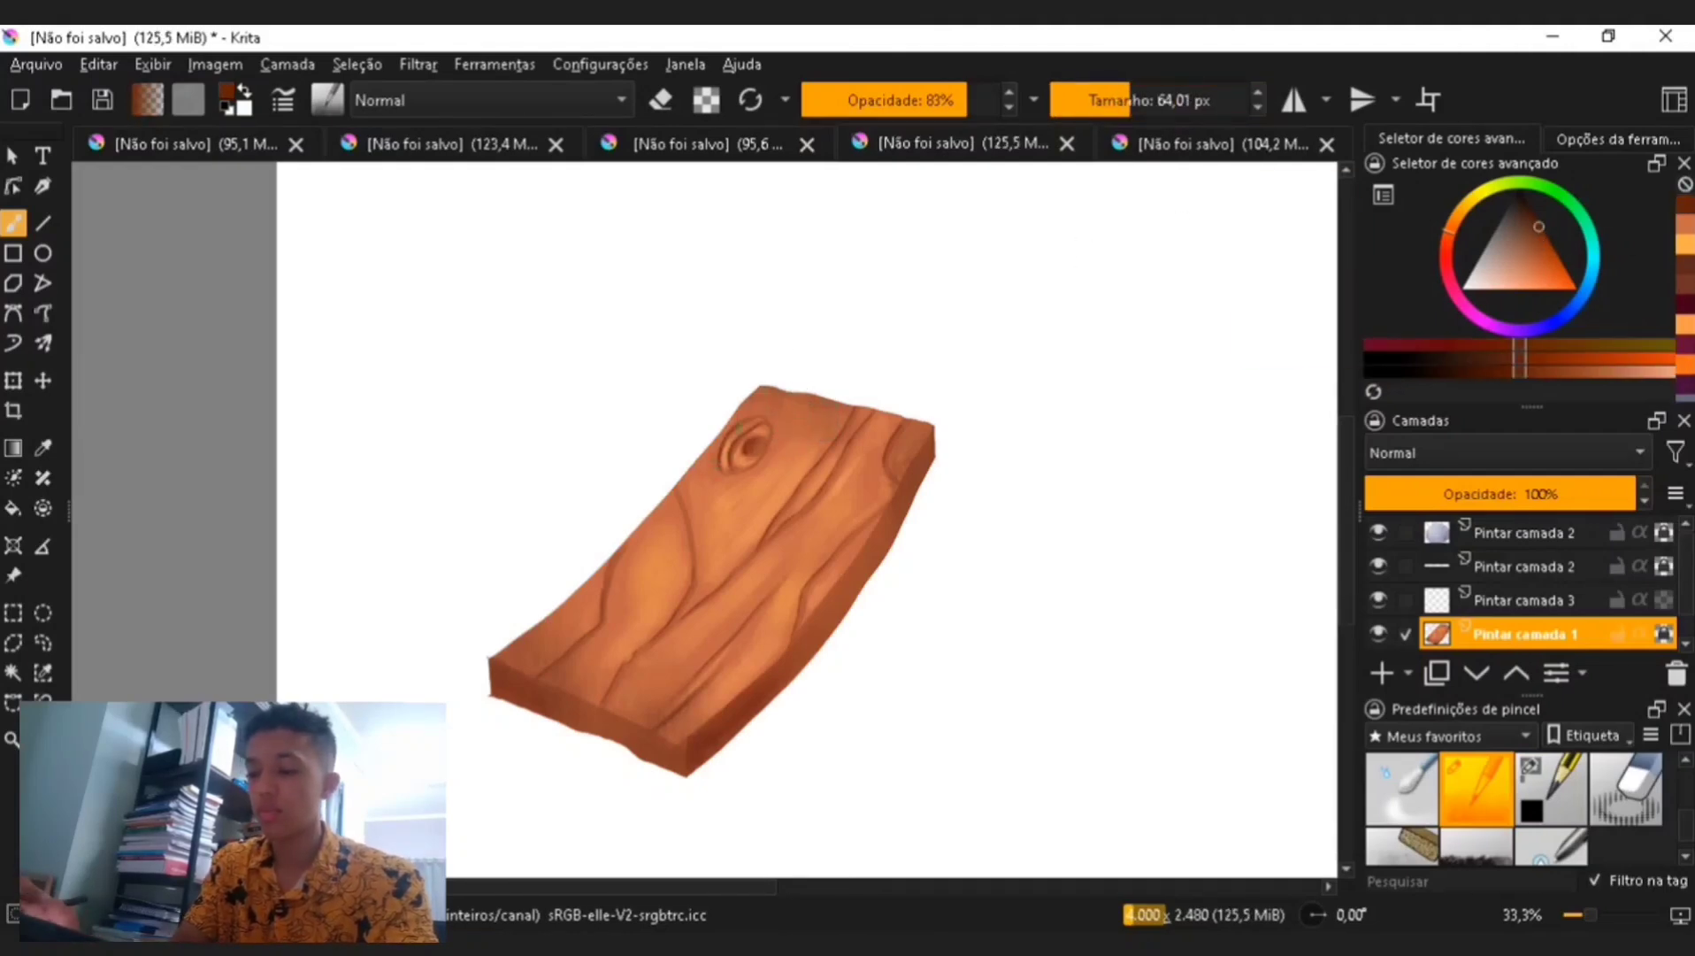
key(ctrl+minus)
key(ctrl+minus)
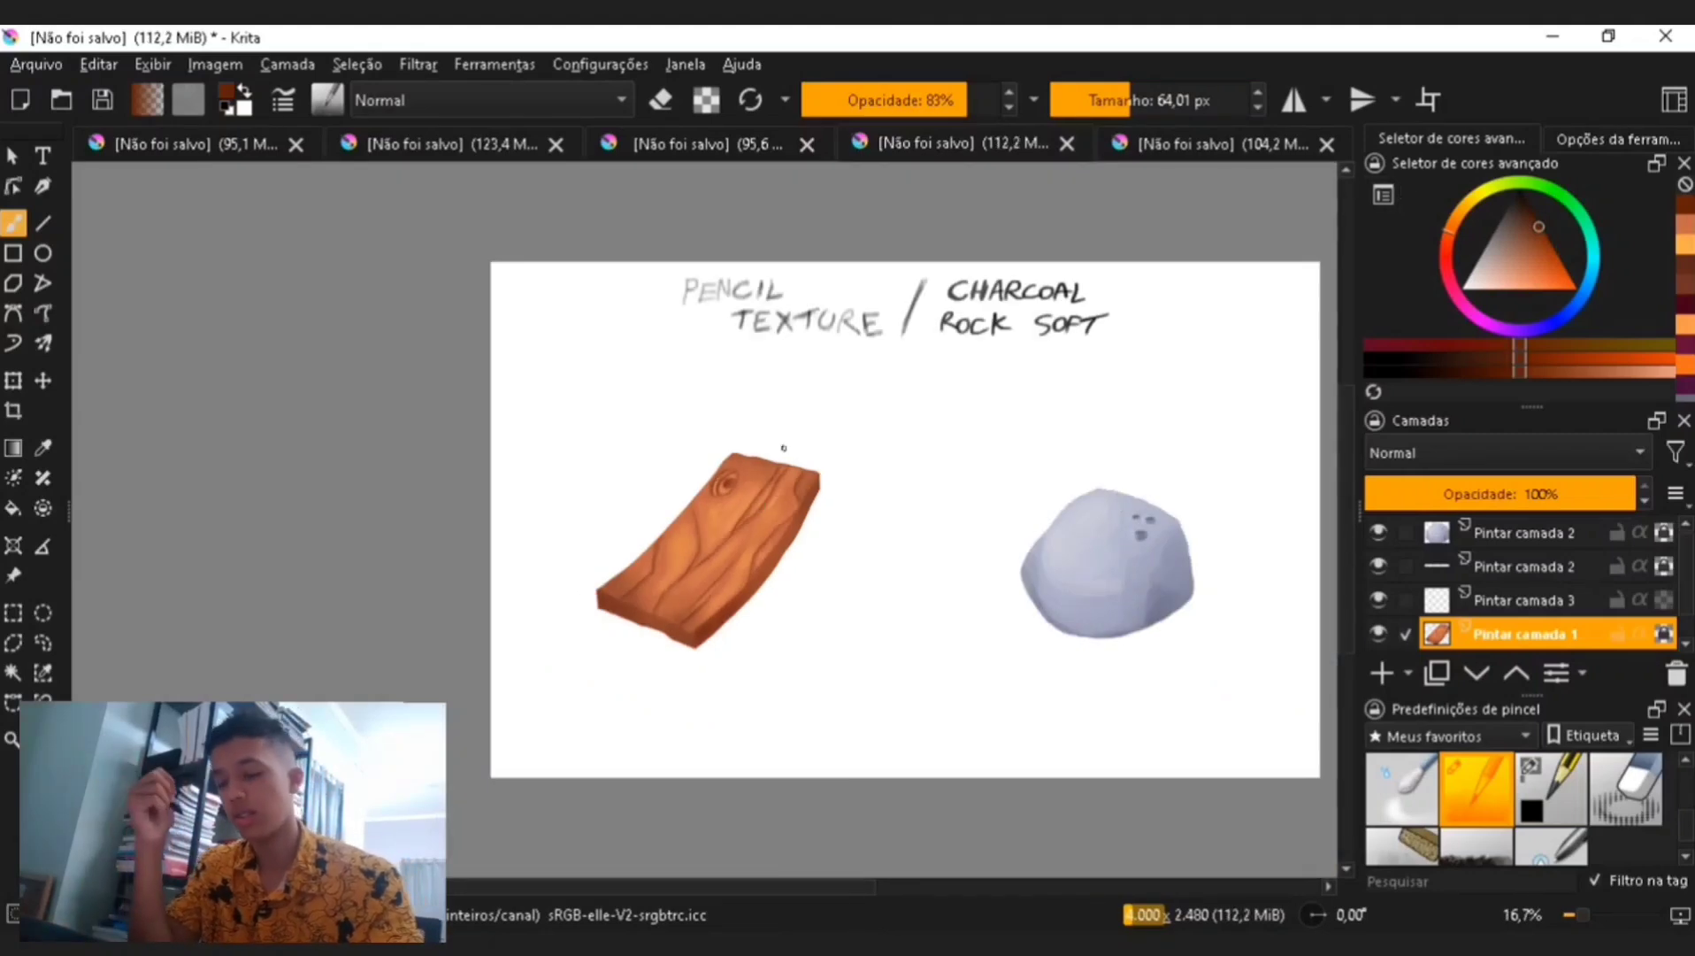
drag(746, 894, 920, 898)
key(ctrl+plus)
- Select the rock's layer, choose the soft charcoal brush preset and sample the rock's grey-blue colour
click(1514, 532)
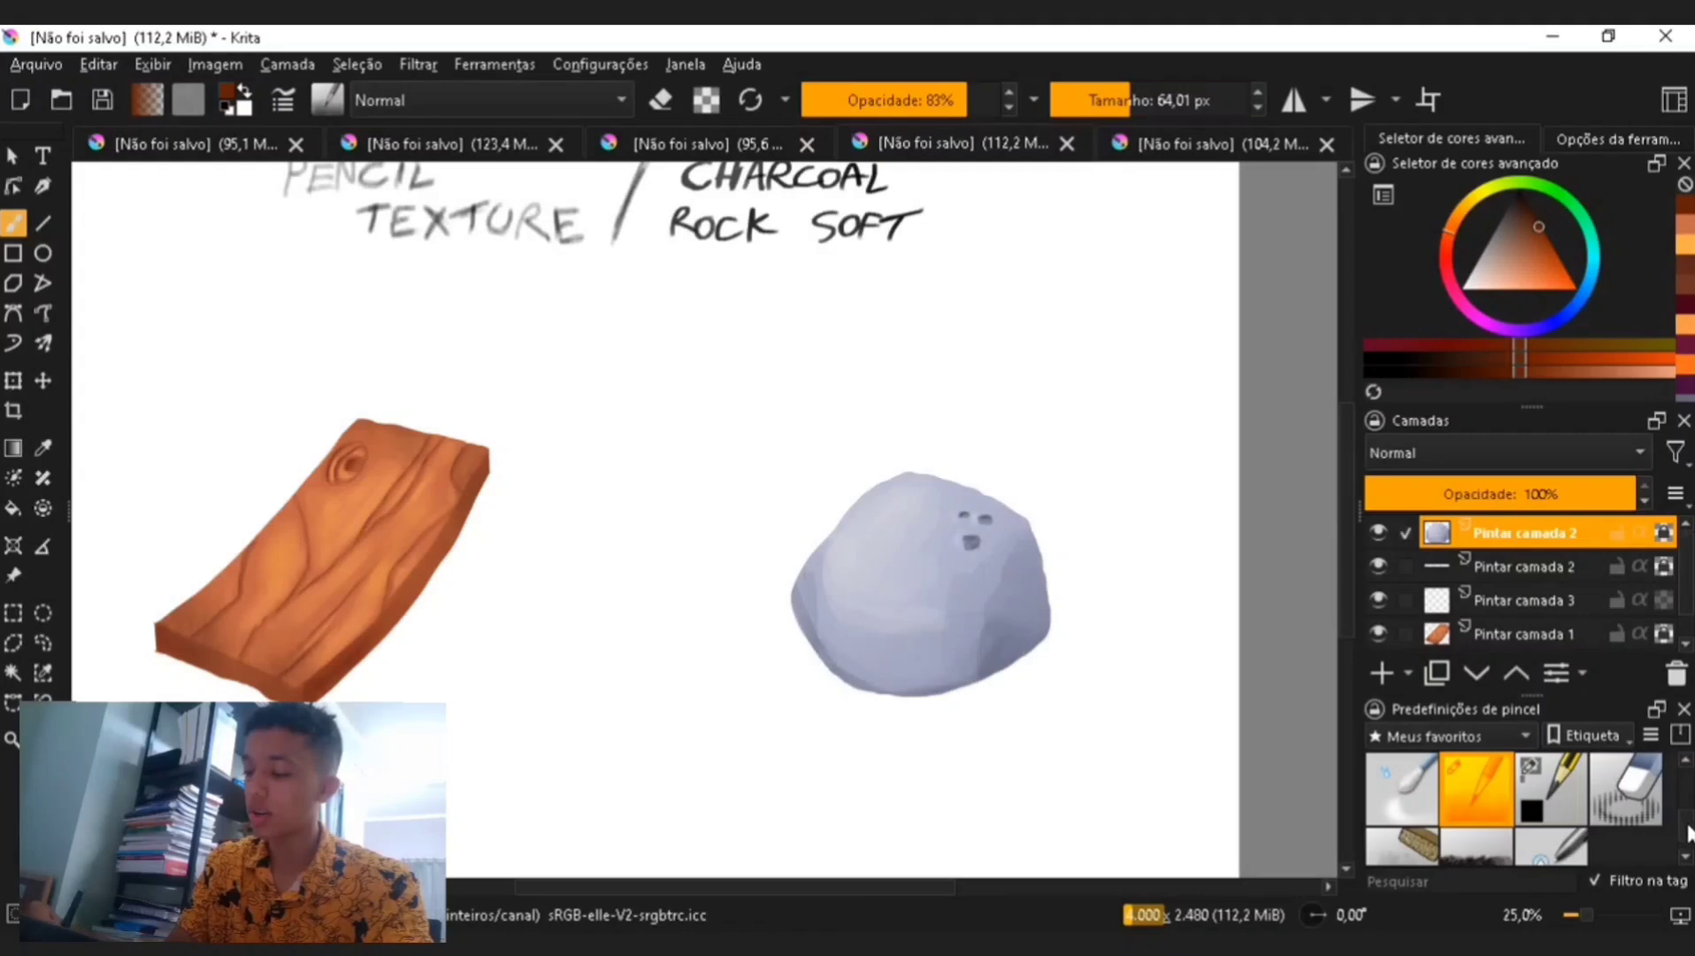
scroll(1486, 814, down, 3)
scroll(1672, 808, down, 1)
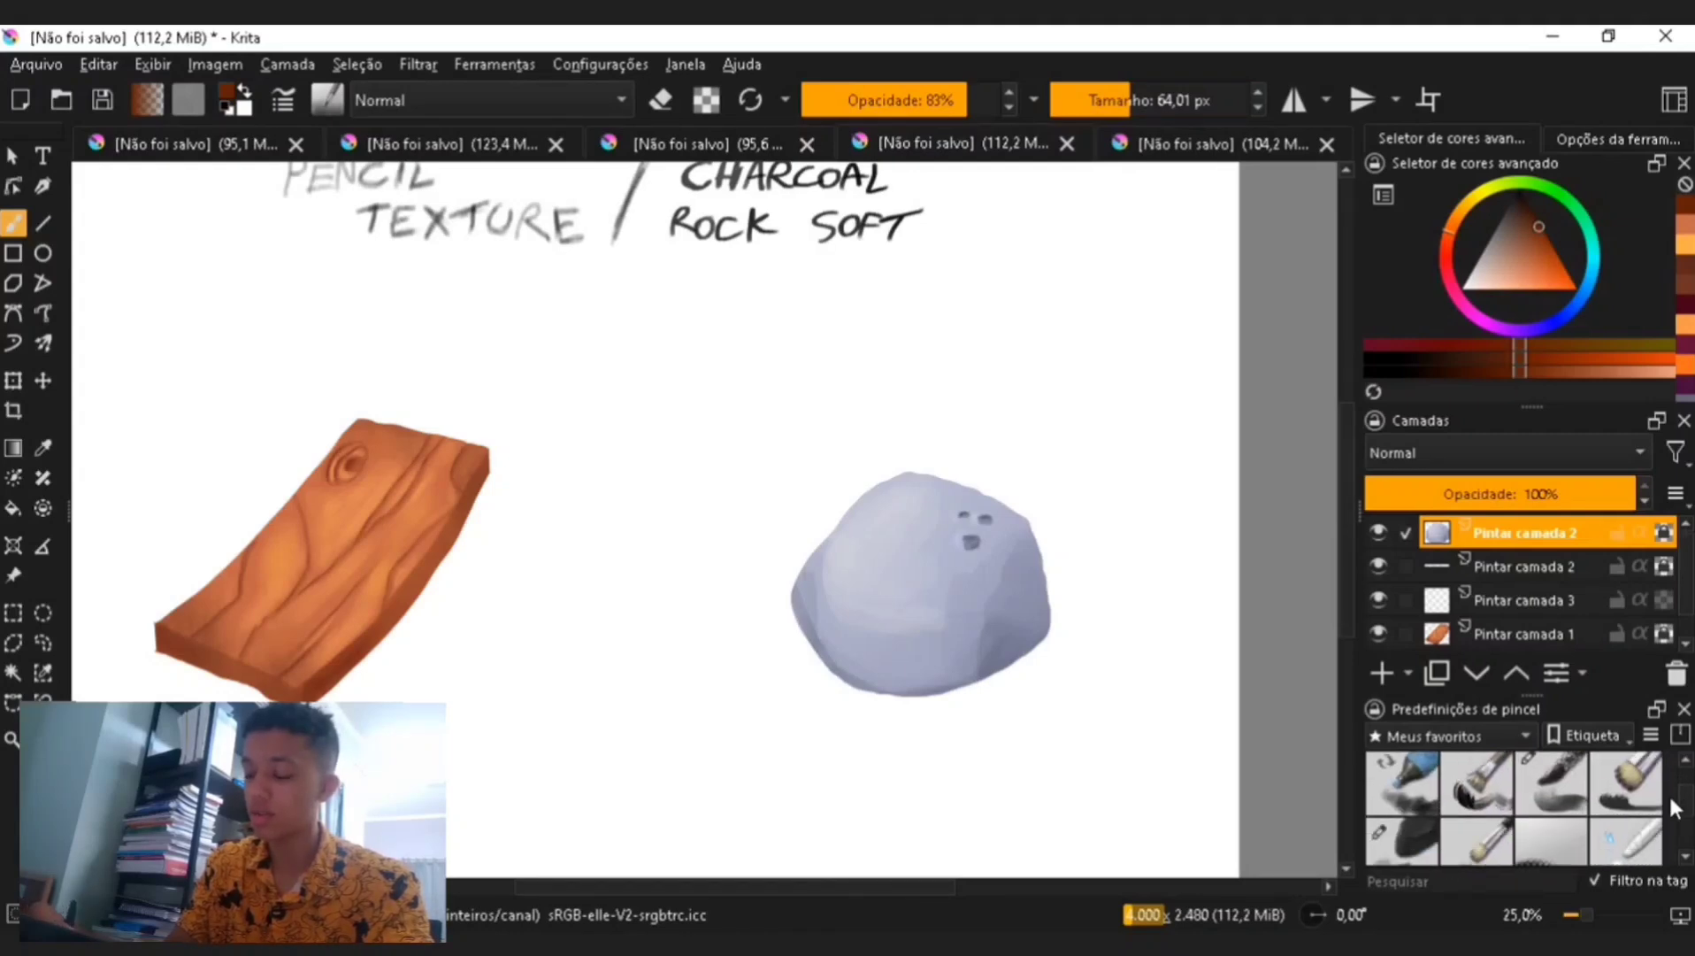
click(1412, 841)
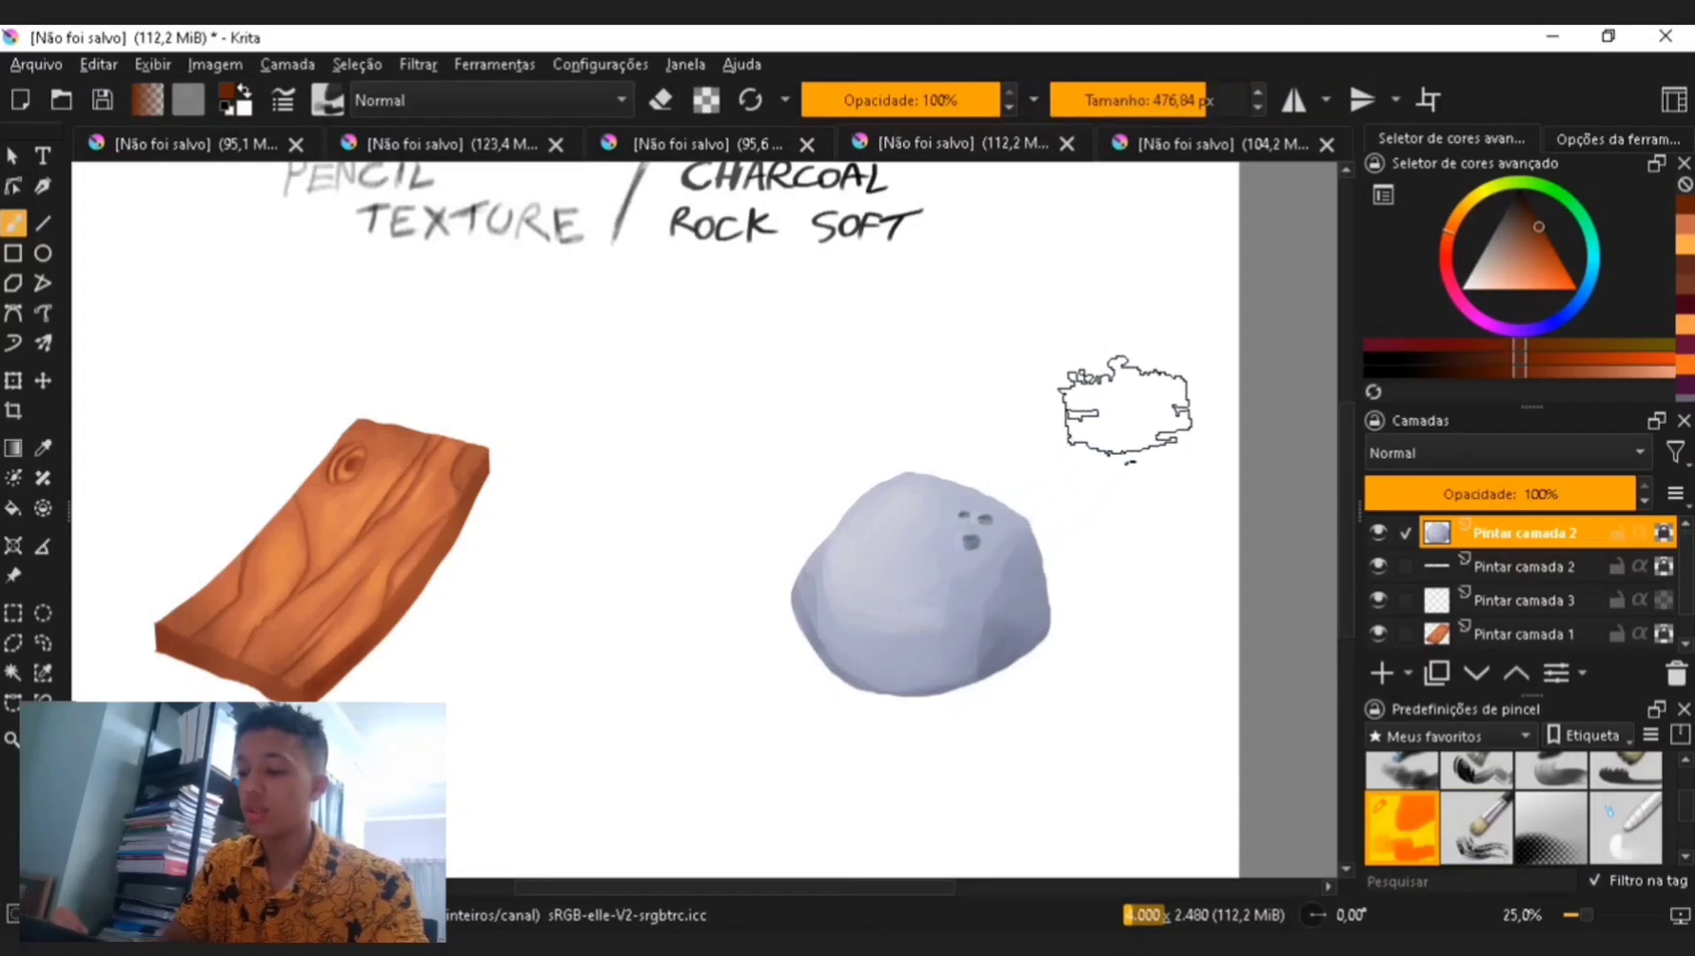
key(p)
click(1026, 630)
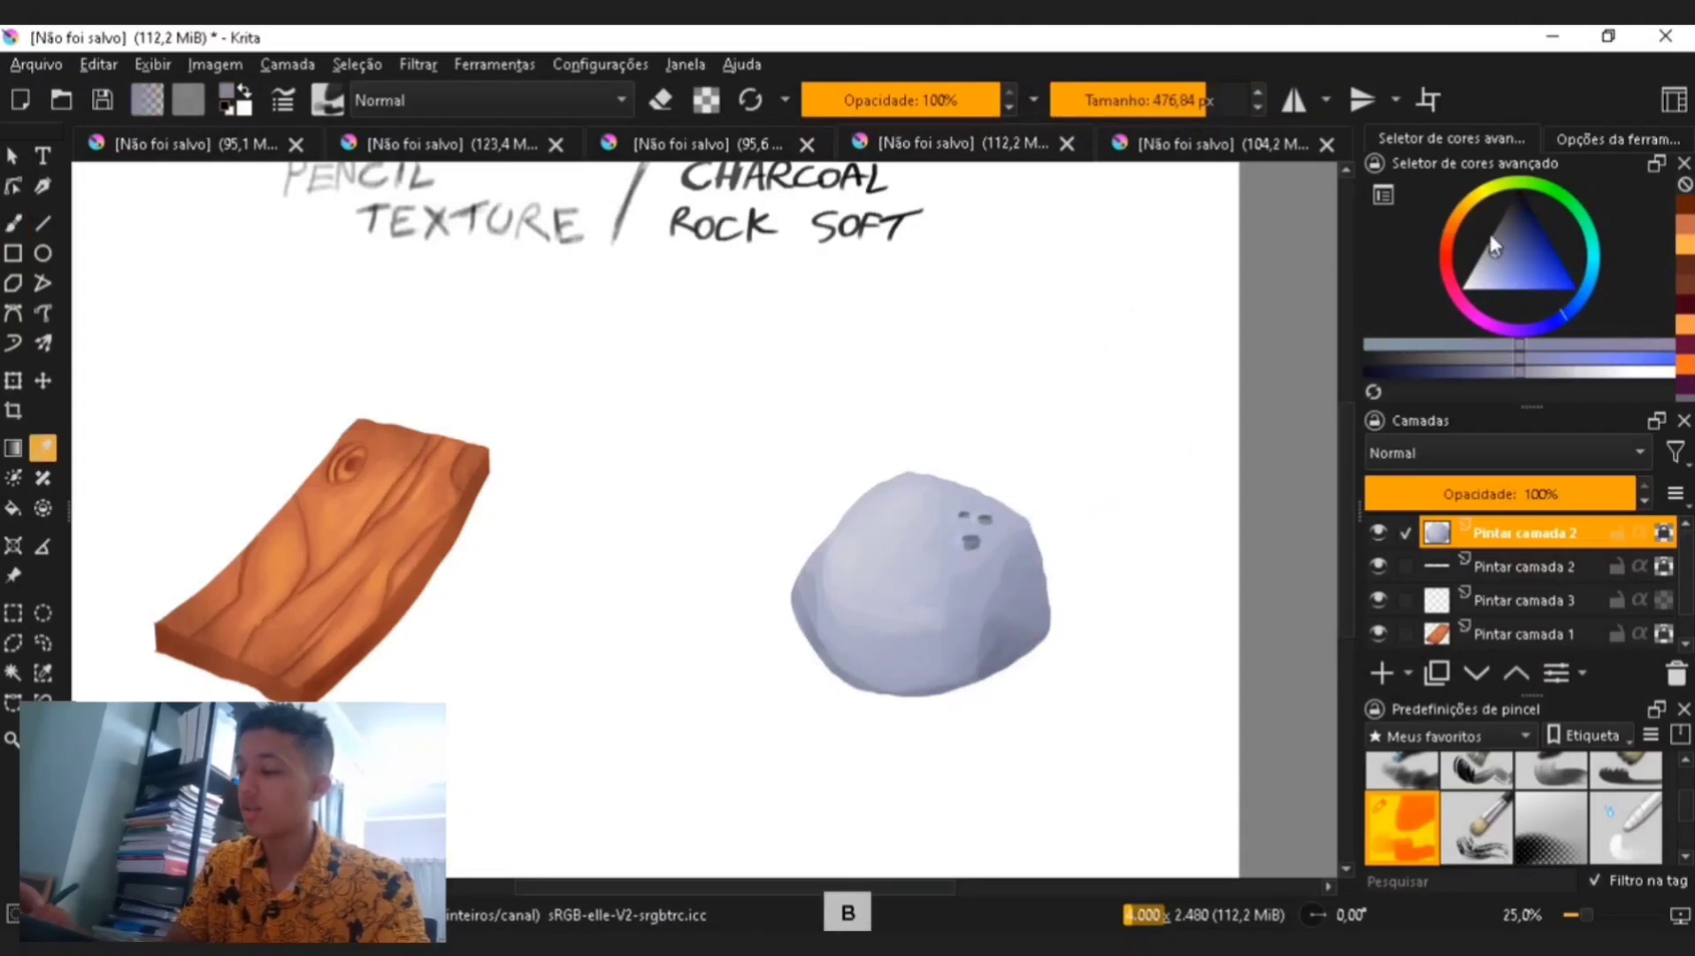
key(b)
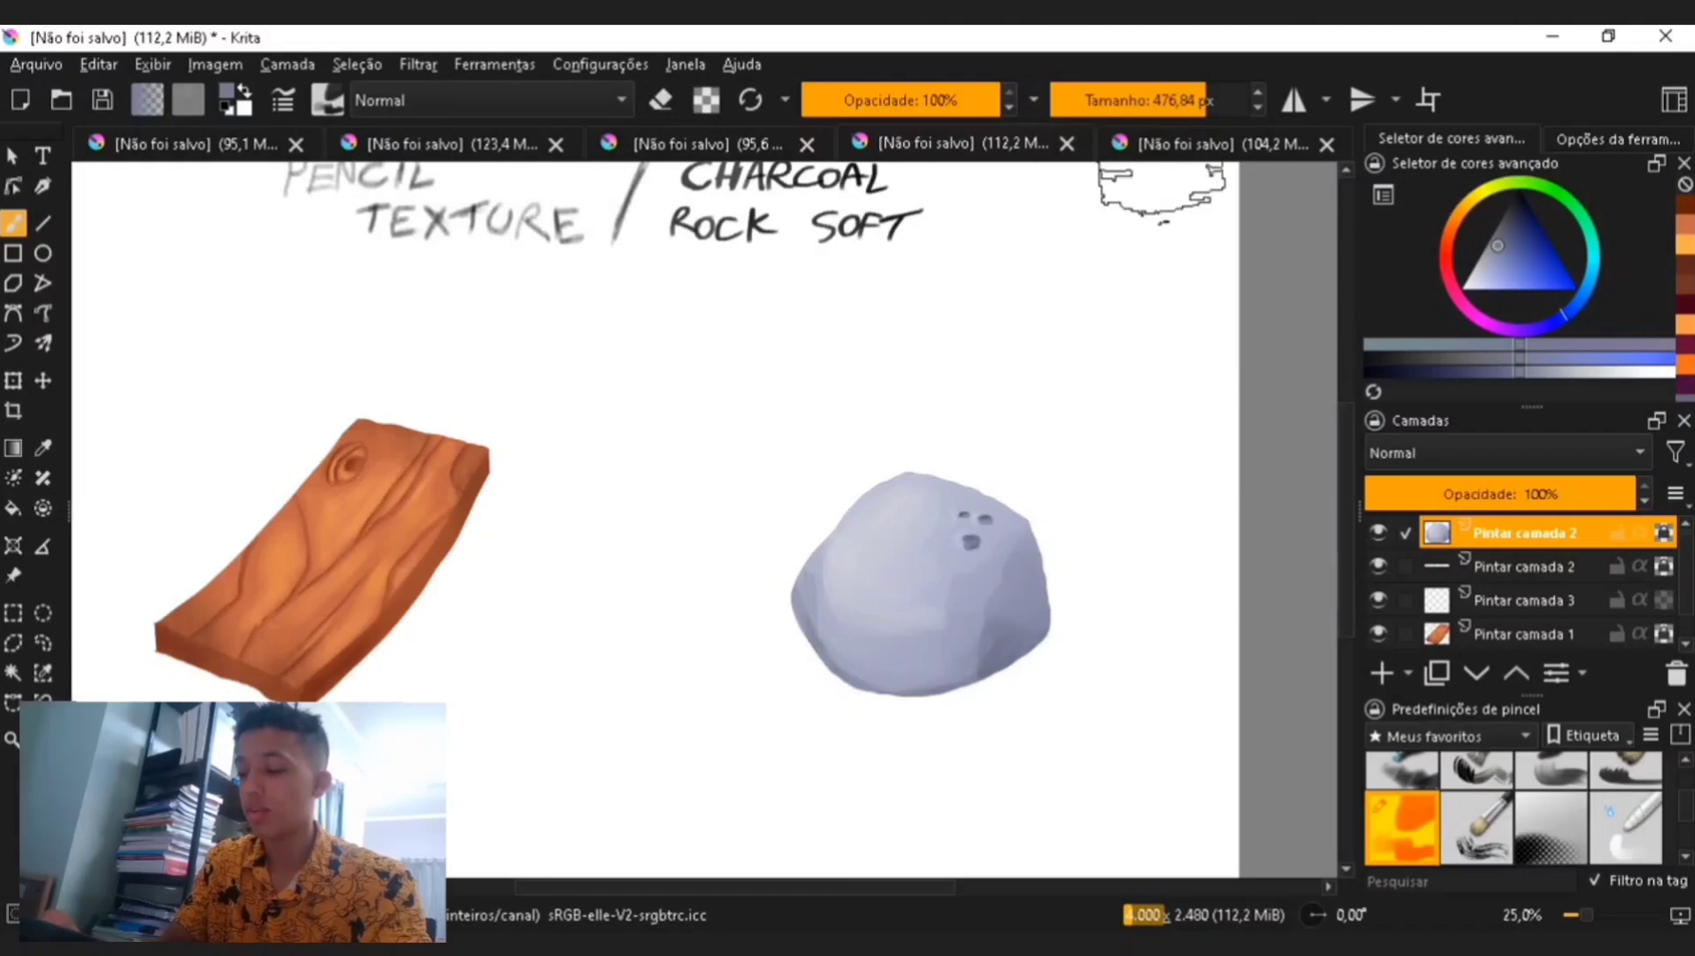
- Brush soft charcoal strokes over the rock at about 106 px with lighter blues and undo both strokes
mouse_move(1023, 666)
mouse_down()
mouse_move(1050, 611)
mouse_move(961, 667)
mouse_move(982, 695)
mouse_up()
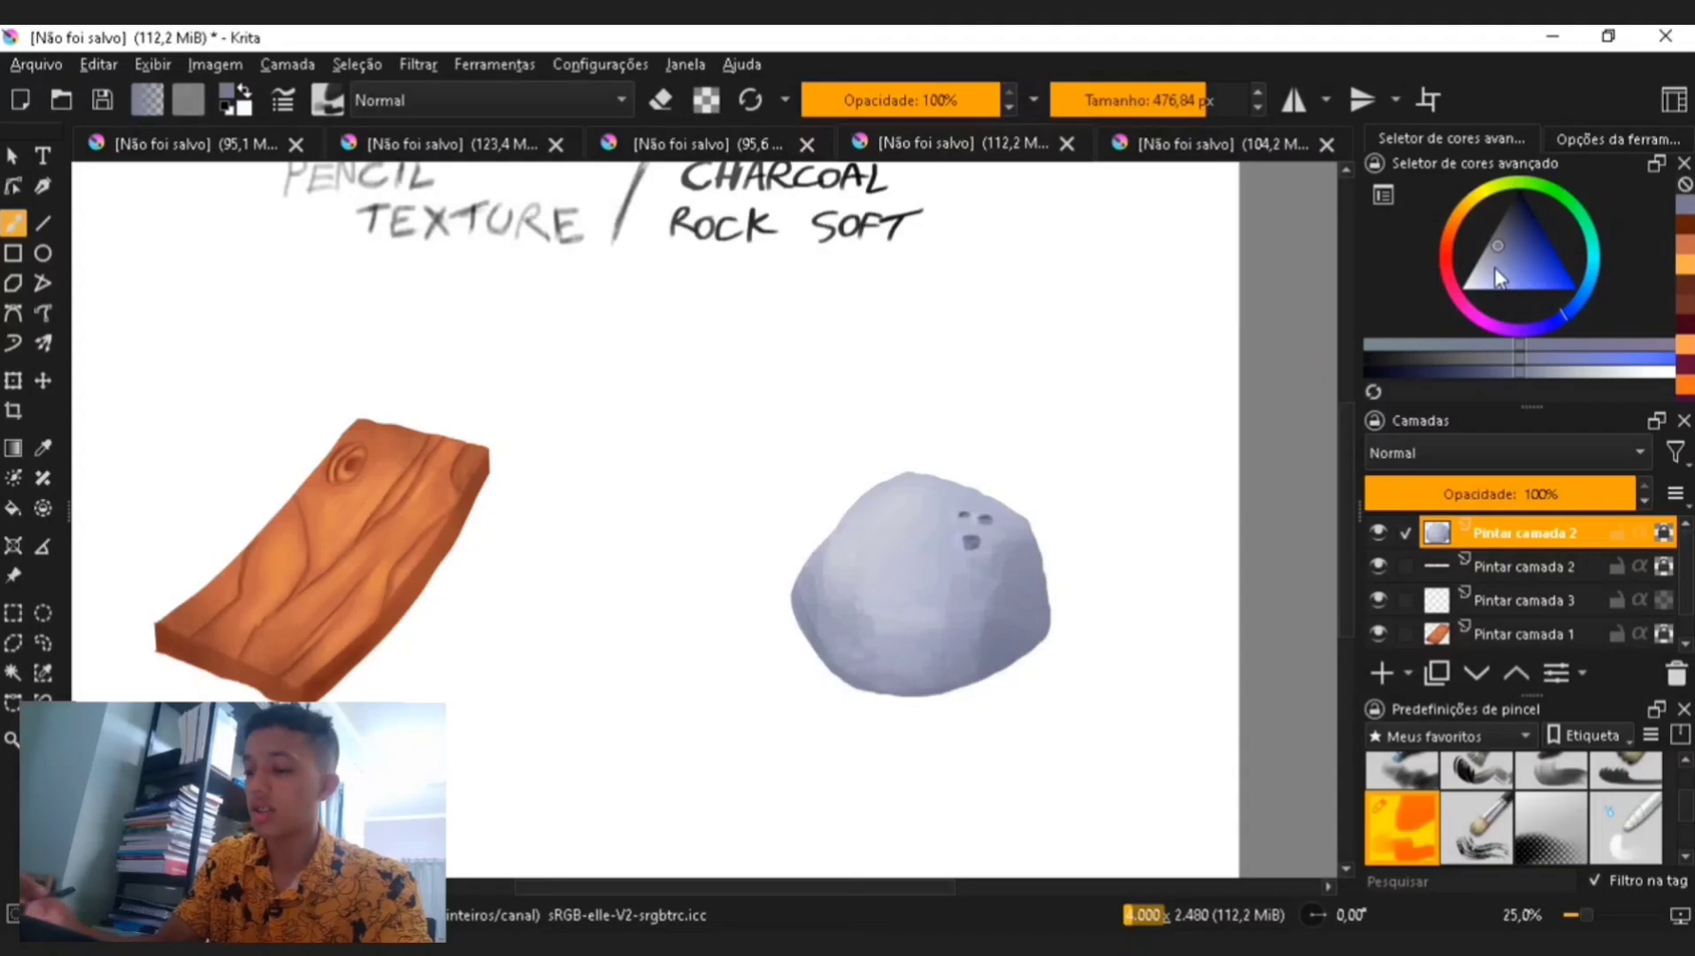
click(1479, 279)
click(1151, 101)
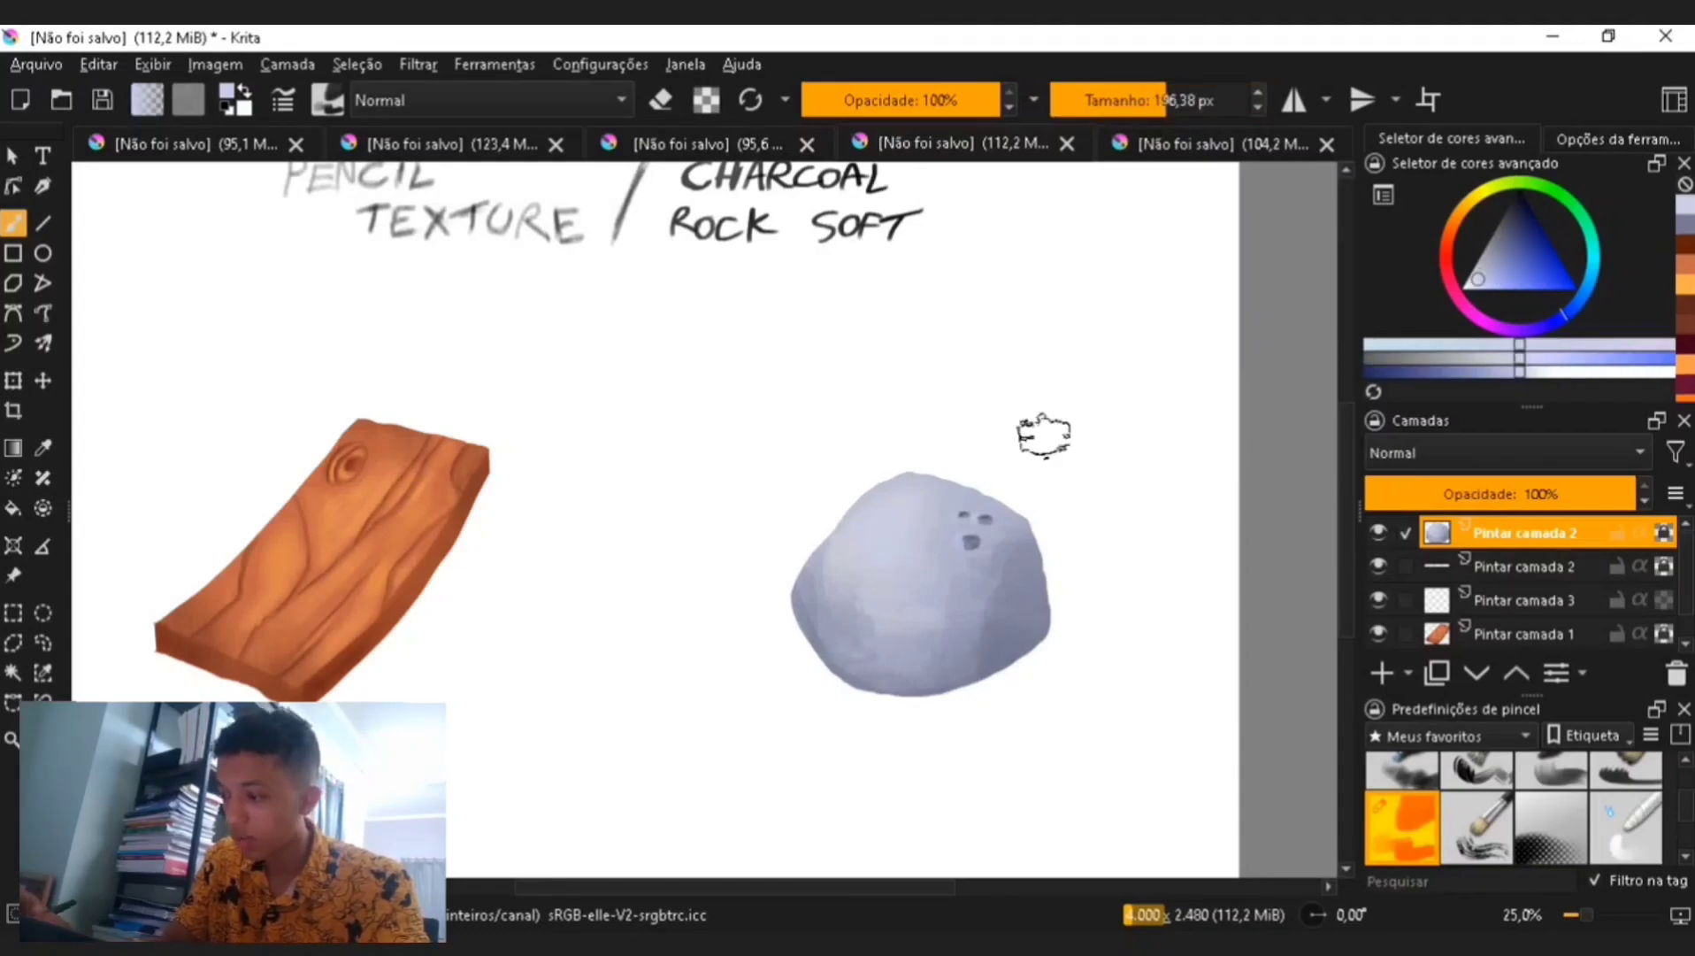
click(1464, 285)
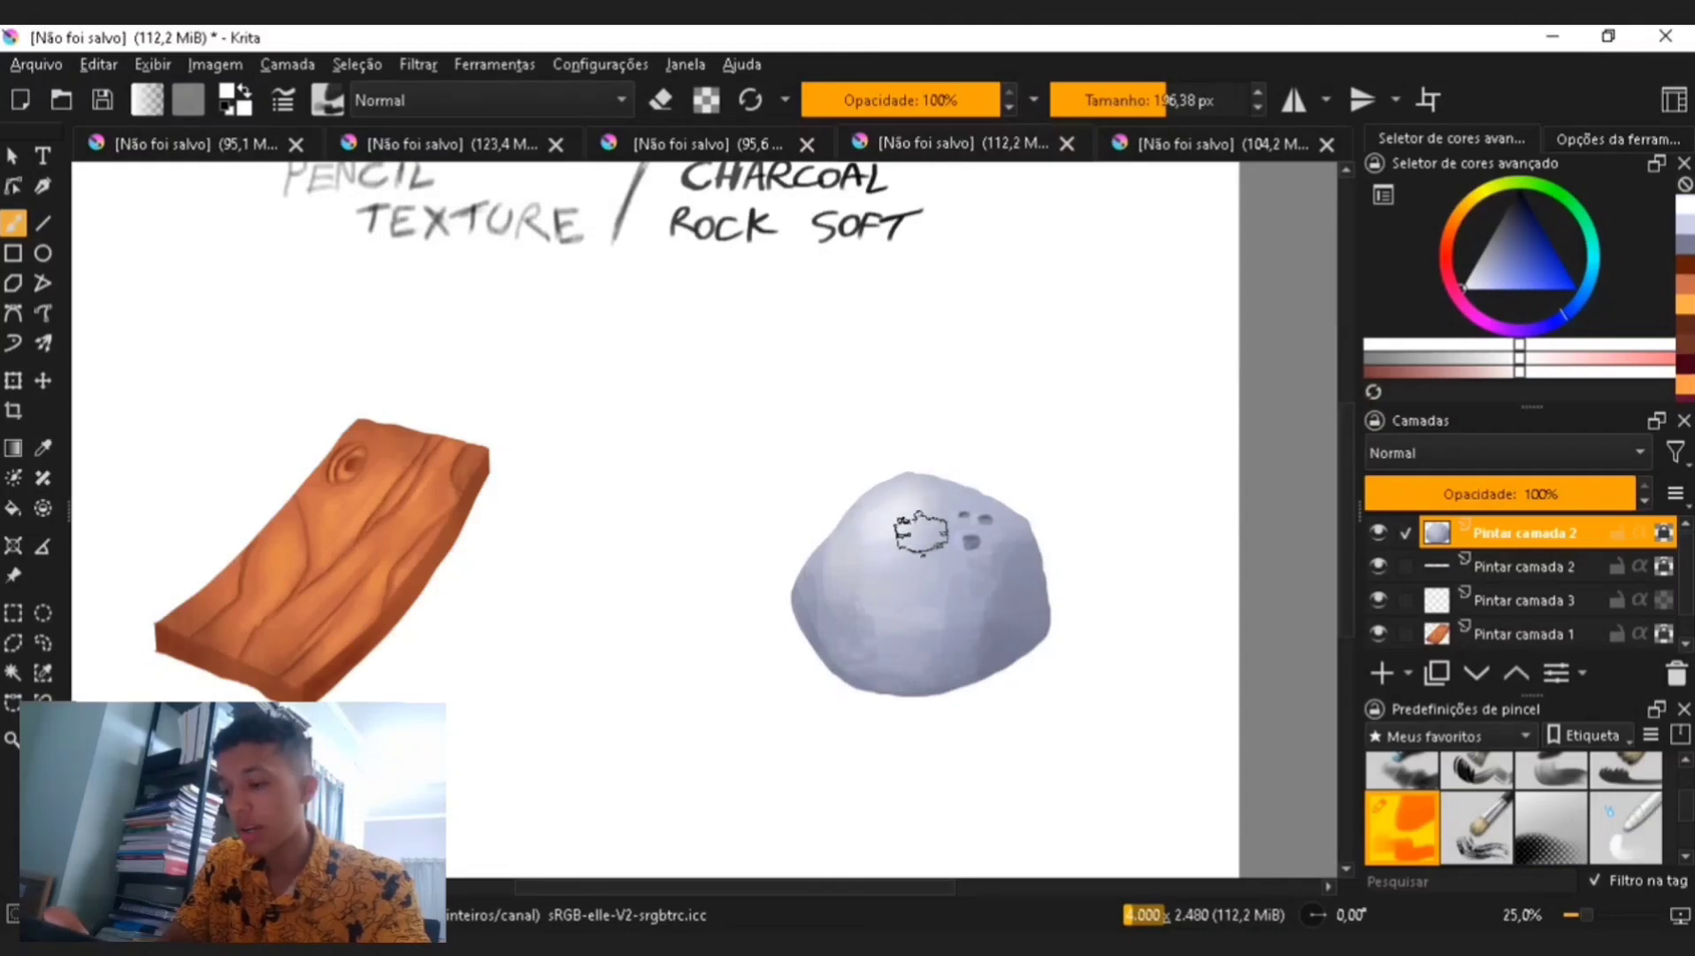
key(ctrl+minus)
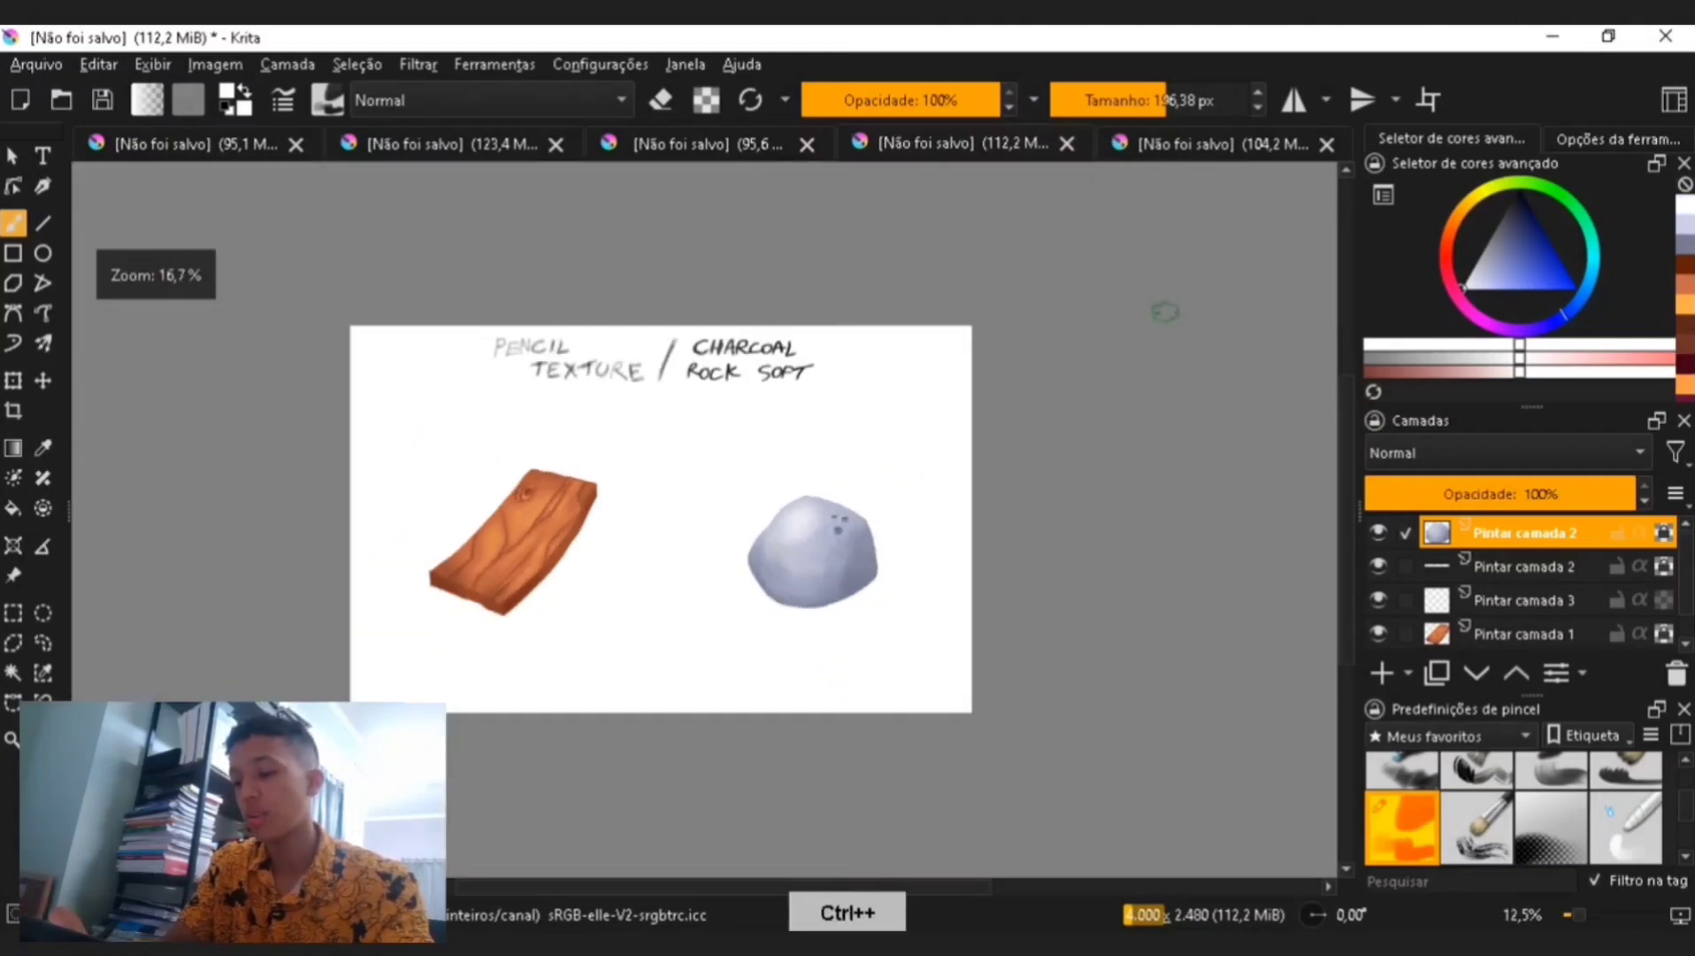
key(ctrl+plus)
key(c)
key(p)
click(959, 553)
key(b)
drag(896, 581, 939, 515)
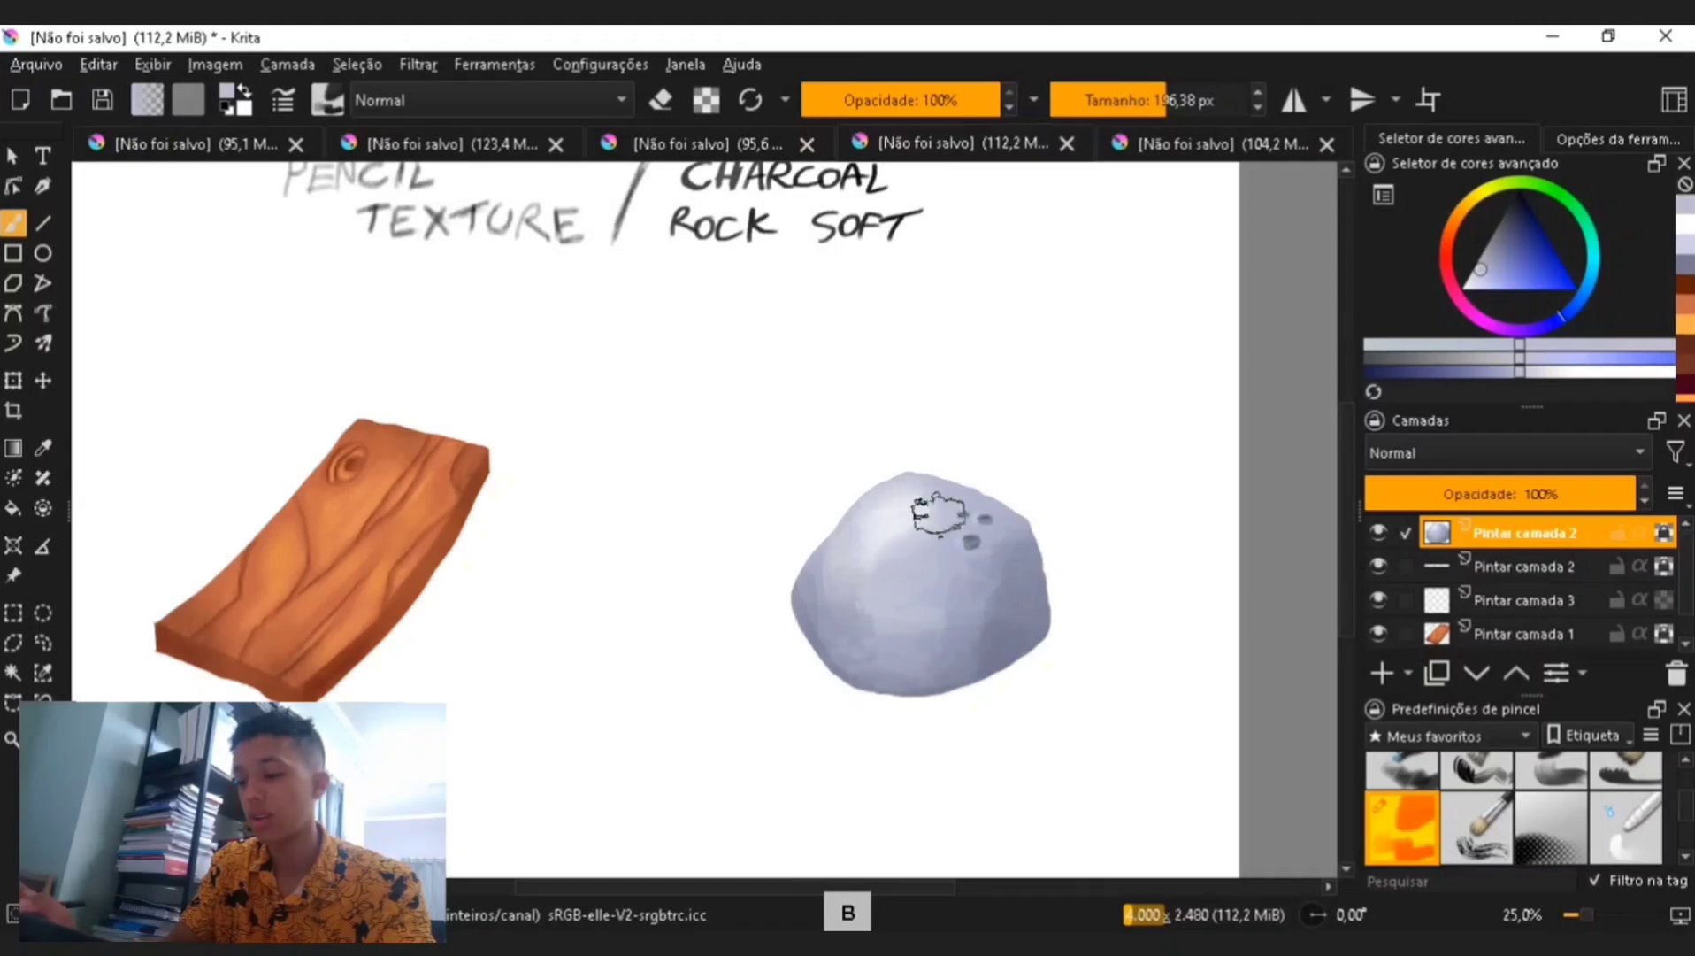
key(ctrl+minus)
key(ctrl+z)
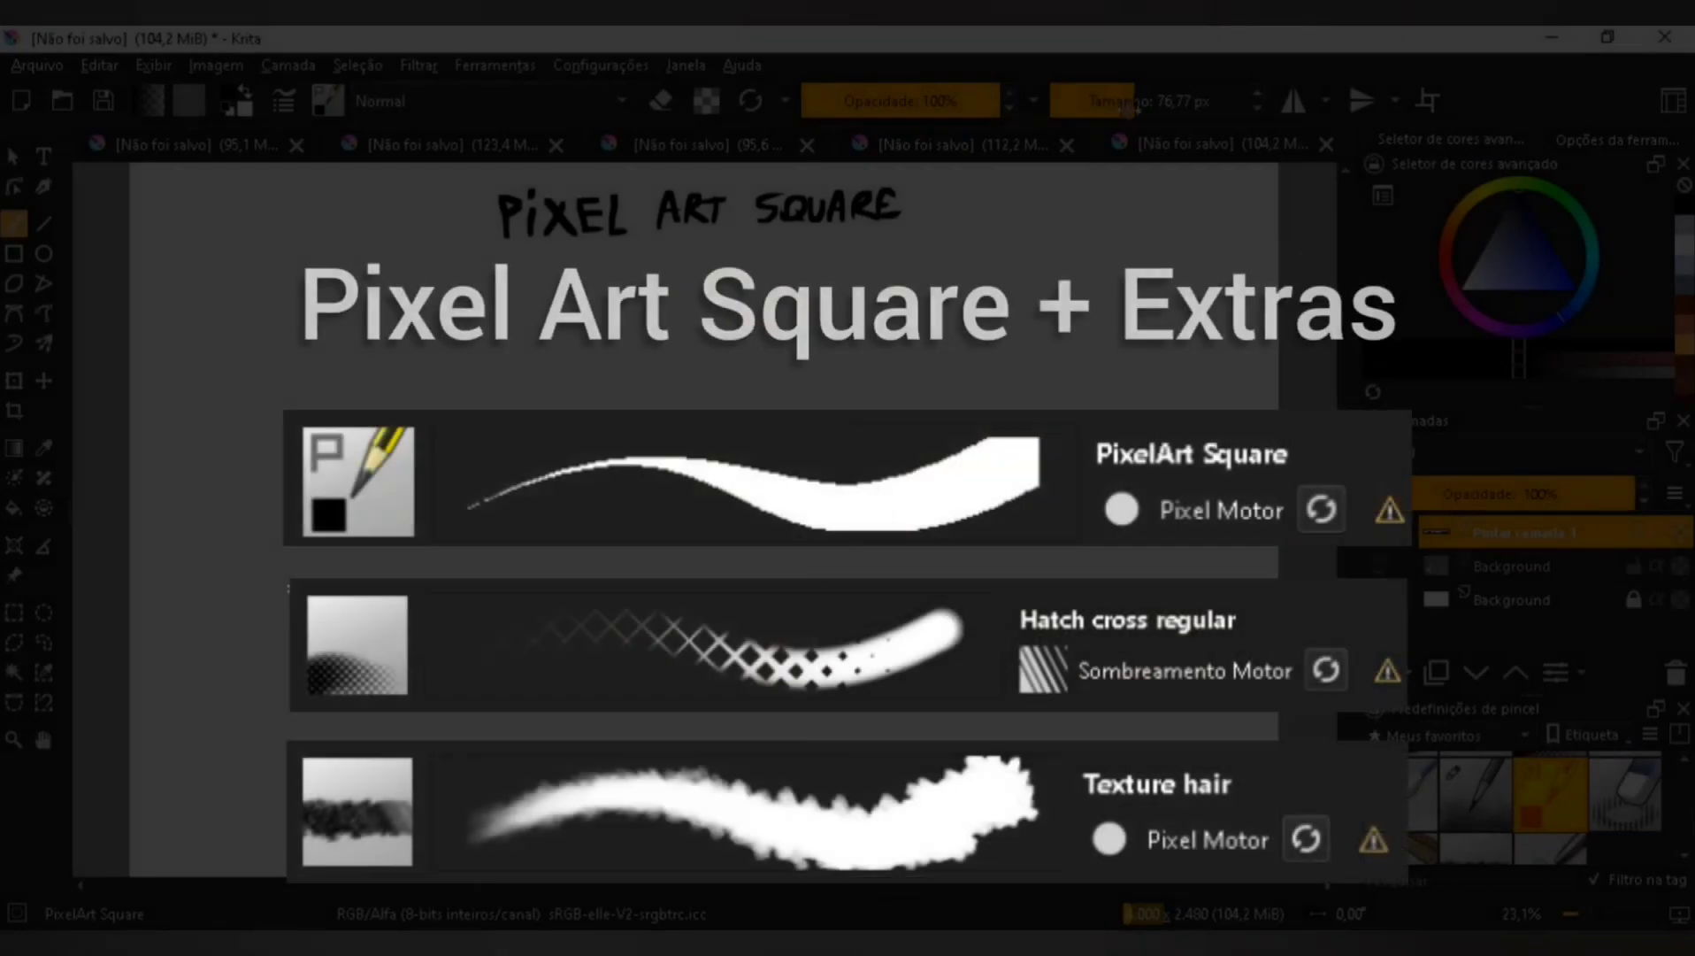
key(ctrl+z)
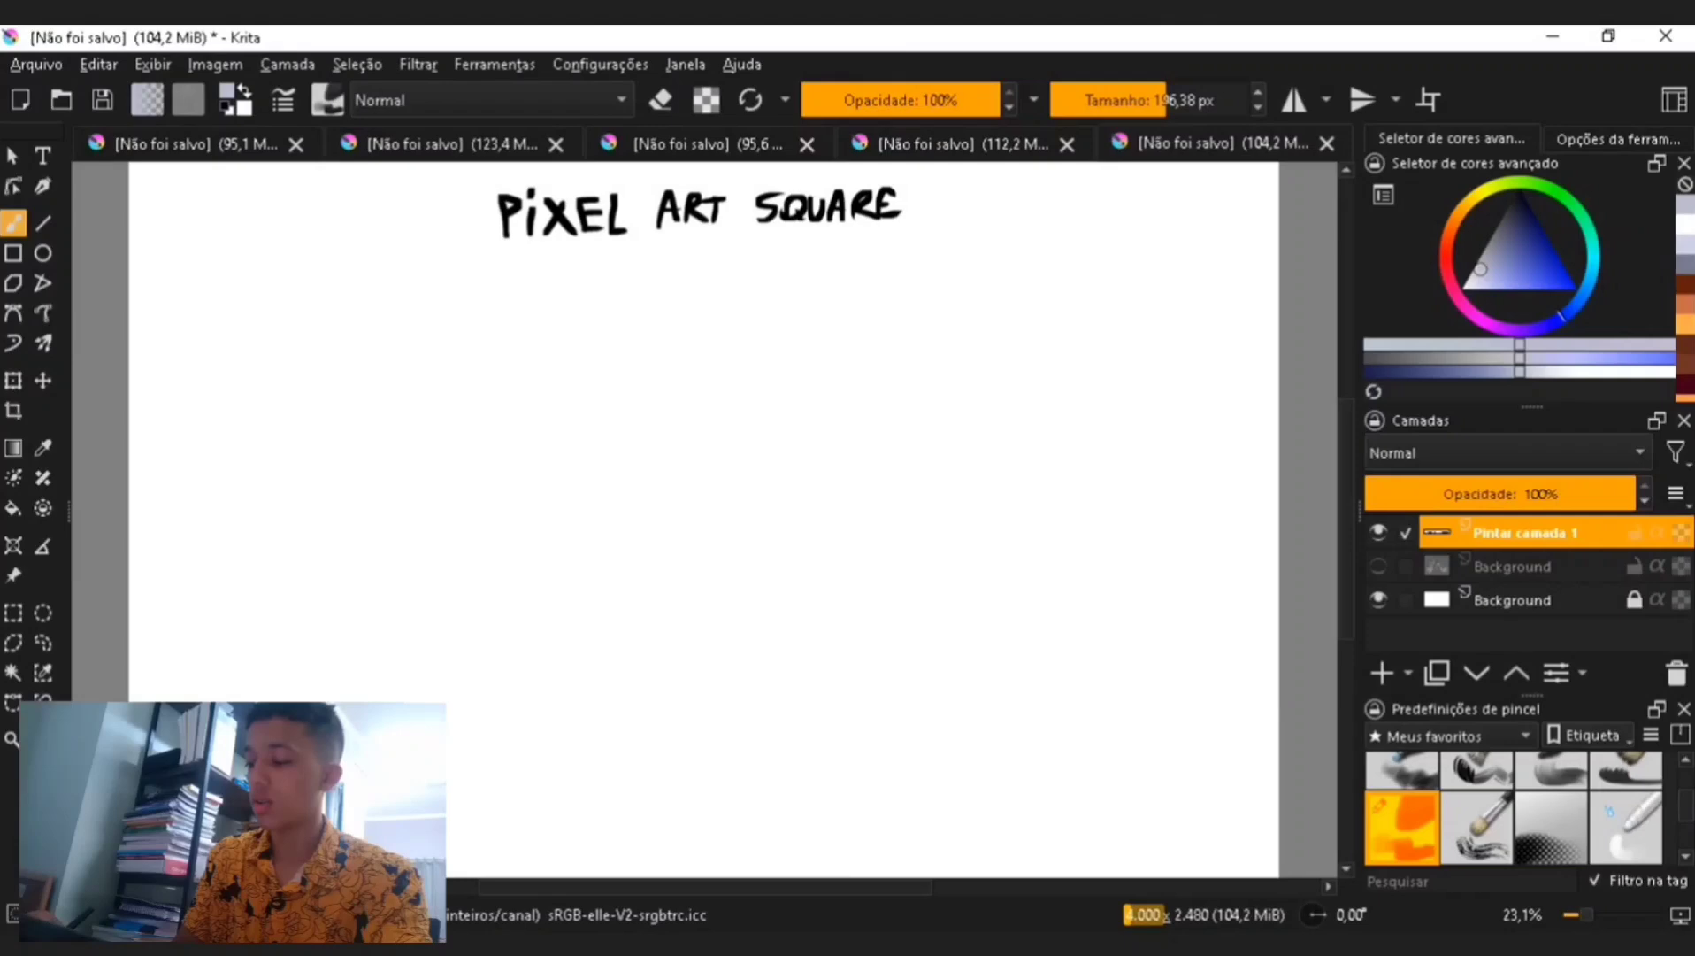
- Switch to the Pixel Art Square document and choose the PixelArt Square brush preset
scroll(1559, 794, up, 3)
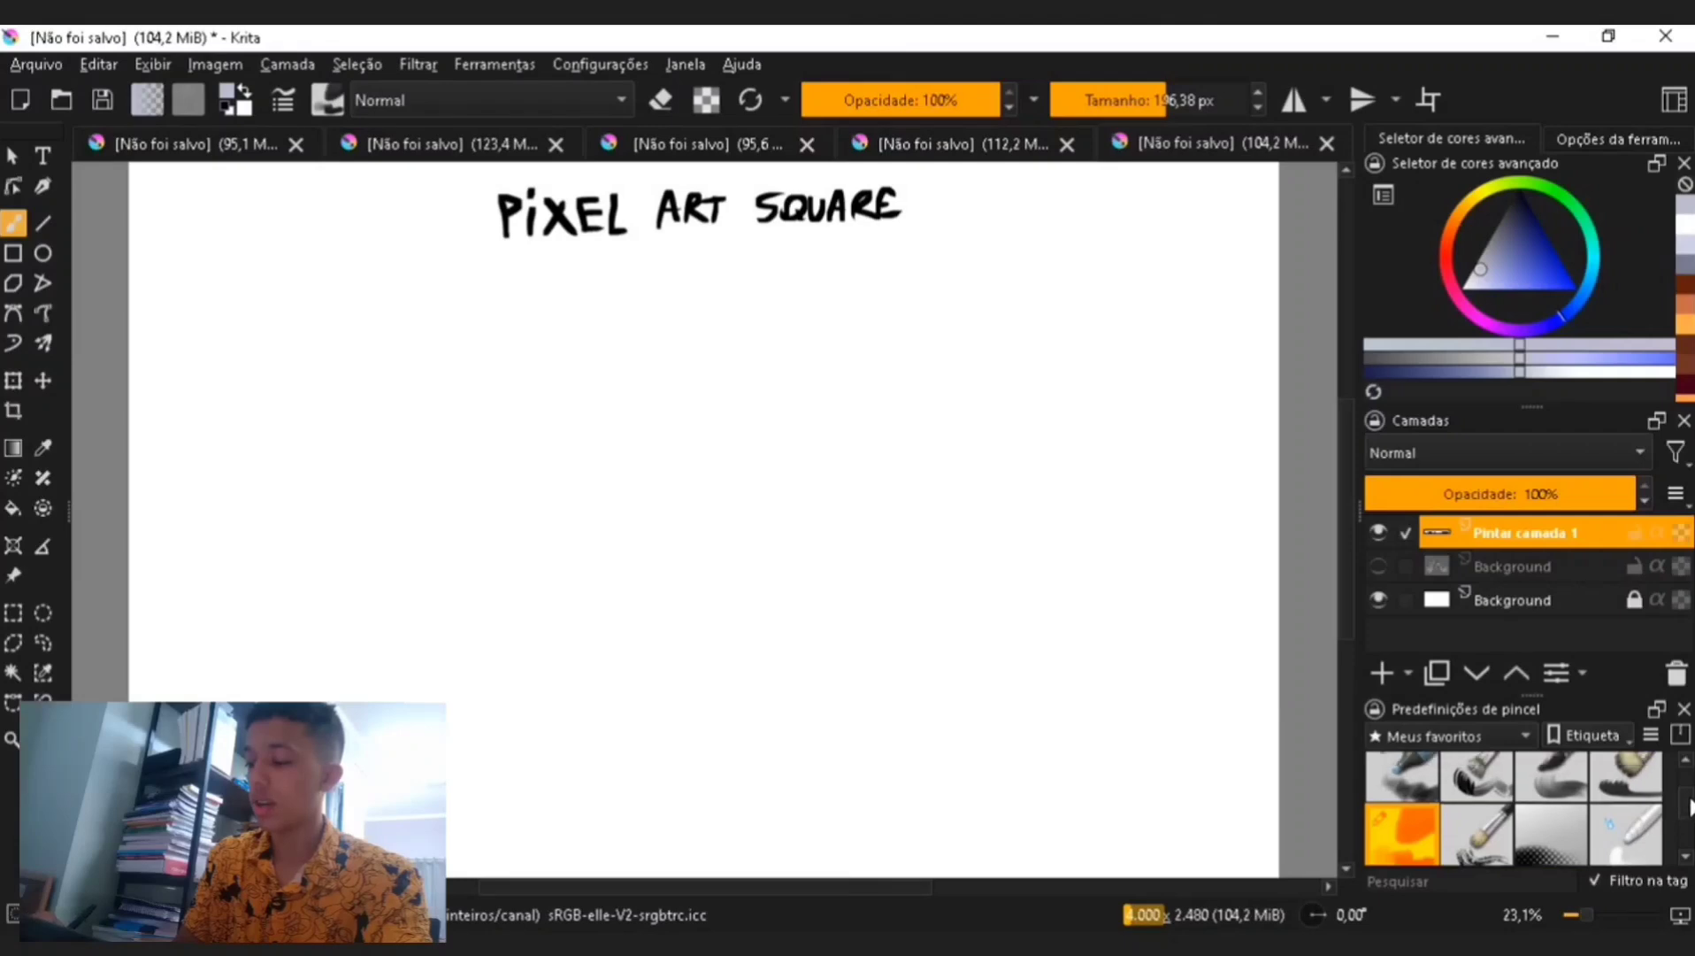
scroll(1687, 790, down, 4)
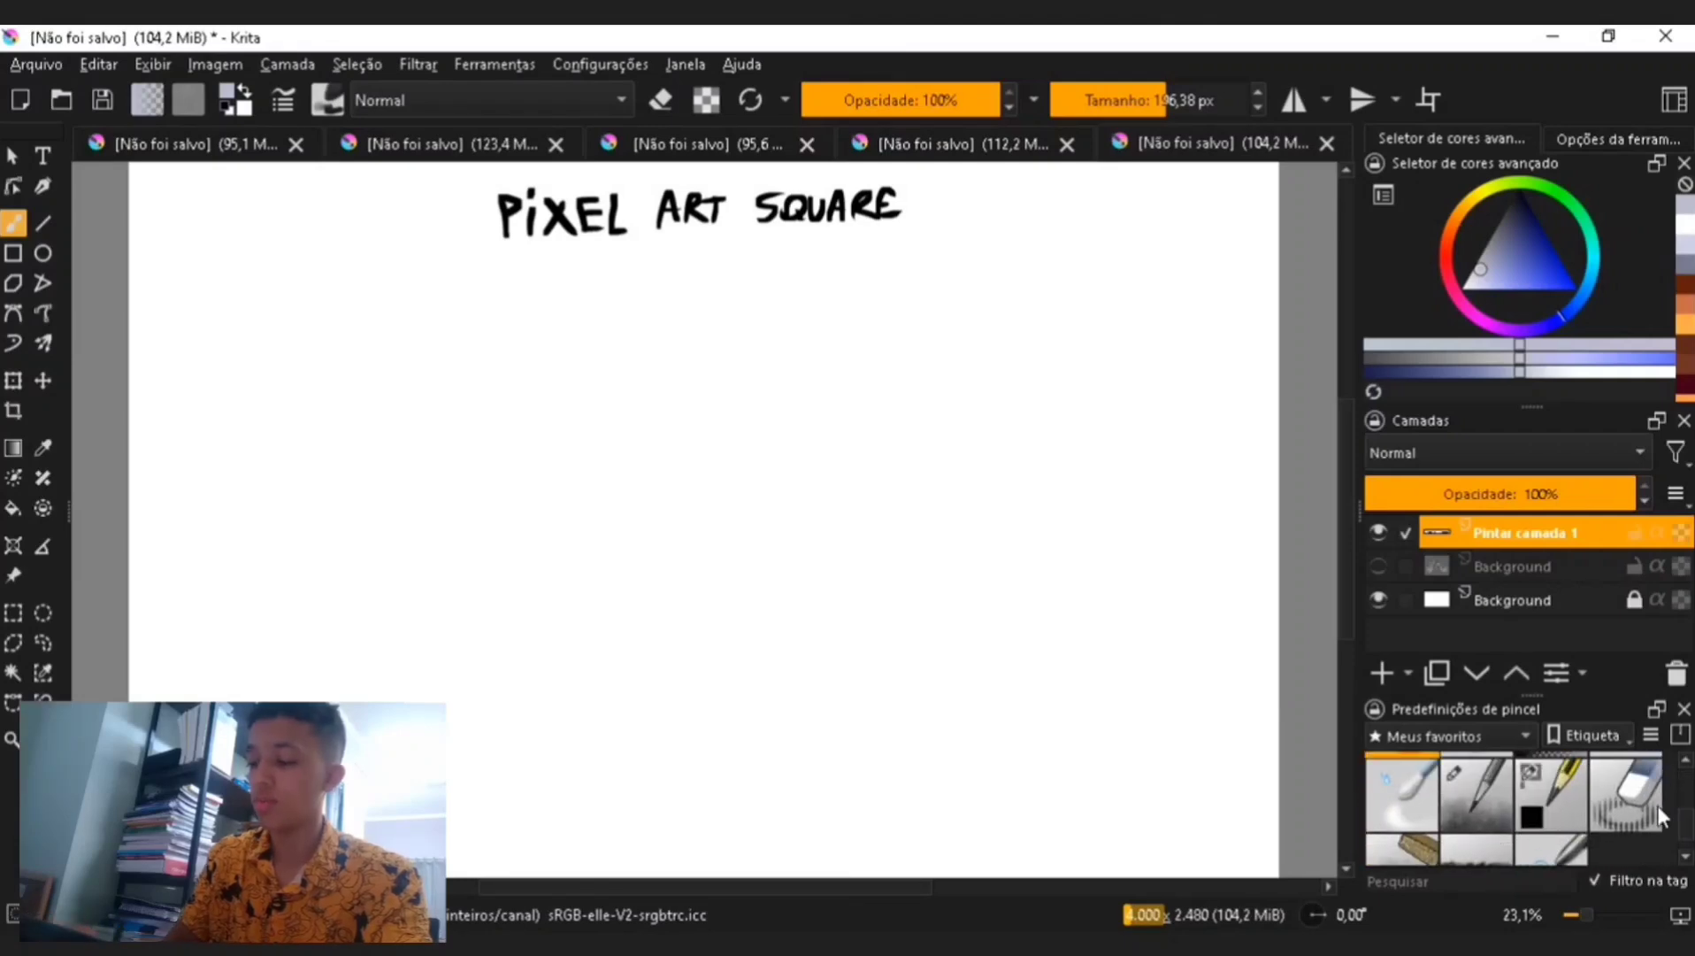
click(1544, 796)
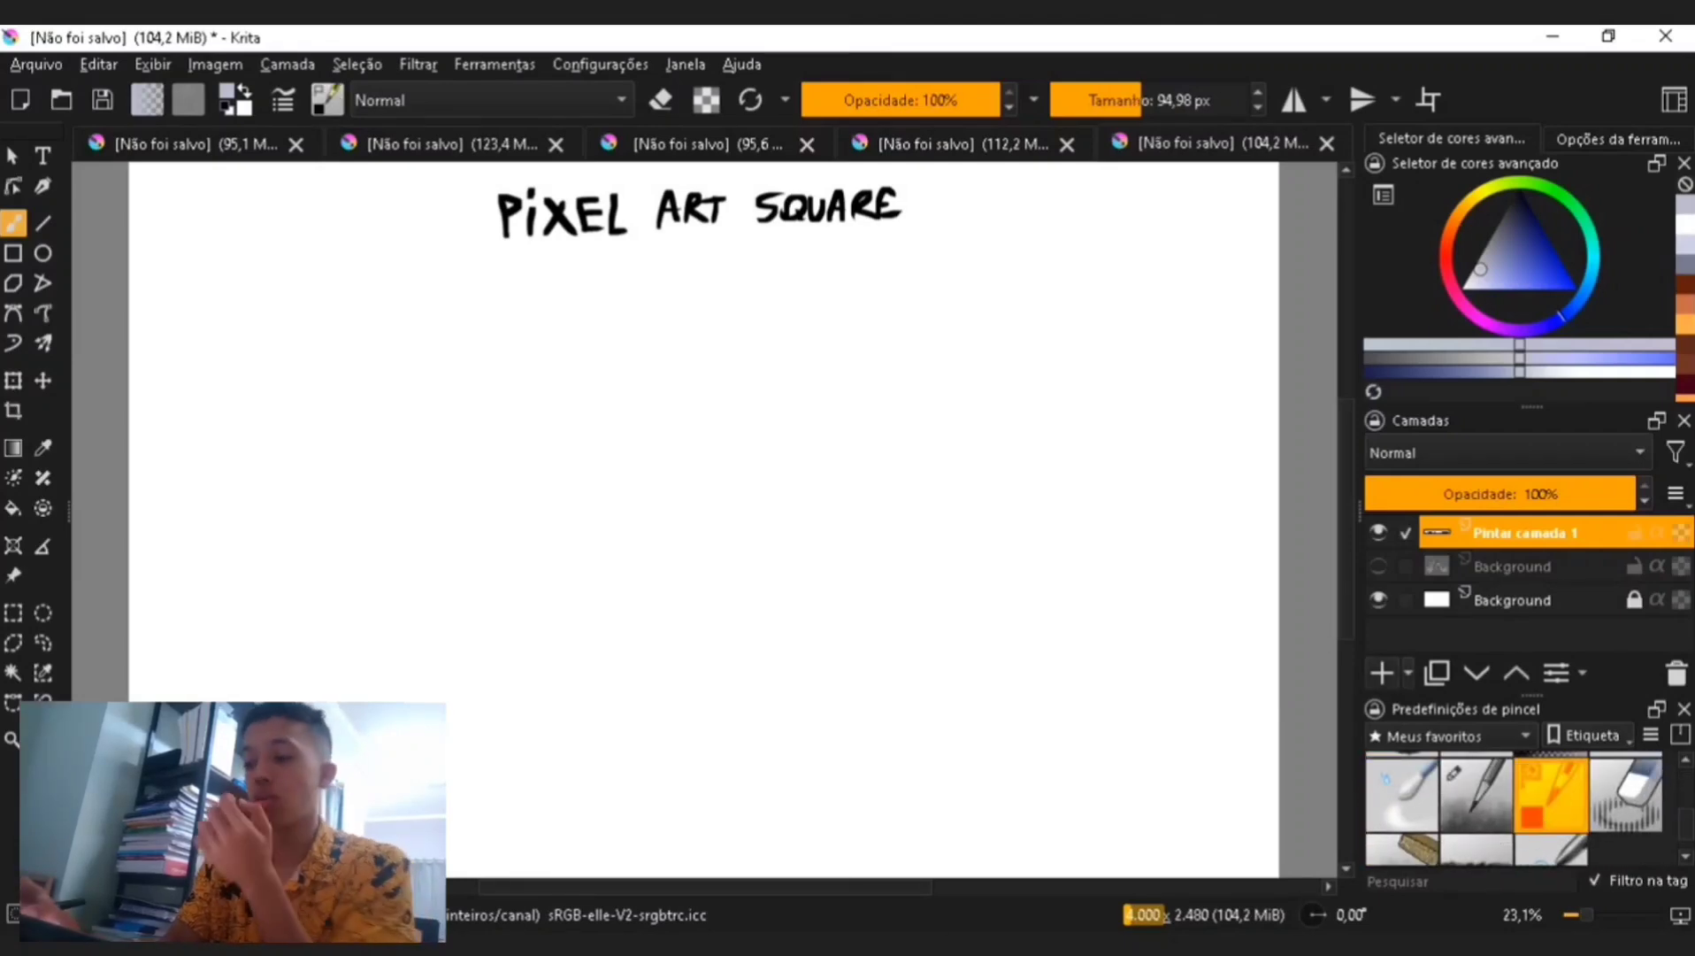
- Set the brush to about 135 px with black, paint a test stroke on the canvas and undo it
drag(1149, 93, 1185, 100)
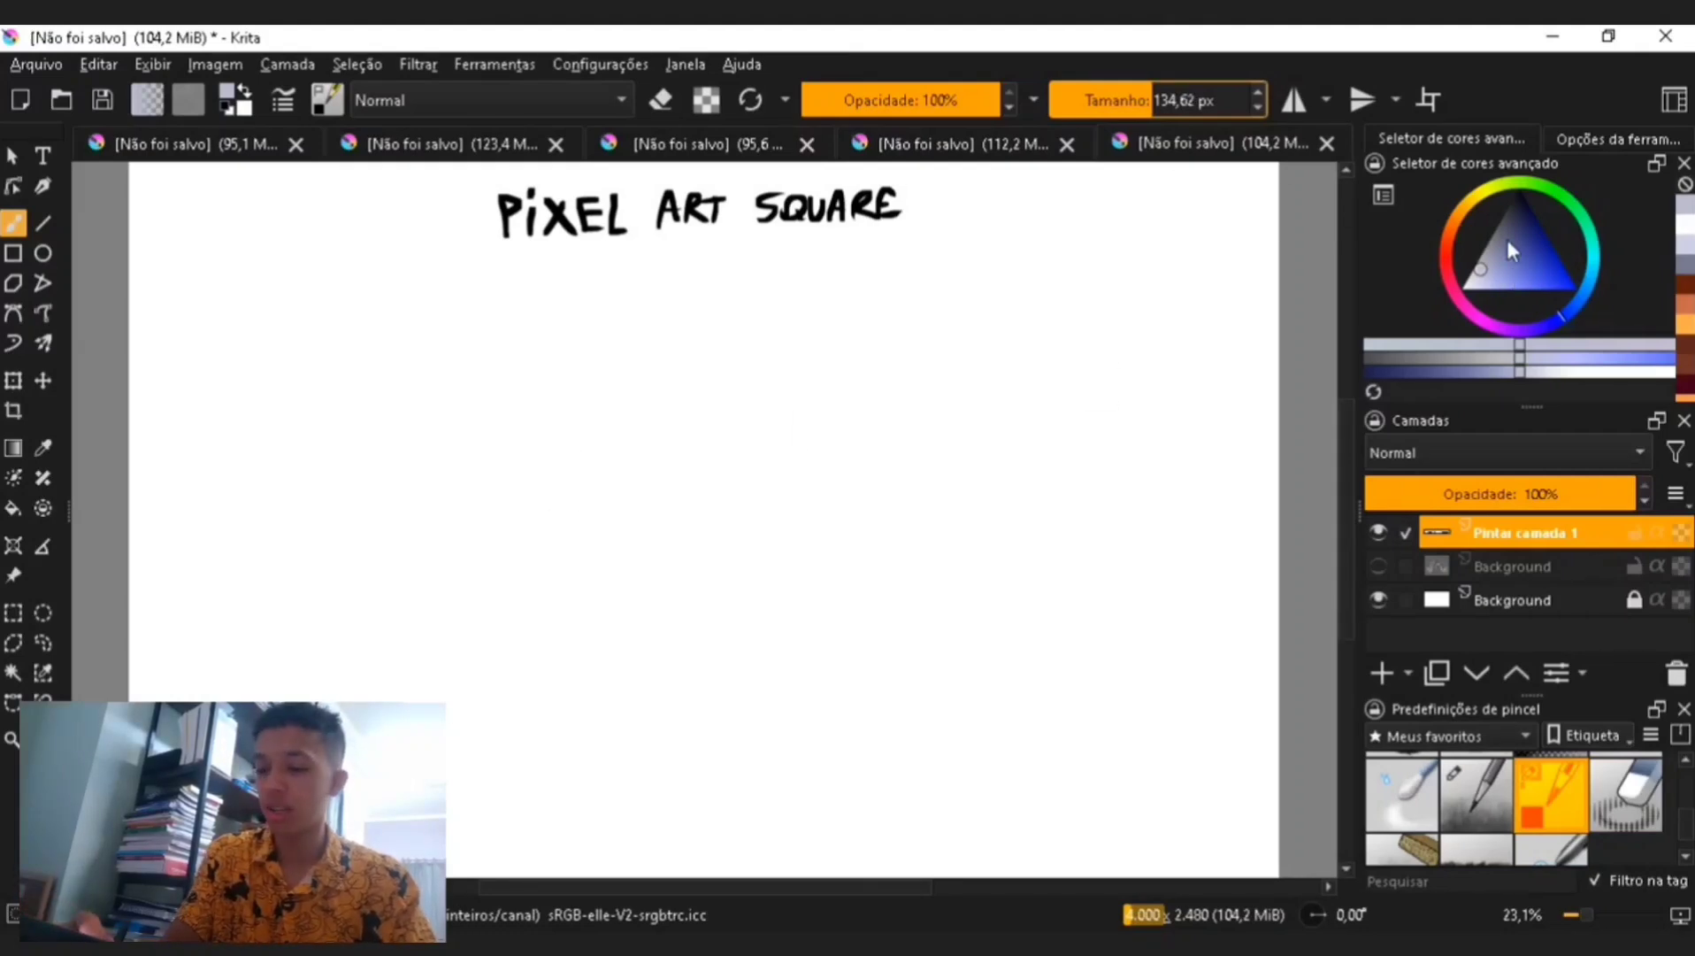
click(1519, 196)
mouse_move(570, 558)
mouse_down()
mouse_move(612, 552)
mouse_move(616, 588)
mouse_move(700, 625)
mouse_up()
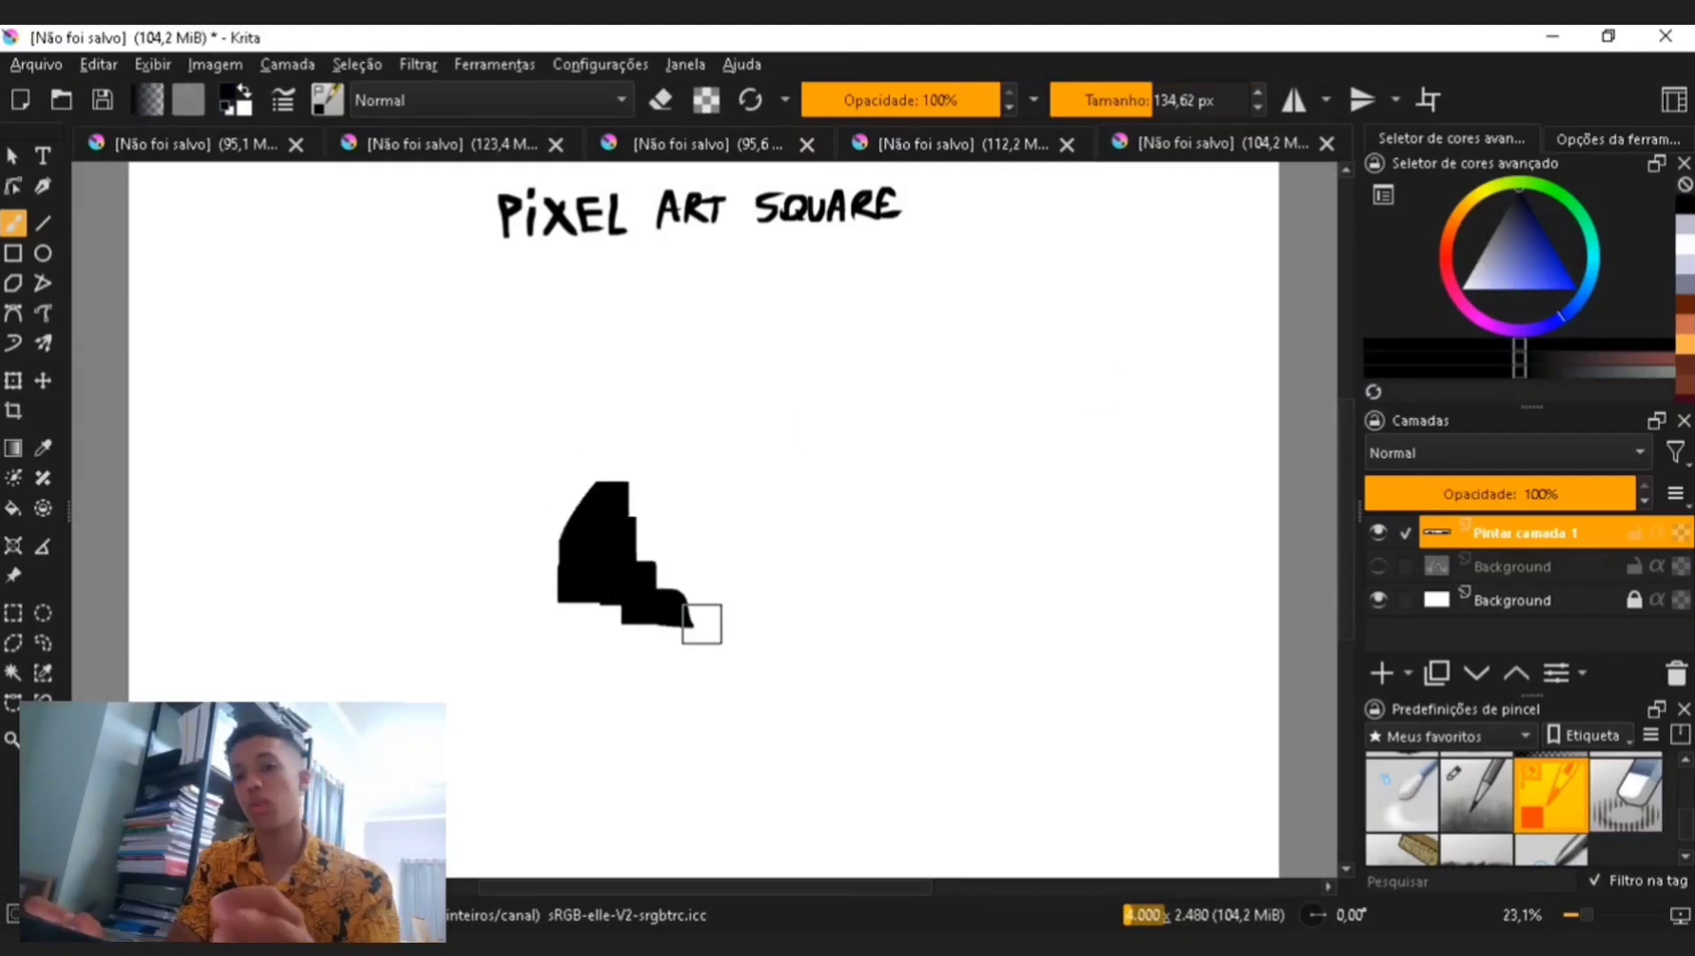
key(ctrl+z)
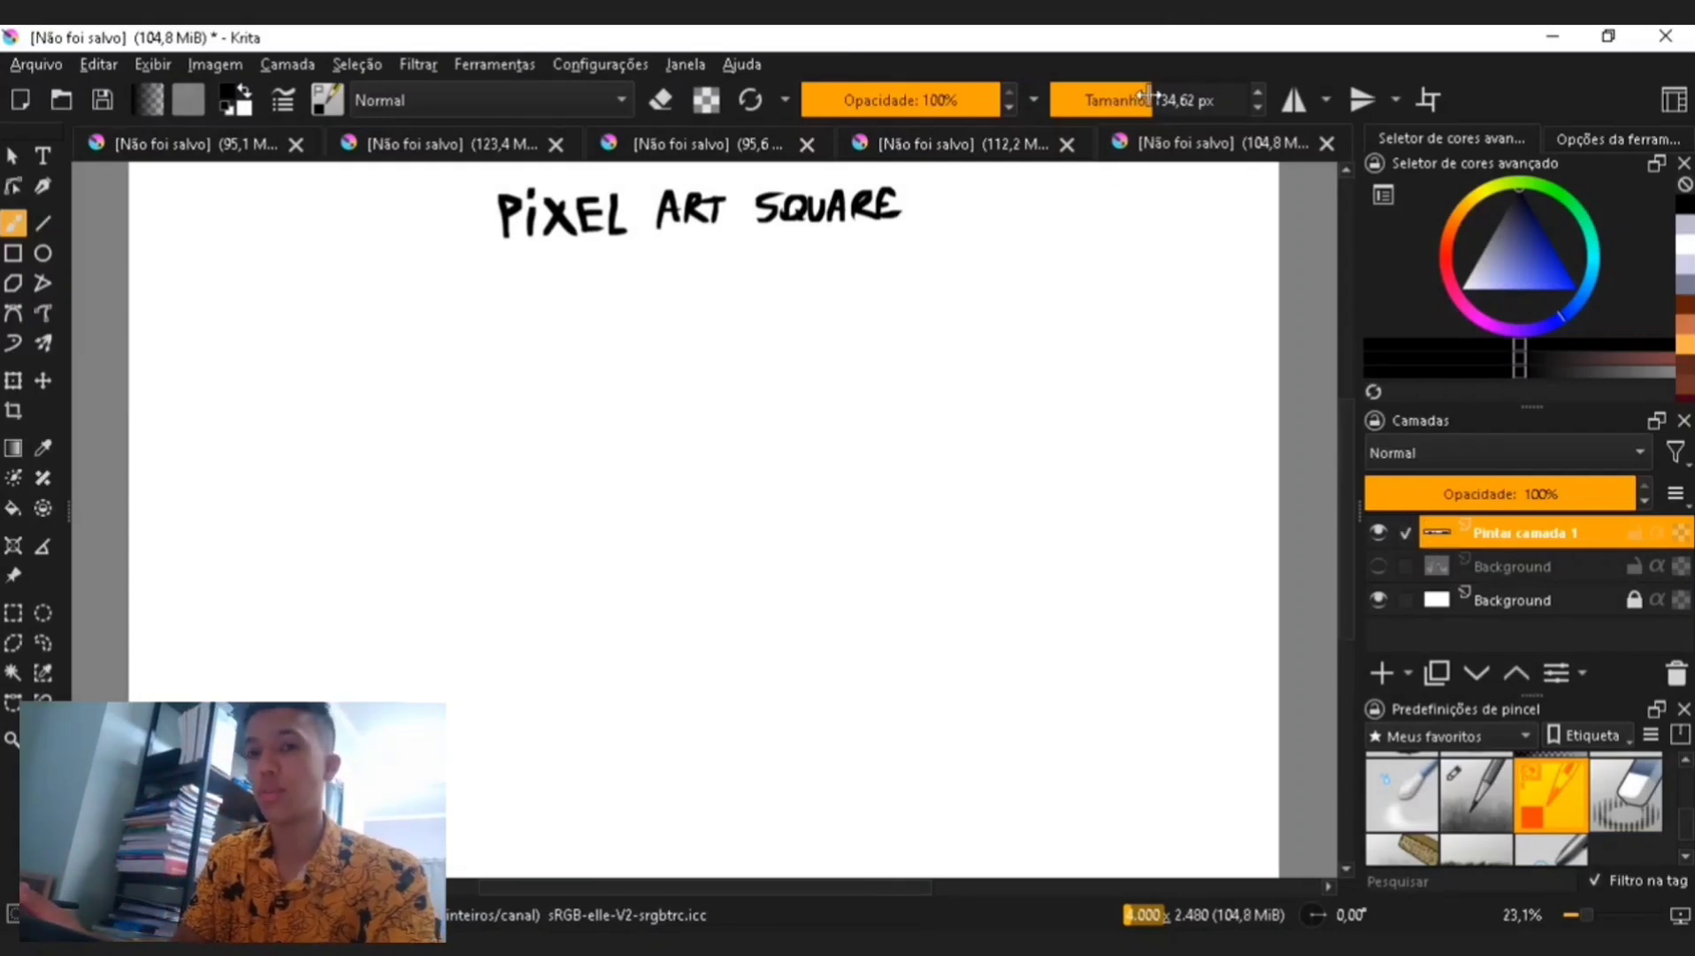
- Resize the brush and briefly show, then hide, the sneaker pixel-art reference layer
drag(1147, 96, 1139, 86)
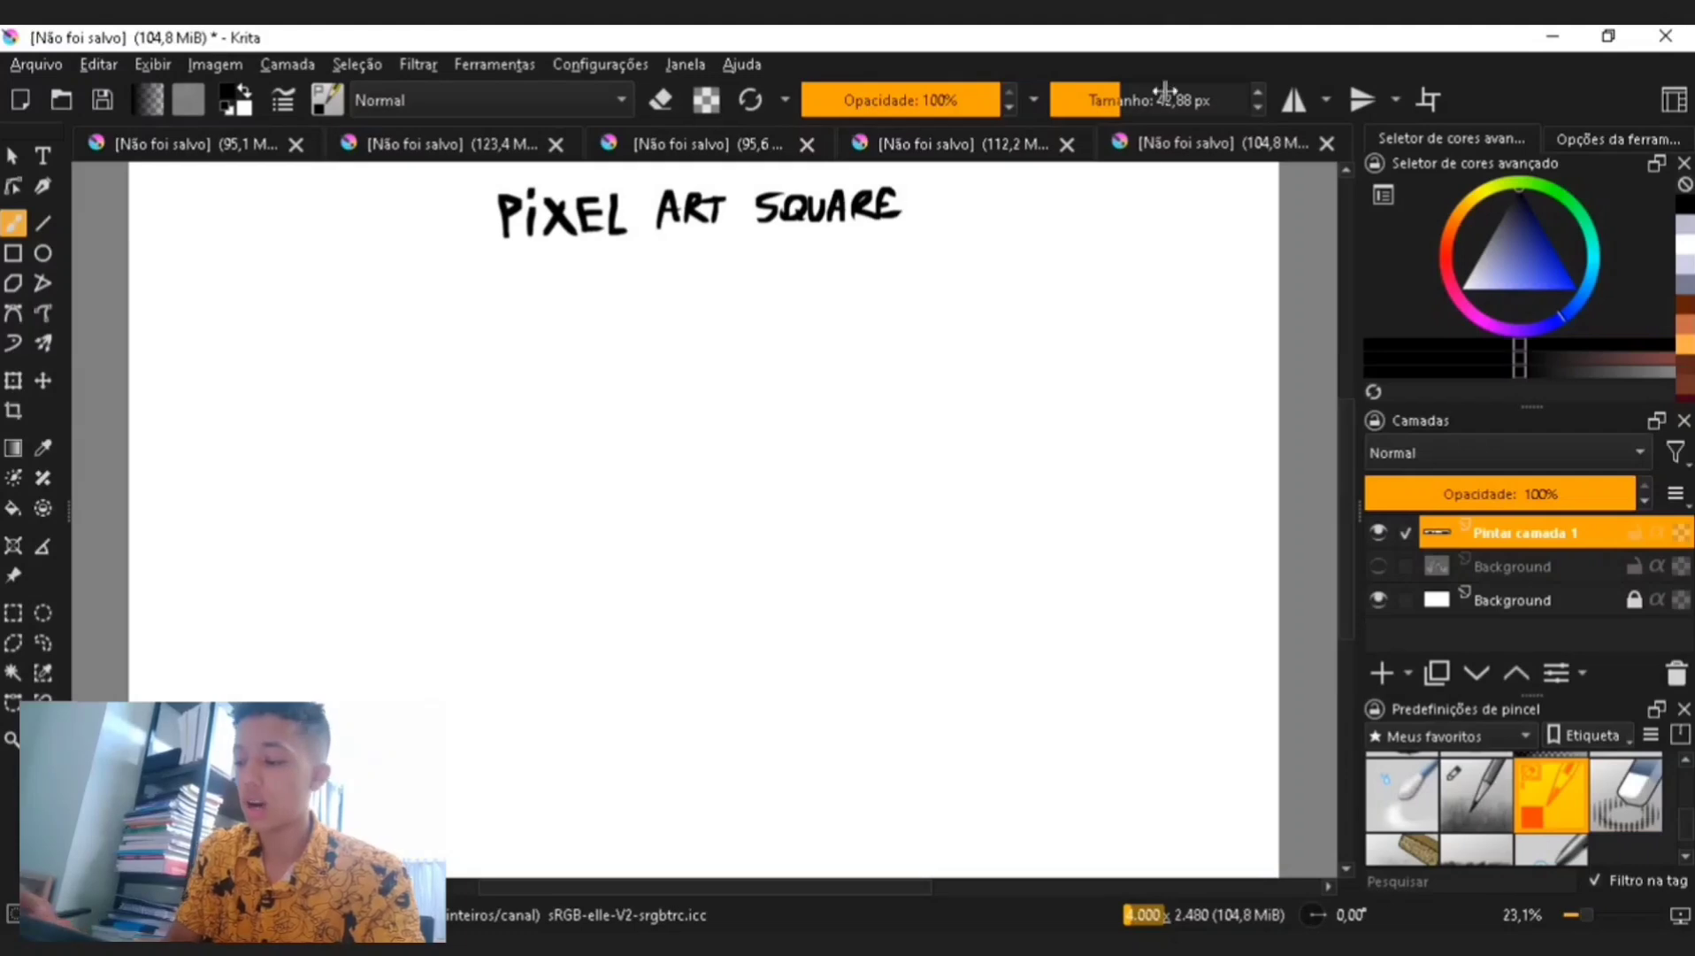
drag(1165, 91, 1130, 166)
click(1379, 566)
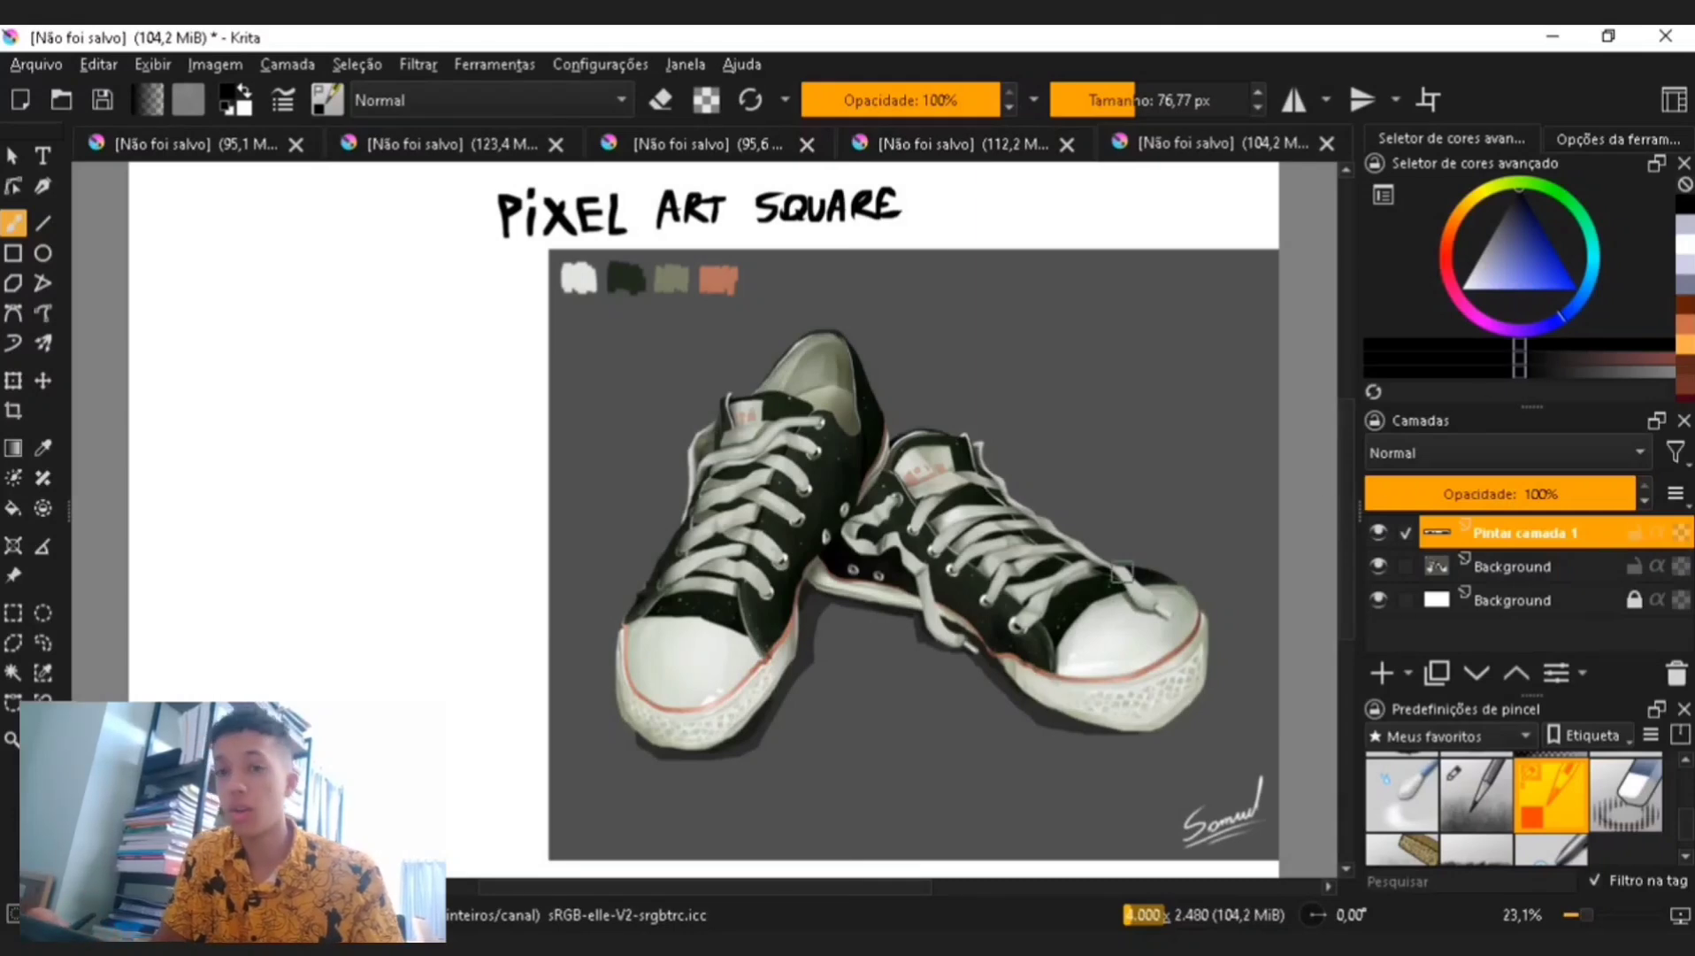
click(1378, 566)
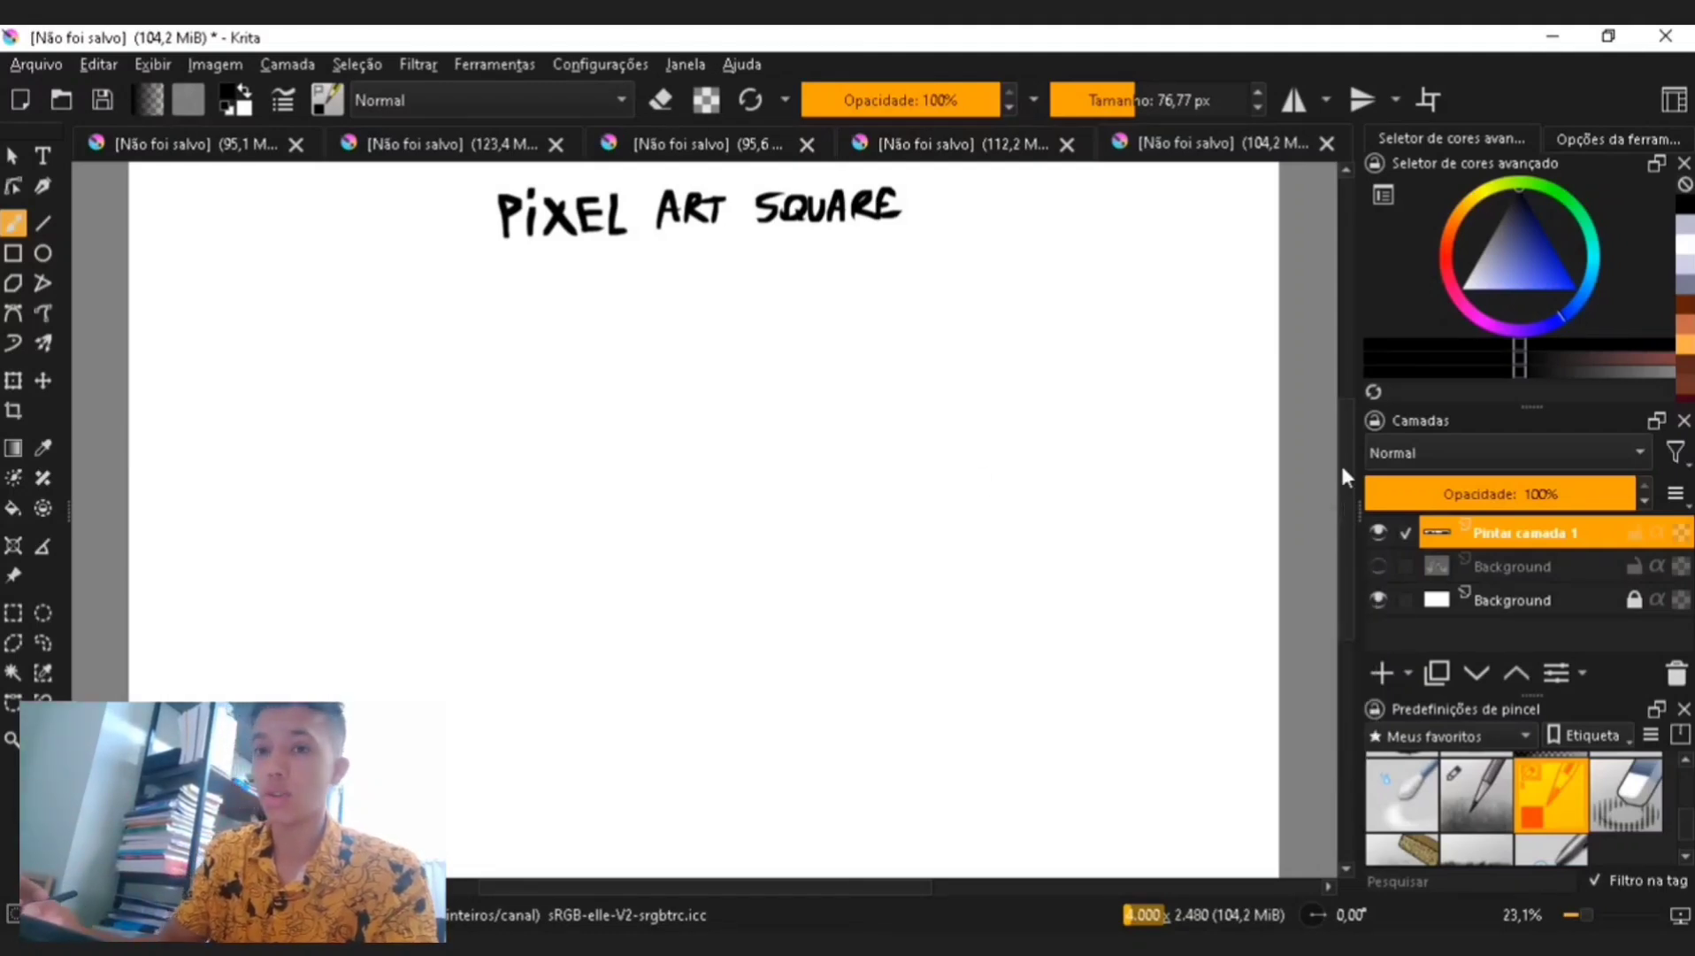
- Set the brush to about 91 px, paint and undo a test stroke, and choose a blue colour
drag(1128, 100, 1119, 100)
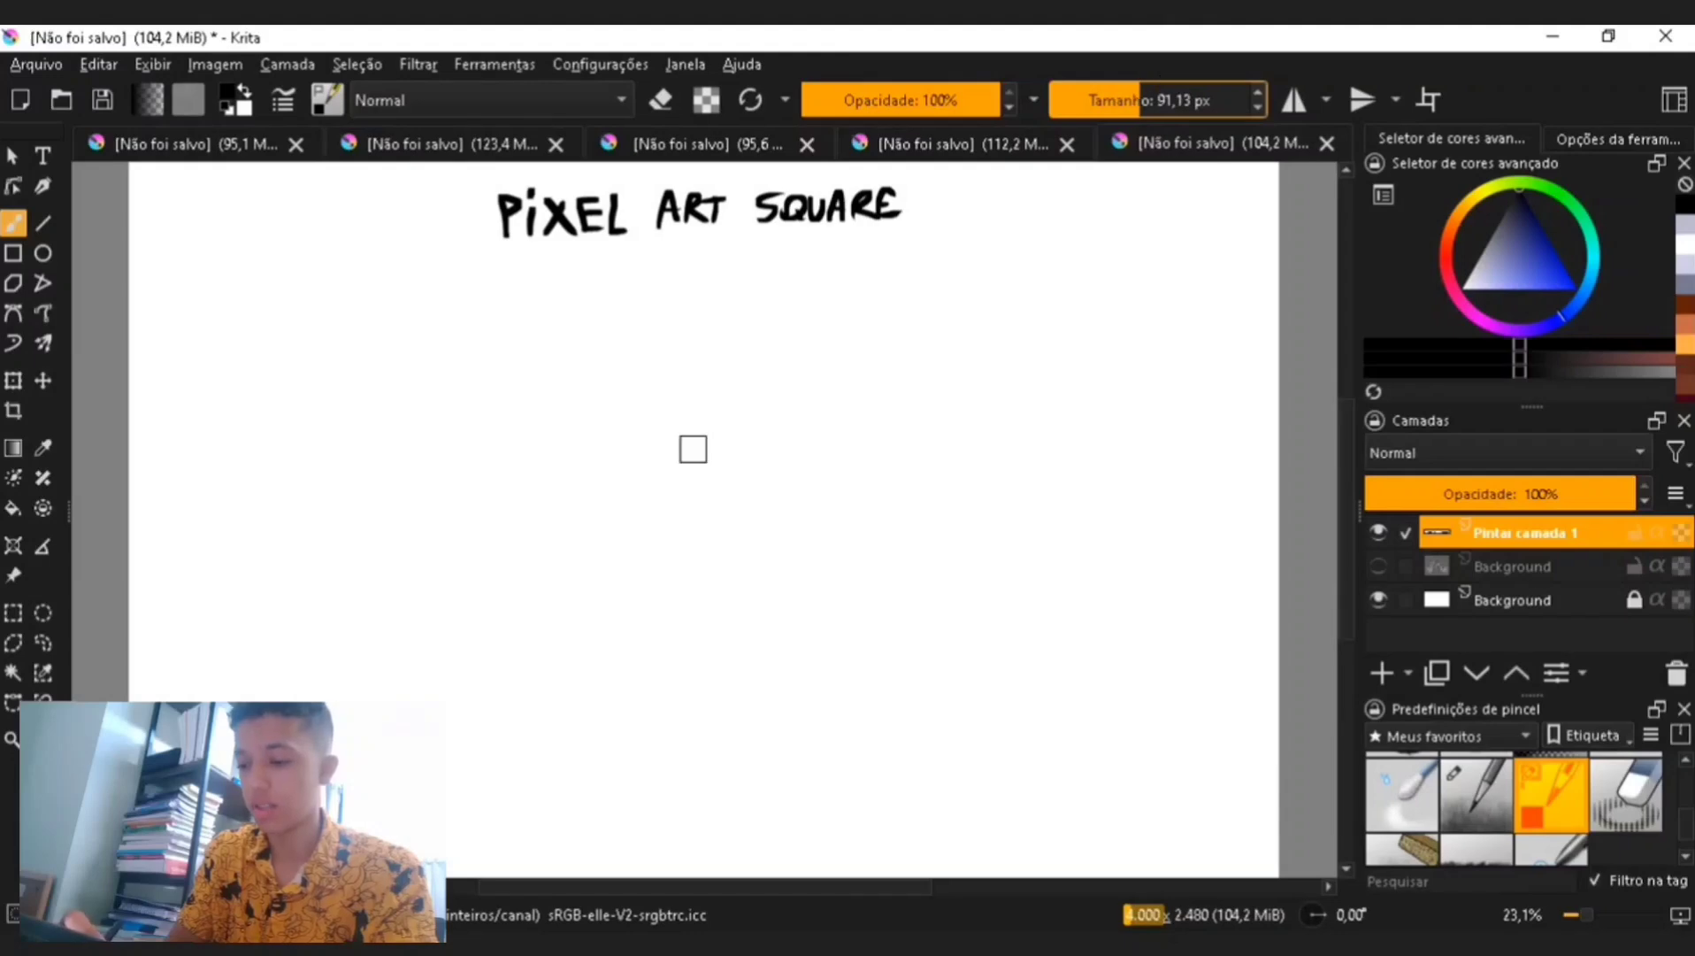
mouse_move(693, 449)
mouse_down()
mouse_move(655, 527)
mouse_move(708, 473)
mouse_move(752, 496)
mouse_move(688, 640)
mouse_move(800, 566)
mouse_move(810, 531)
mouse_up()
key(ctrl+z)
click(1540, 272)
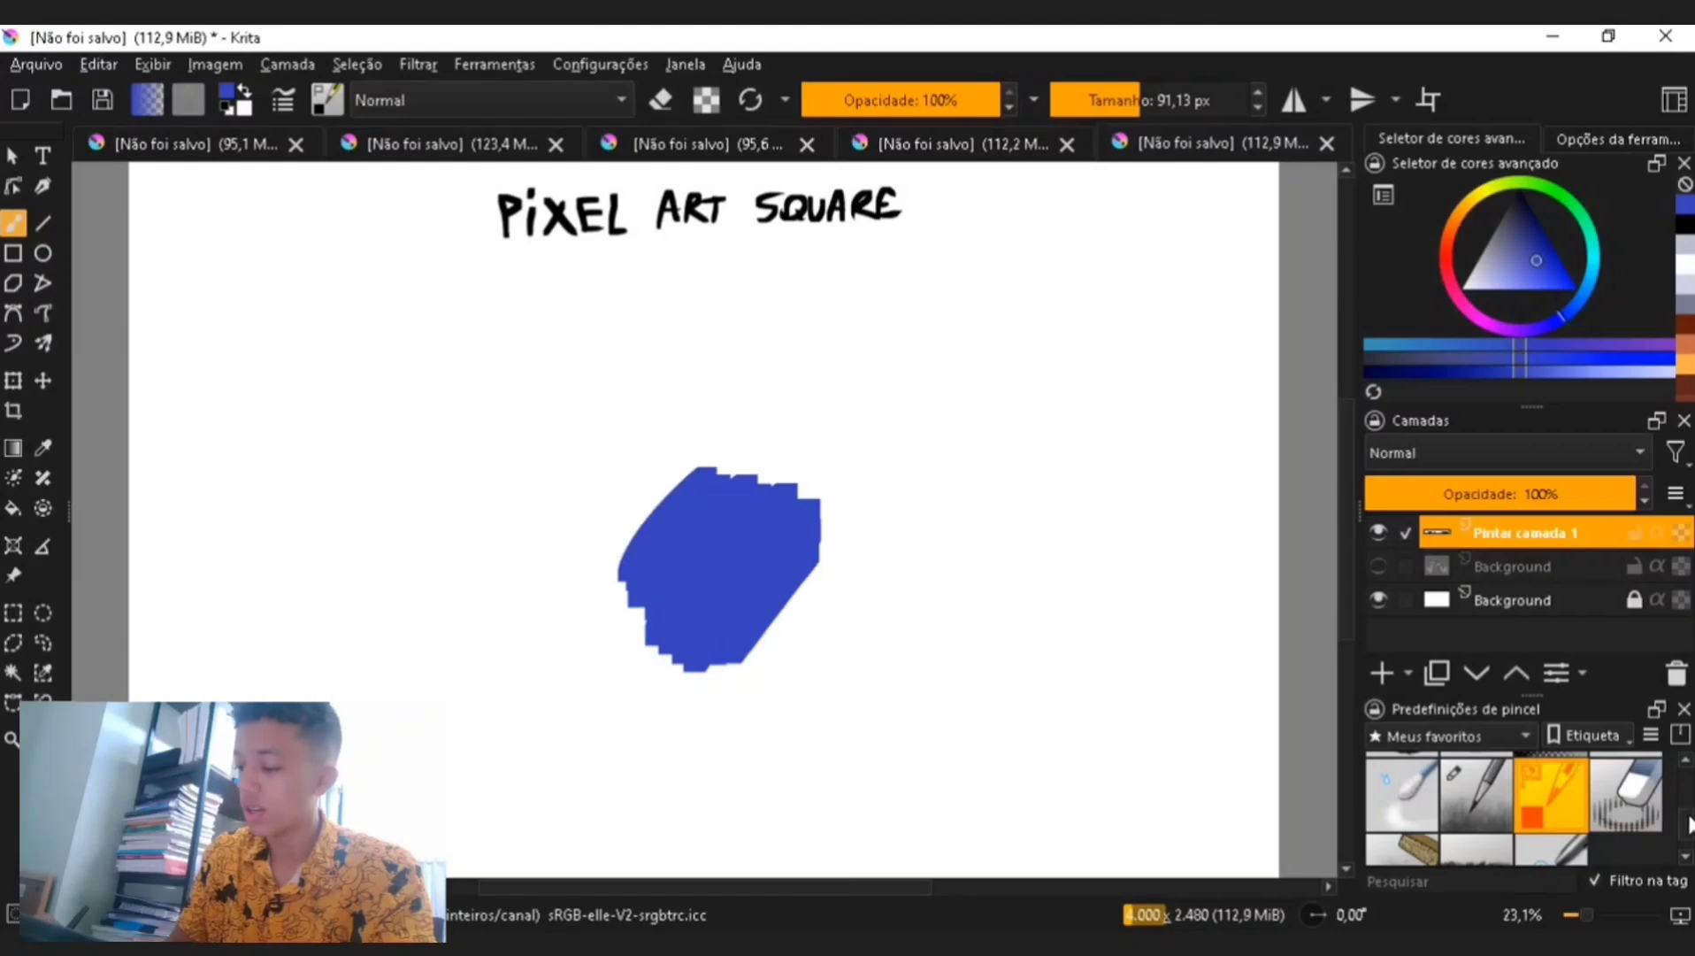
- Try another brush preset at about 334 px with a teal stroke over the blue block, and undo it
drag(1690, 825, 1689, 810)
click(1566, 787)
click(1189, 101)
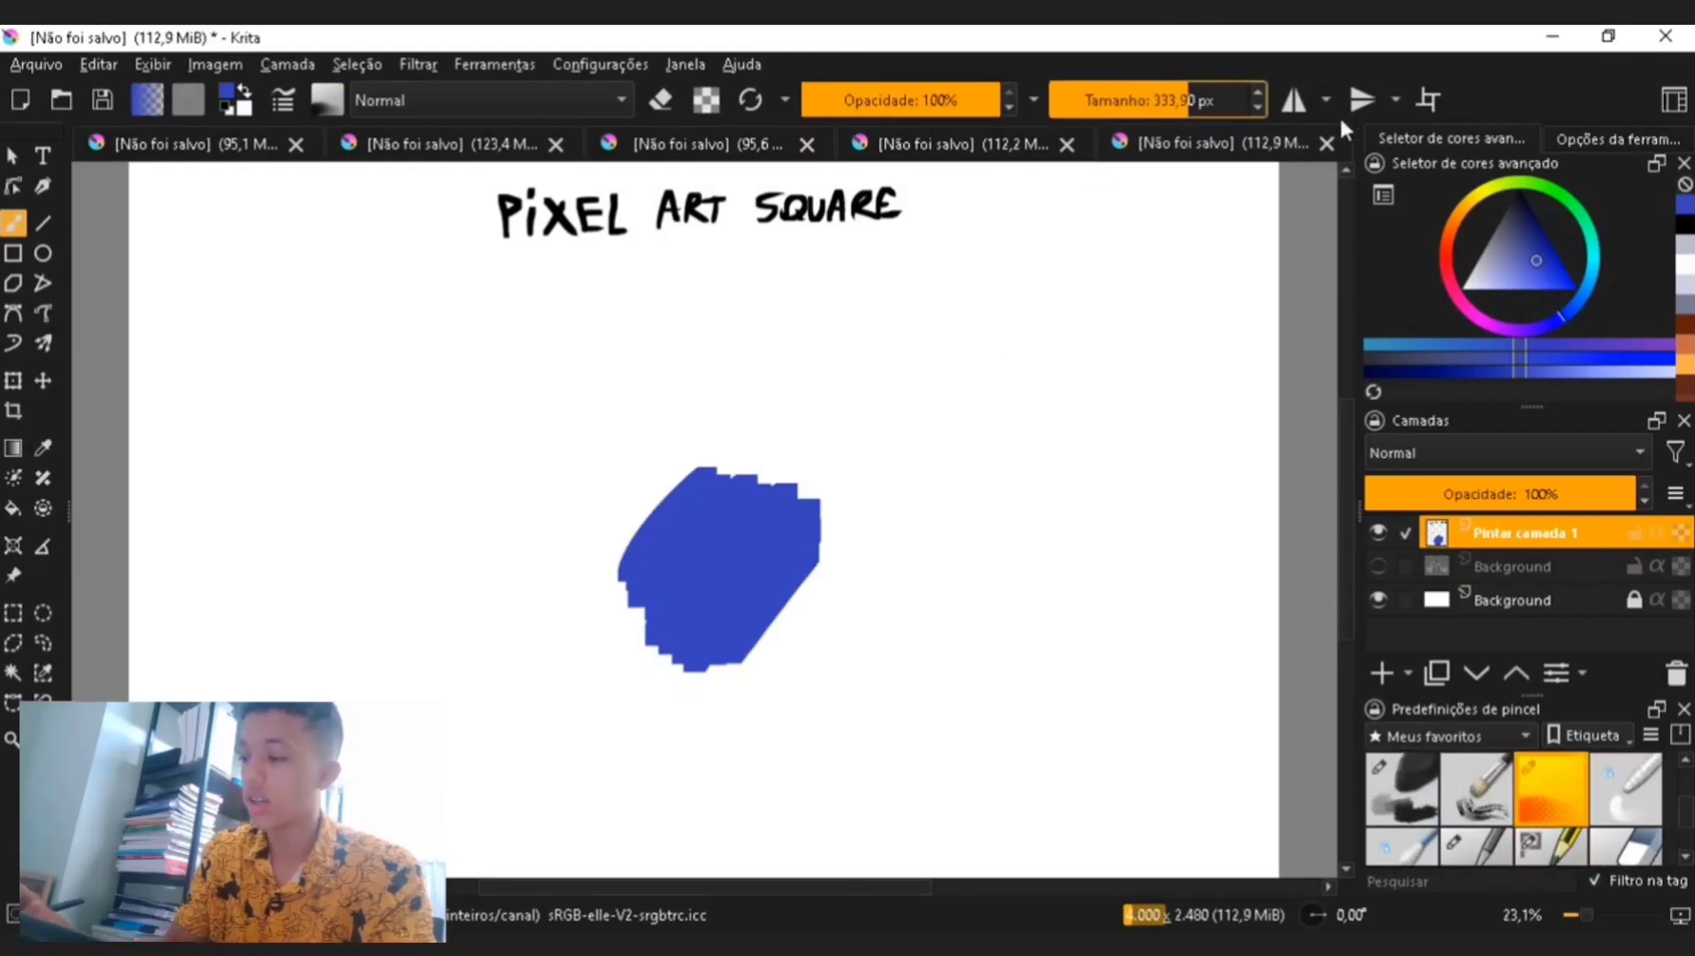
click(1592, 279)
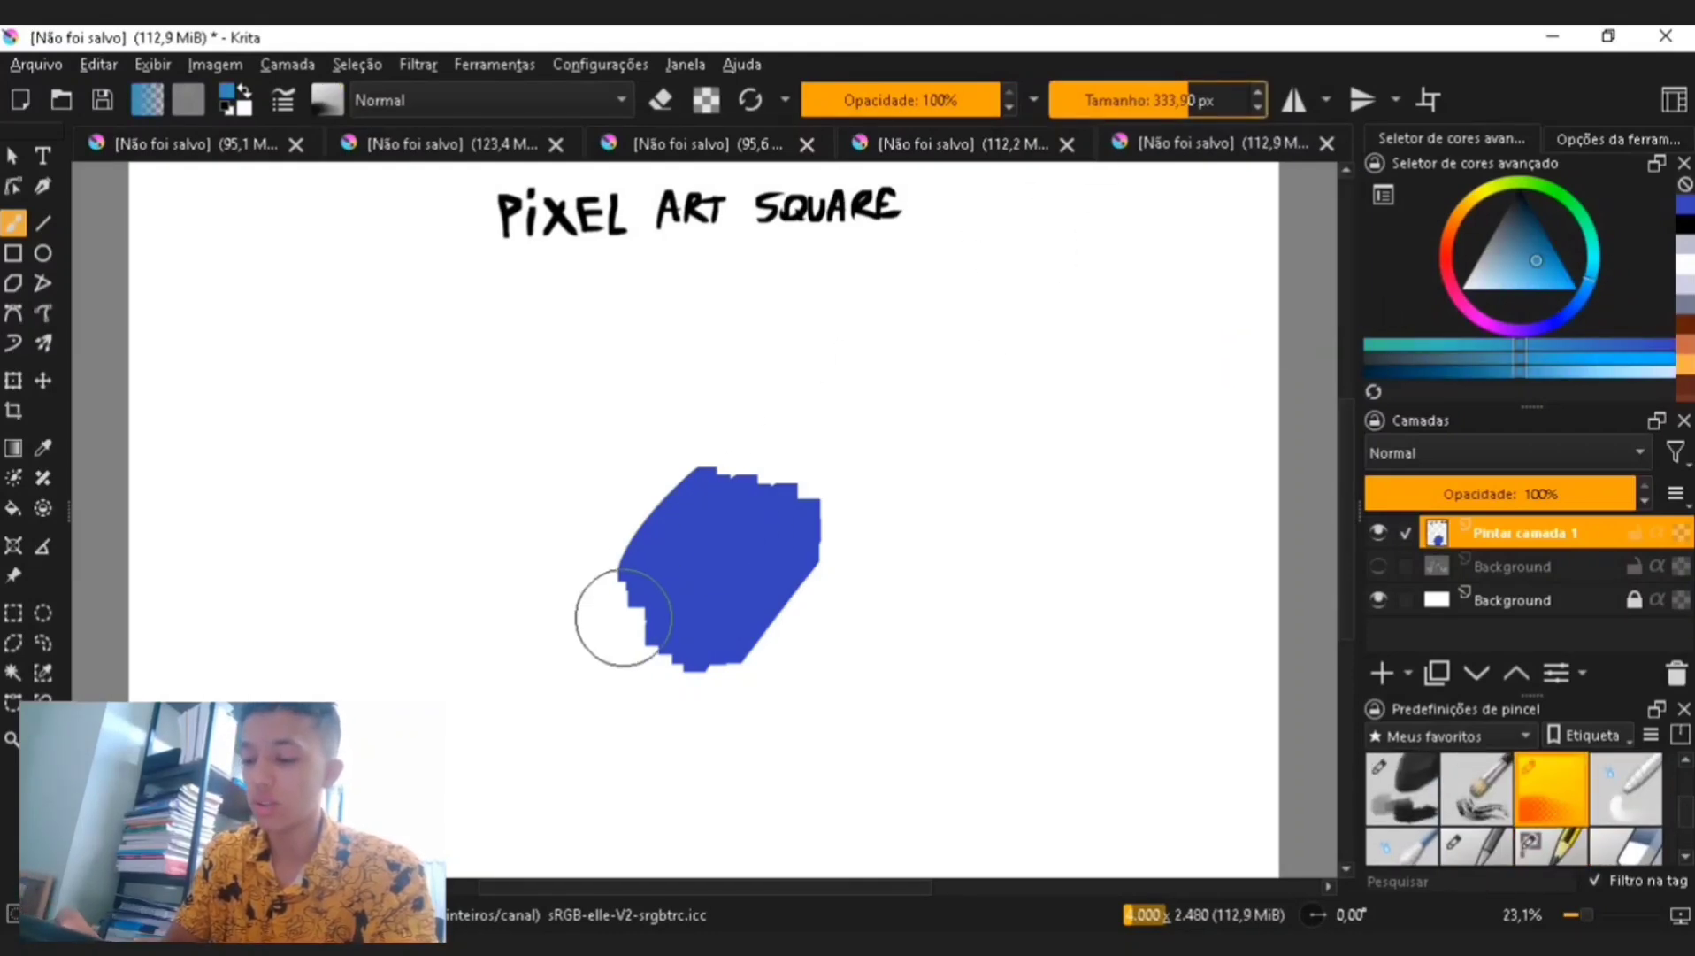
drag(620, 617, 657, 591)
key(ctrl+z)
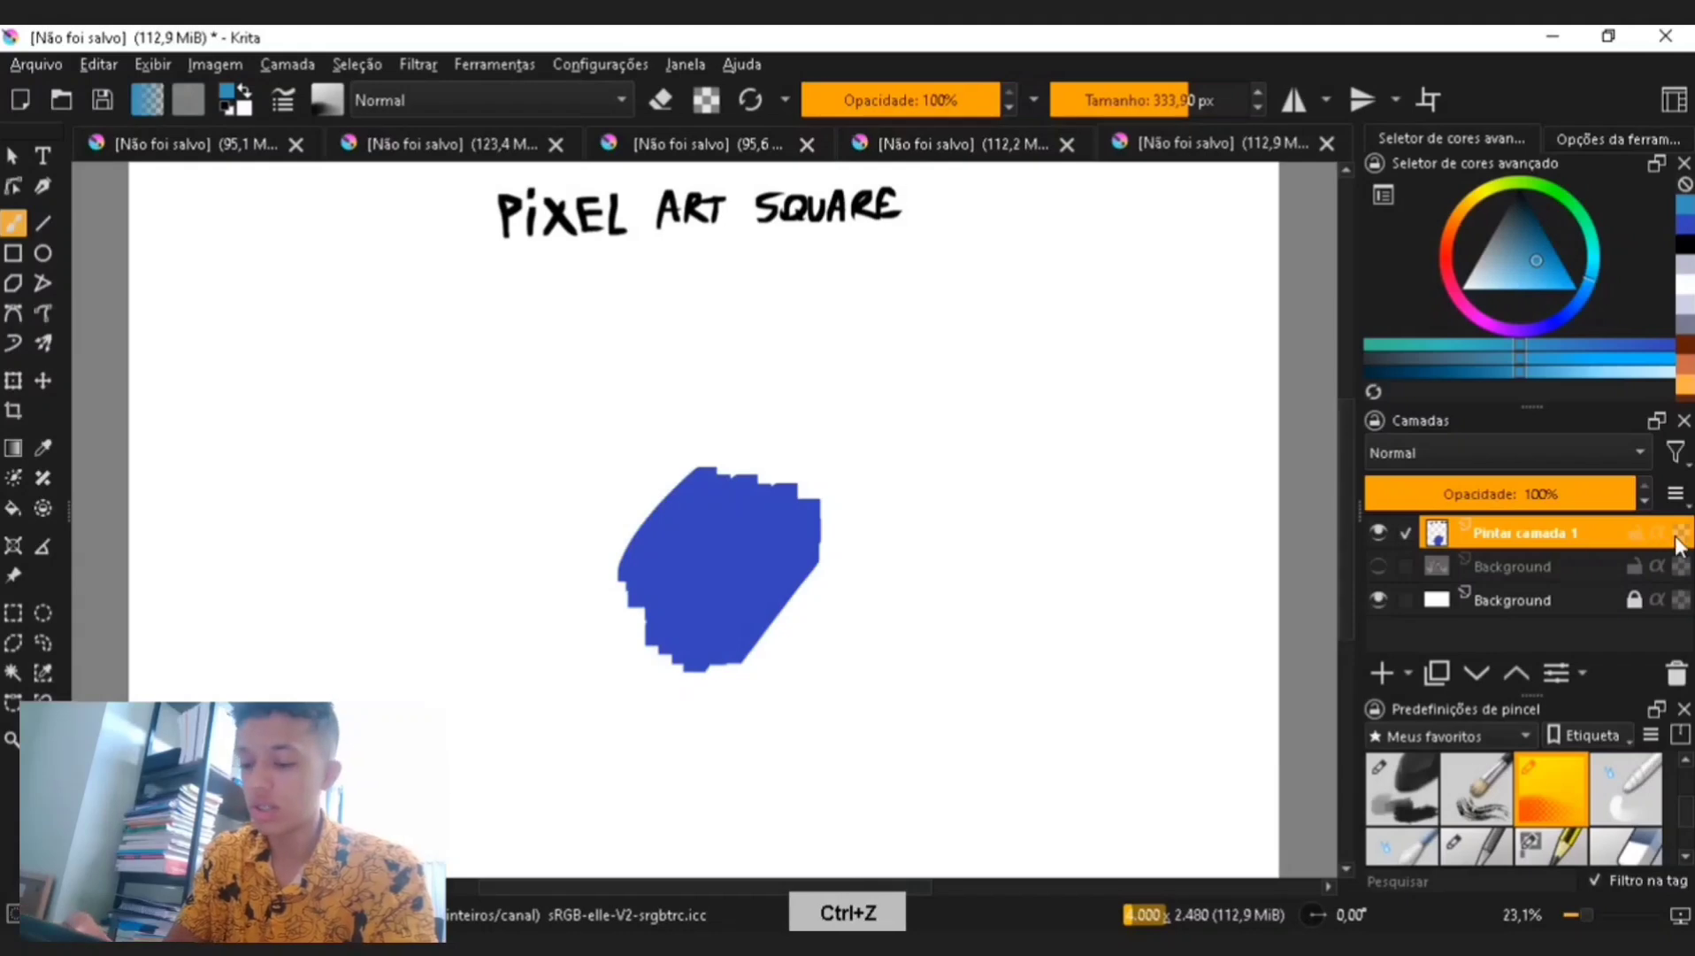
- Zoom in on the blue block to examine its pixel texture
key(ctrl+plus)
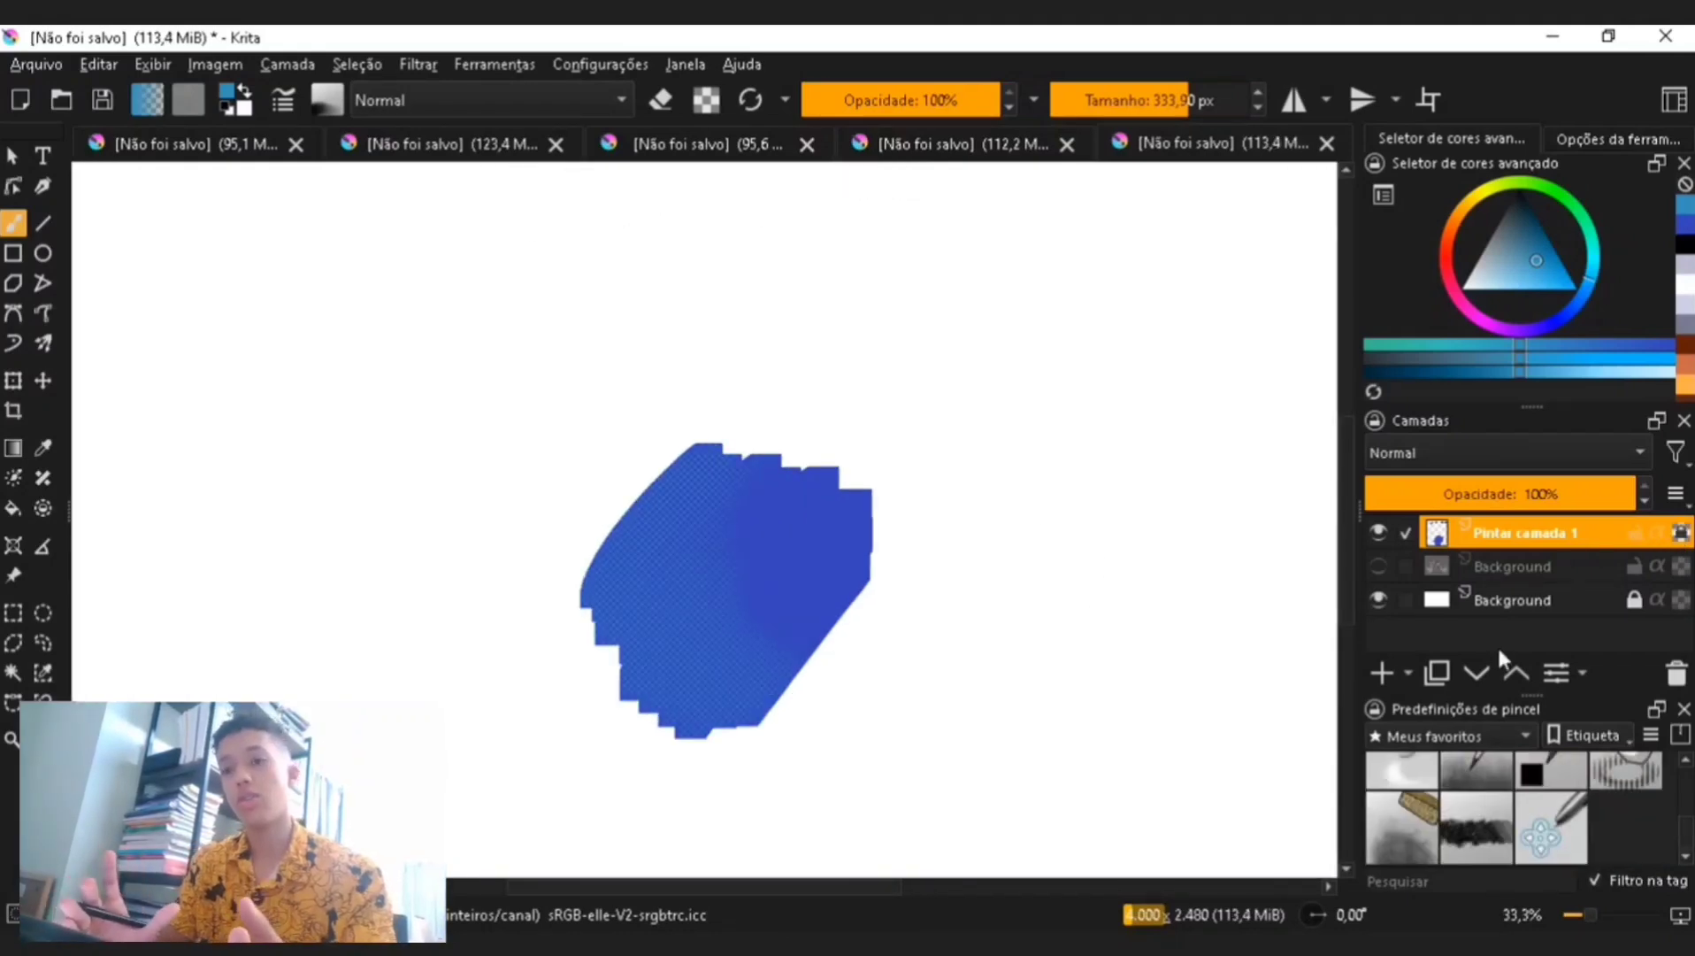
key(ctrl+plus)
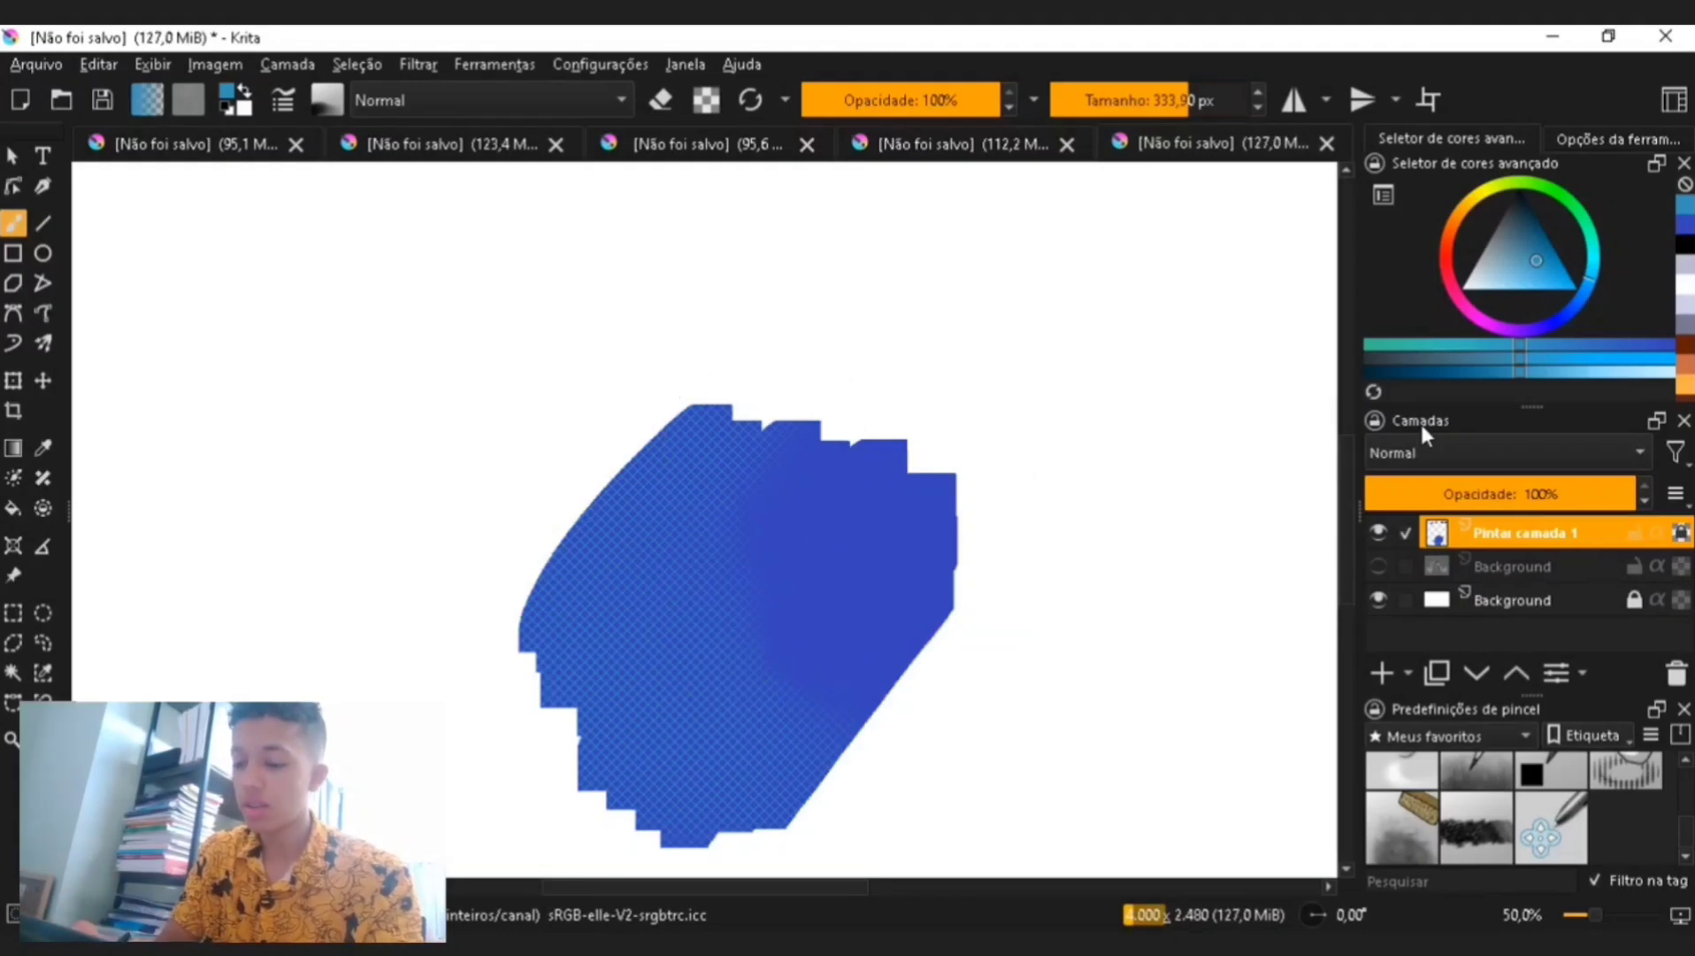
key(ctrl+plus)
key(ctrl+plus)
key(ctrl+plus)
key(ctrl+minus)
key(ctrl+minus)
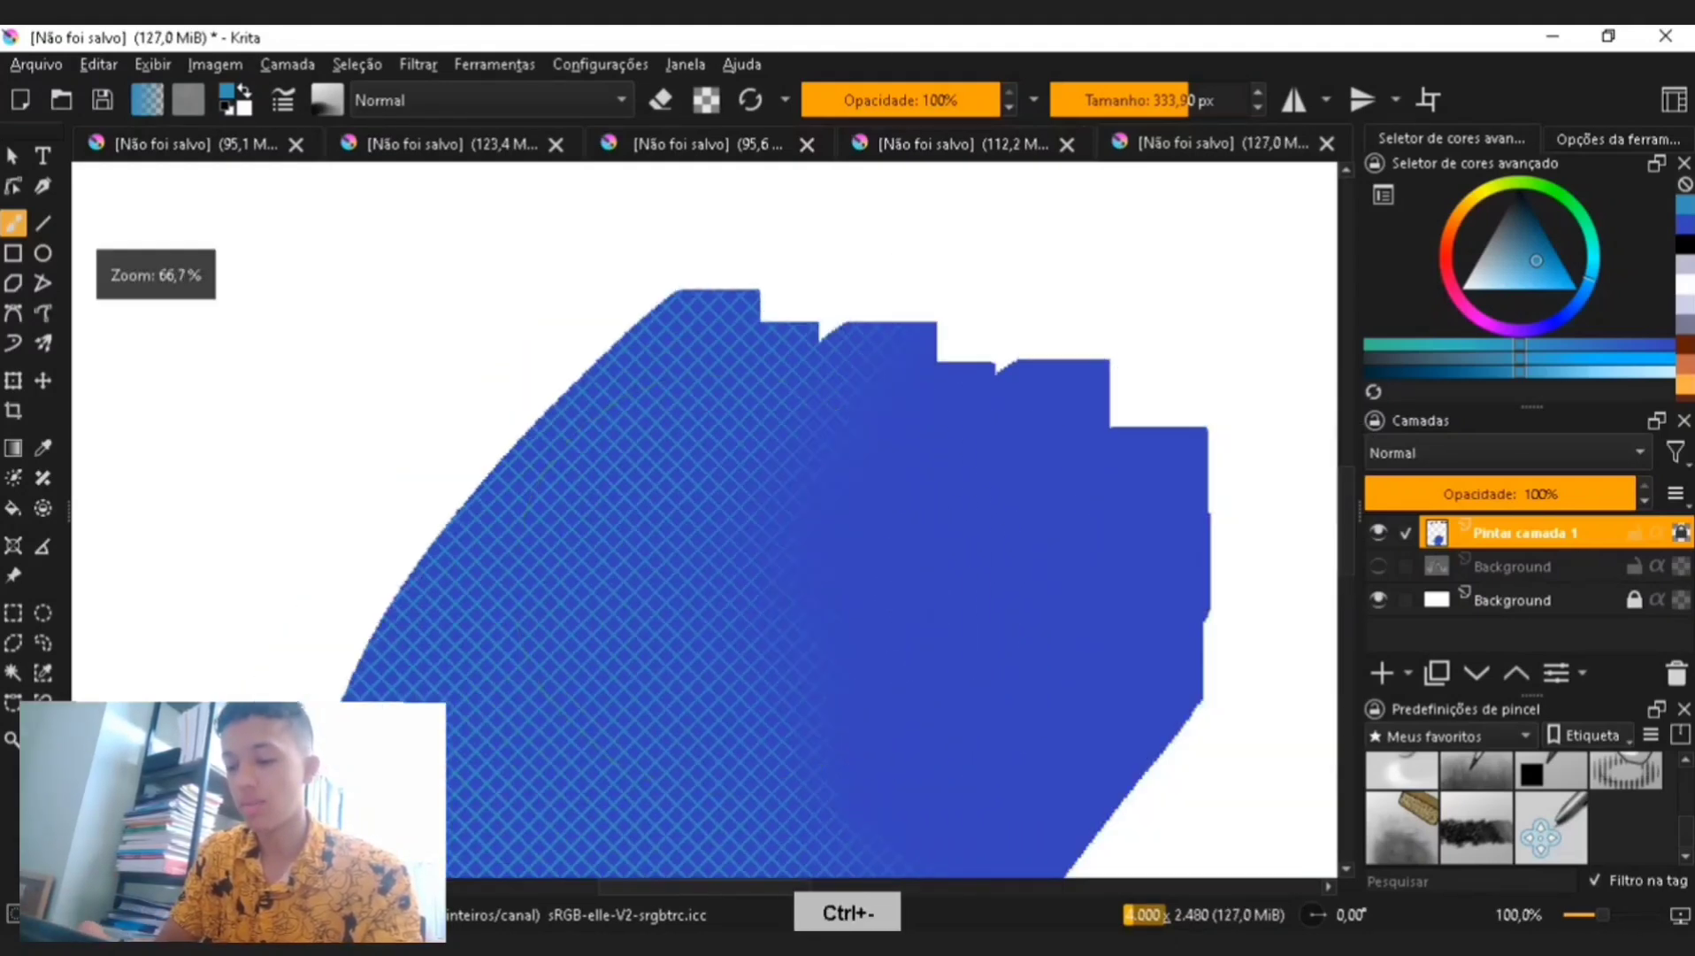
key(ctrl+minus)
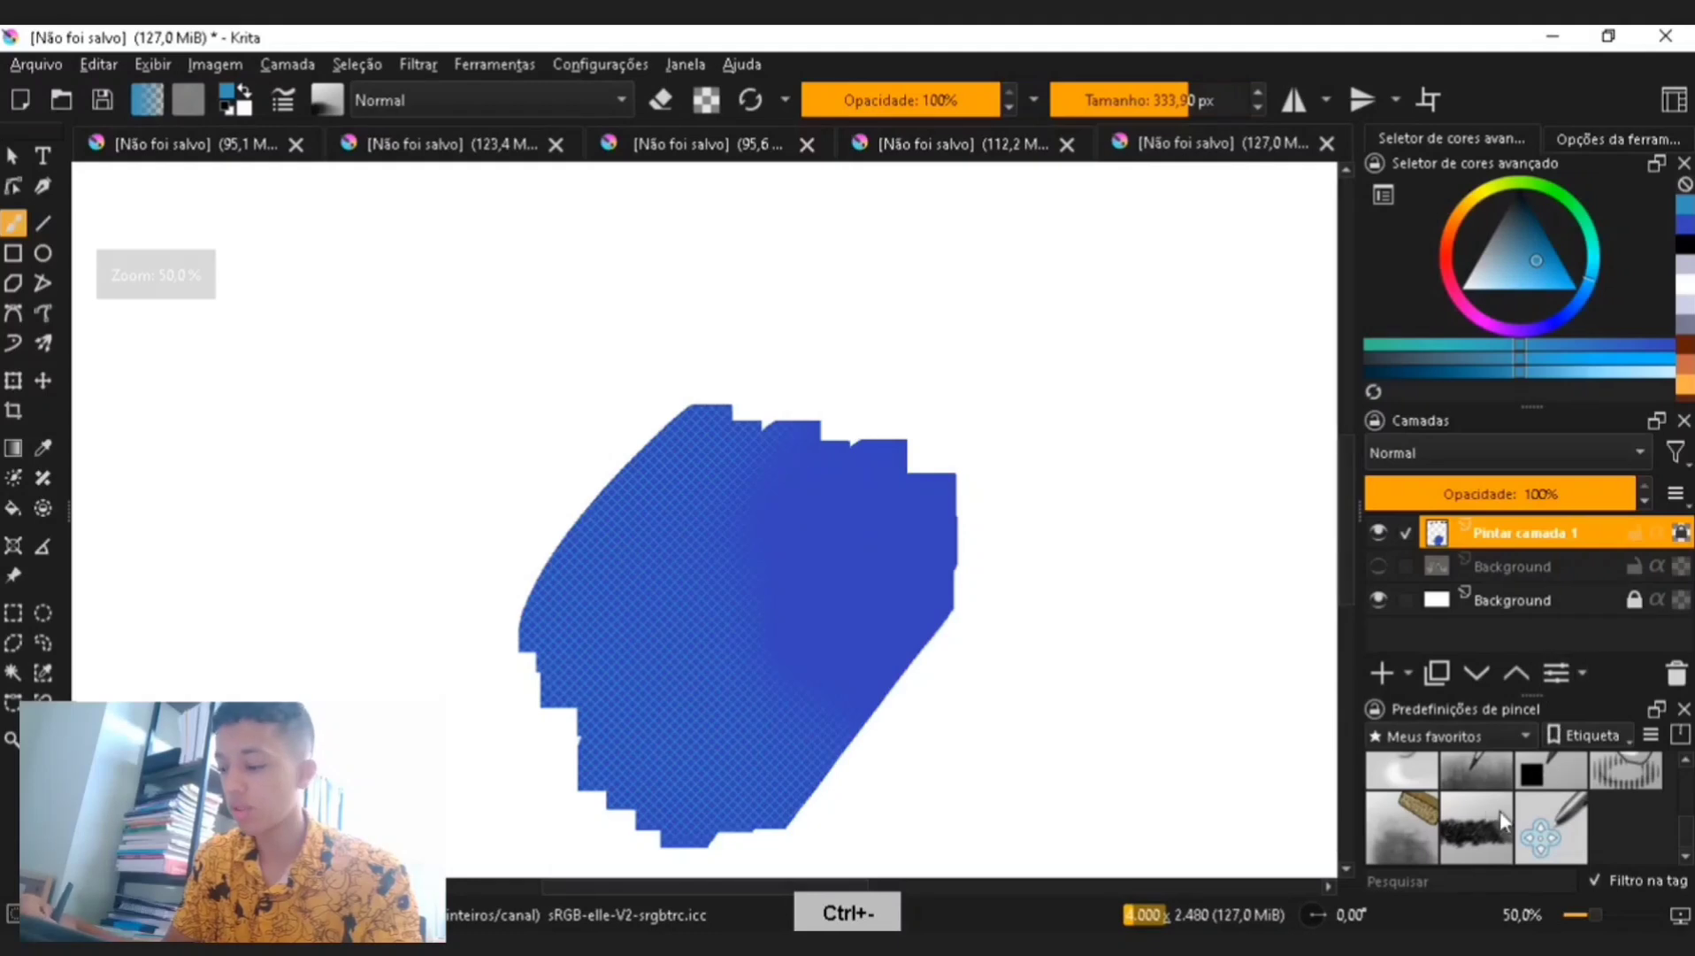
- Choose the orange textured brush preset at about 45 px, and open and close the brush editor
click(1476, 821)
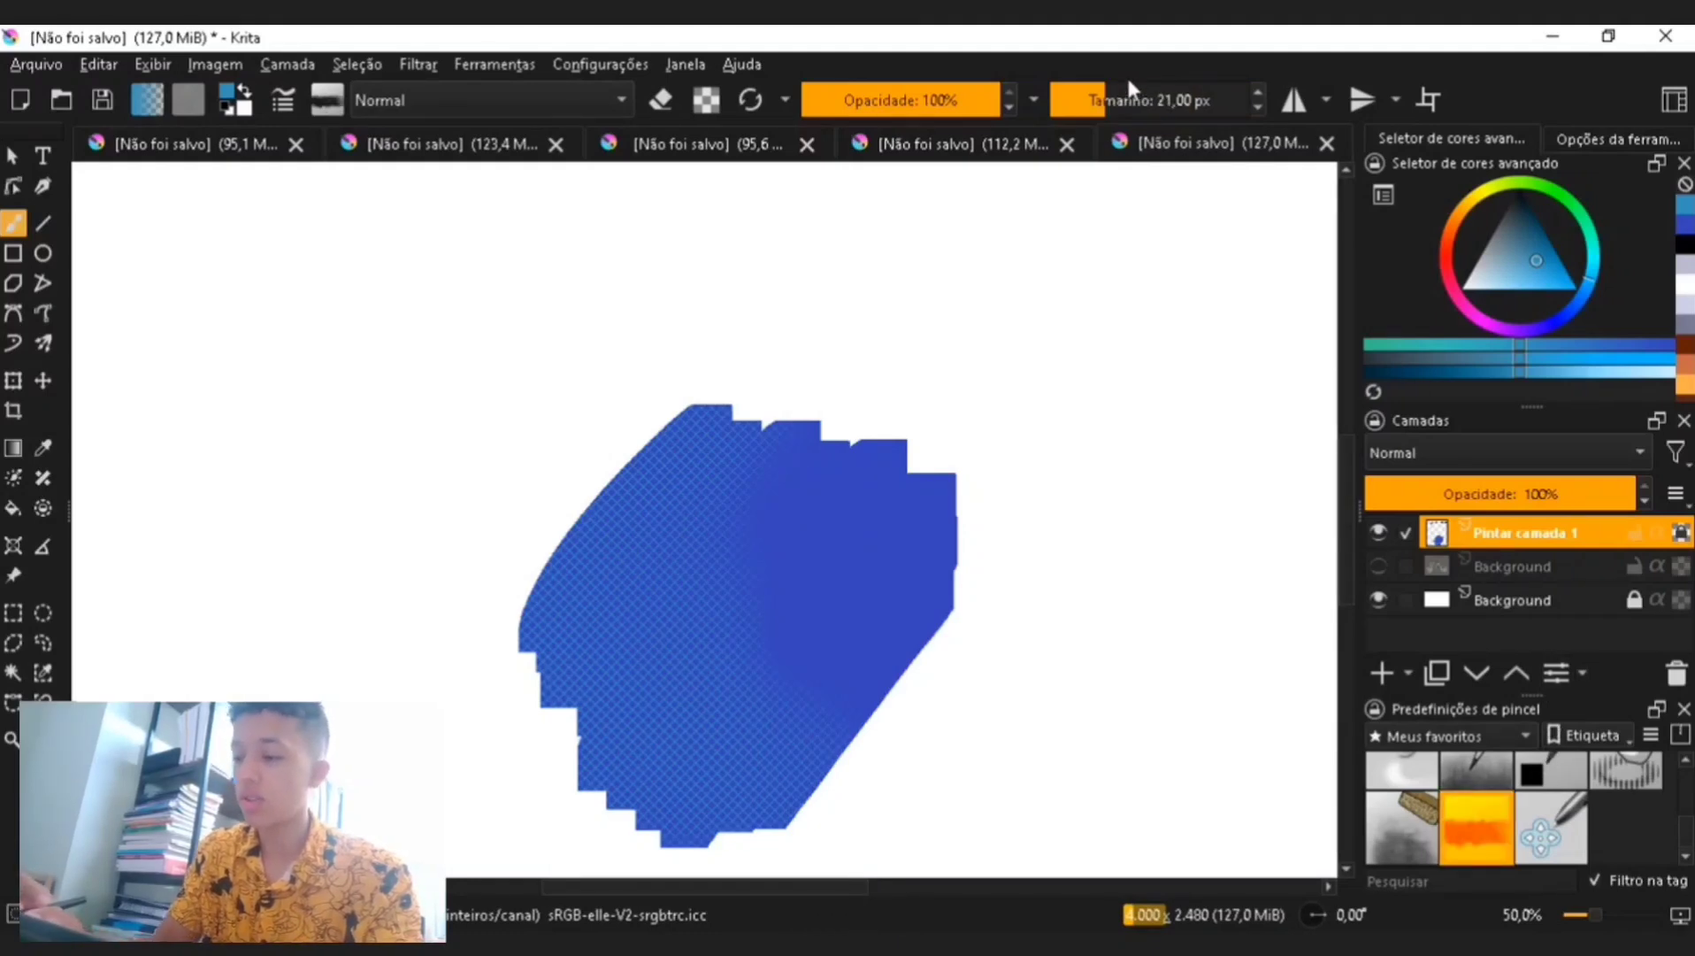
drag(1131, 89, 1153, 95)
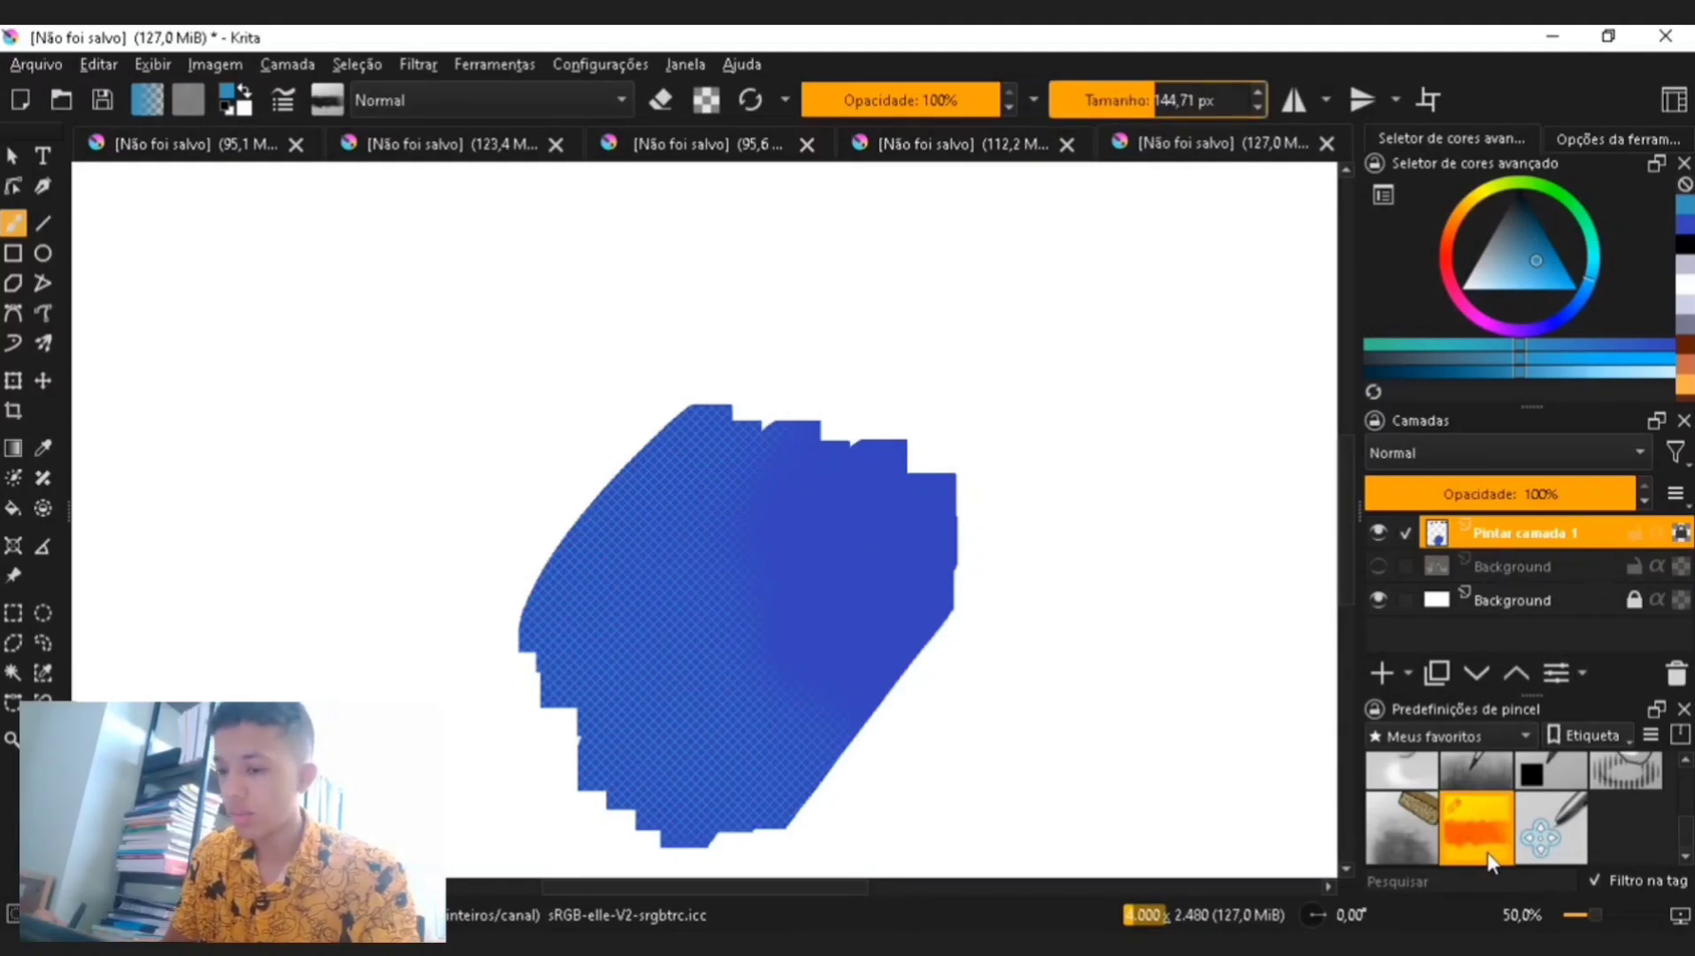
click(323, 102)
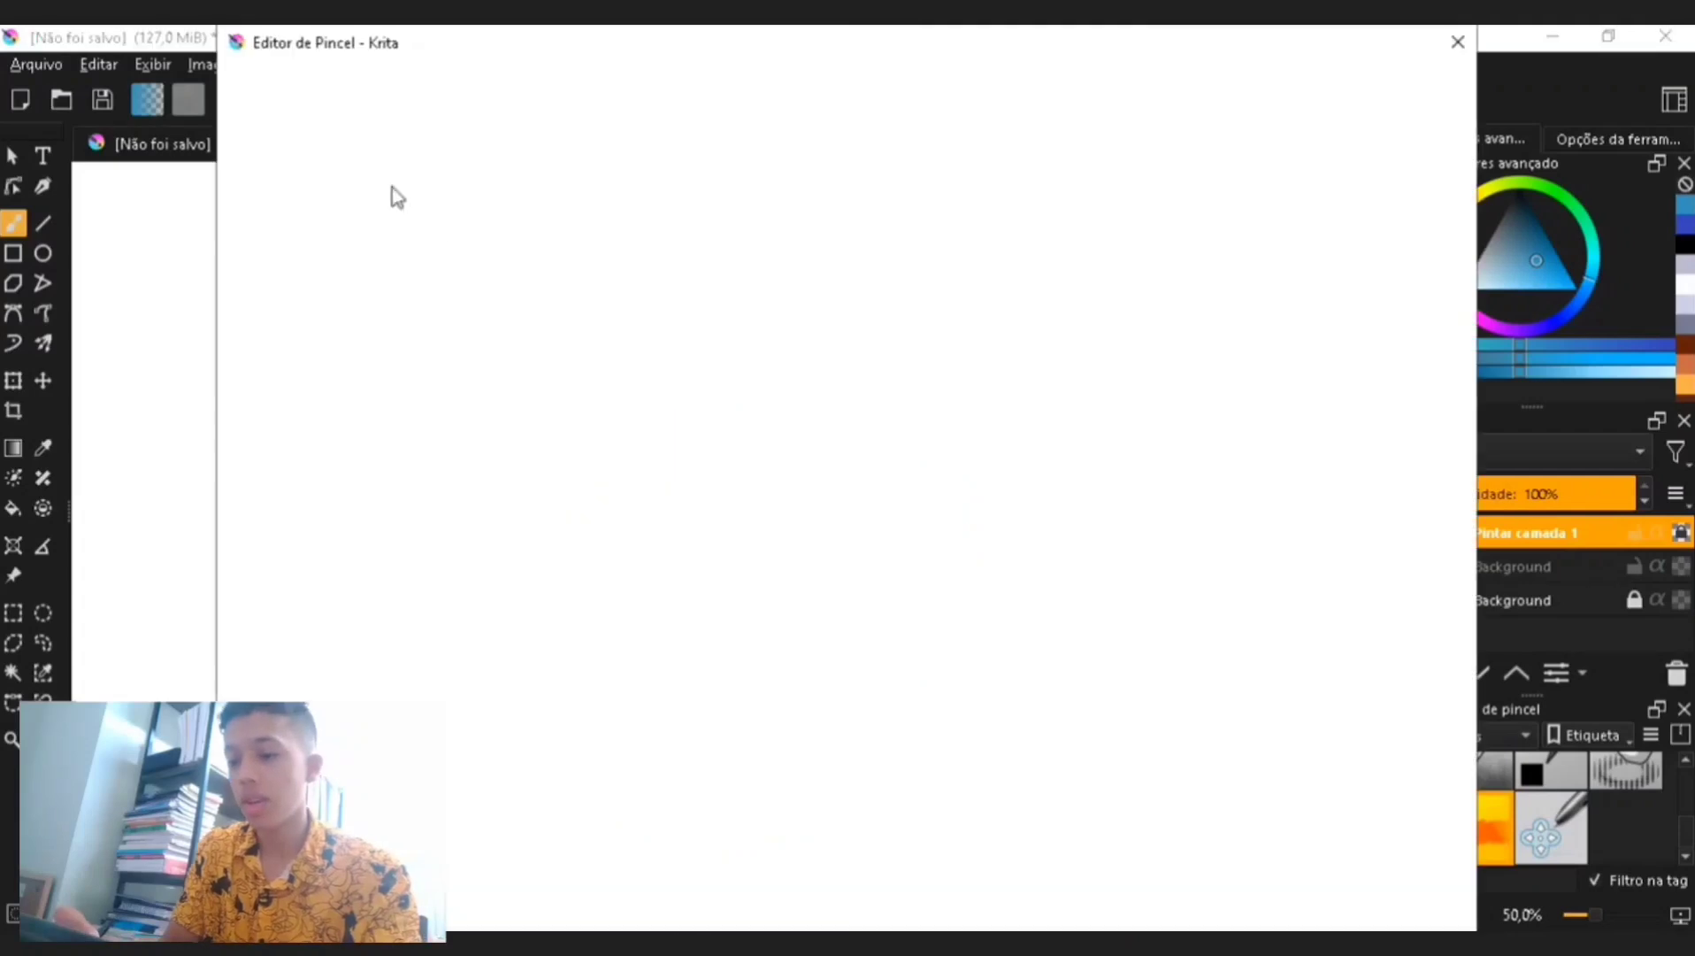
click(1459, 42)
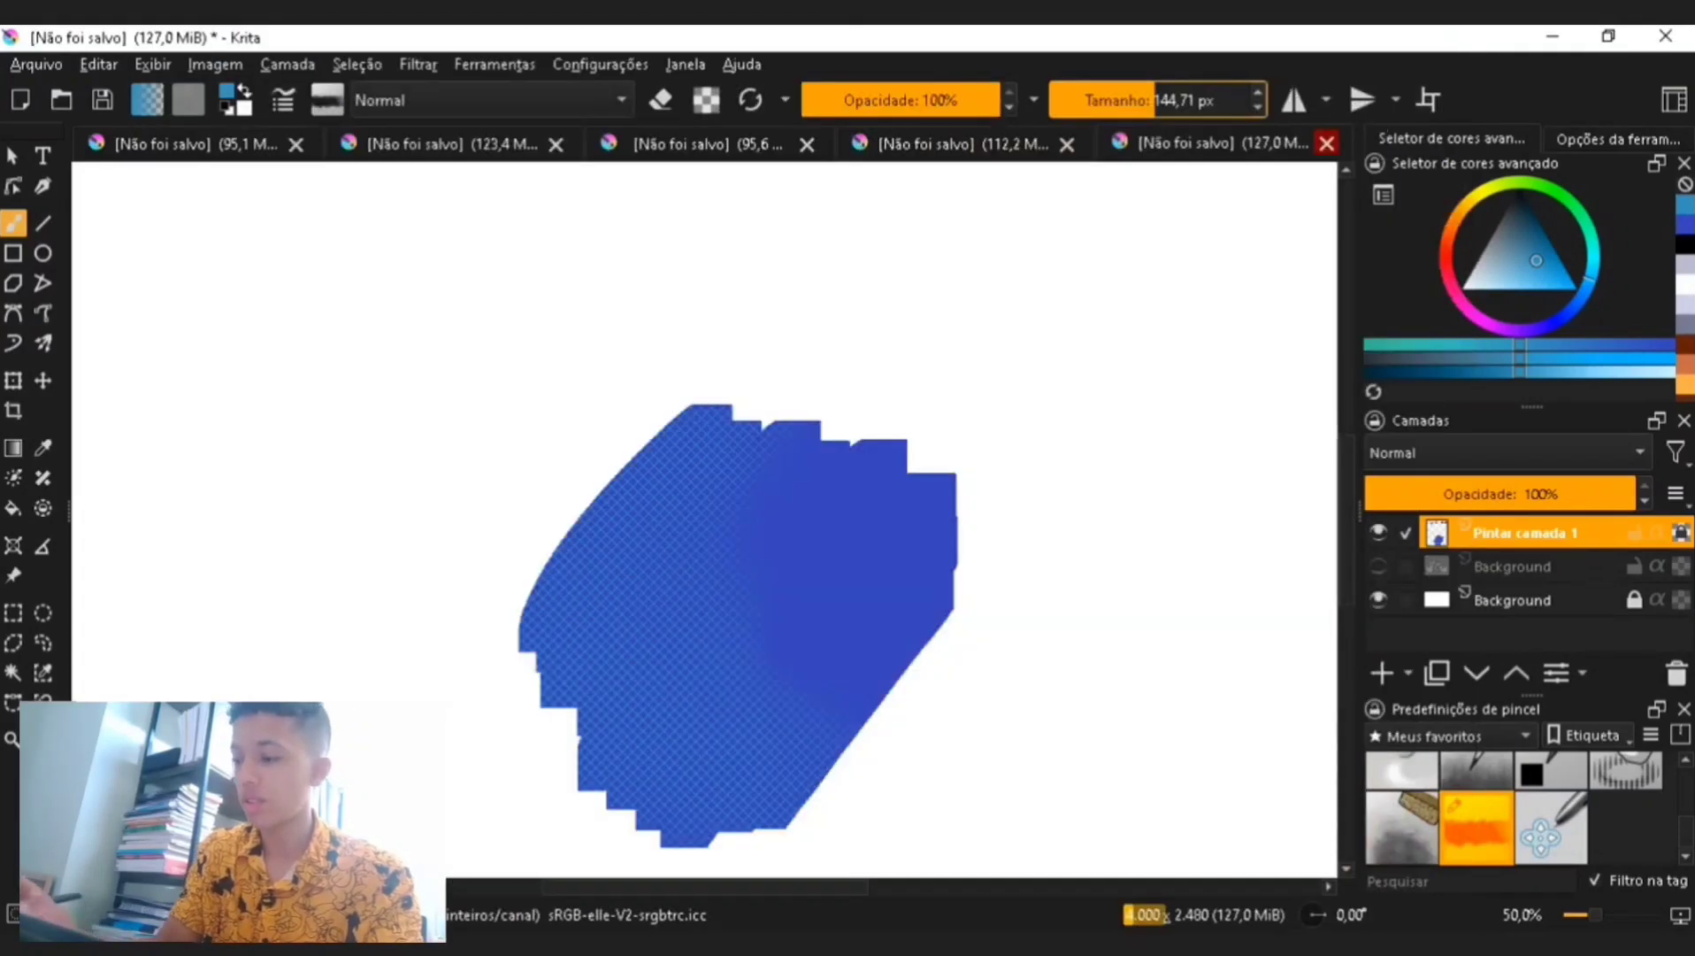
- Sample the block's blue, pick a lighter blue and brush it over the block's right side at about 237 px
click(1540, 257)
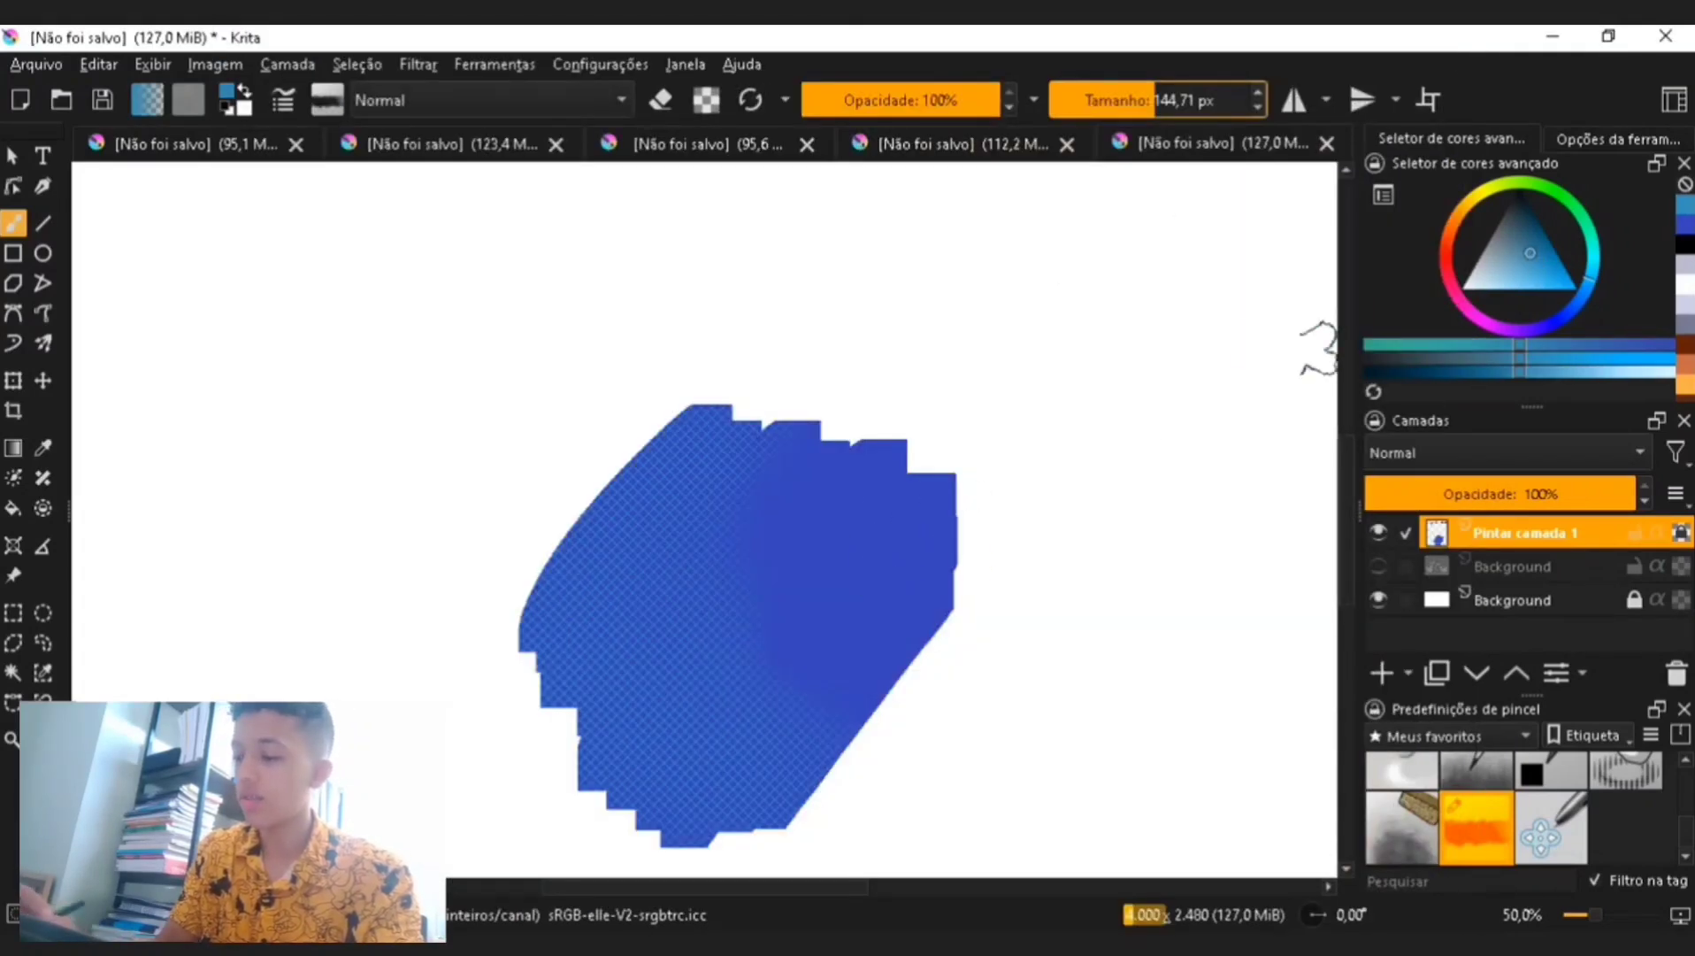
key(p)
click(925, 568)
key(b)
click(1580, 305)
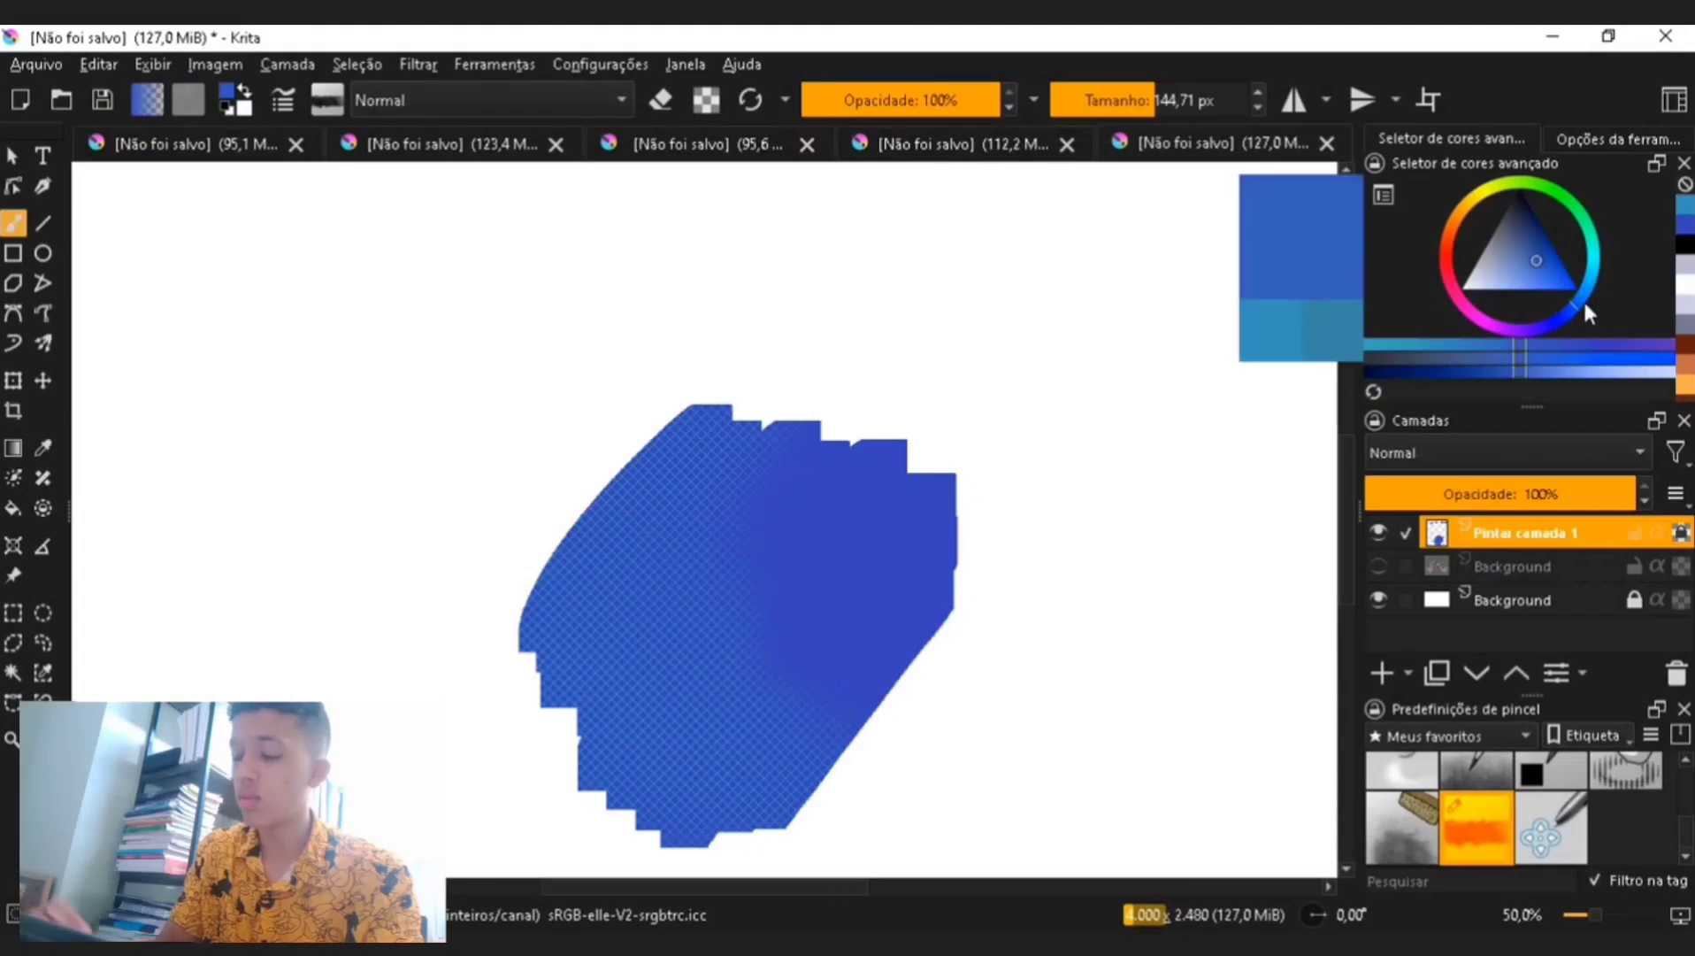
click(1543, 278)
click(1174, 100)
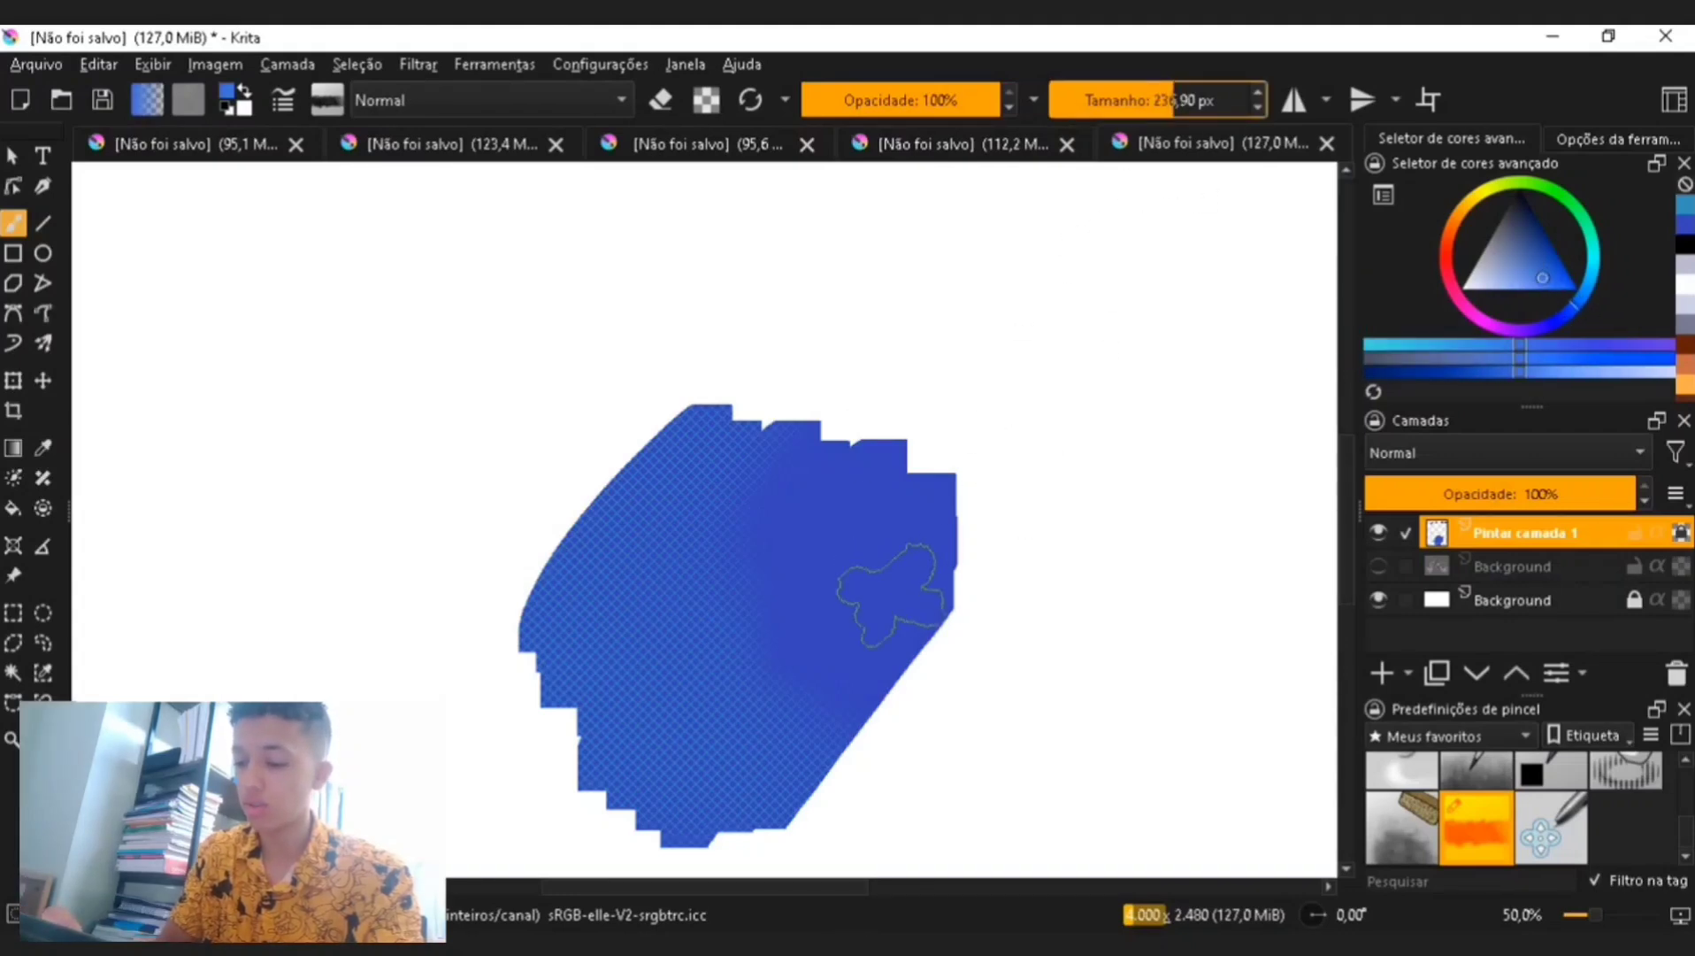
mouse_move(891, 586)
mouse_down()
mouse_move(911, 552)
mouse_move(917, 570)
mouse_move(845, 471)
mouse_move(841, 599)
mouse_move(896, 650)
mouse_move(786, 544)
mouse_move(806, 474)
mouse_up()
- Pick a teal-green colour and paint it over the block's upper right corner
key(ctrl+minus)
key(ctrl+plus)
key(ctrl+plus)
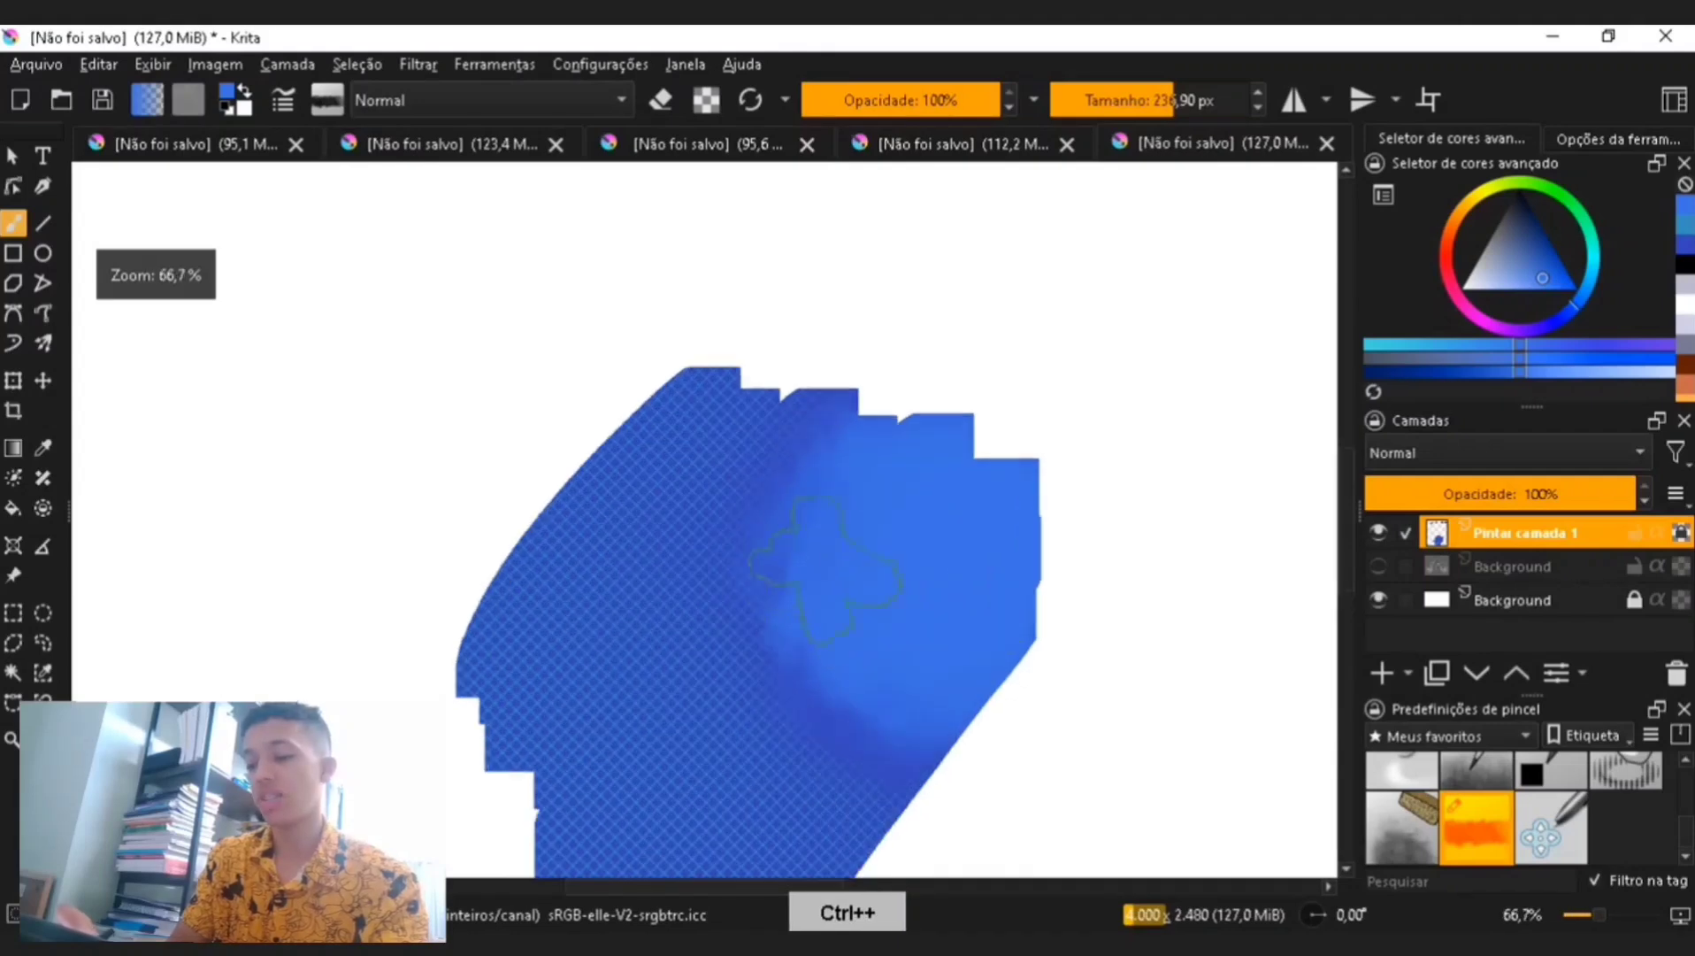
key(ctrl+minus)
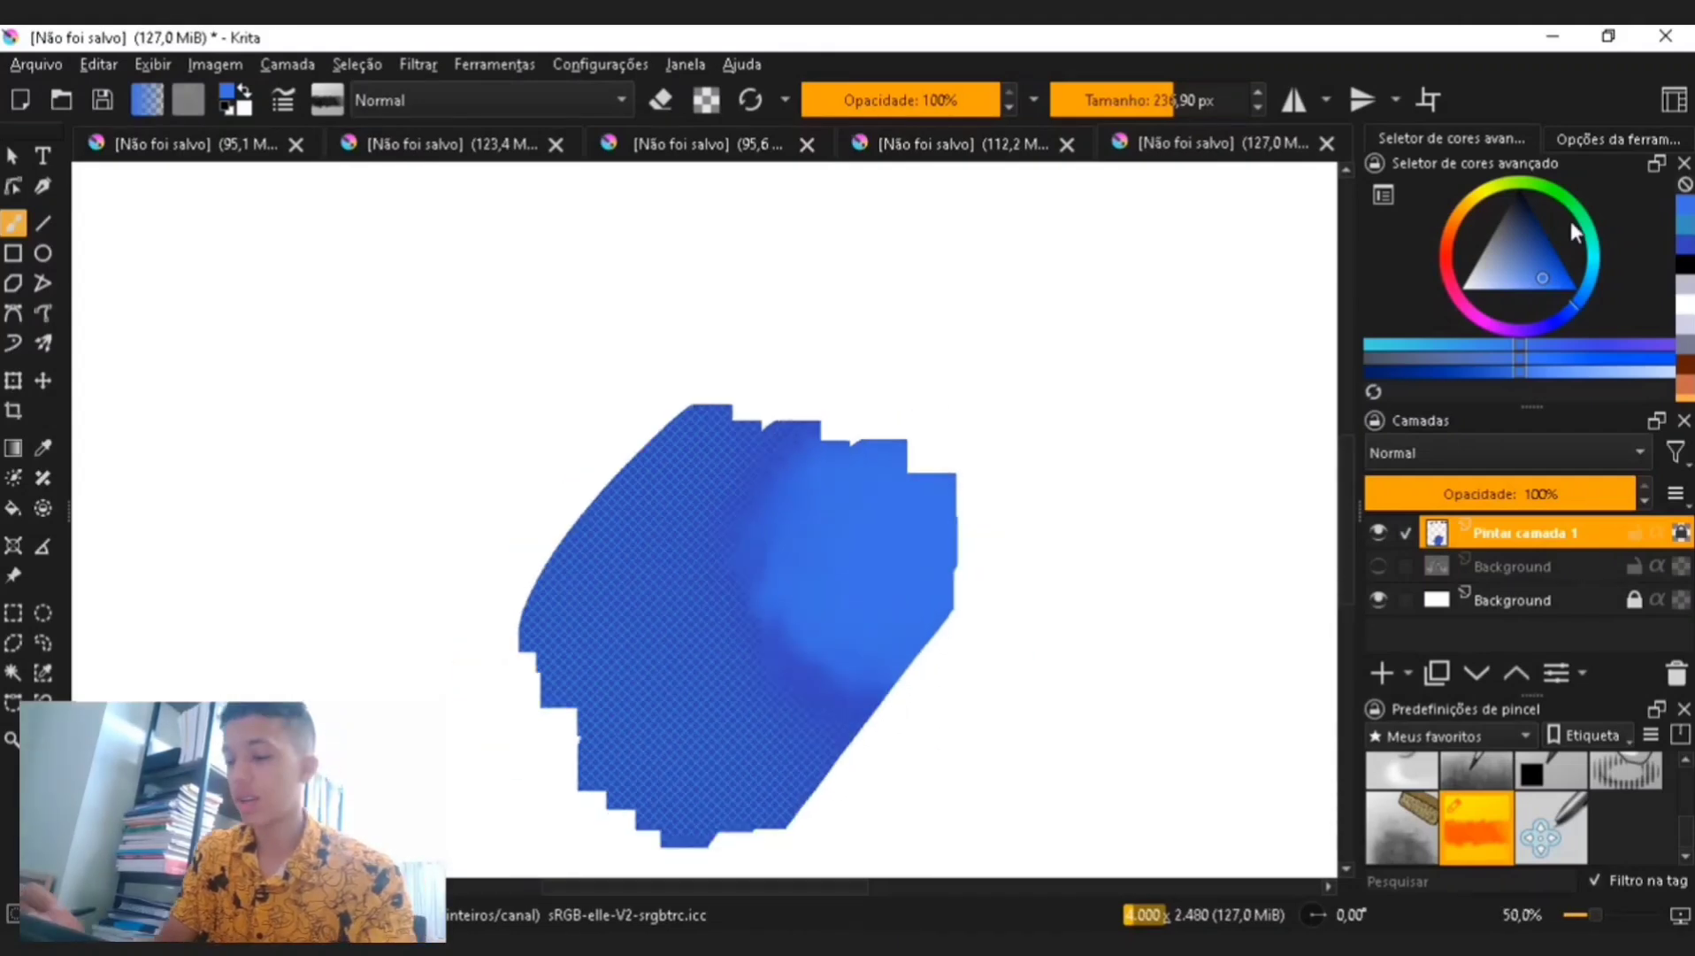
click(1595, 225)
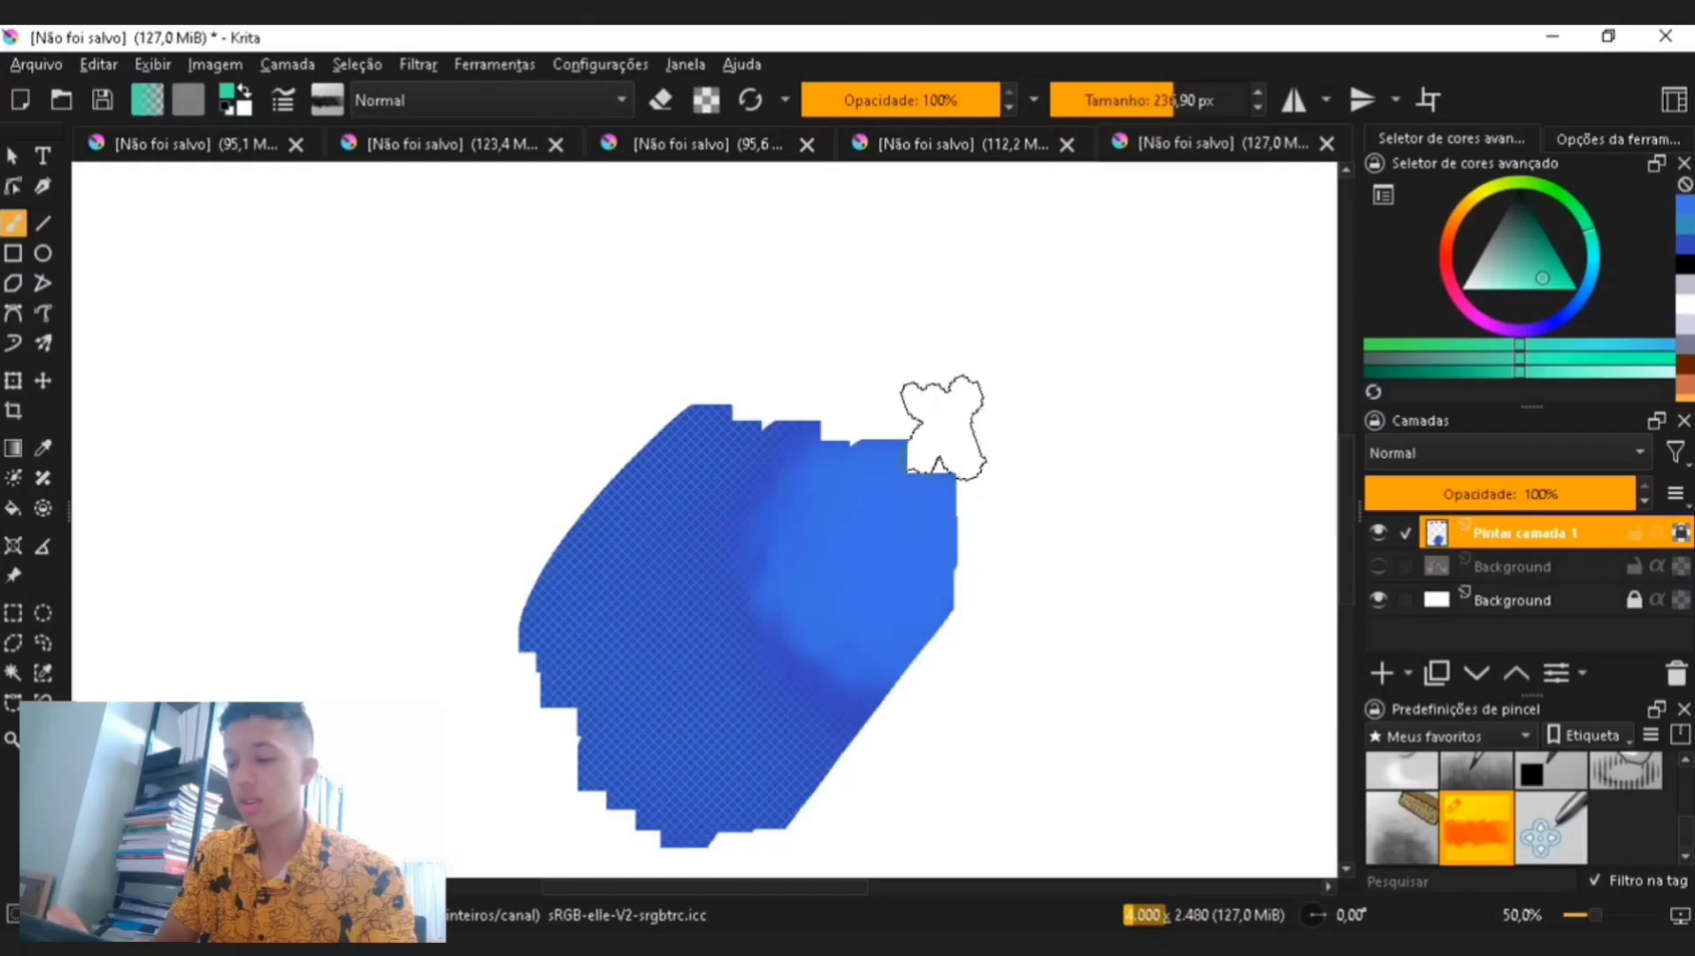
click(936, 489)
mouse_move(938, 487)
mouse_down()
mouse_move(903, 495)
mouse_move(889, 541)
mouse_up()
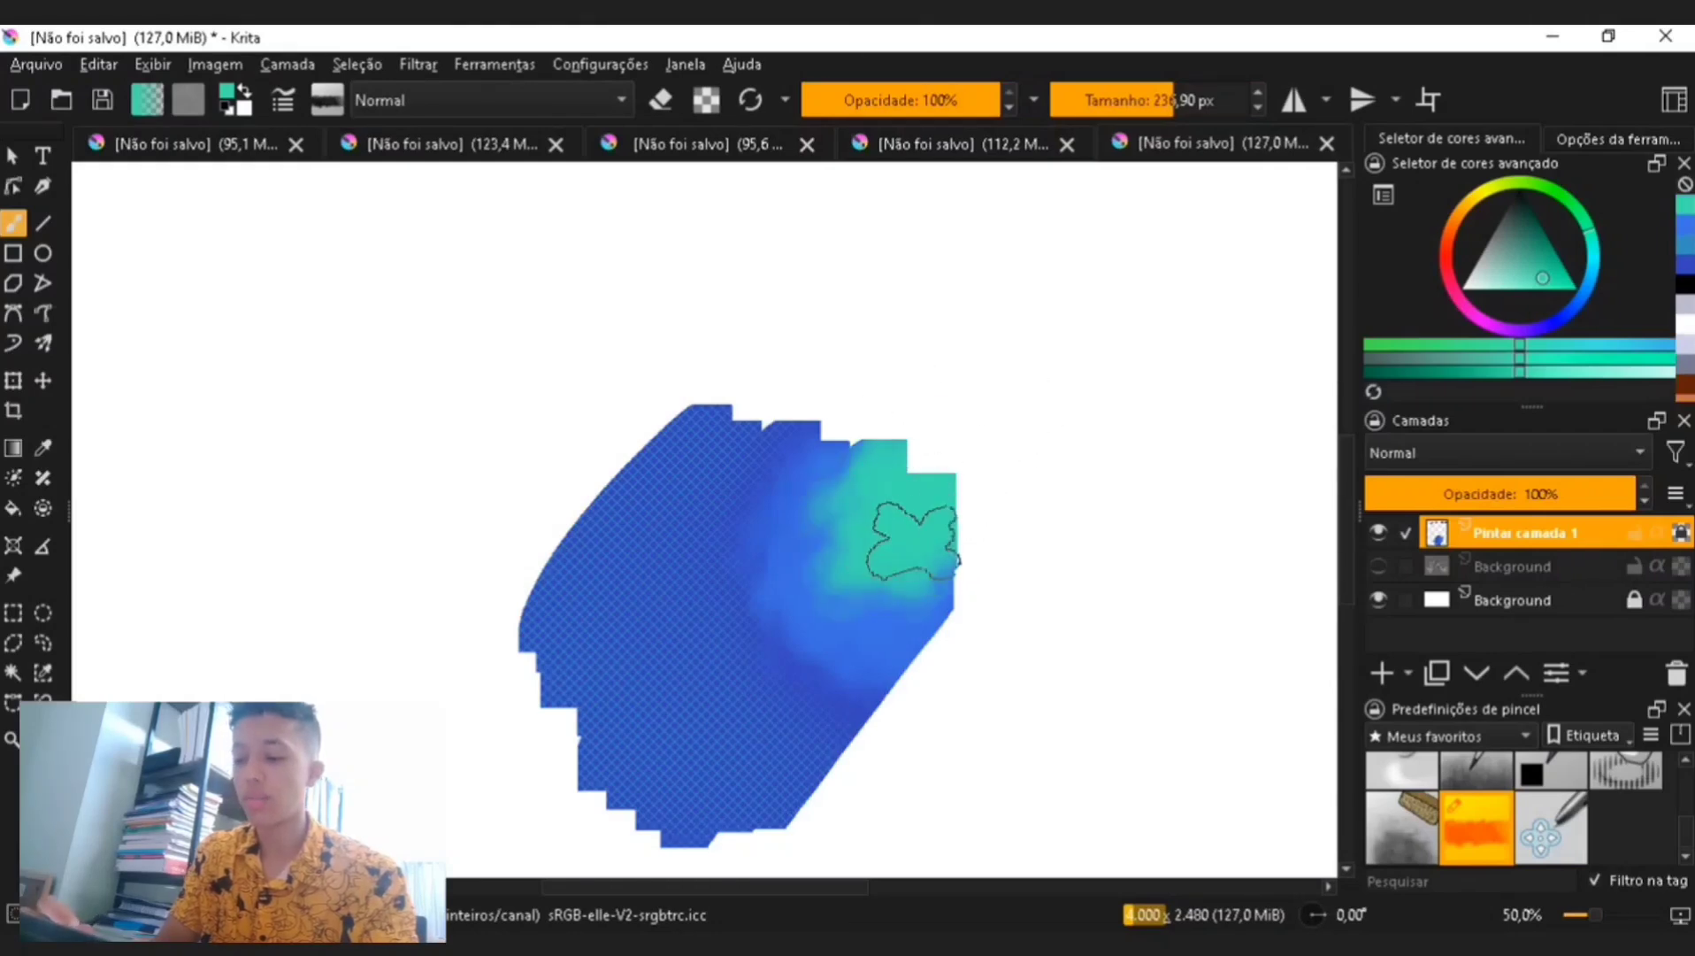
key(ctrl+minus)
key(ctrl+minus)
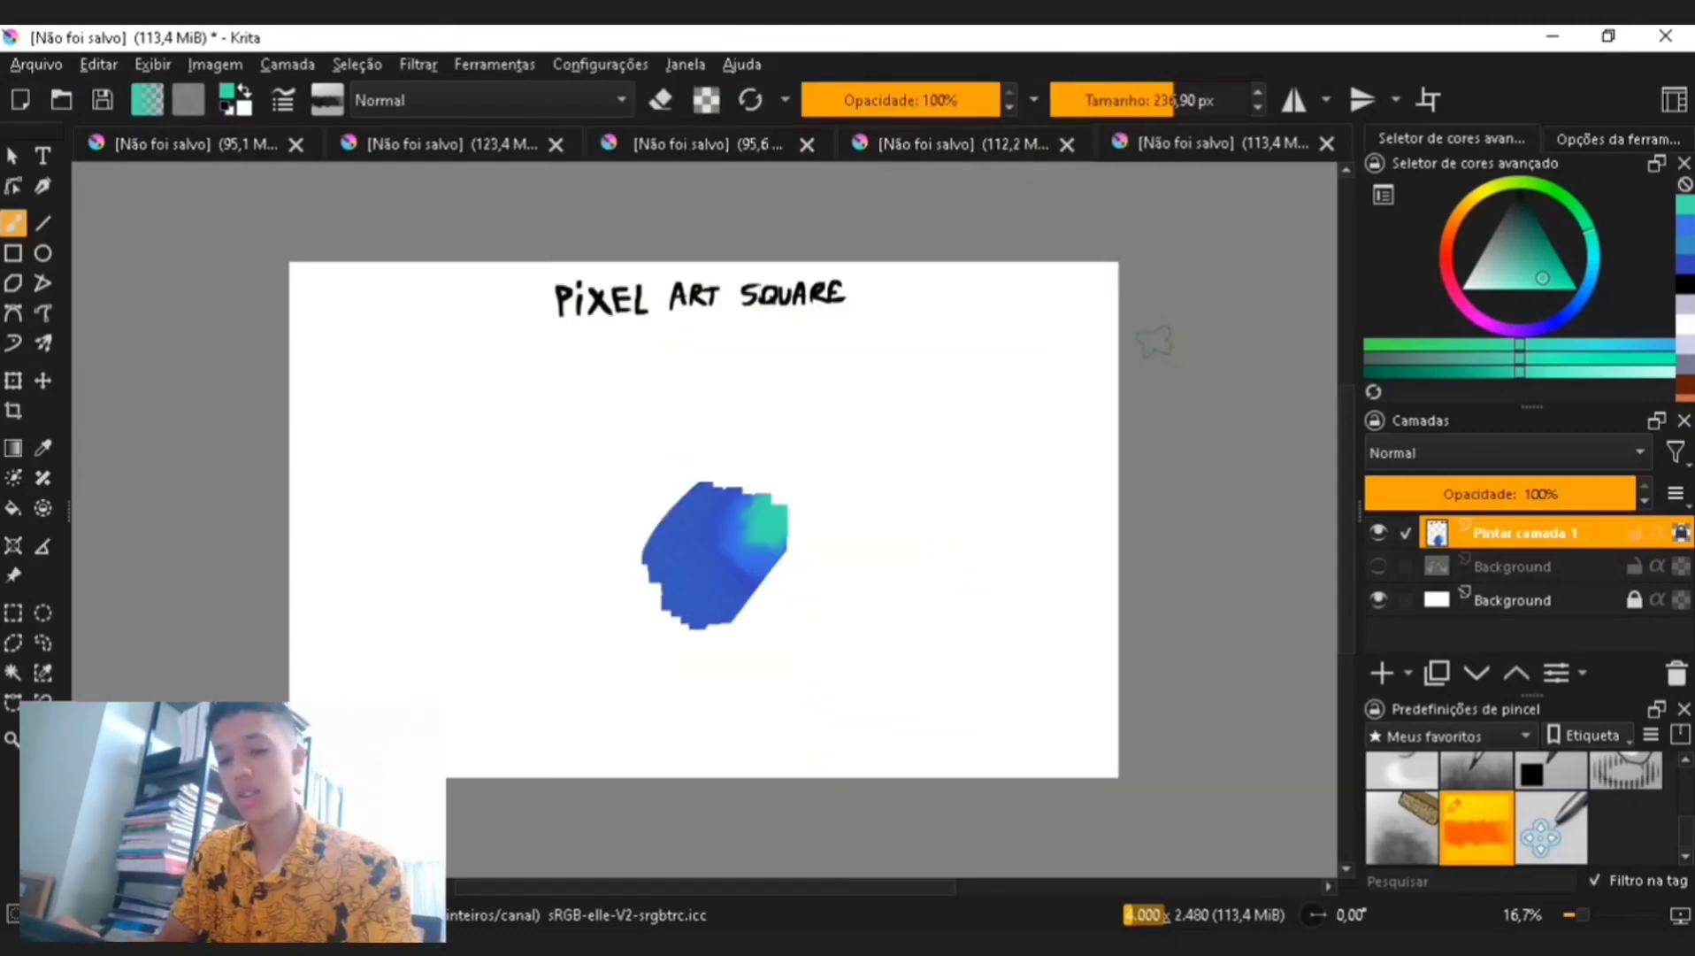
key(ctrl+plus)
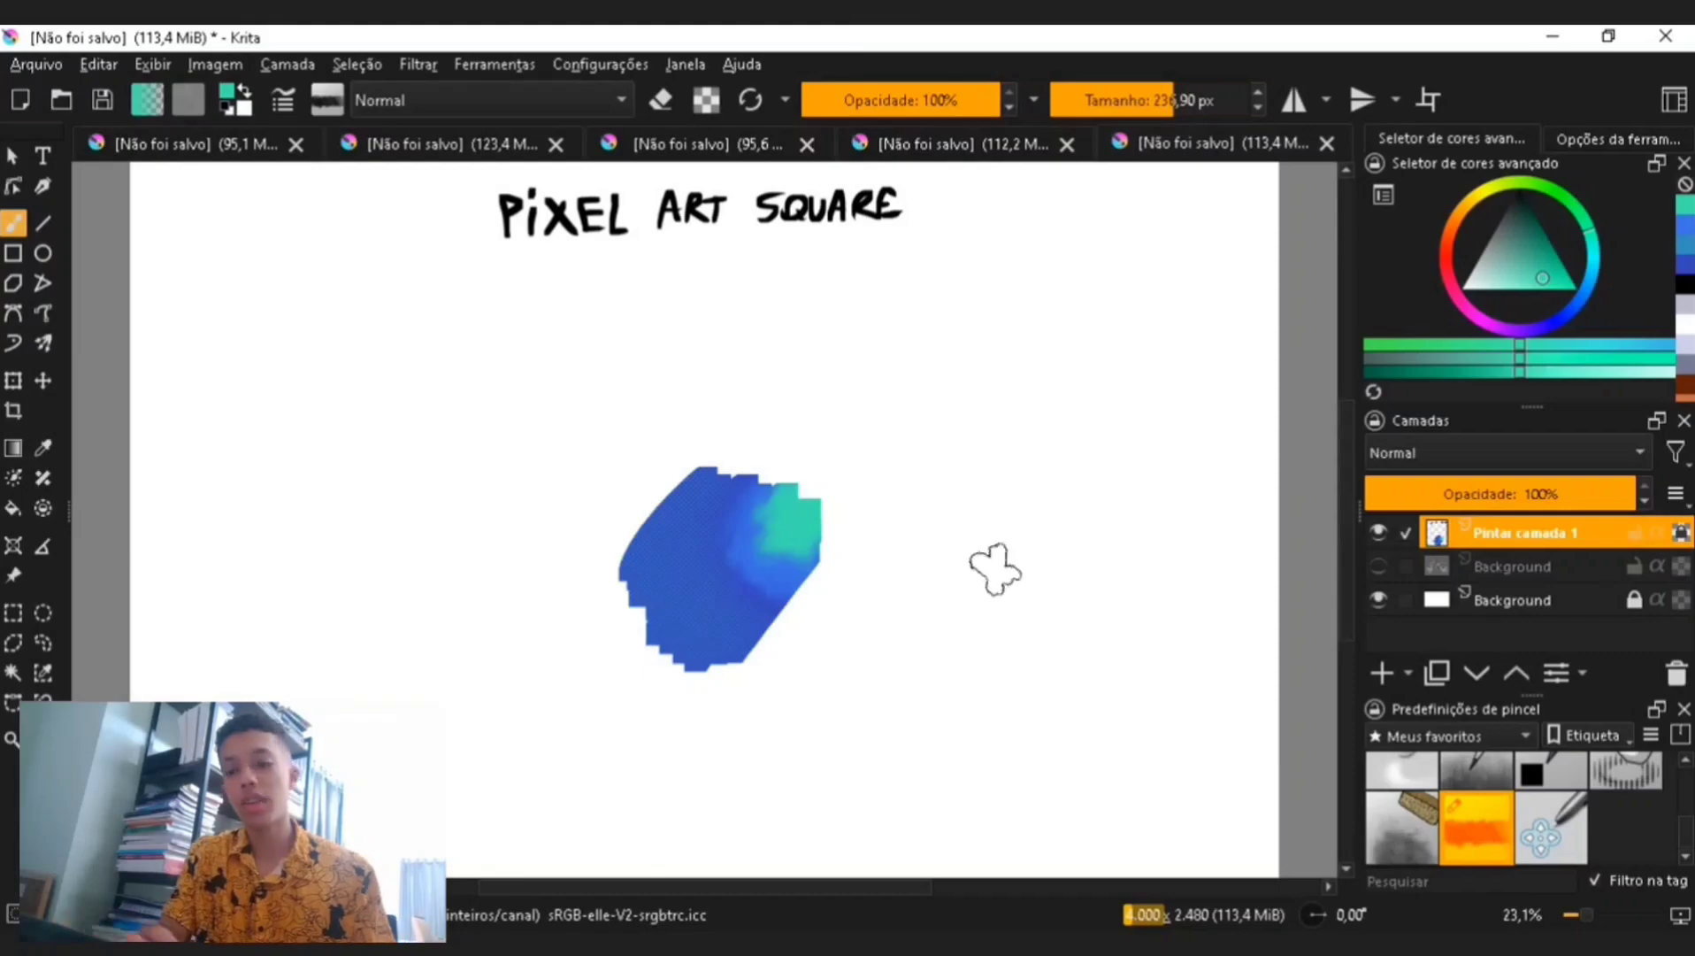